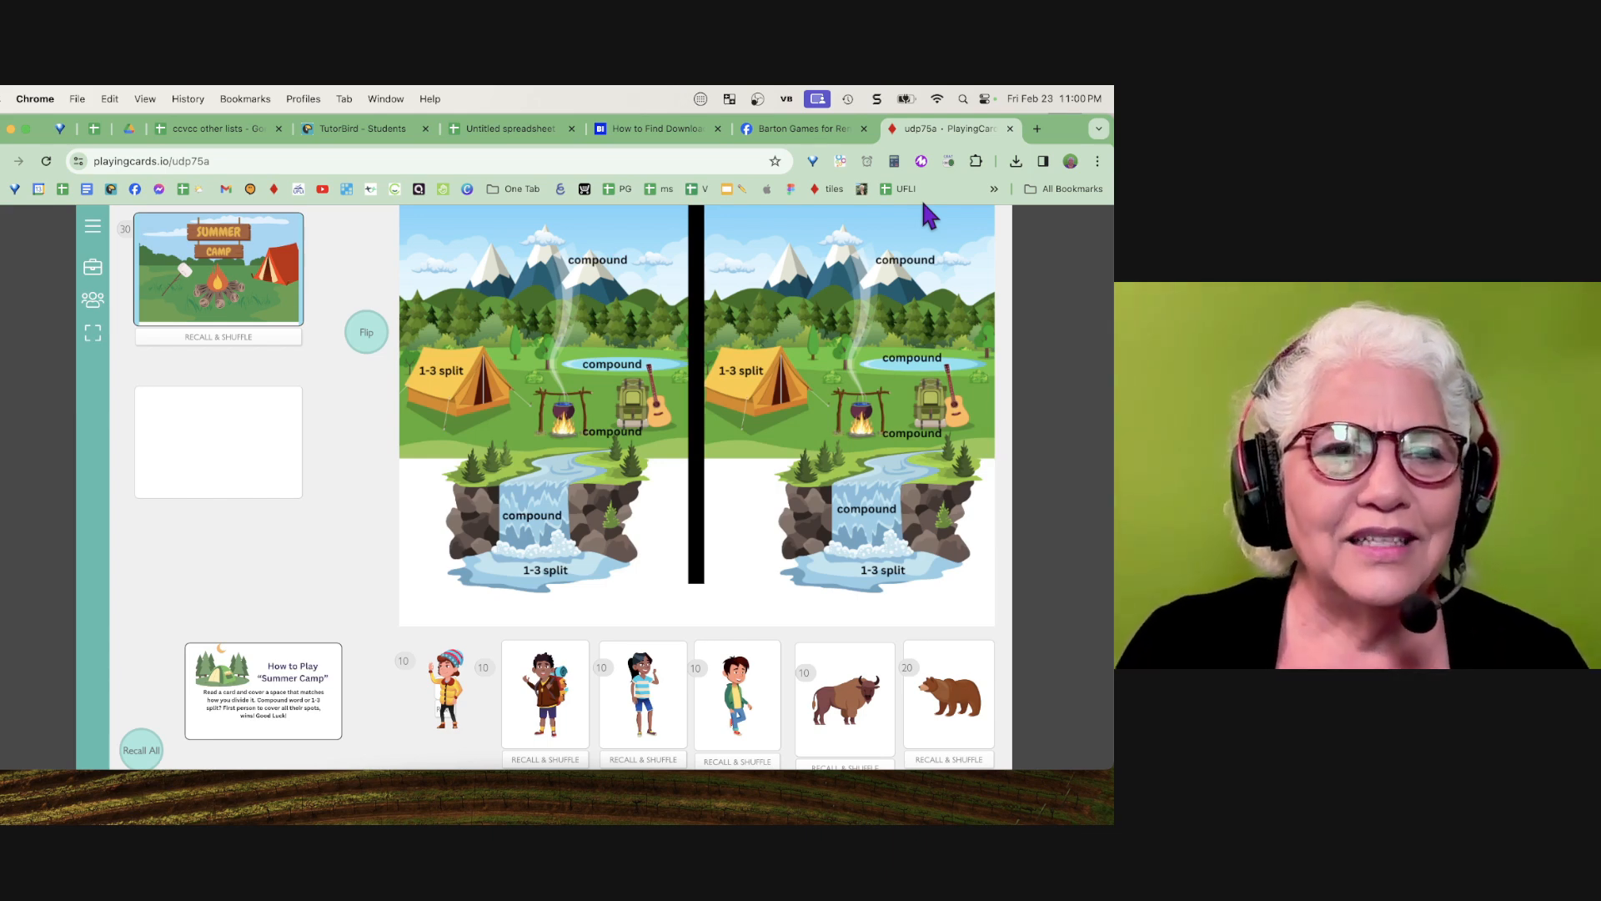
Switch the room to edit mode and open the bison collection's list of pieces
{"action": "left_click", "coordinate": [93, 271]}
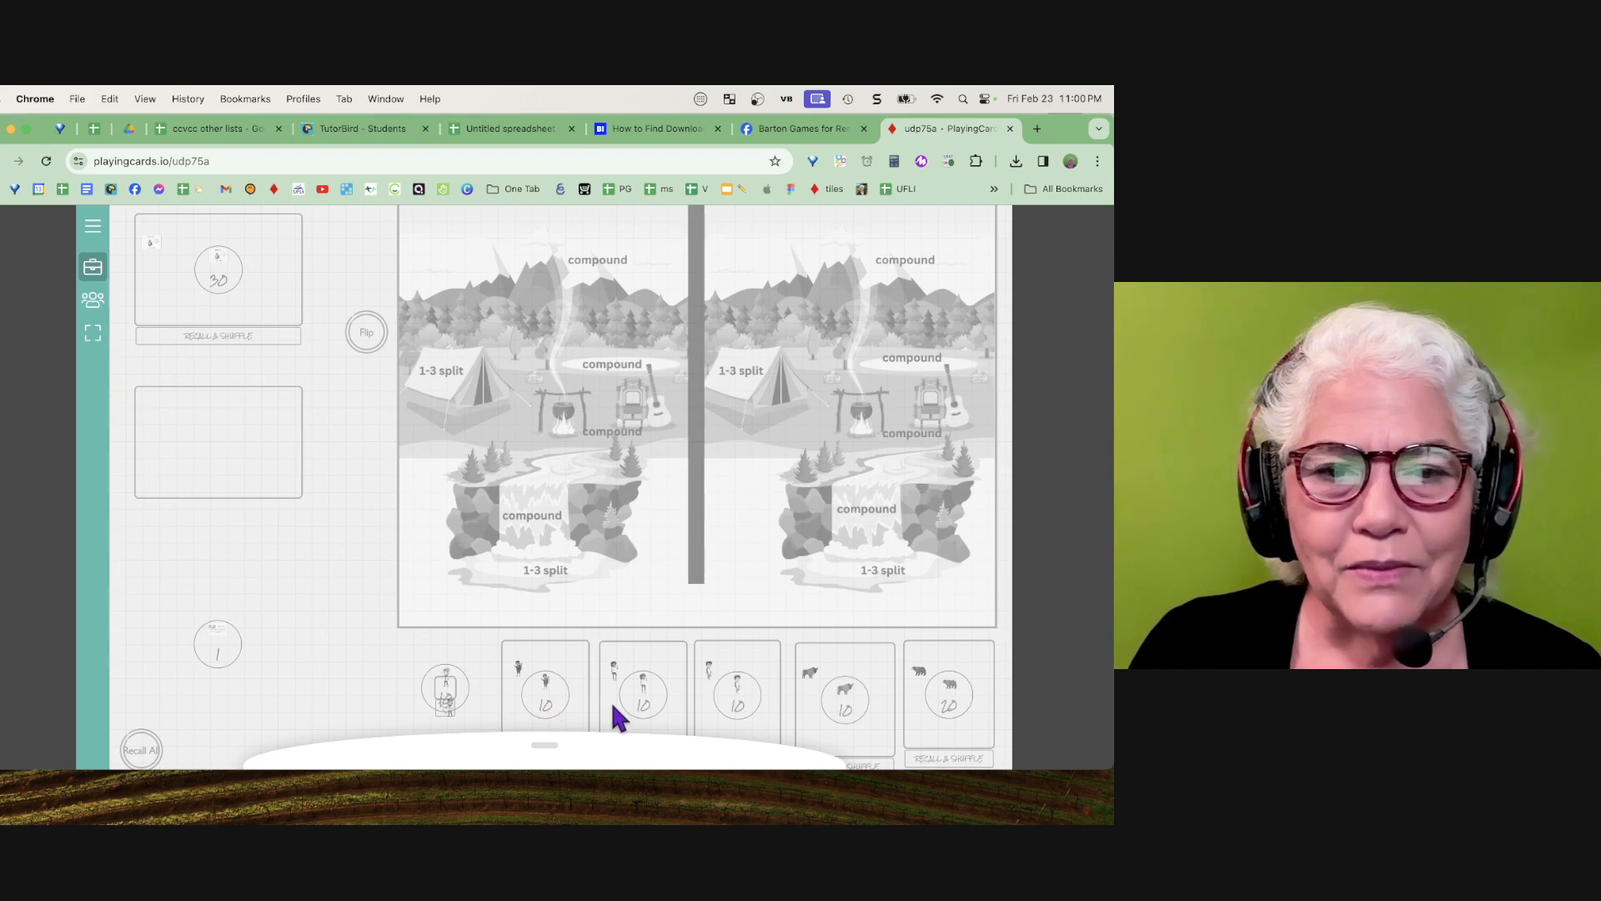
{"action": "left_click", "coordinate": [843, 702]}
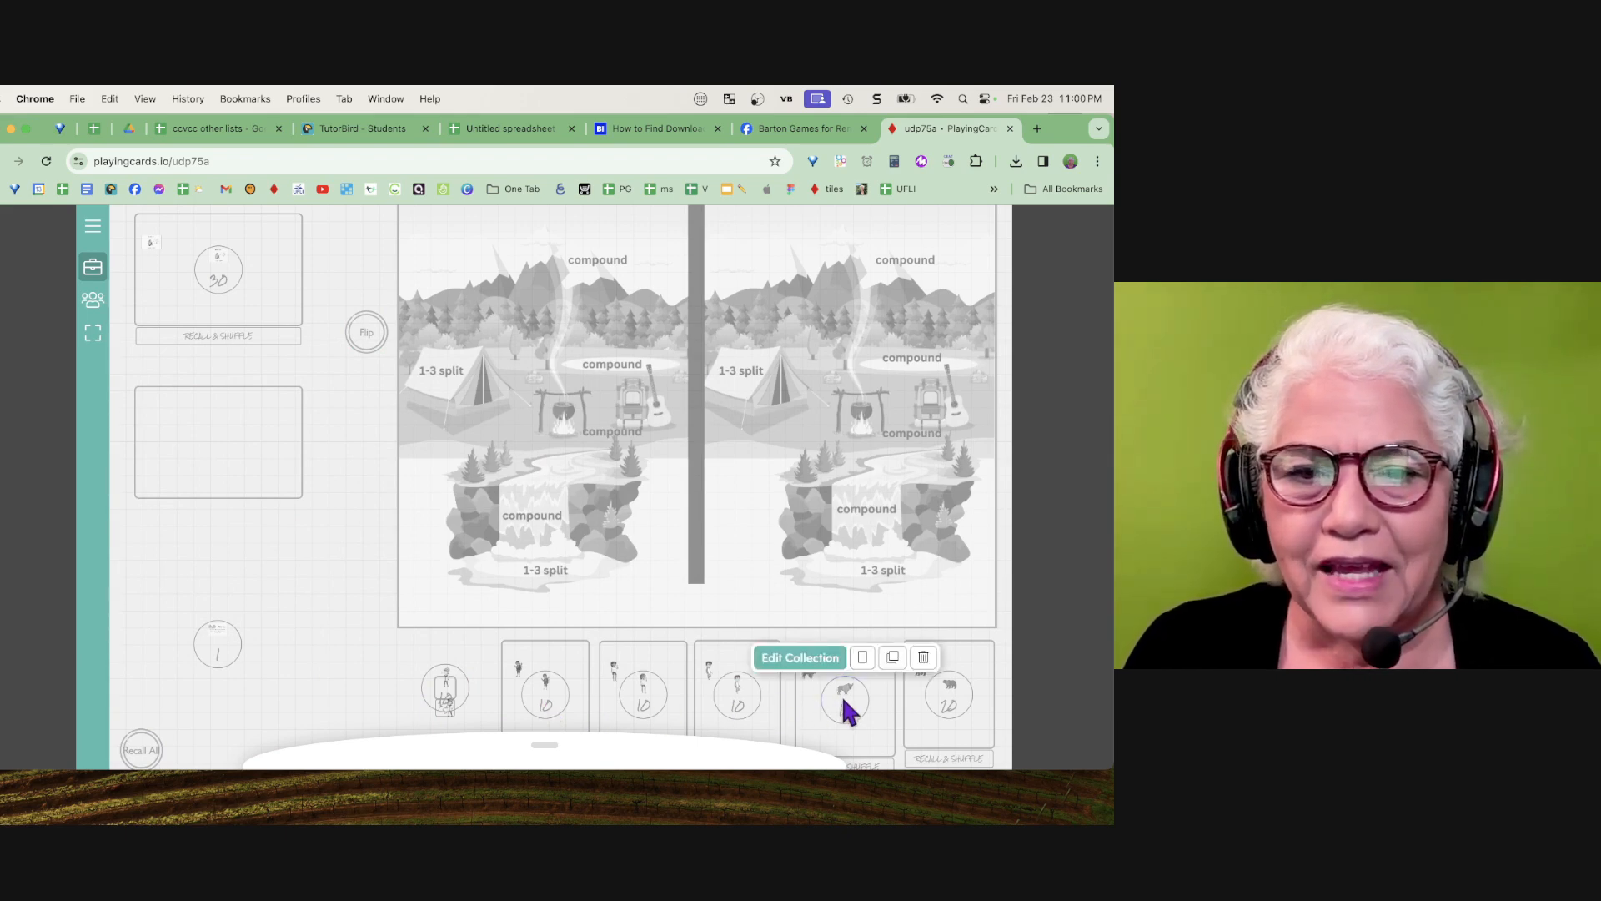
{"action": "left_click", "coordinate": [801, 663]}
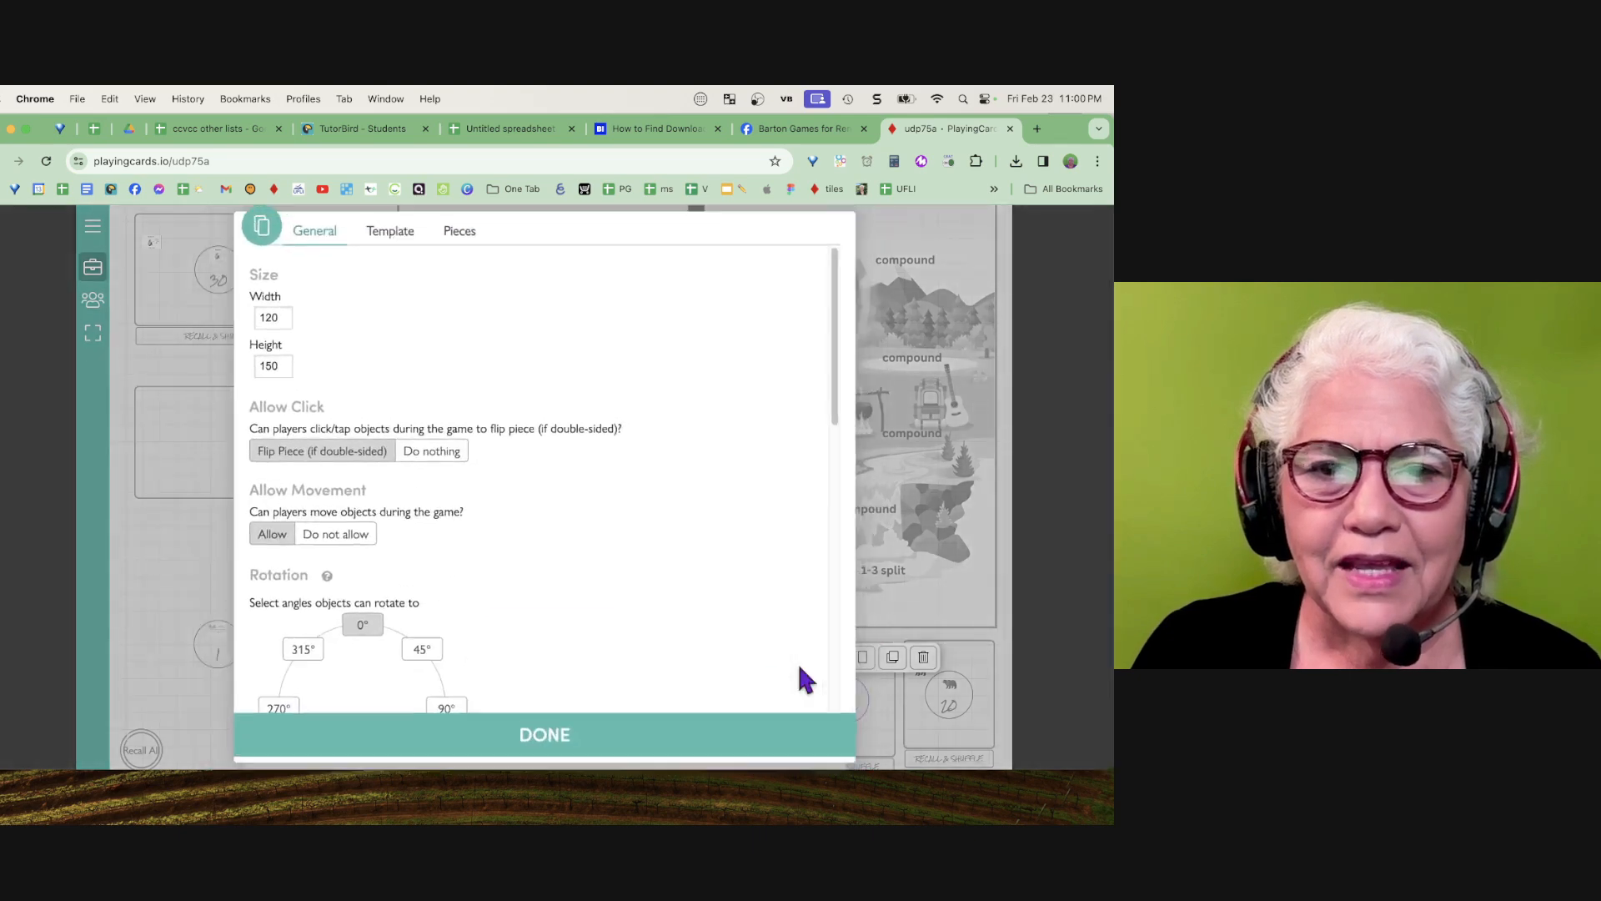
{"action": "left_click", "coordinate": [407, 246]}
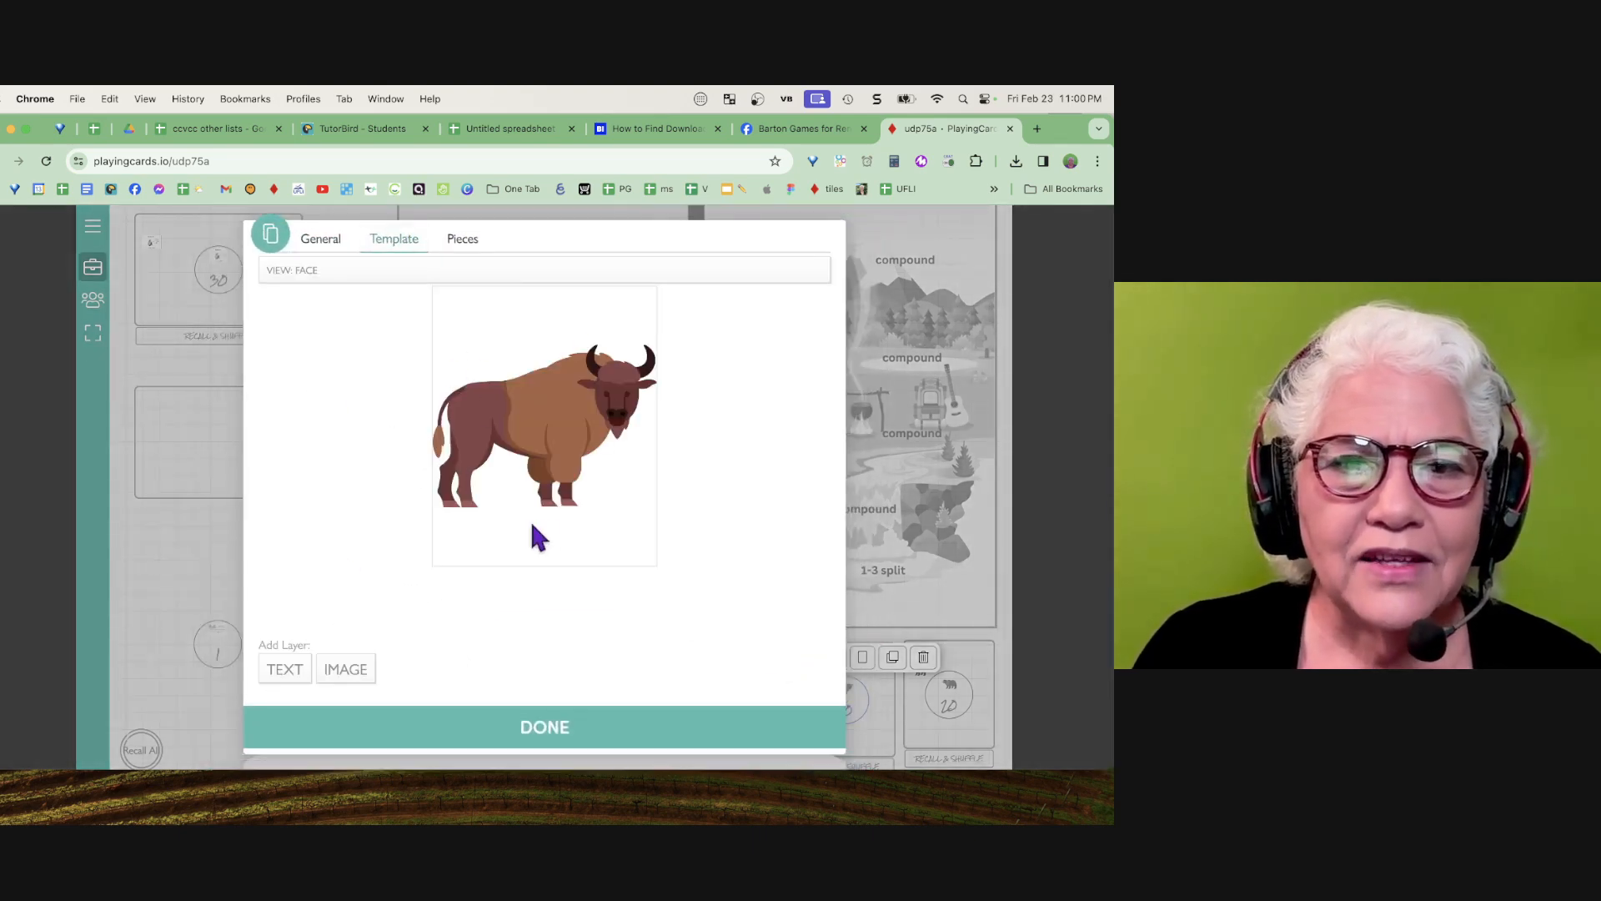
{"action": "left_click", "coordinate": [460, 249]}
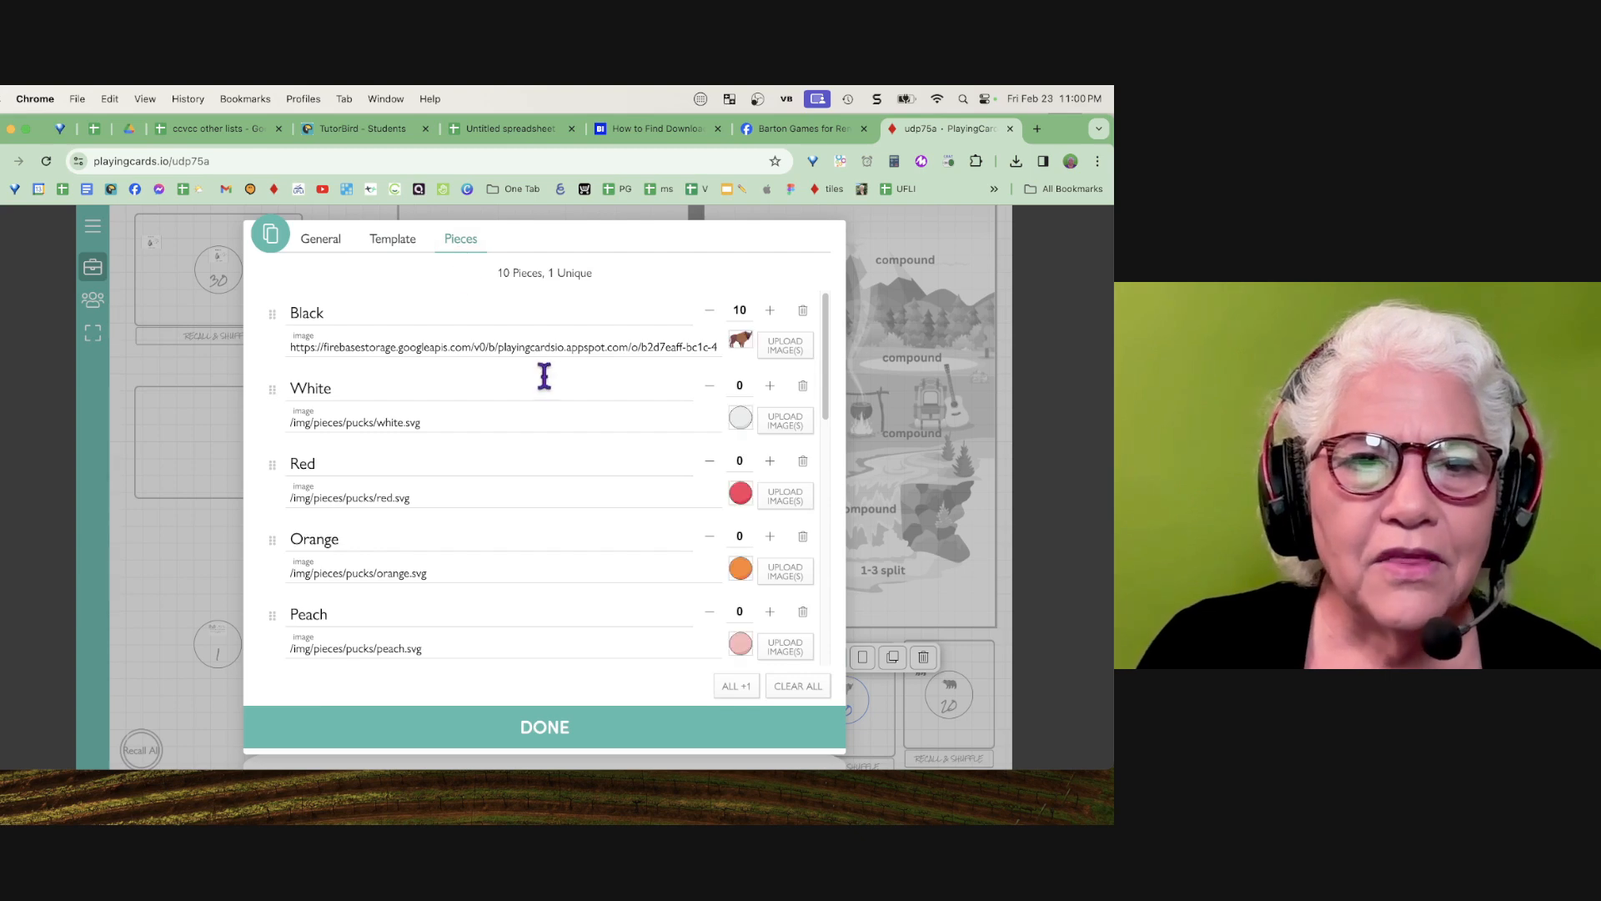
Copy the bison image address from the Black piece
{"action": "scroll", "coordinate": [579, 492], "scroll_direction": "down", "scroll_amount": 5}
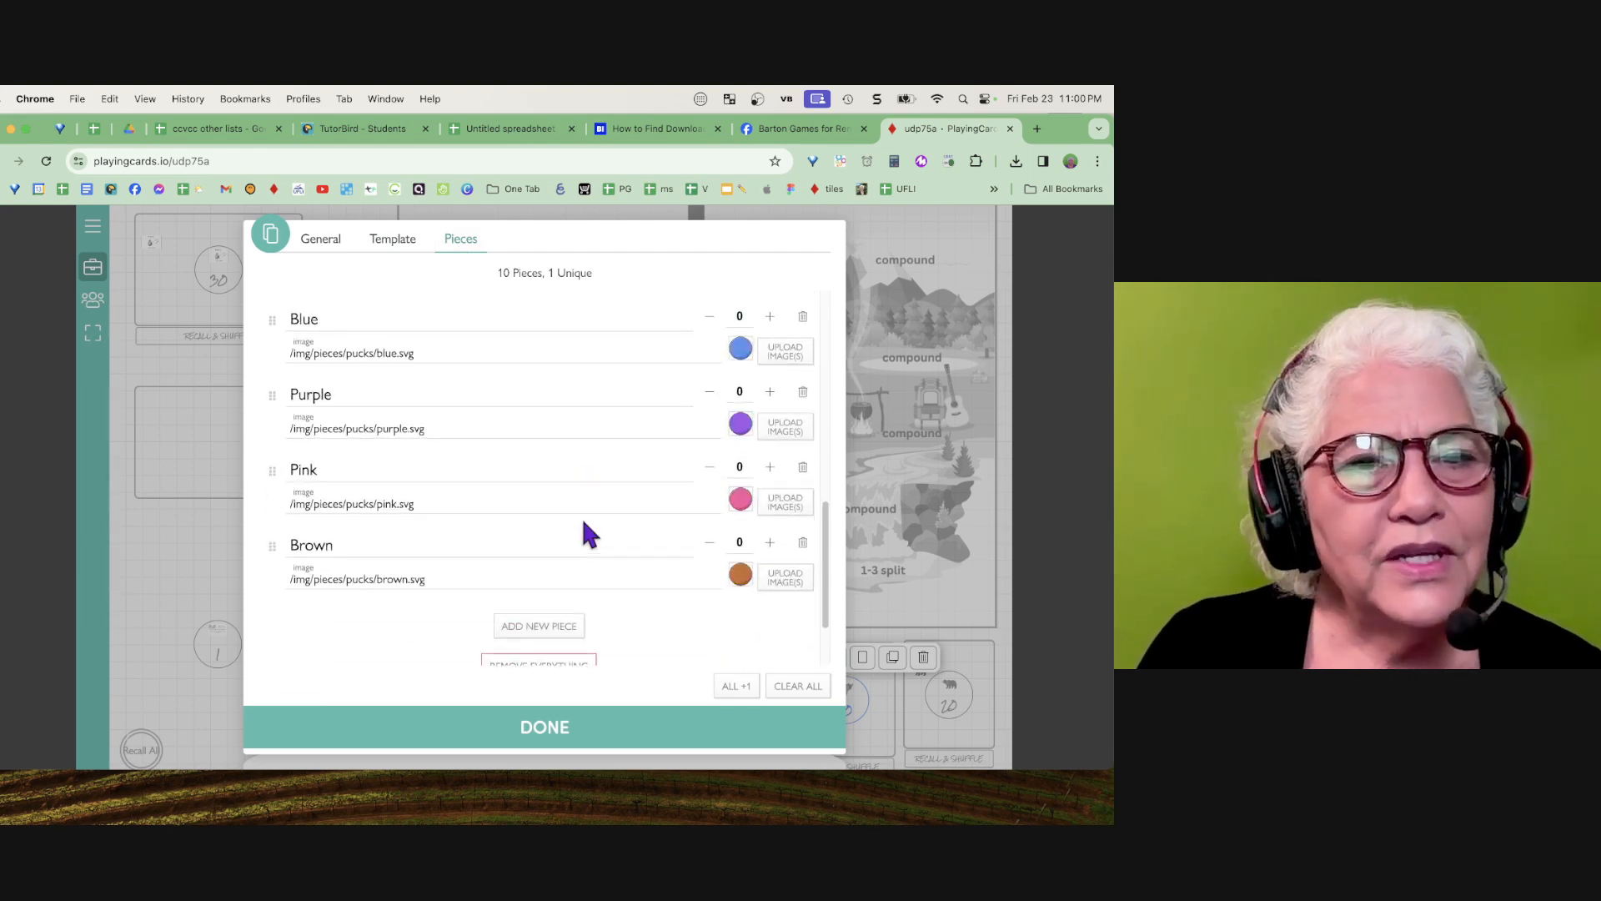
{"action": "scroll", "coordinate": [583, 523], "scroll_direction": "up", "scroll_amount": 5}
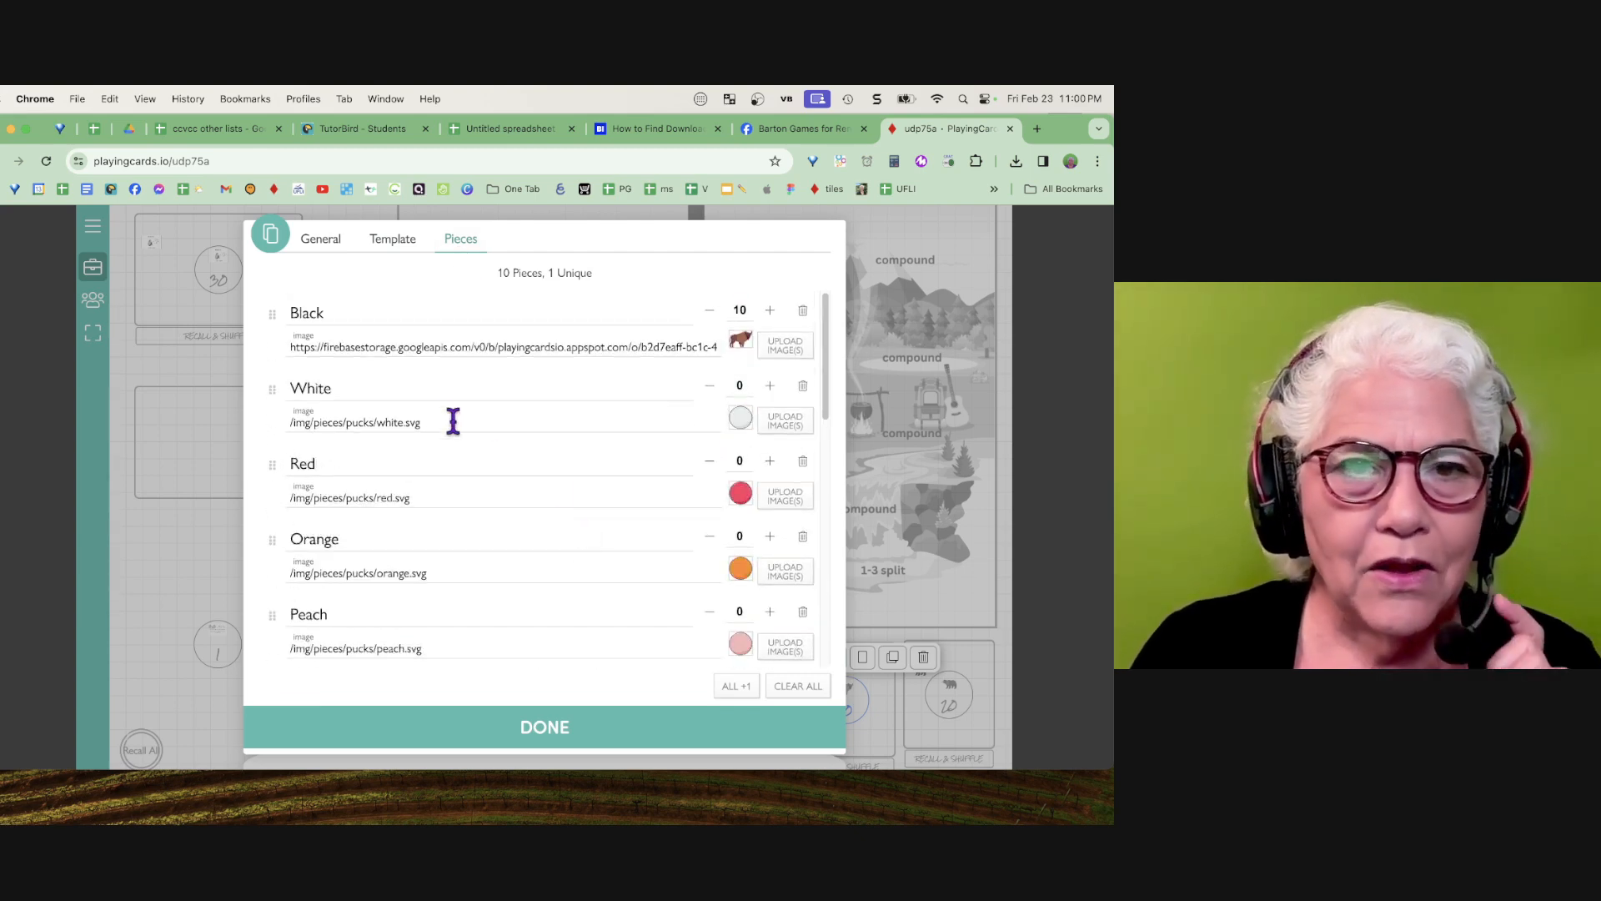
{"action": "left_click", "coordinate": [334, 346]}
{"action": "key", "text": "super+a"}
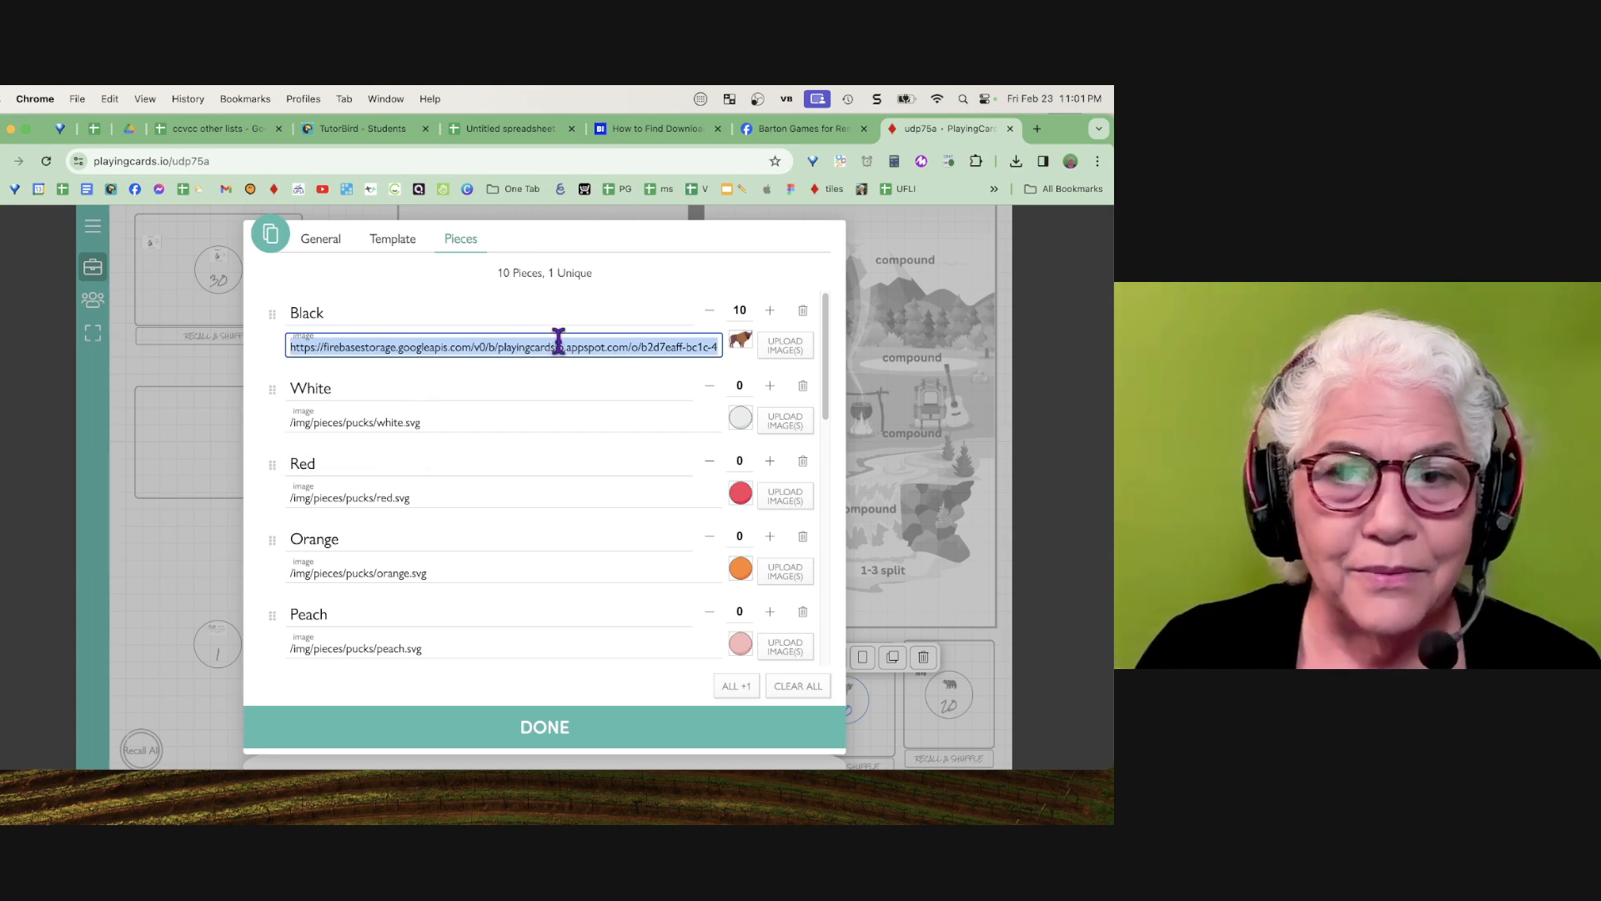
Remove every piece from the bison collection and accept emptying the deck
{"action": "left_click_drag", "start_coordinate": [821, 378], "coordinate": [830, 593]}
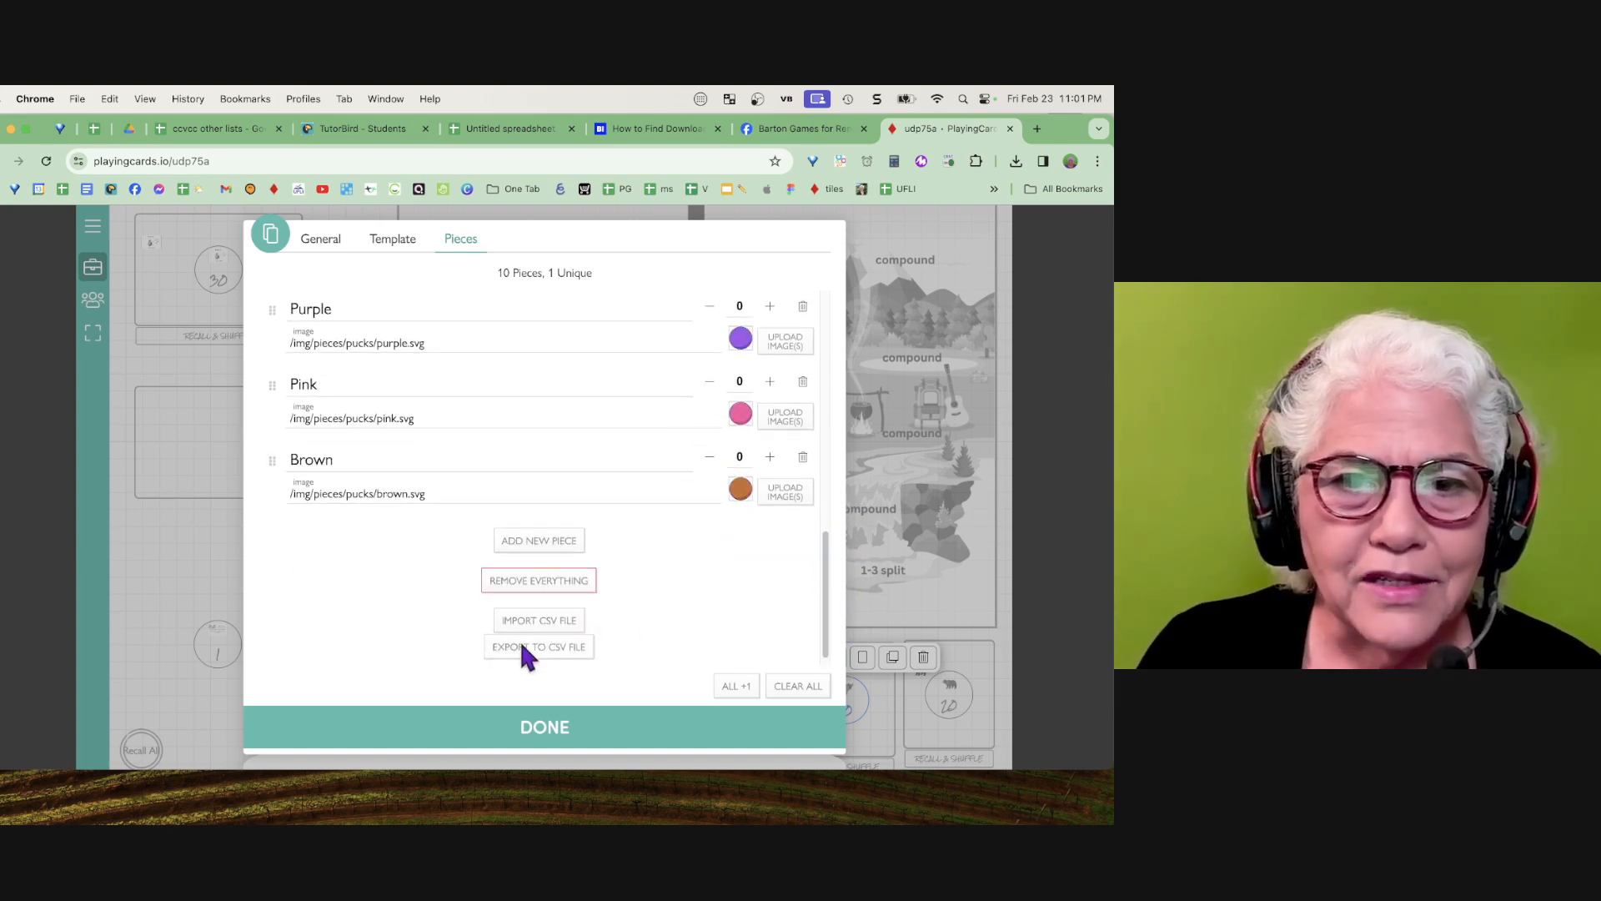
{"action": "left_click", "coordinate": [535, 584]}
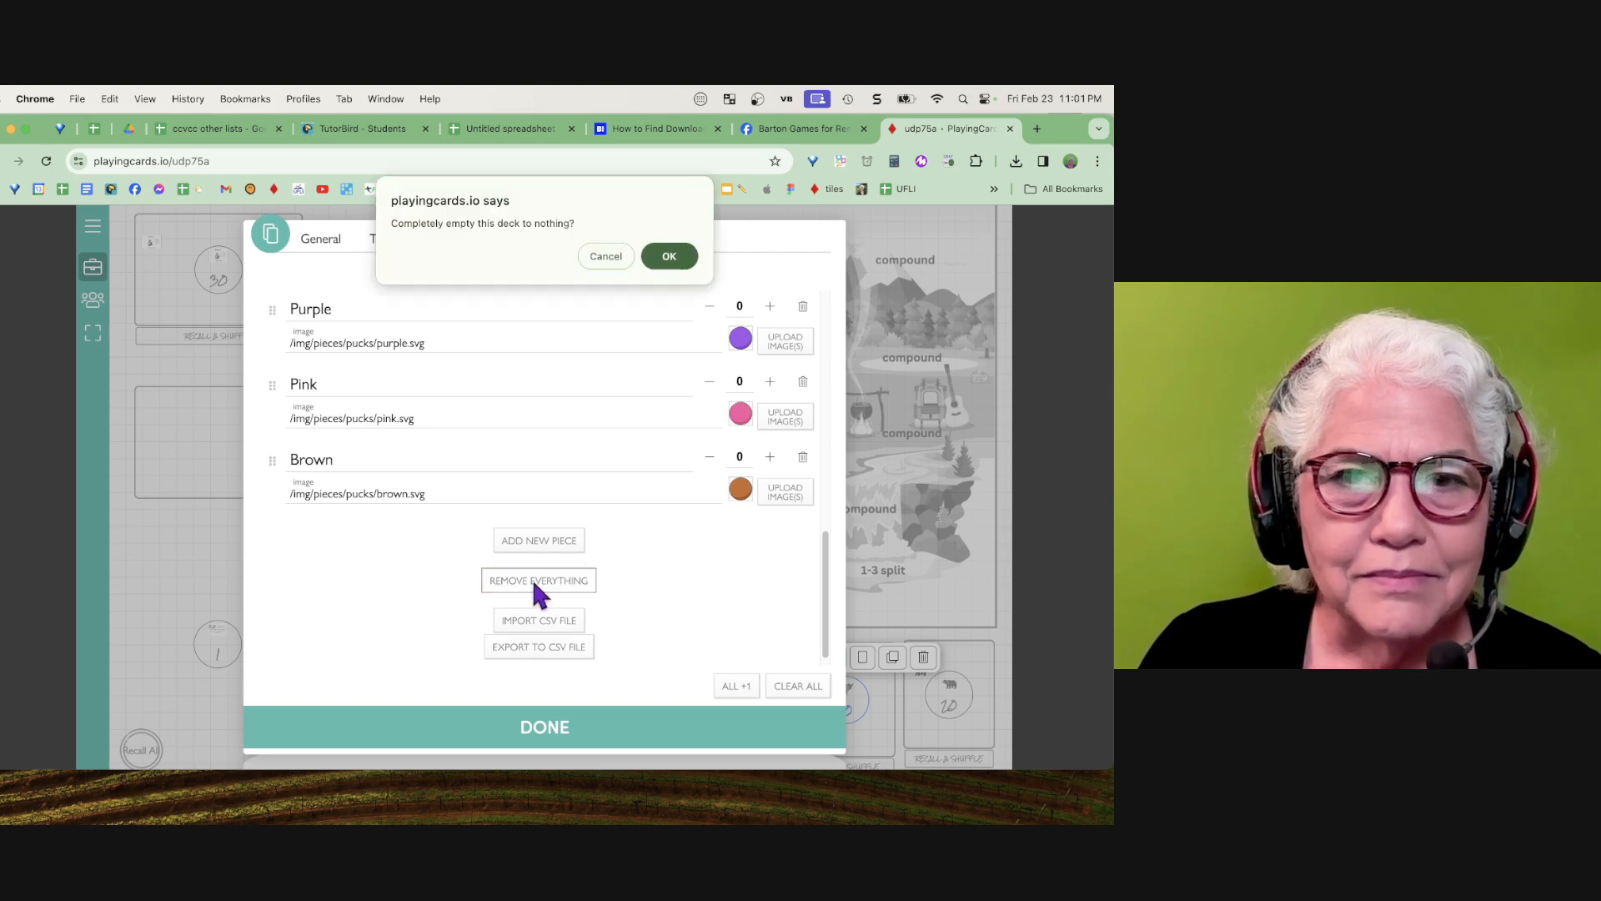
{"action": "left_click", "coordinate": [672, 261]}
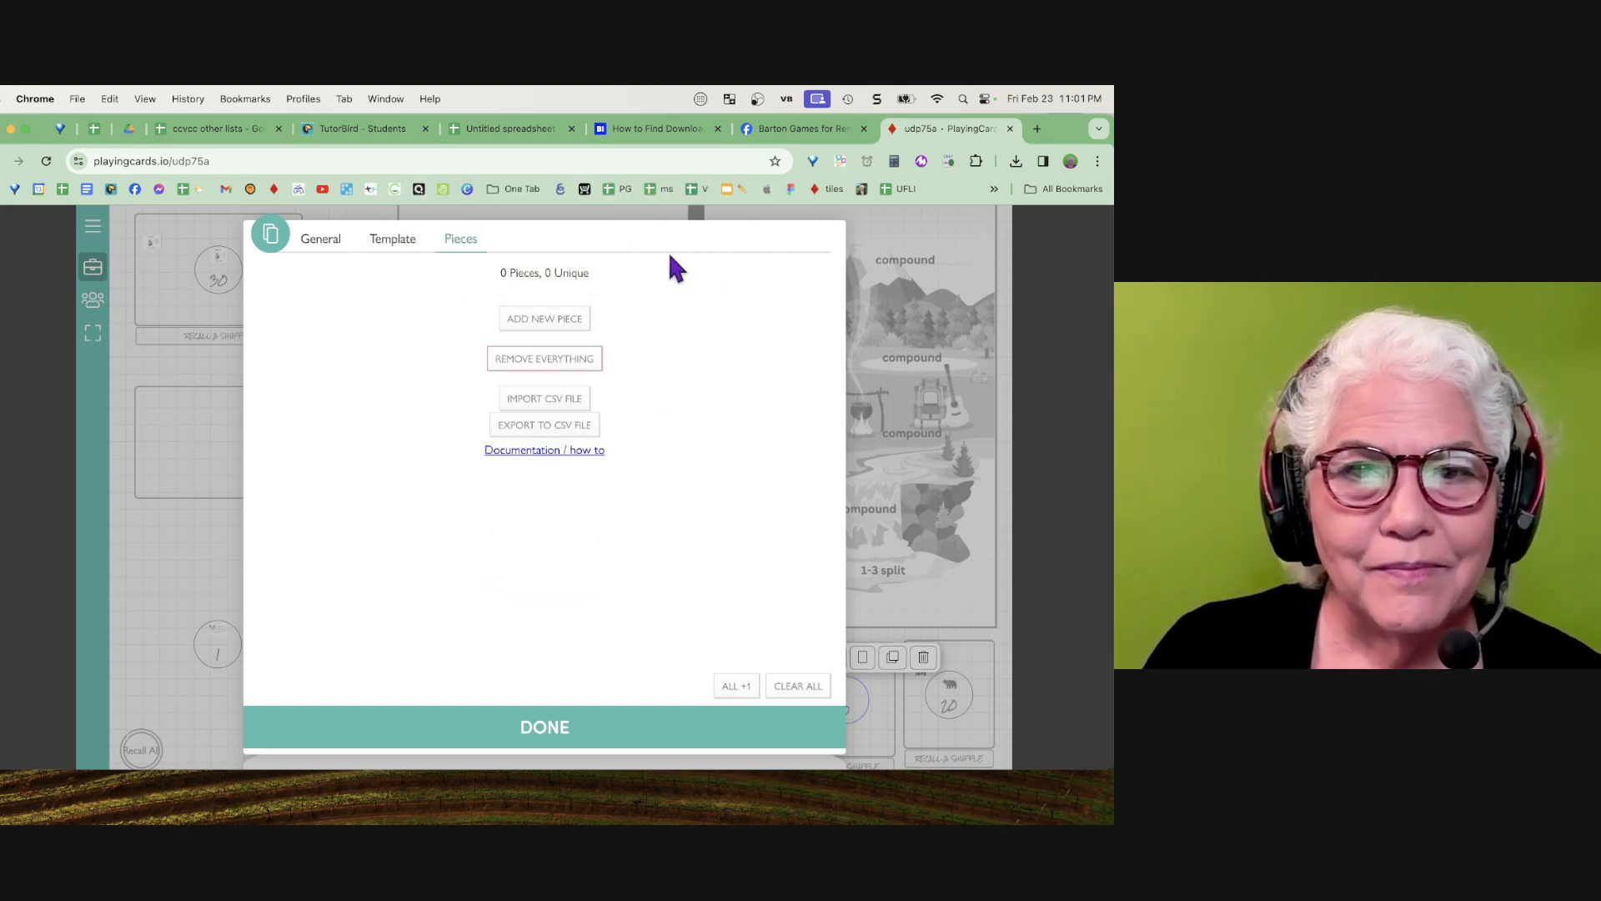
Add one new piece to the bison collection with the copied image address and a quantity of 10, and finish editing
{"action": "left_click", "coordinate": [543, 321]}
{"action": "left_click", "coordinate": [308, 343]}
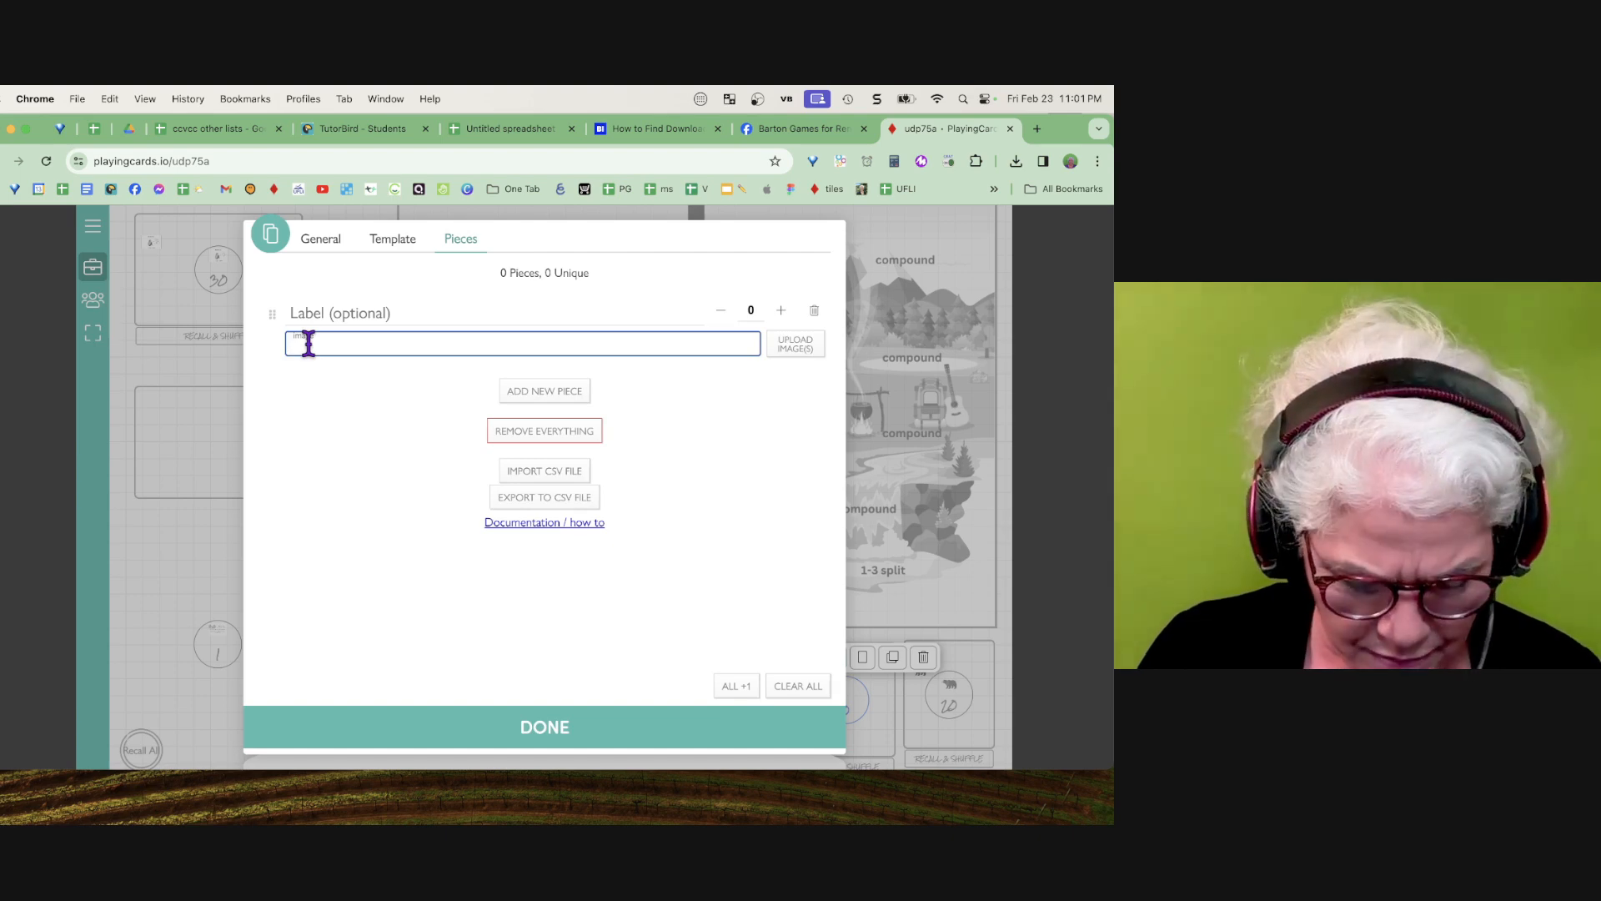
{"action": "key", "text": "super+v"}
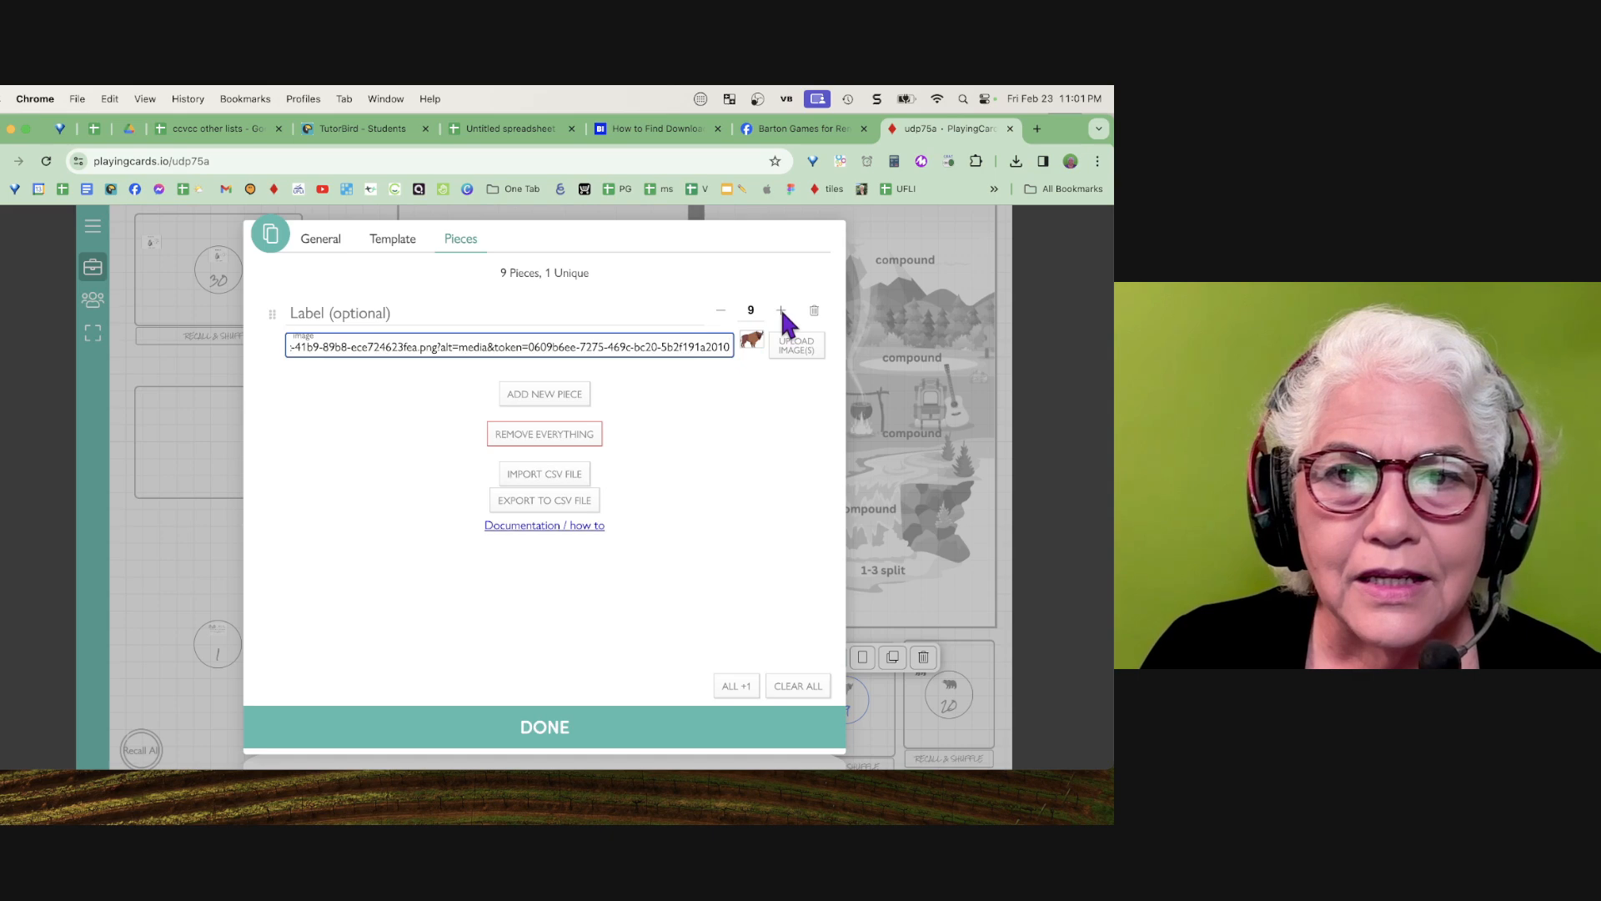
{"action": "left_click", "coordinate": [780, 310]}
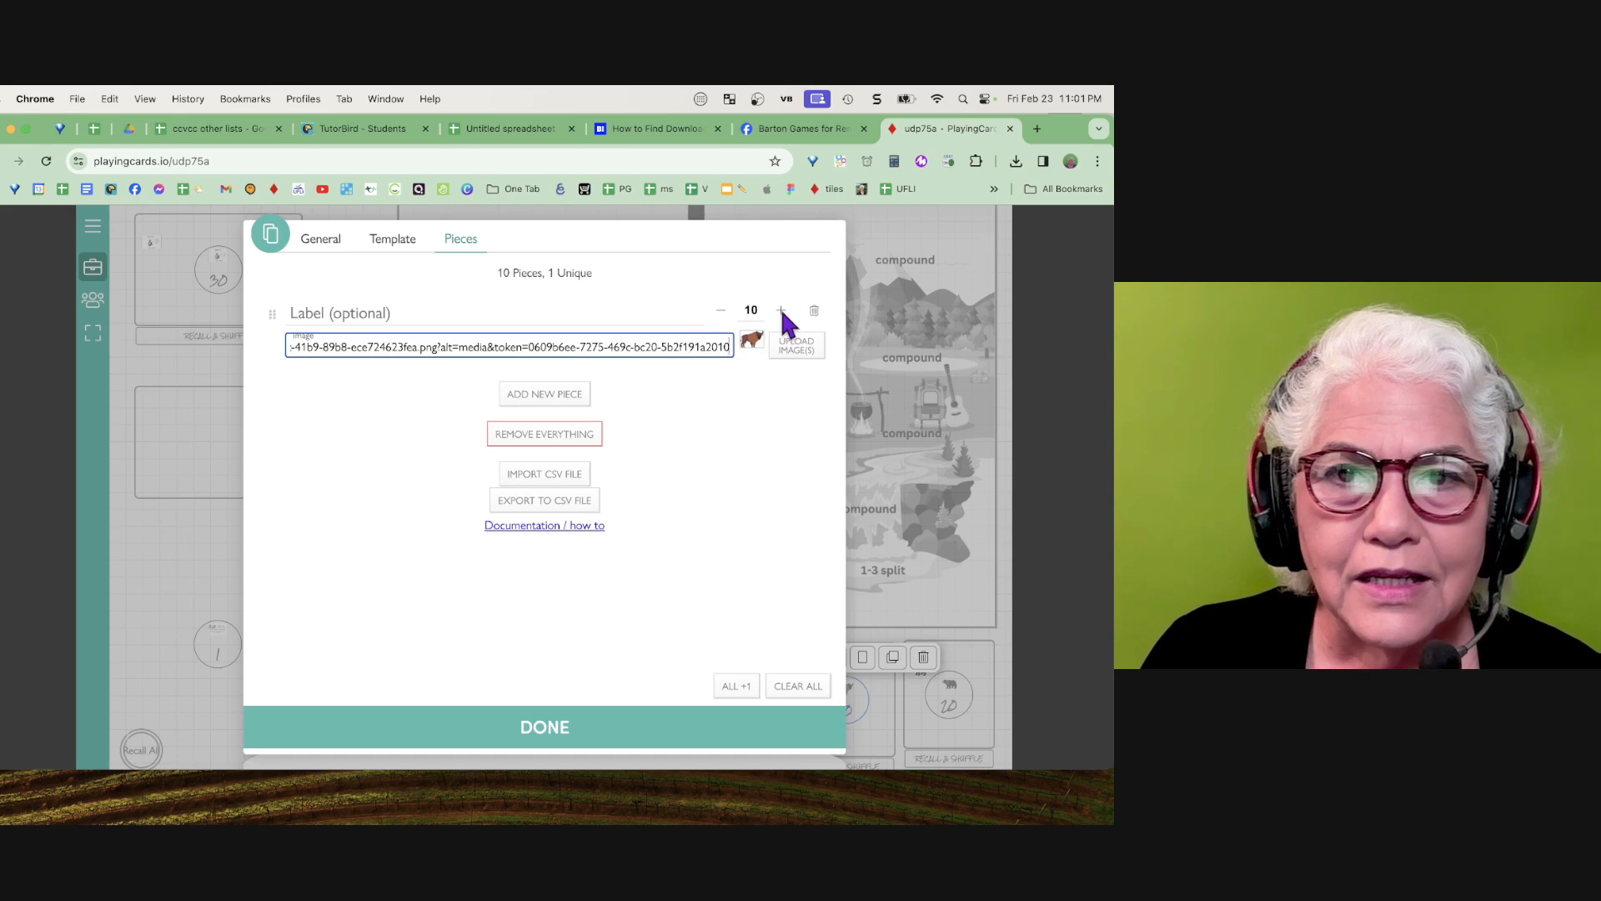
{"action": "left_click", "coordinate": [397, 243]}
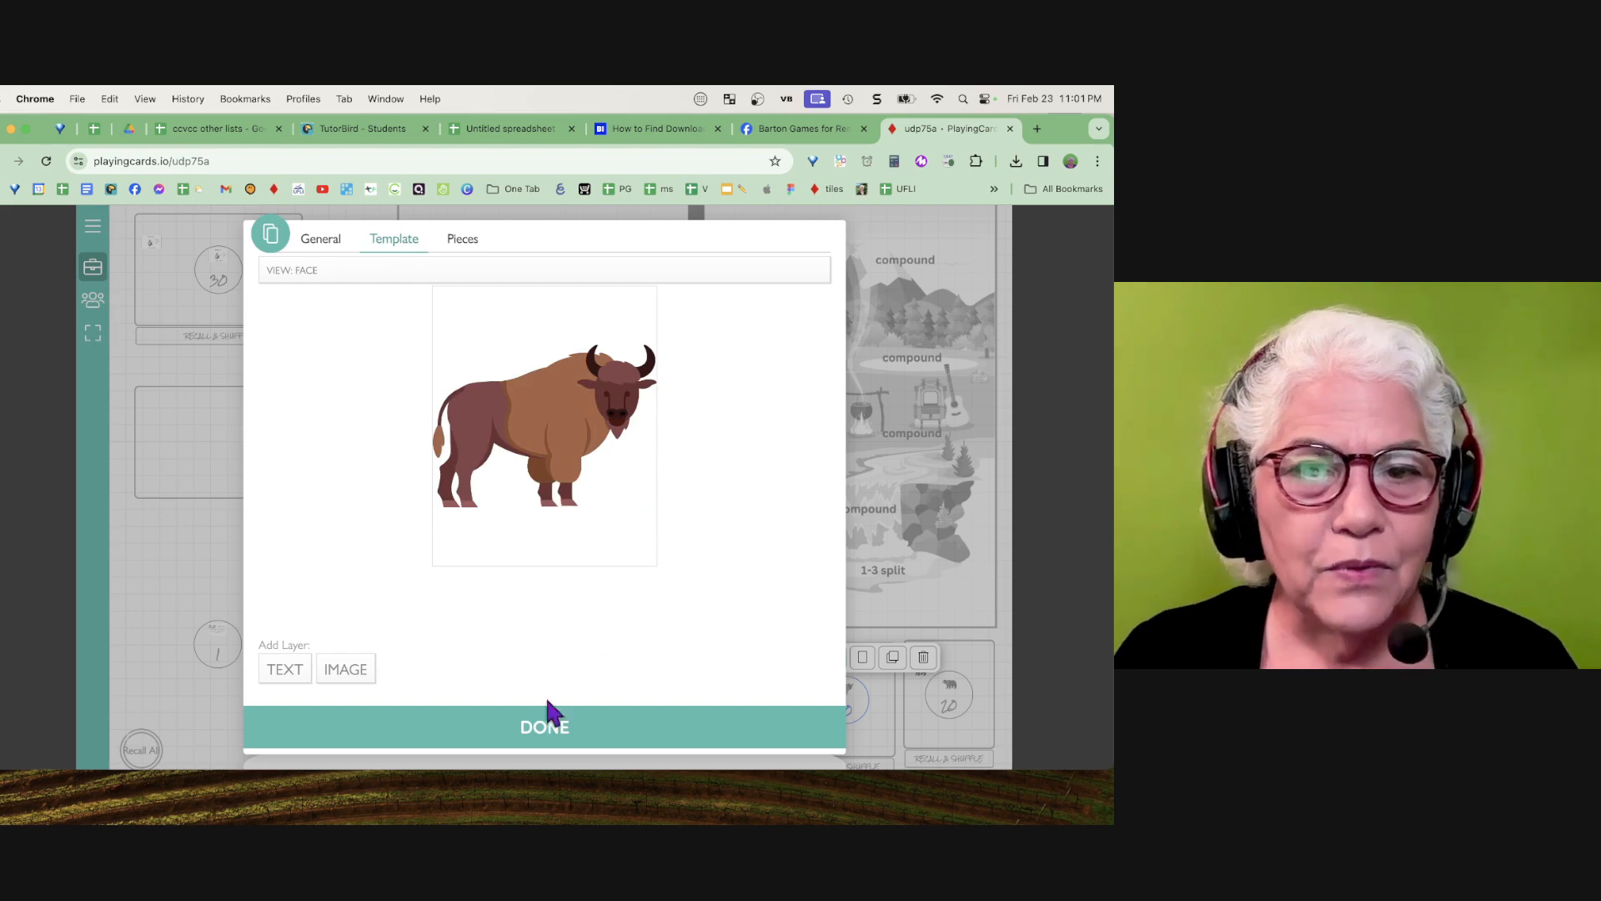
{"action": "left_click", "coordinate": [546, 744]}
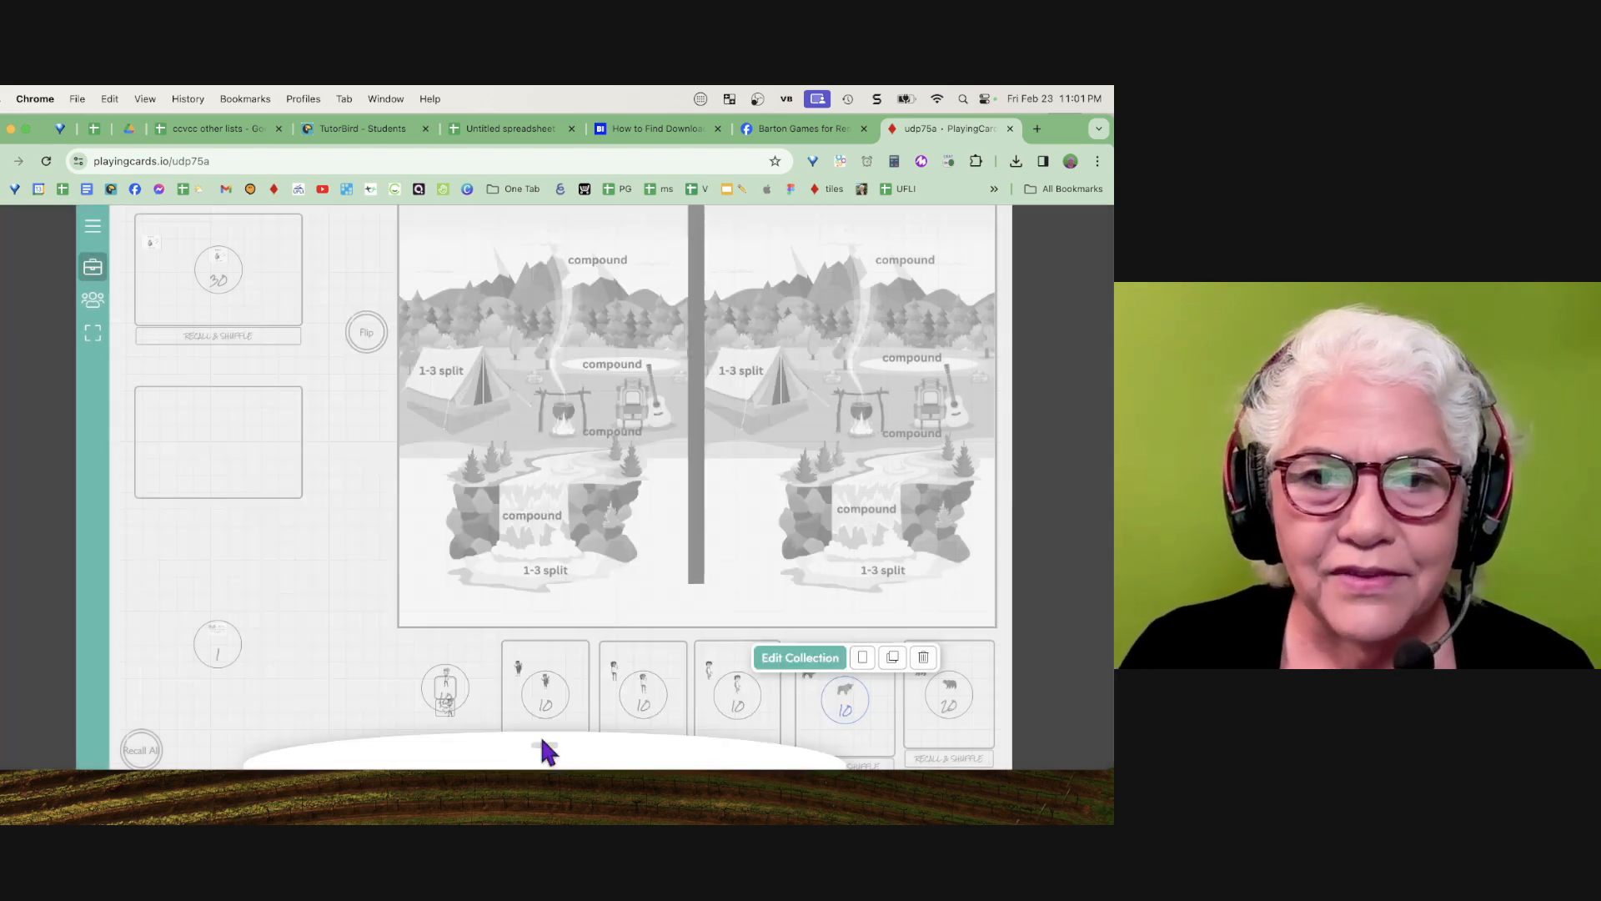
Open the bear collection for editing and delete the text layer from its template
{"action": "left_click", "coordinate": [938, 701]}
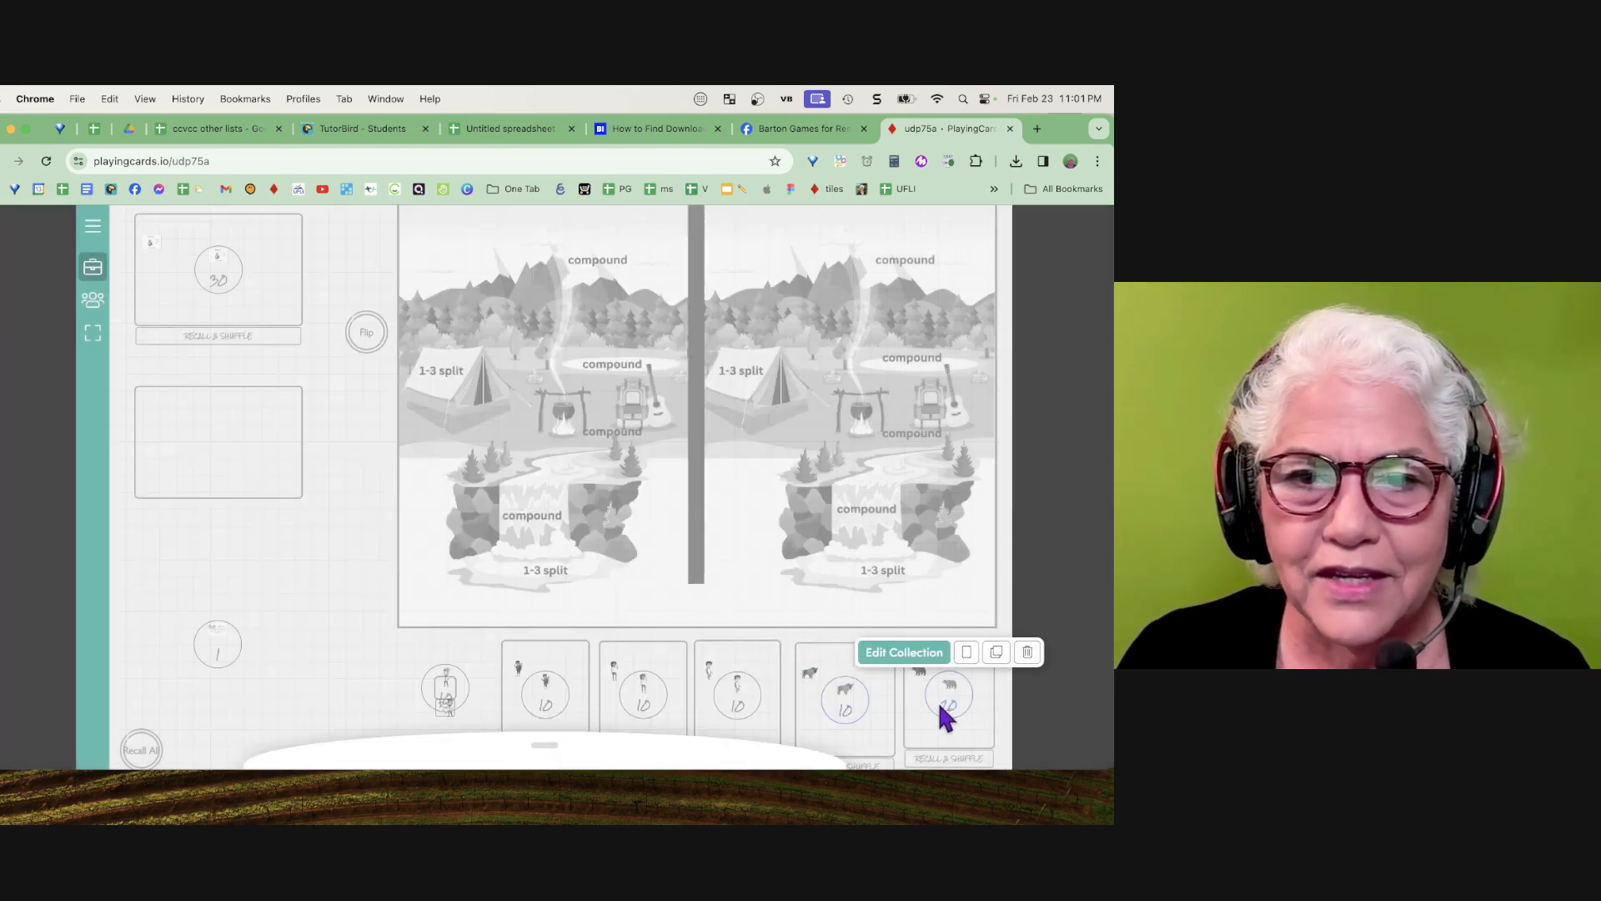
{"action": "left_click", "coordinate": [890, 655]}
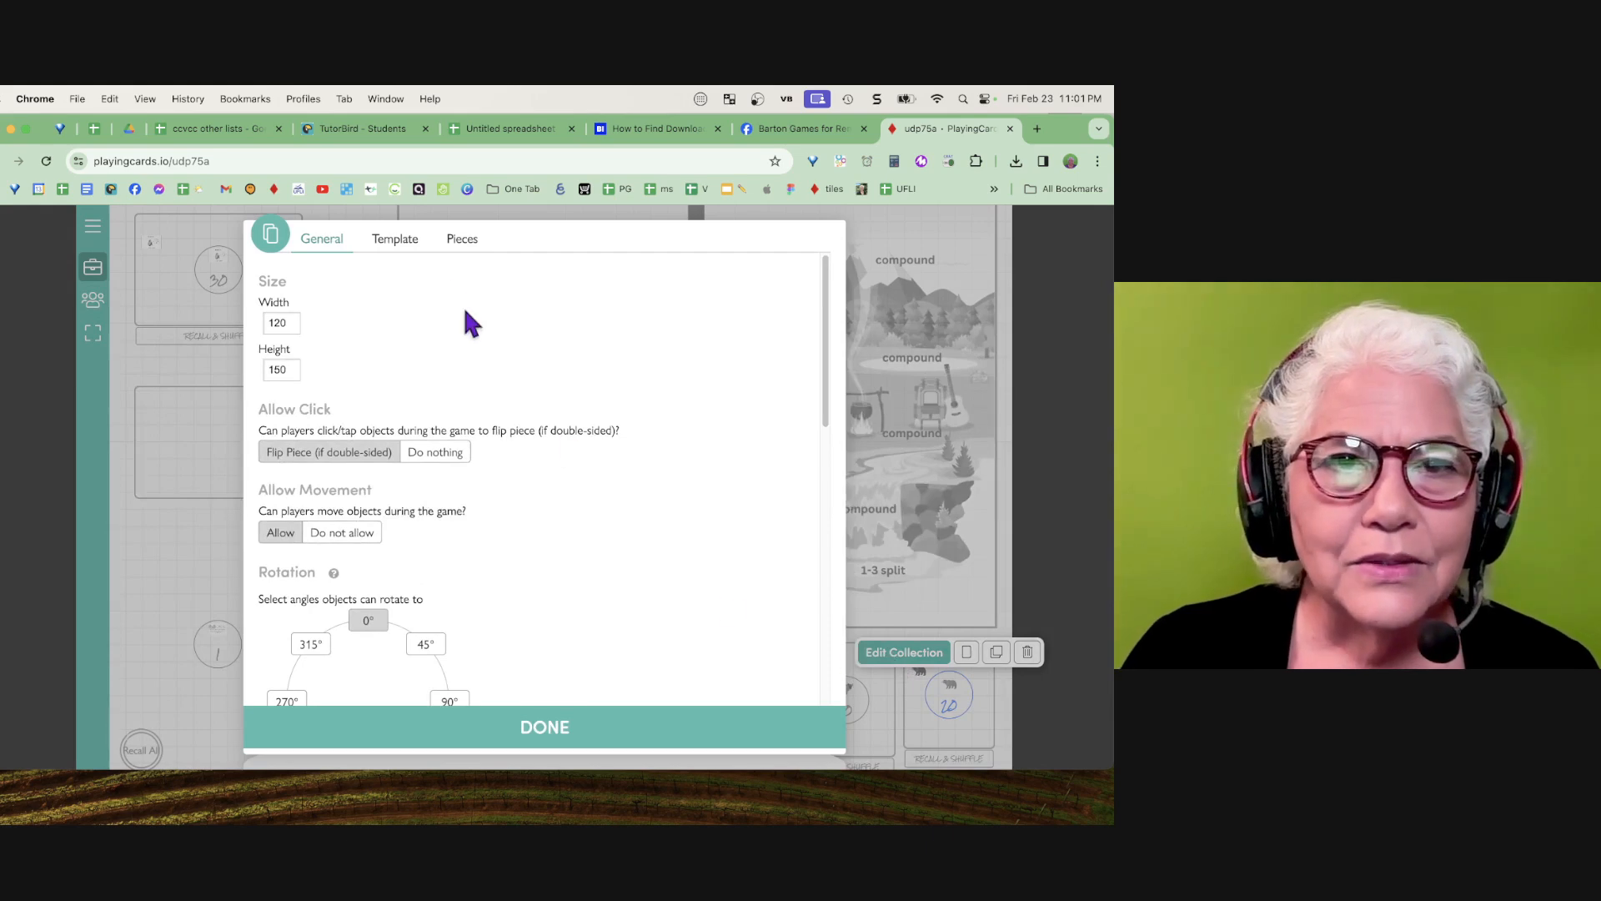
{"action": "left_click", "coordinate": [394, 241]}
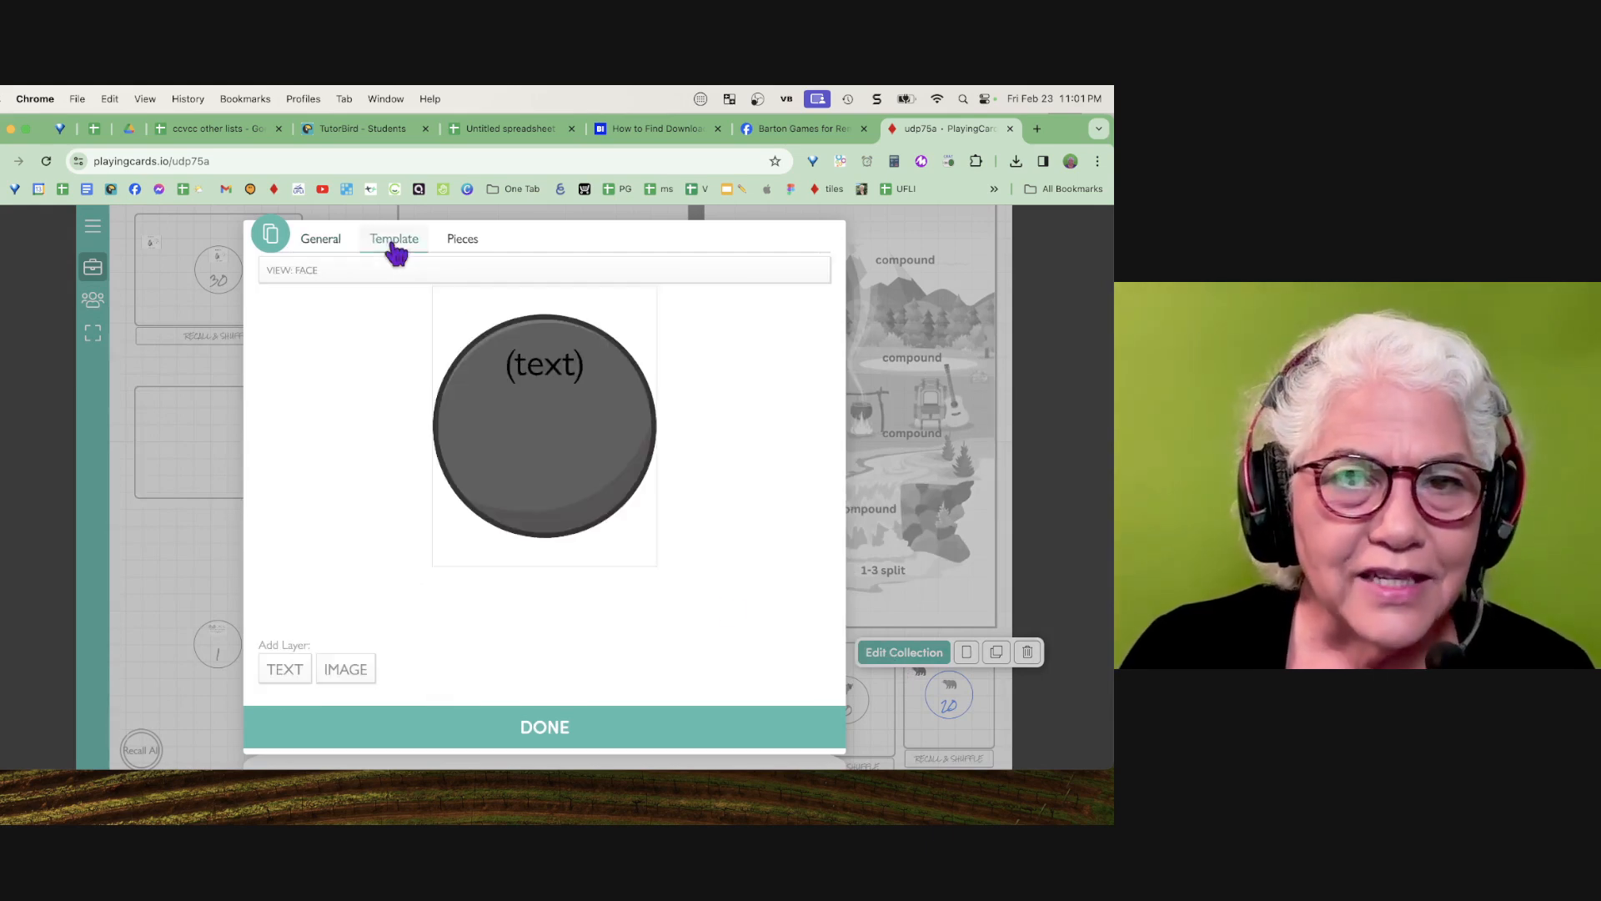
{"action": "left_click", "coordinate": [527, 371]}
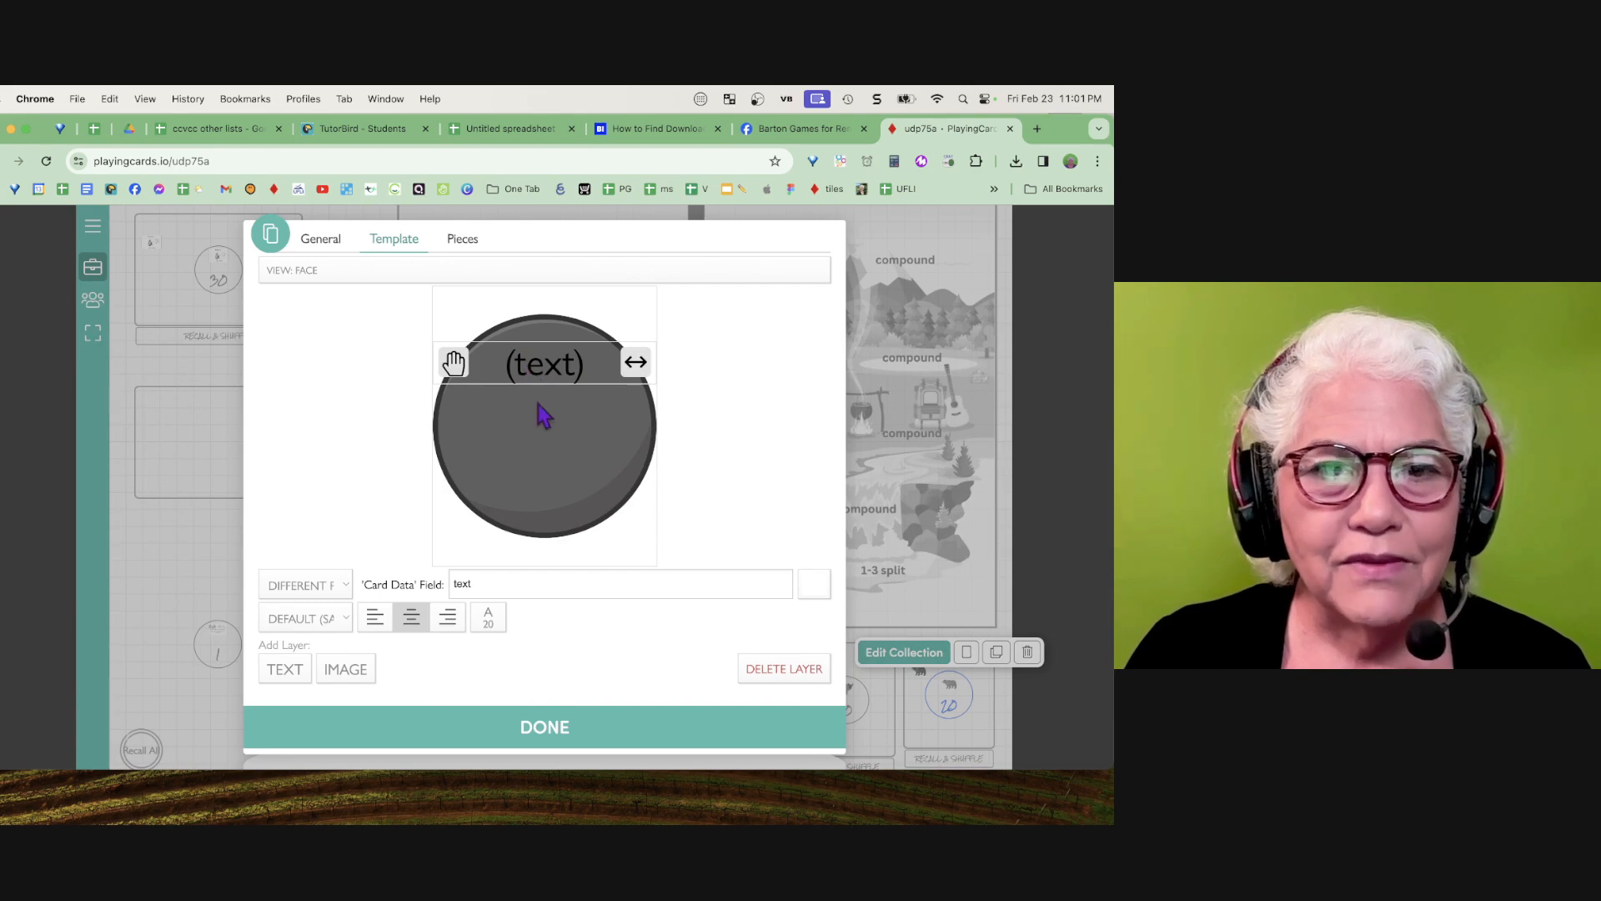
{"action": "left_click", "coordinate": [782, 665]}
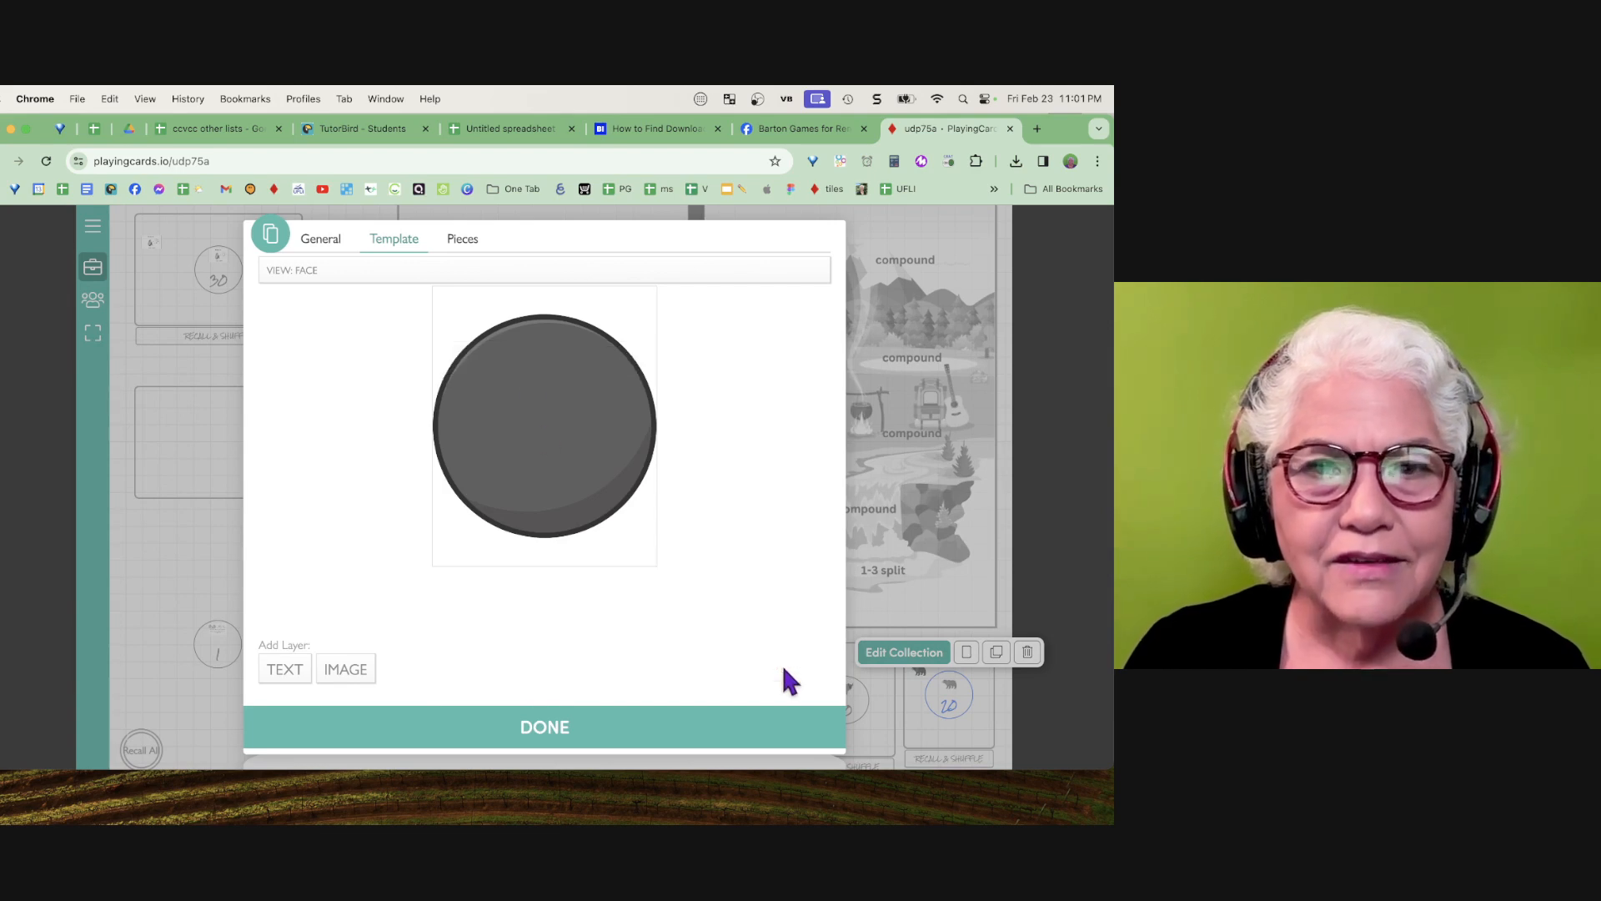
Copy the bear image address from the Green piece in the bear collection
{"action": "left_click", "coordinate": [464, 244]}
{"action": "scroll", "coordinate": [633, 350], "scroll_direction": "down", "scroll_amount": 6}
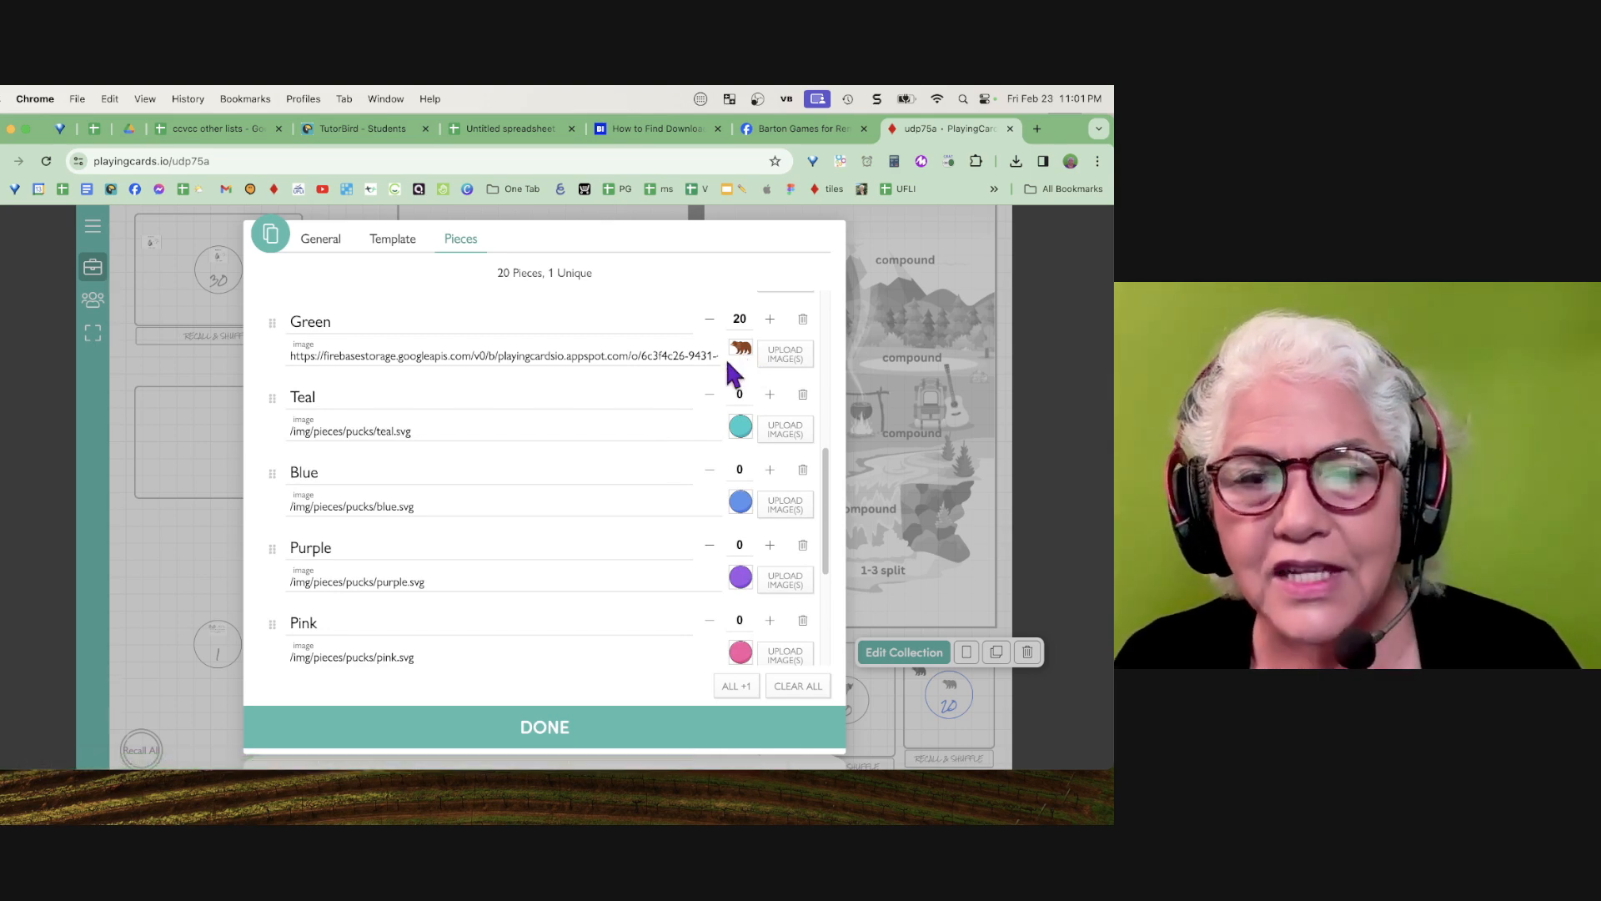
{"action": "left_click", "coordinate": [541, 350]}
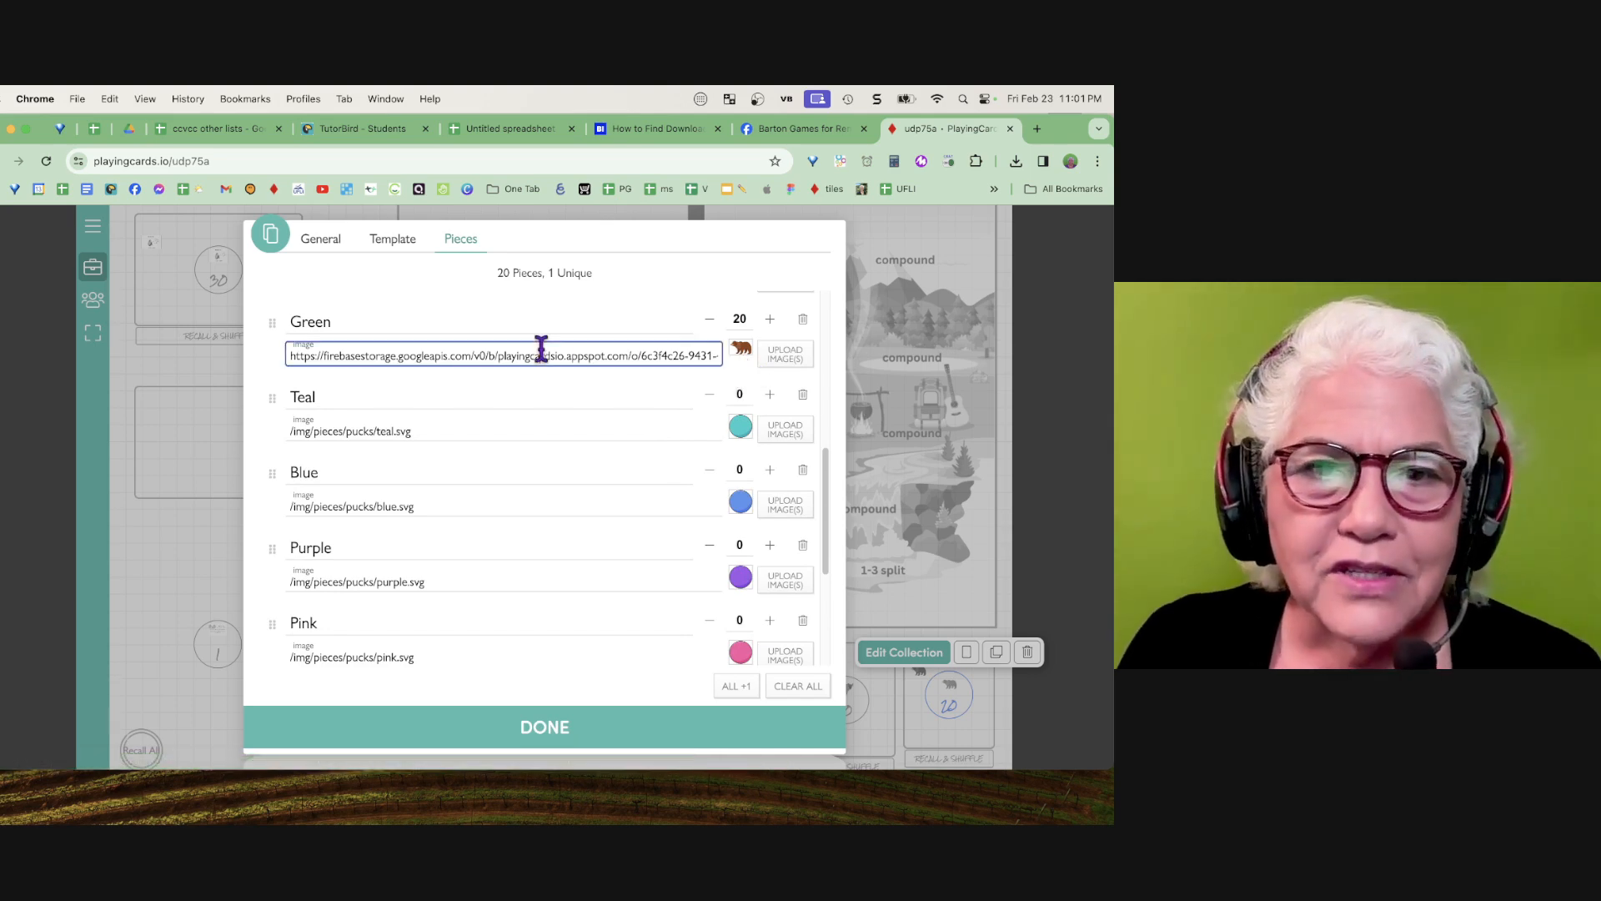
{"action": "key", "text": "super+a"}
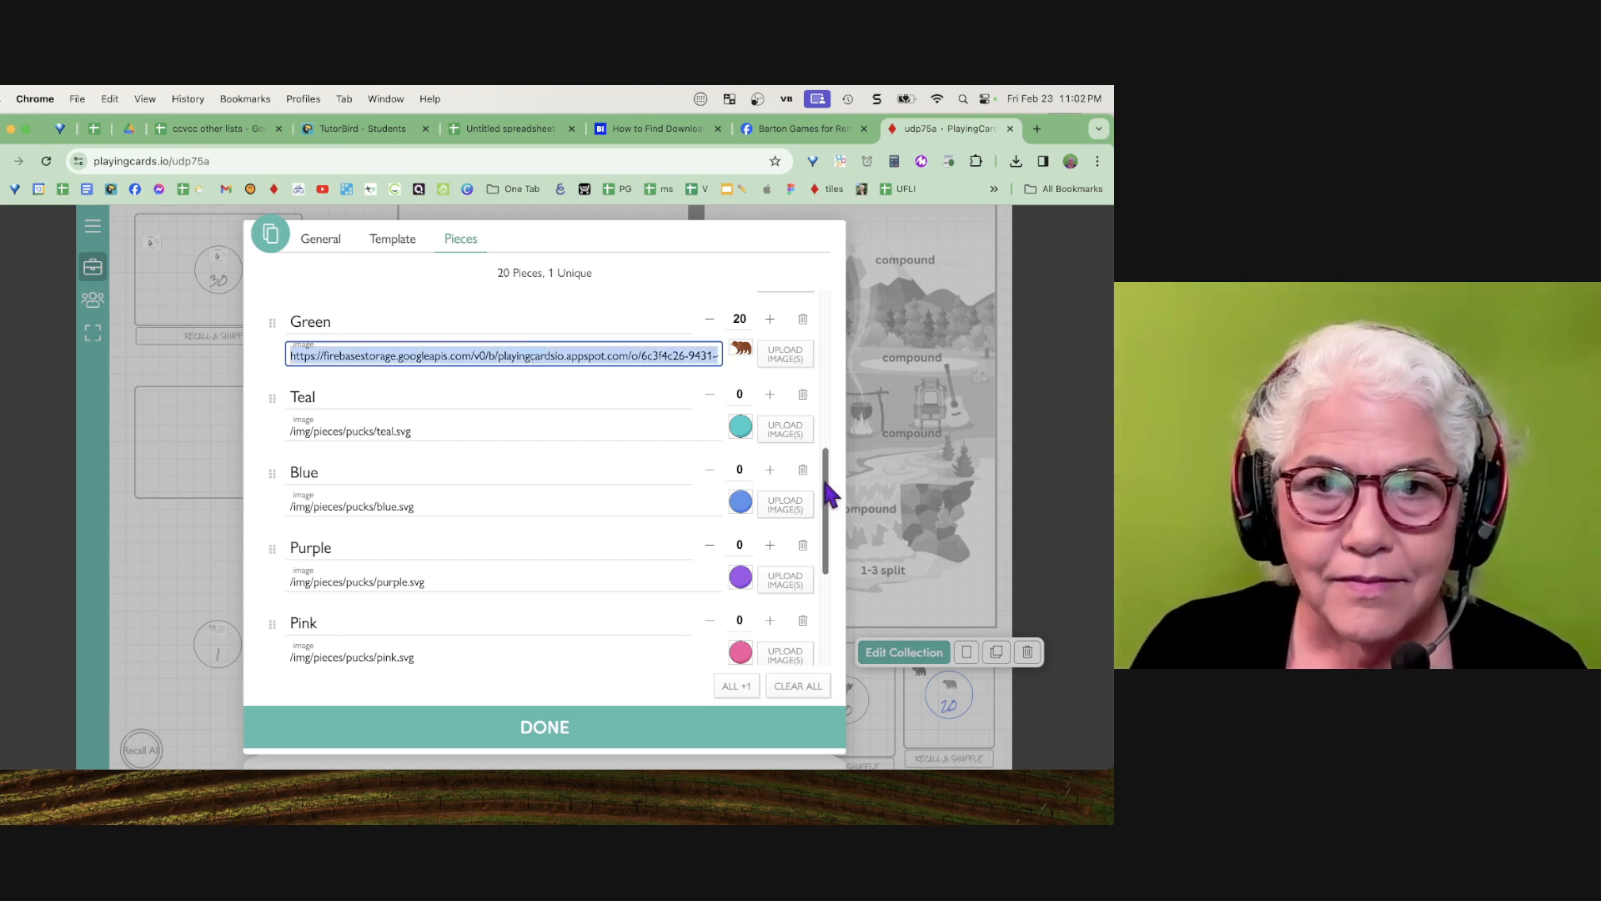
Remove every piece from the bear collection and accept emptying the deck
{"action": "scroll", "coordinate": [832, 533], "scroll_direction": "down", "scroll_amount": 3}
{"action": "scroll", "coordinate": [830, 534], "scroll_direction": "down", "scroll_amount": 3}
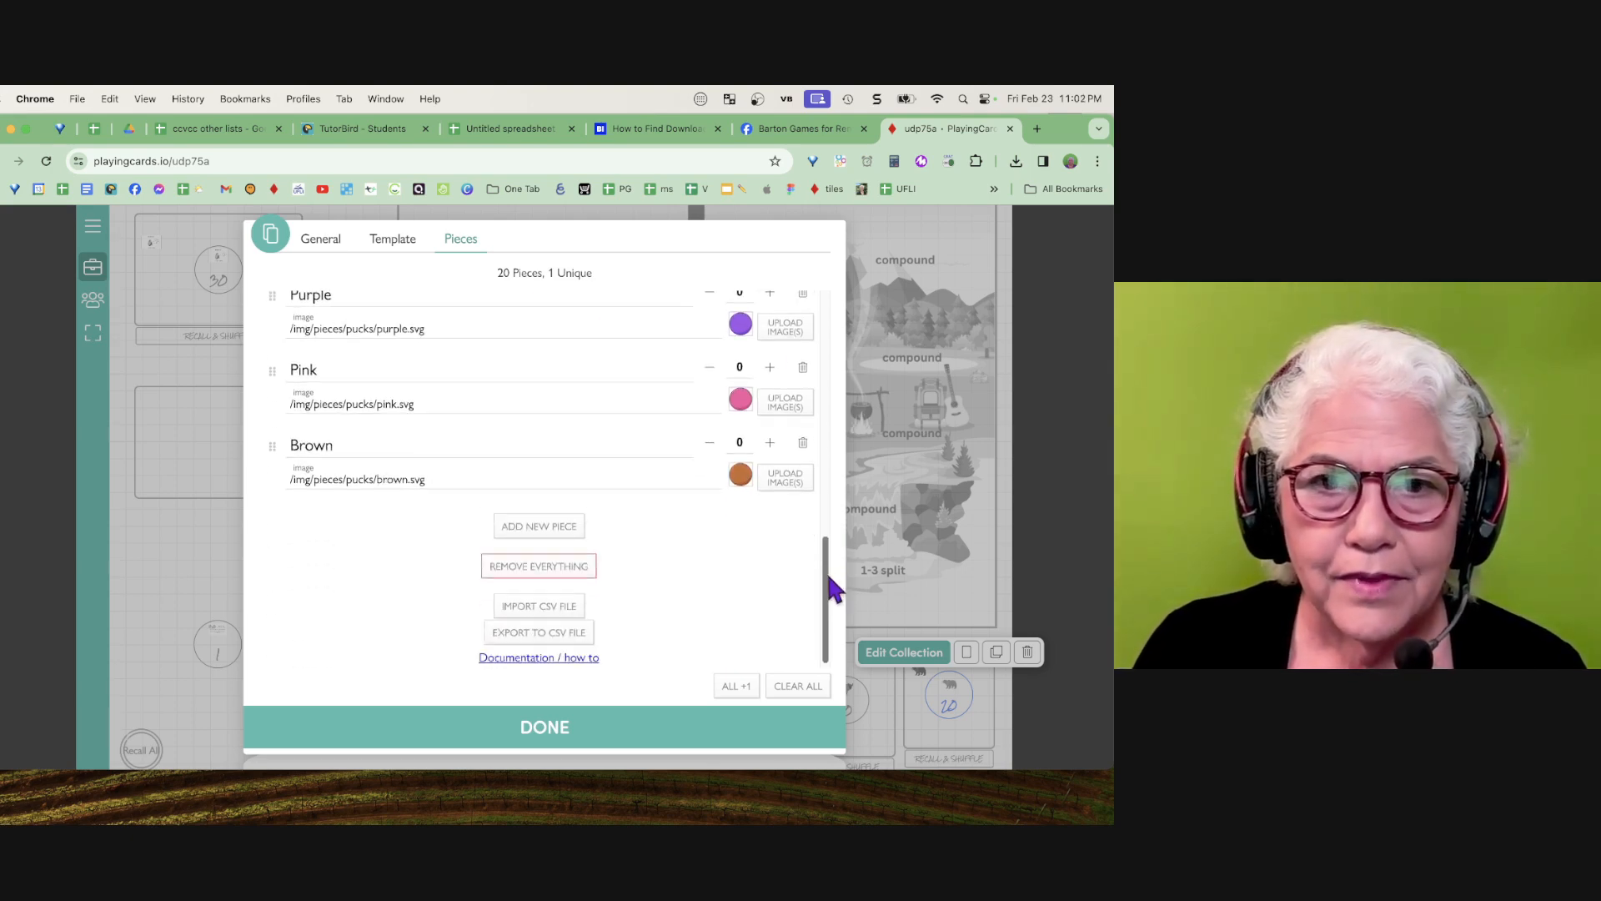
{"action": "left_click", "coordinate": [547, 567]}
{"action": "left_click", "coordinate": [684, 260]}
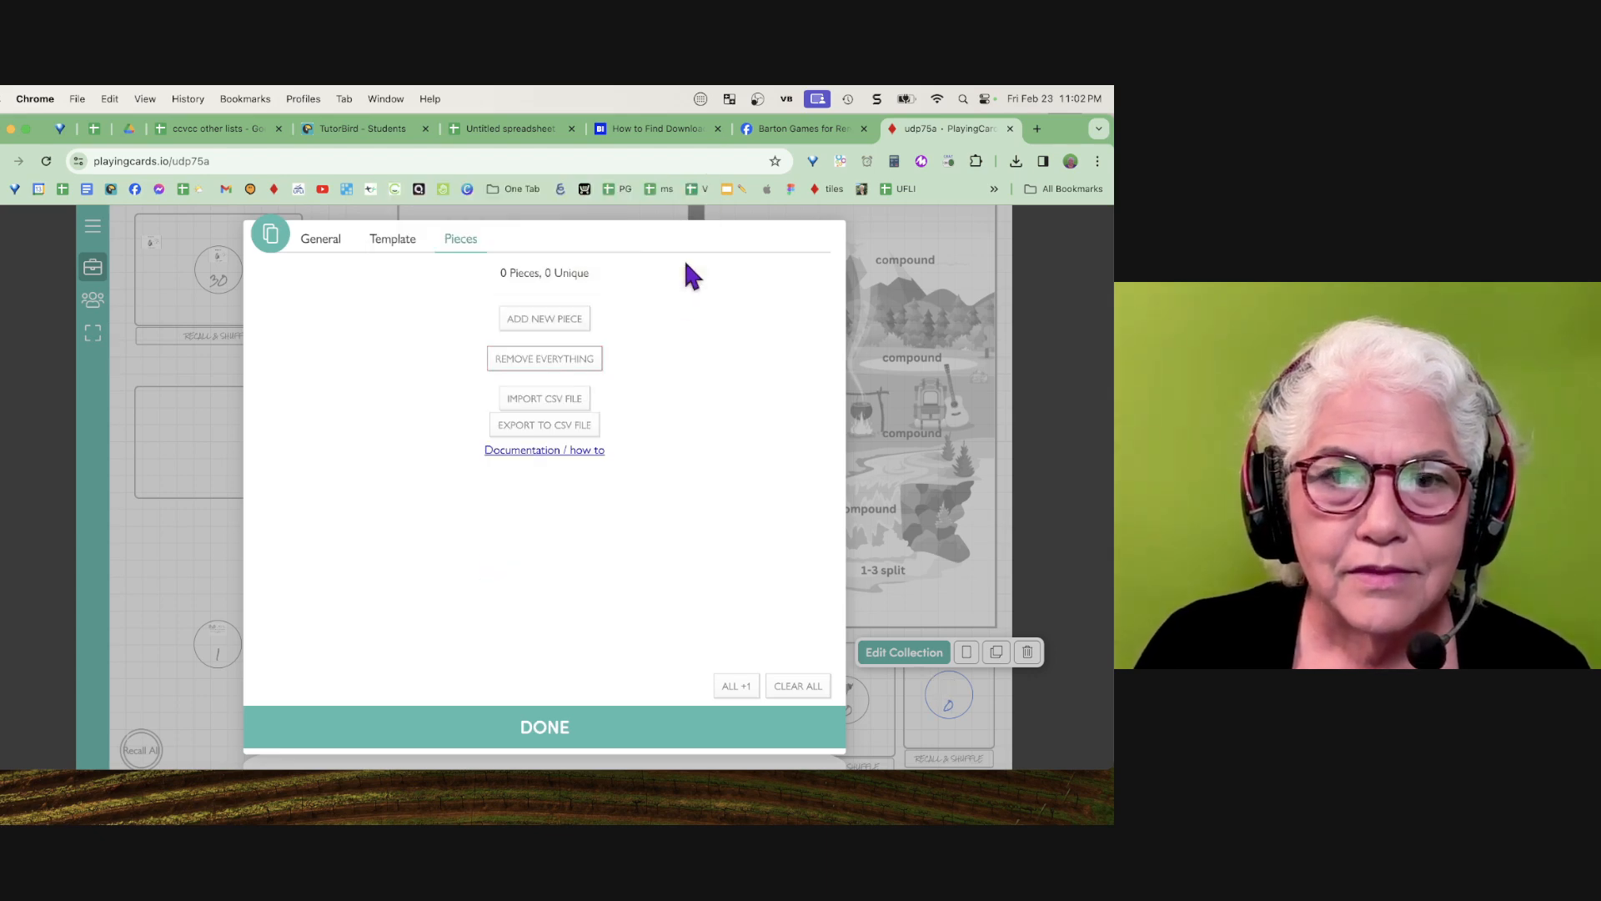
Add a new unlabelled piece to the bear collection and paste the copied bear image address as its image
{"action": "left_click", "coordinate": [533, 321]}
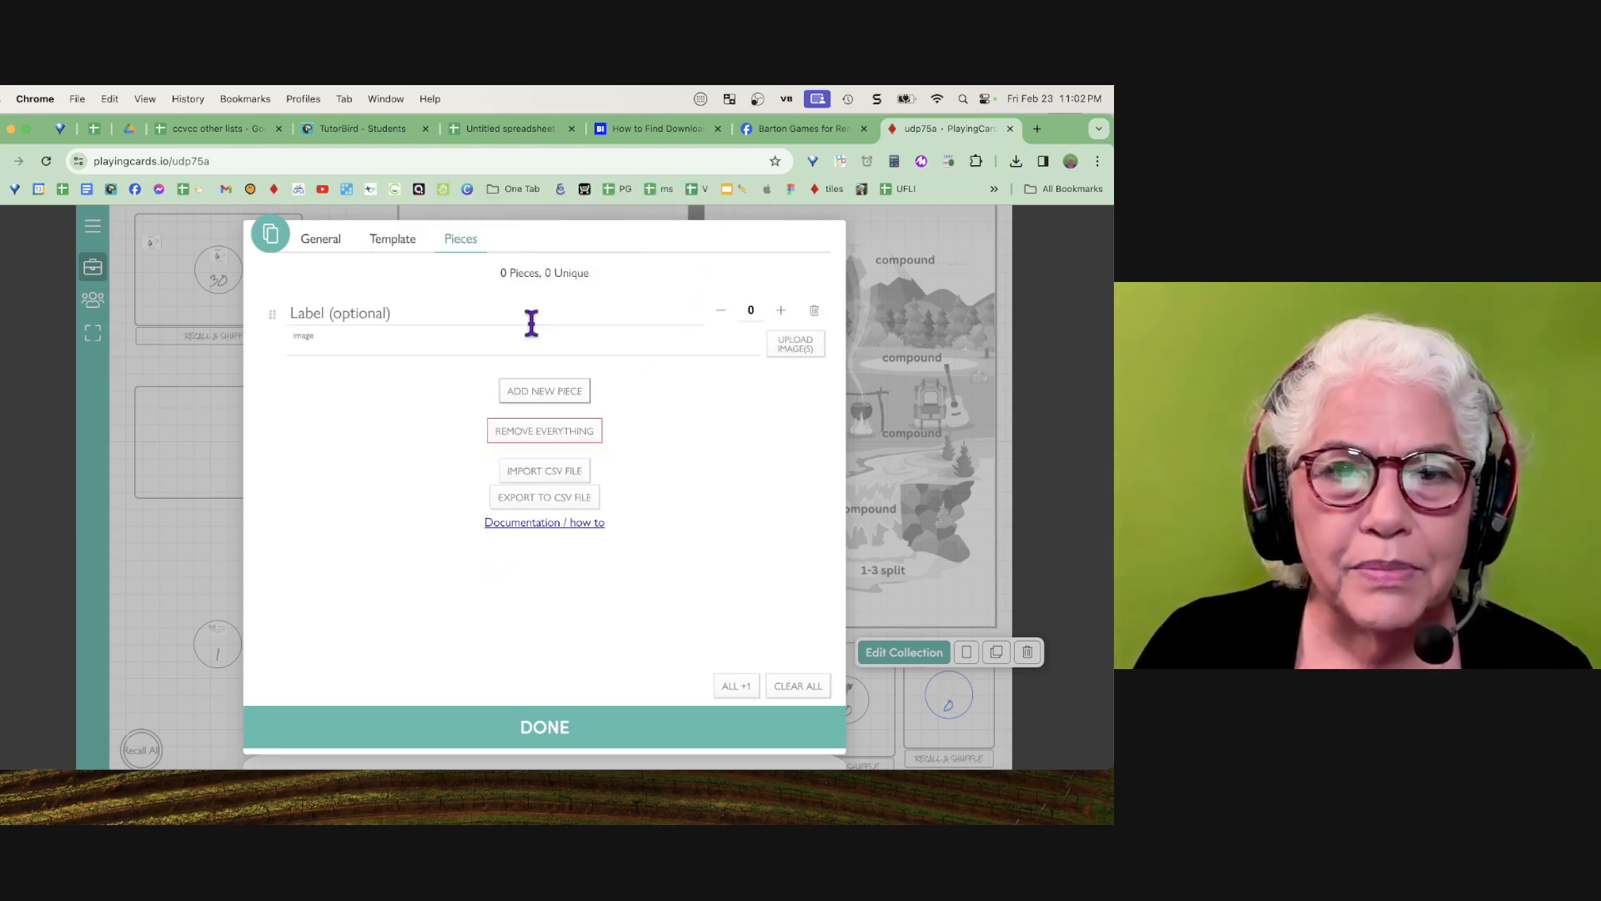
{"action": "left_click", "coordinate": [292, 343]}
{"action": "key", "text": "super+v"}
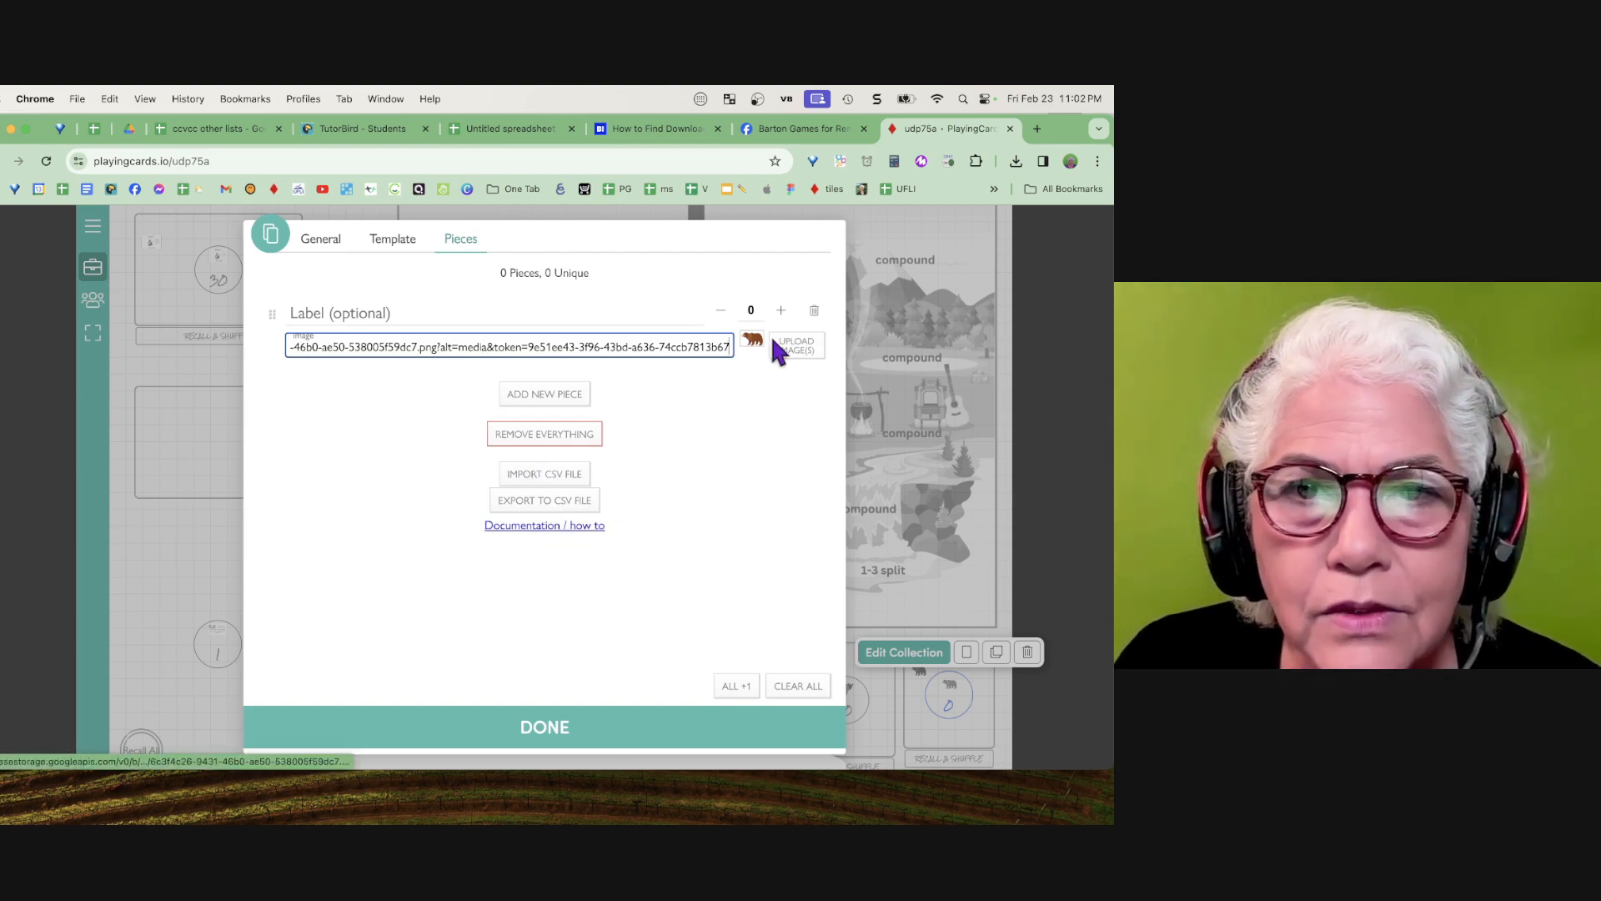
Set the new bear piece's quantity to 10, check the template's face, and finish editing the collection
{"action": "left_click", "coordinate": [780, 309]}
{"action": "left_click", "coordinate": [781, 309]}
{"action": "left_click", "coordinate": [781, 309]}
{"action": "left_click", "coordinate": [781, 310]}
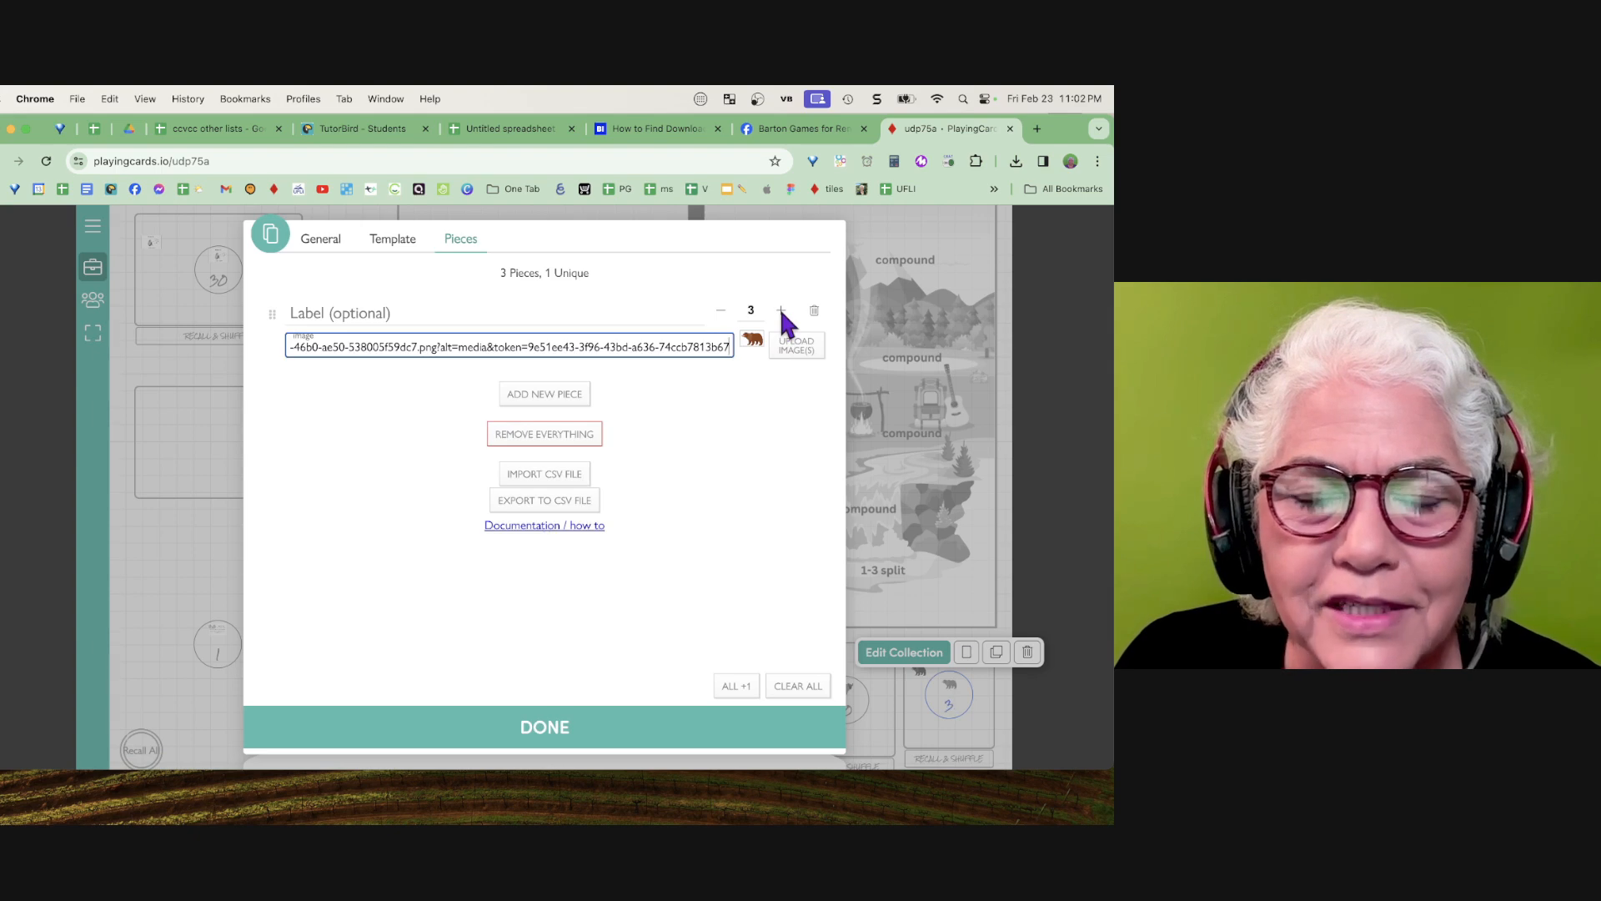
{"action": "left_click", "coordinate": [780, 309]}
{"action": "left_click", "coordinate": [781, 310]}
{"action": "left_click", "coordinate": [781, 309]}
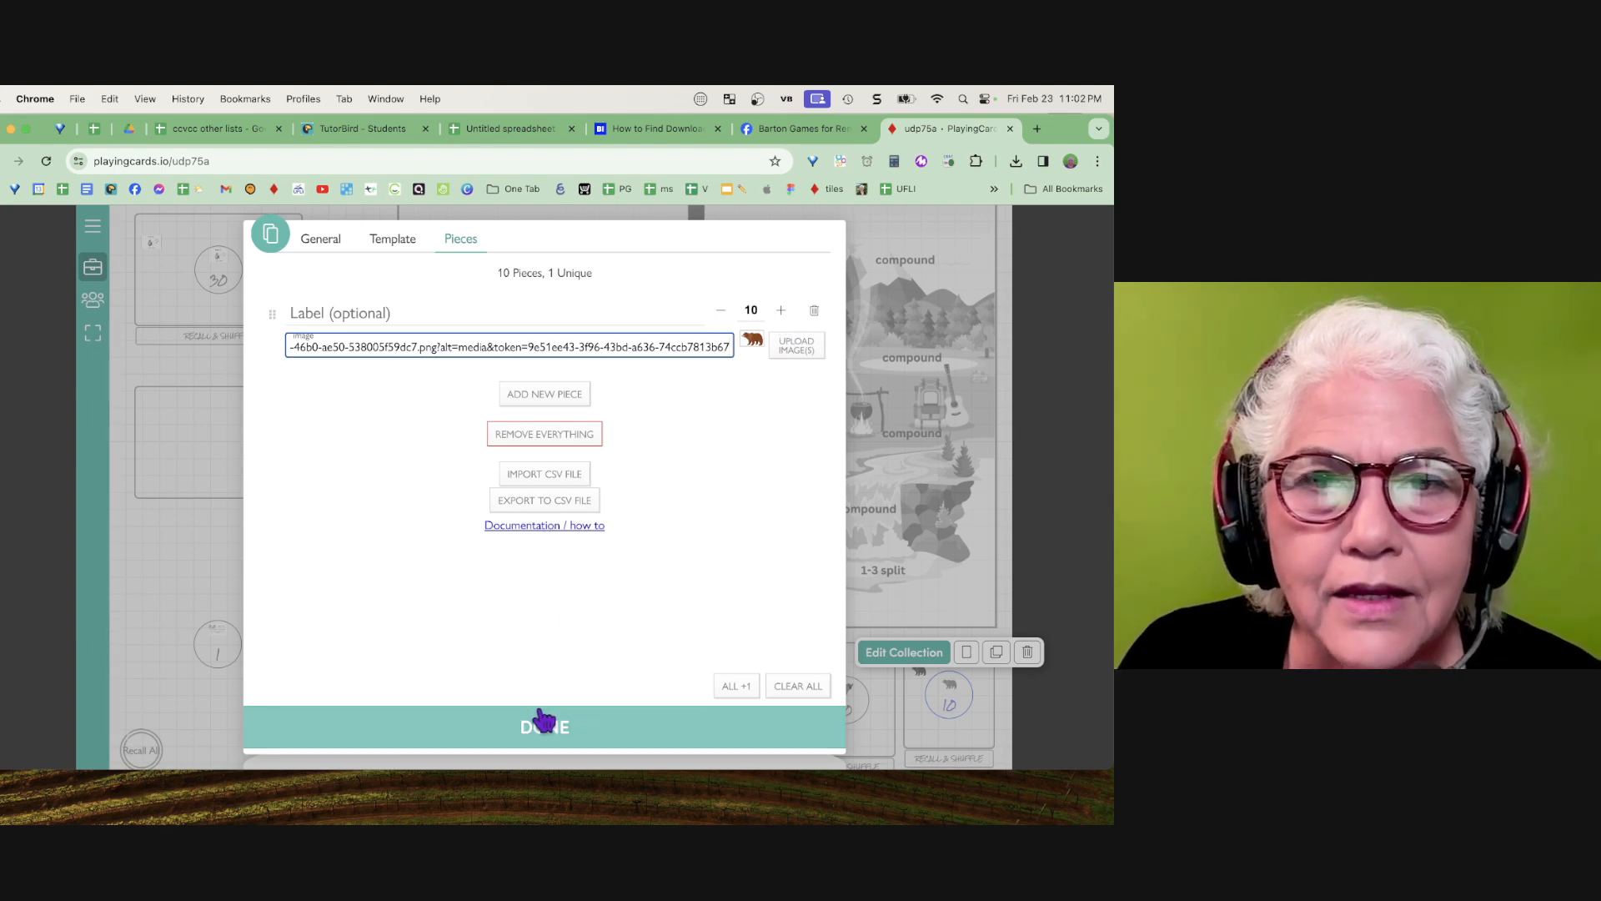
{"action": "left_click", "coordinate": [561, 658]}
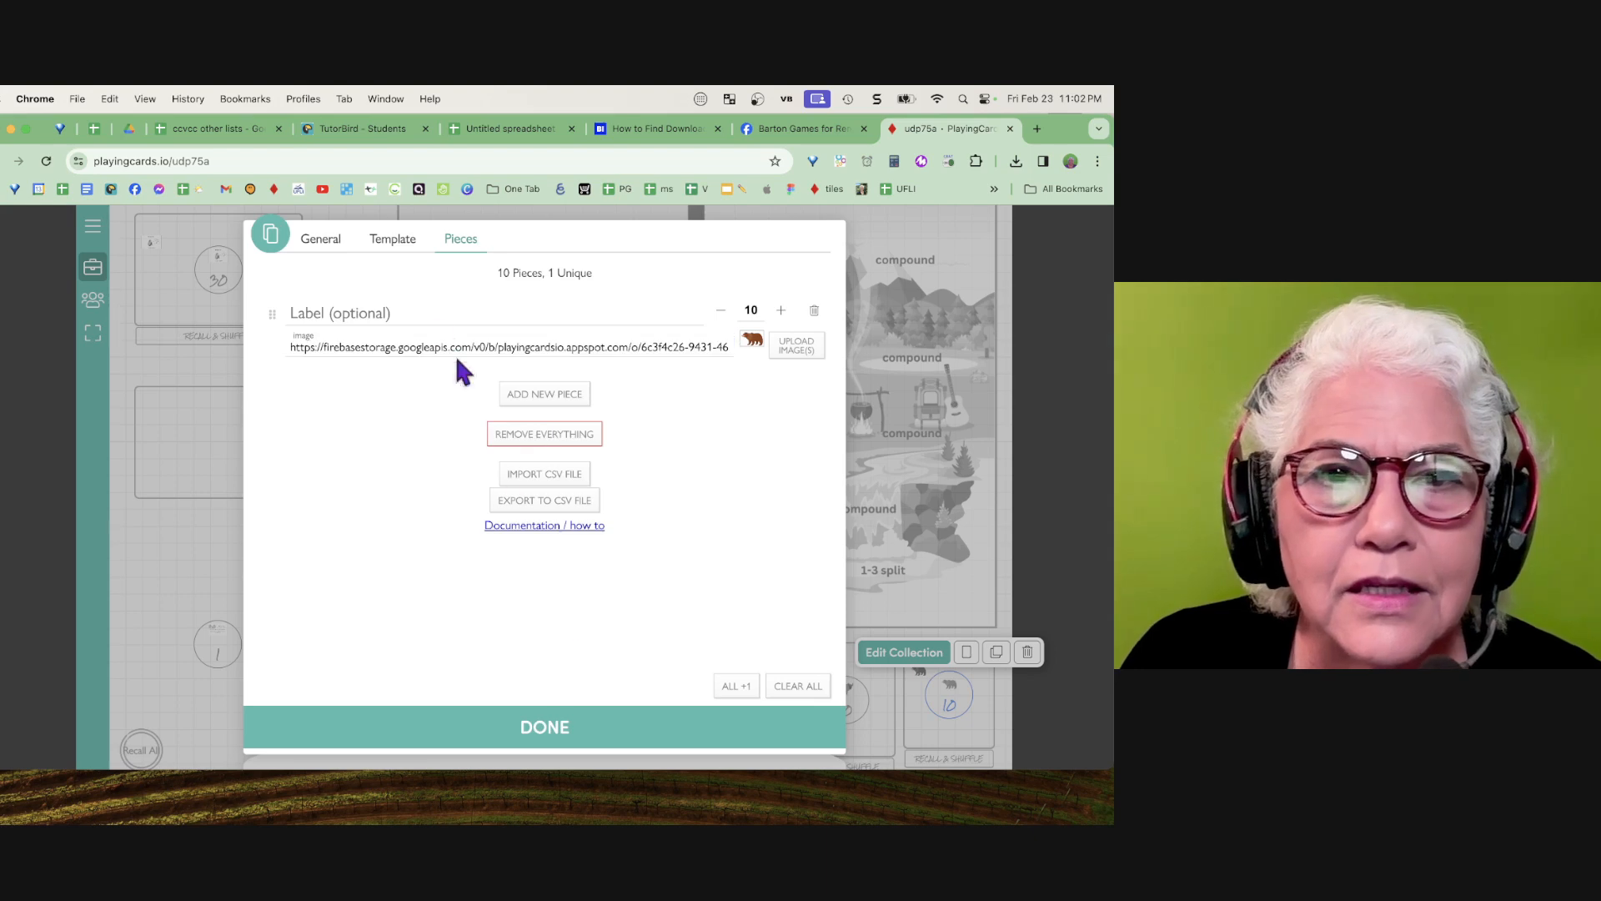
{"action": "left_click", "coordinate": [406, 246]}
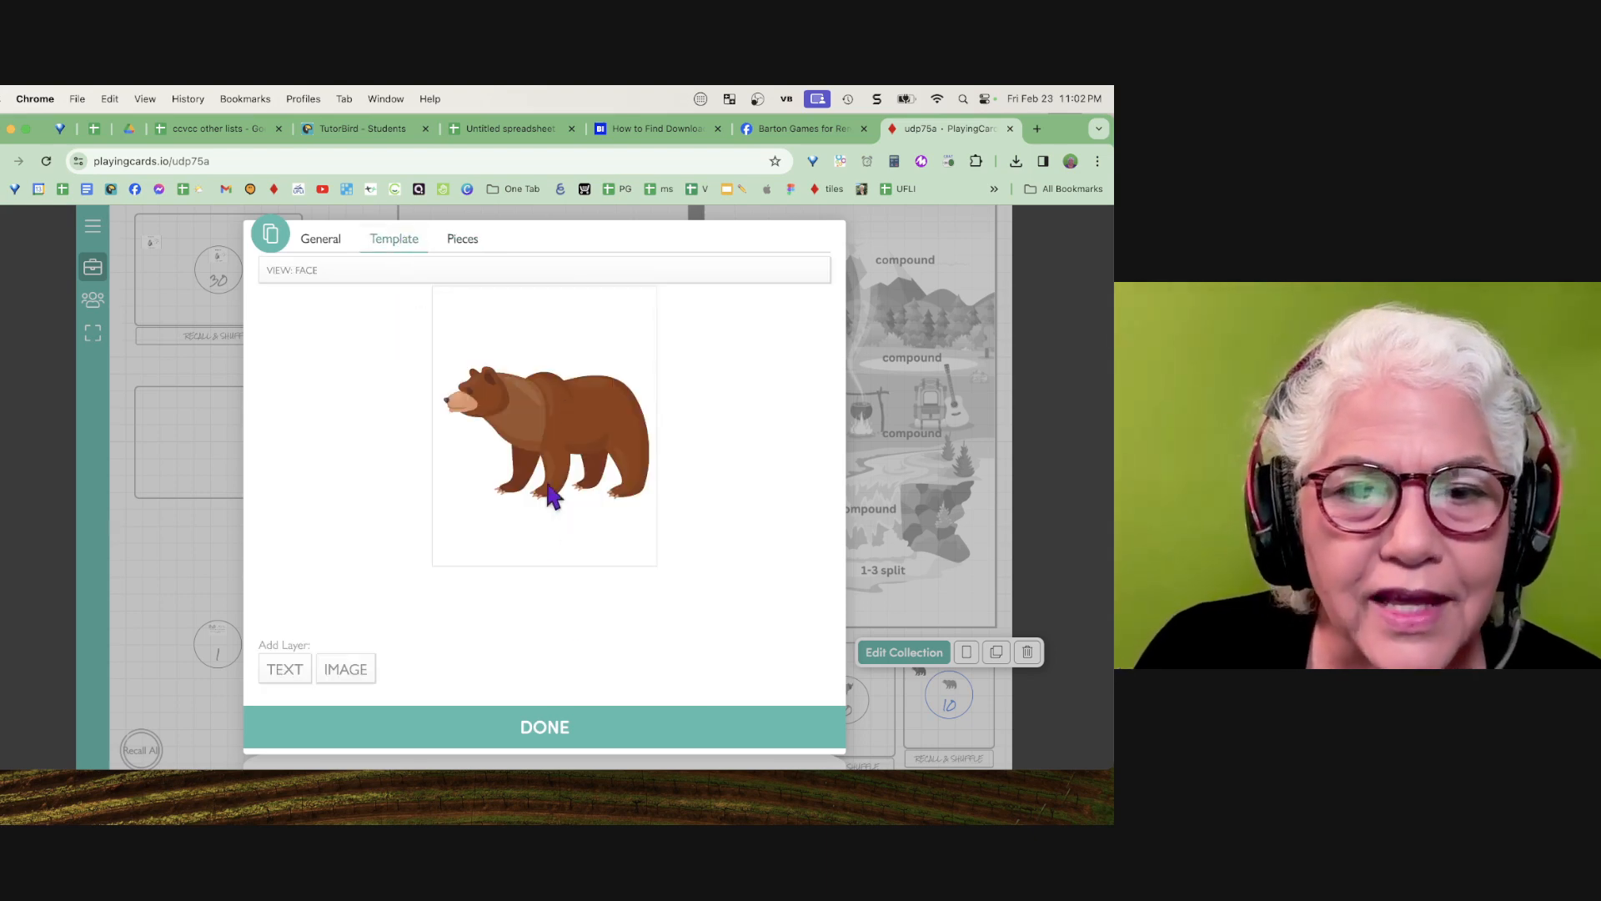
{"action": "left_click", "coordinate": [543, 734]}
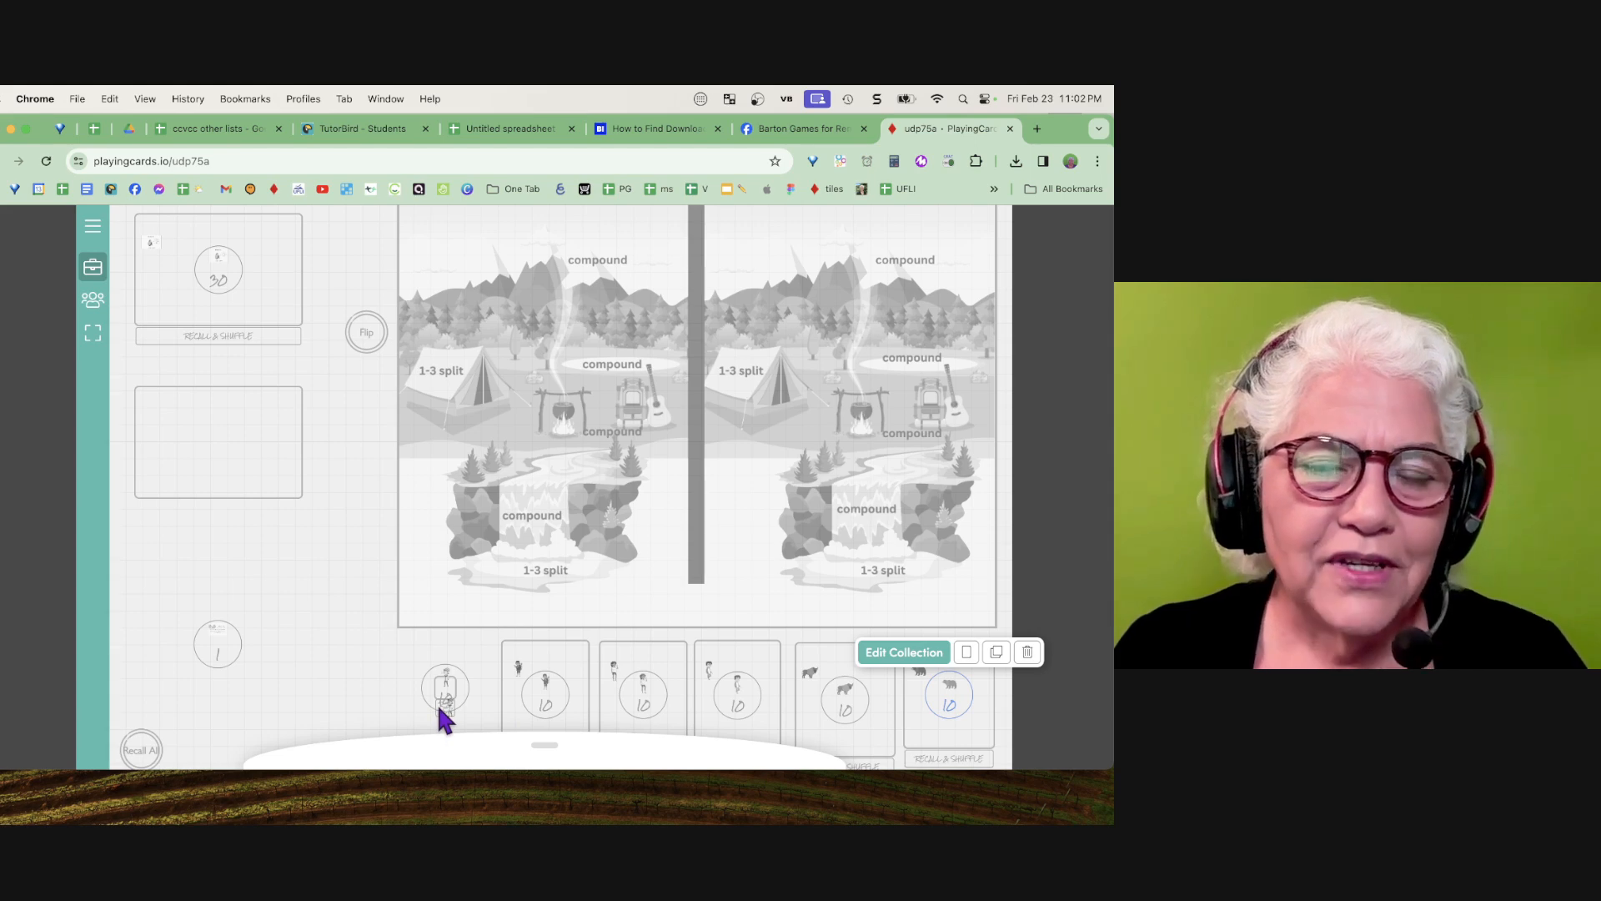
Add a new automation button to the room and place it above the Recall All button
{"action": "left_click", "coordinate": [140, 750]}
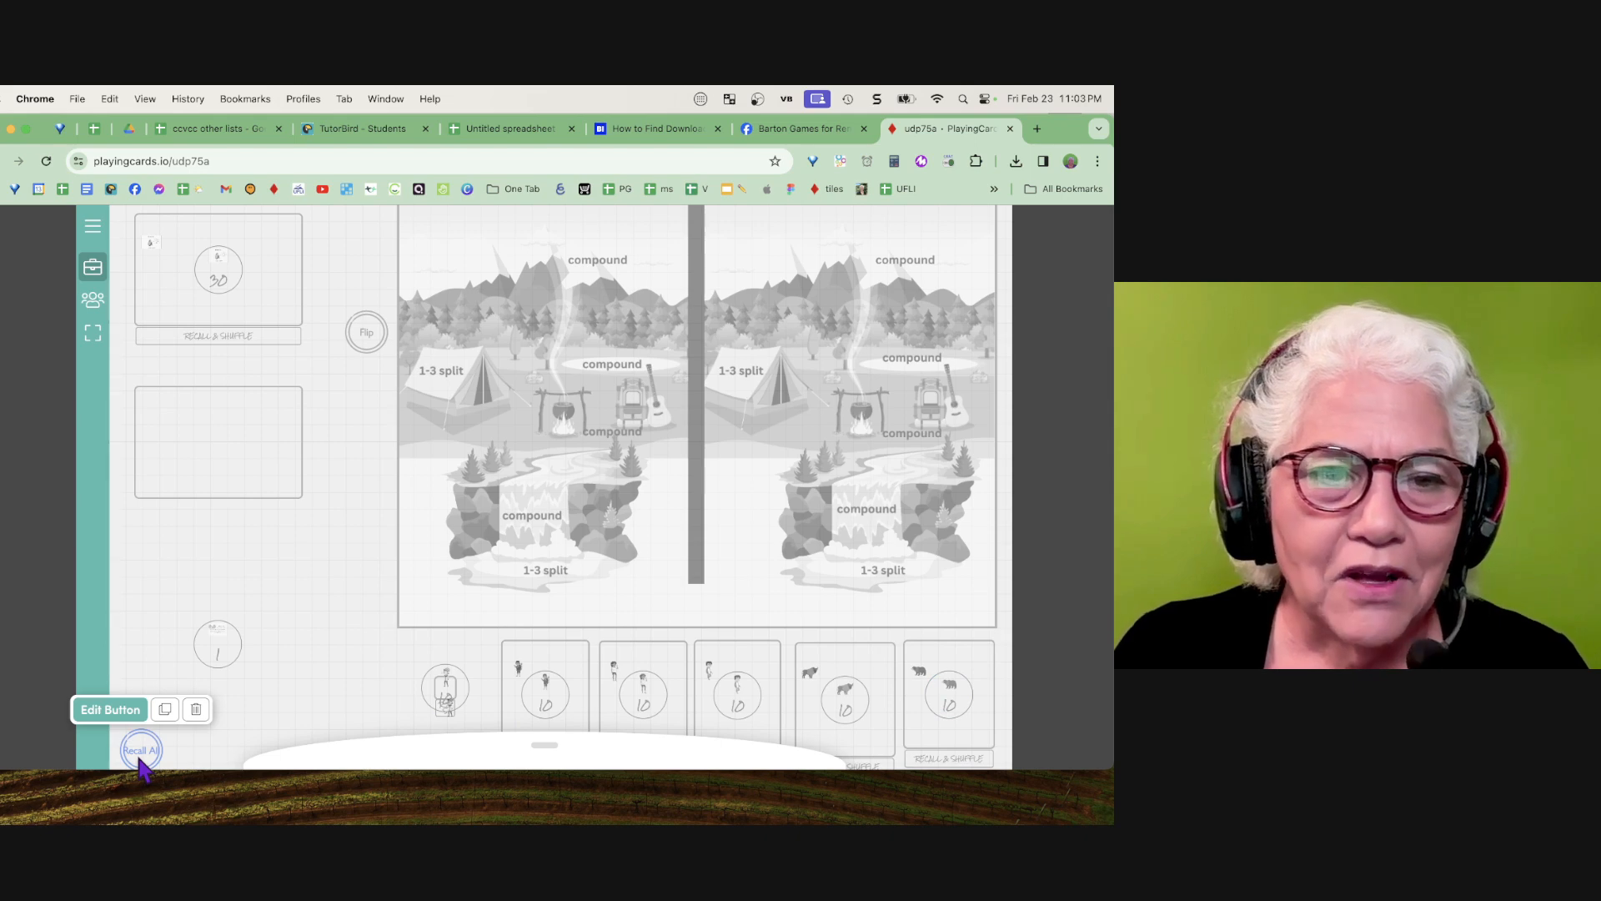
{"action": "left_click_drag", "start_coordinate": [543, 750], "coordinate": [588, 268]}
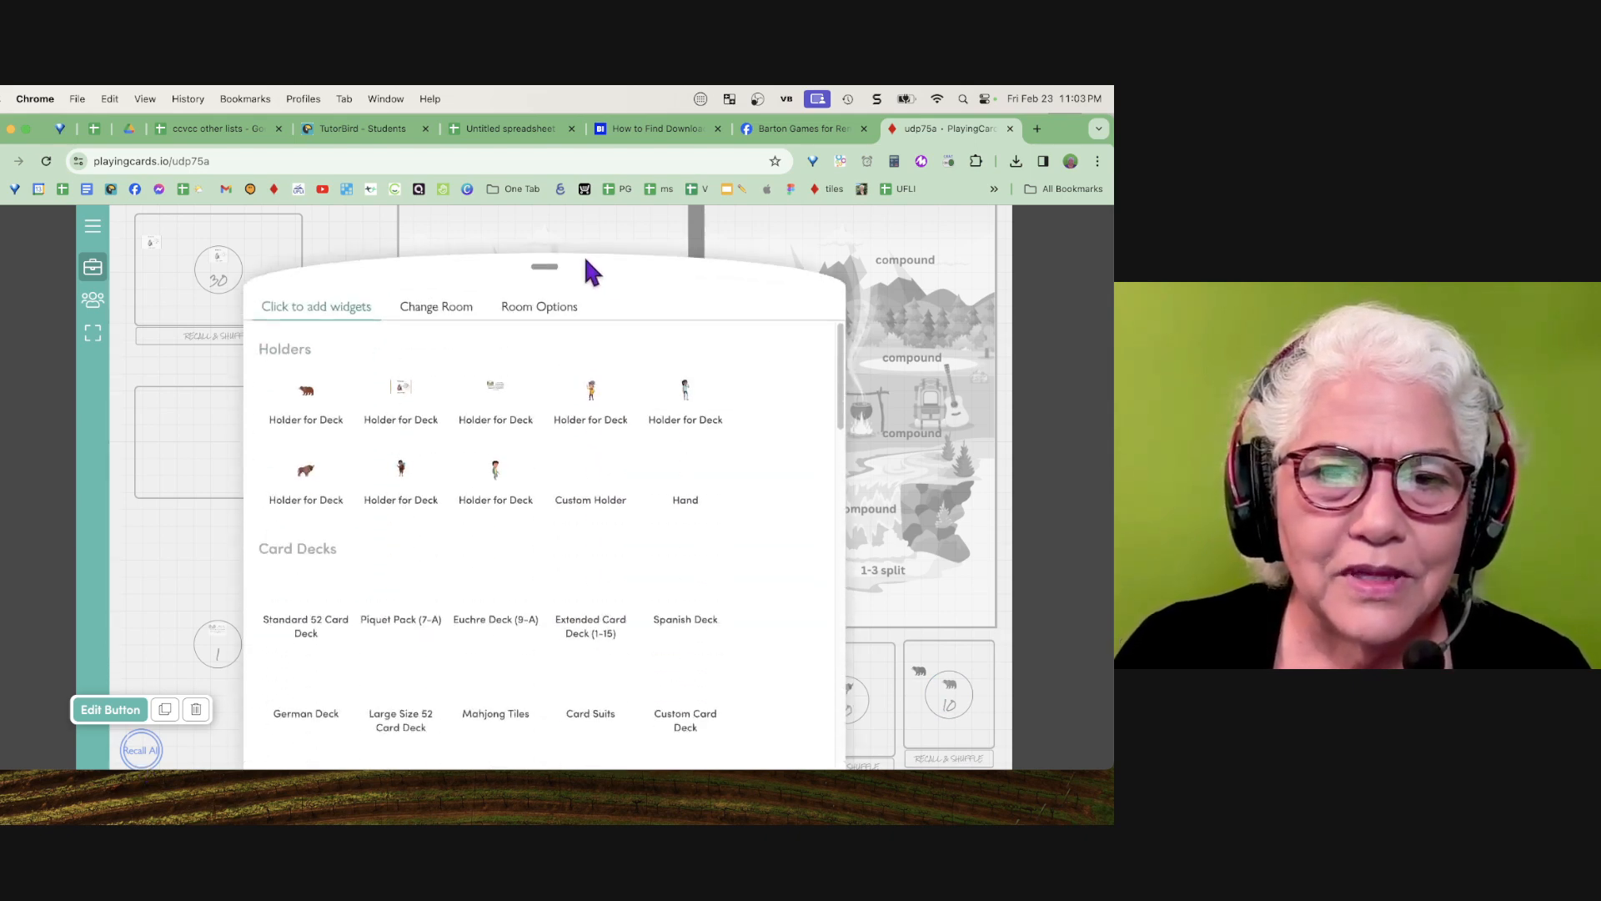
{"action": "scroll", "coordinate": [529, 564], "scroll_direction": "down", "scroll_amount": 10}
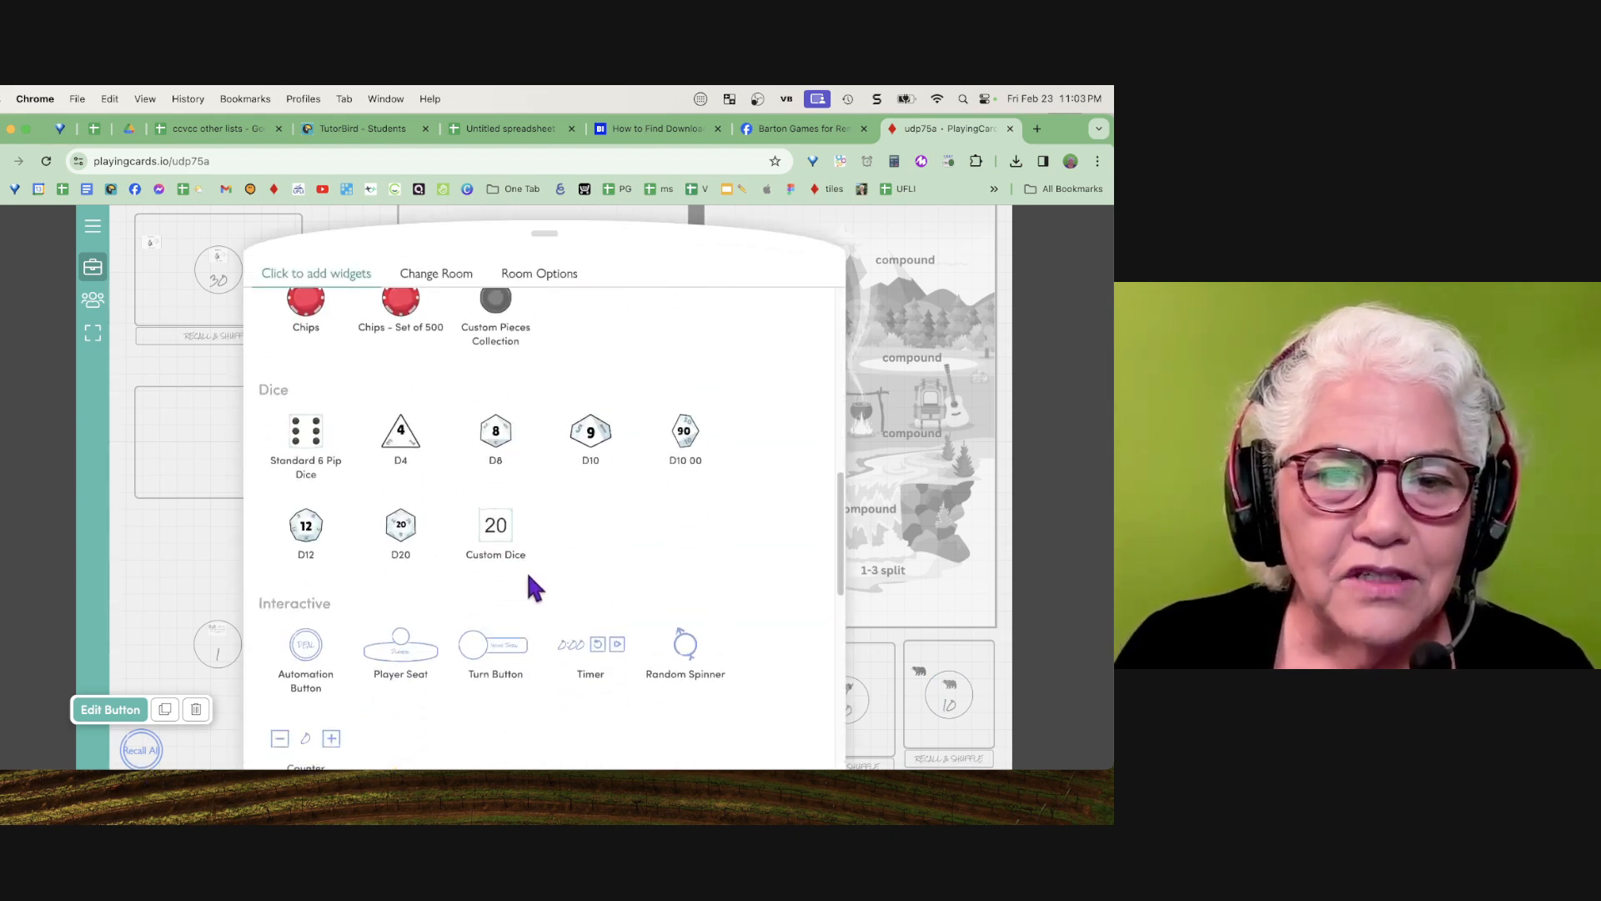
{"action": "scroll", "coordinate": [527, 575], "scroll_direction": "down", "scroll_amount": 1}
{"action": "left_click", "coordinate": [305, 590]}
{"action": "left_click_drag", "start_coordinate": [253, 333], "coordinate": [146, 642]}
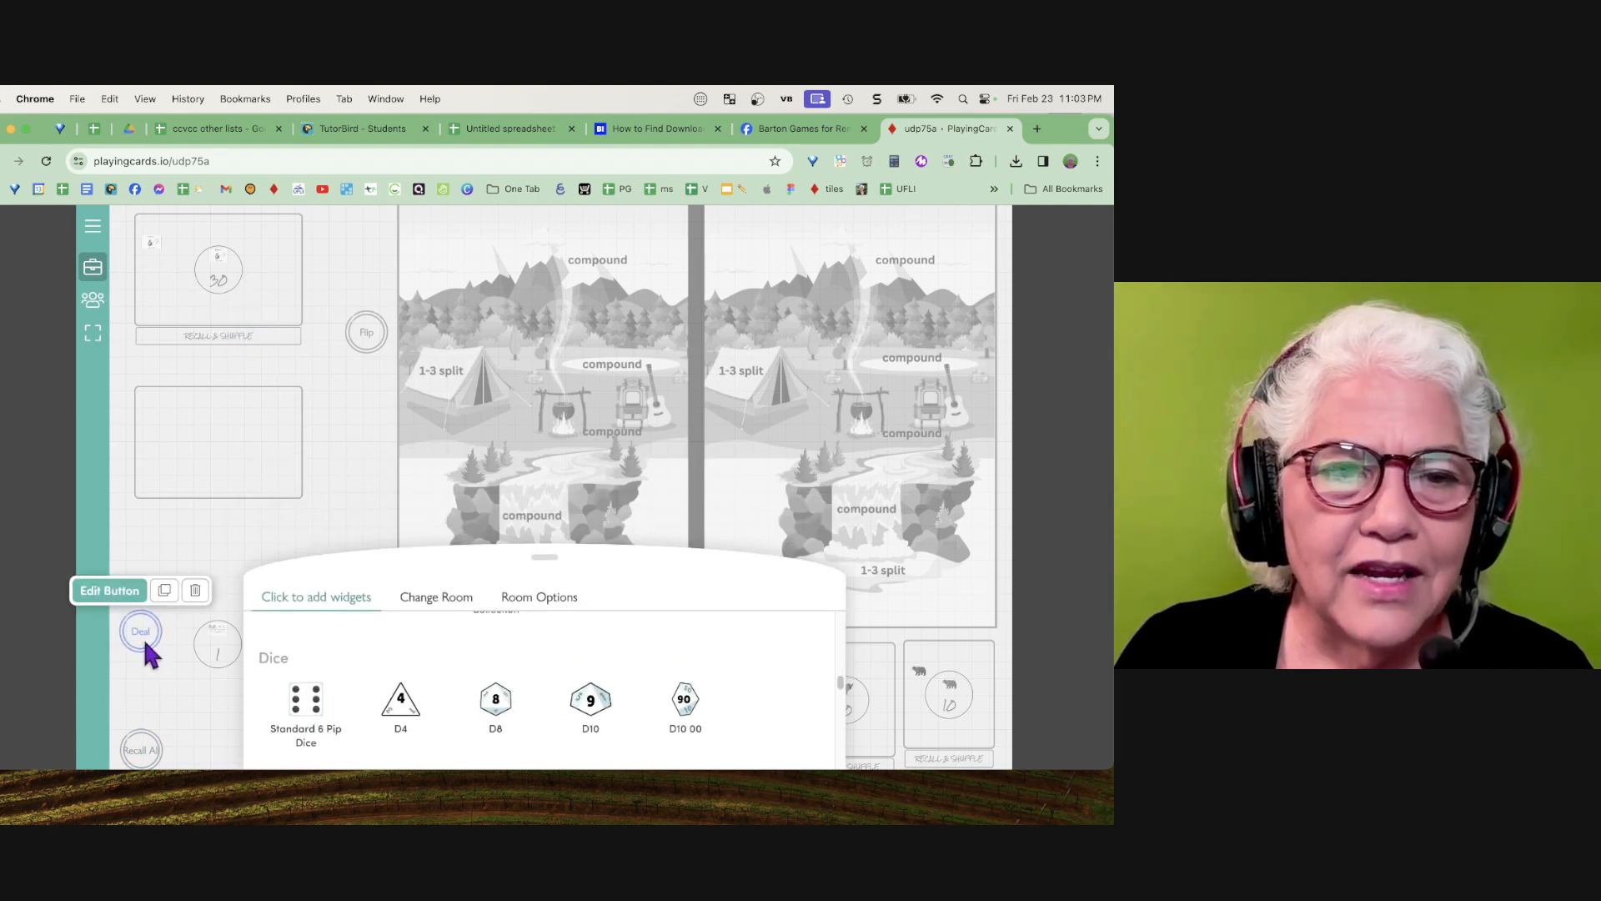
Add a Recall Objects step to the new button's automation, then delete the button and collapse the widget list
{"action": "left_click", "coordinate": [111, 590]}
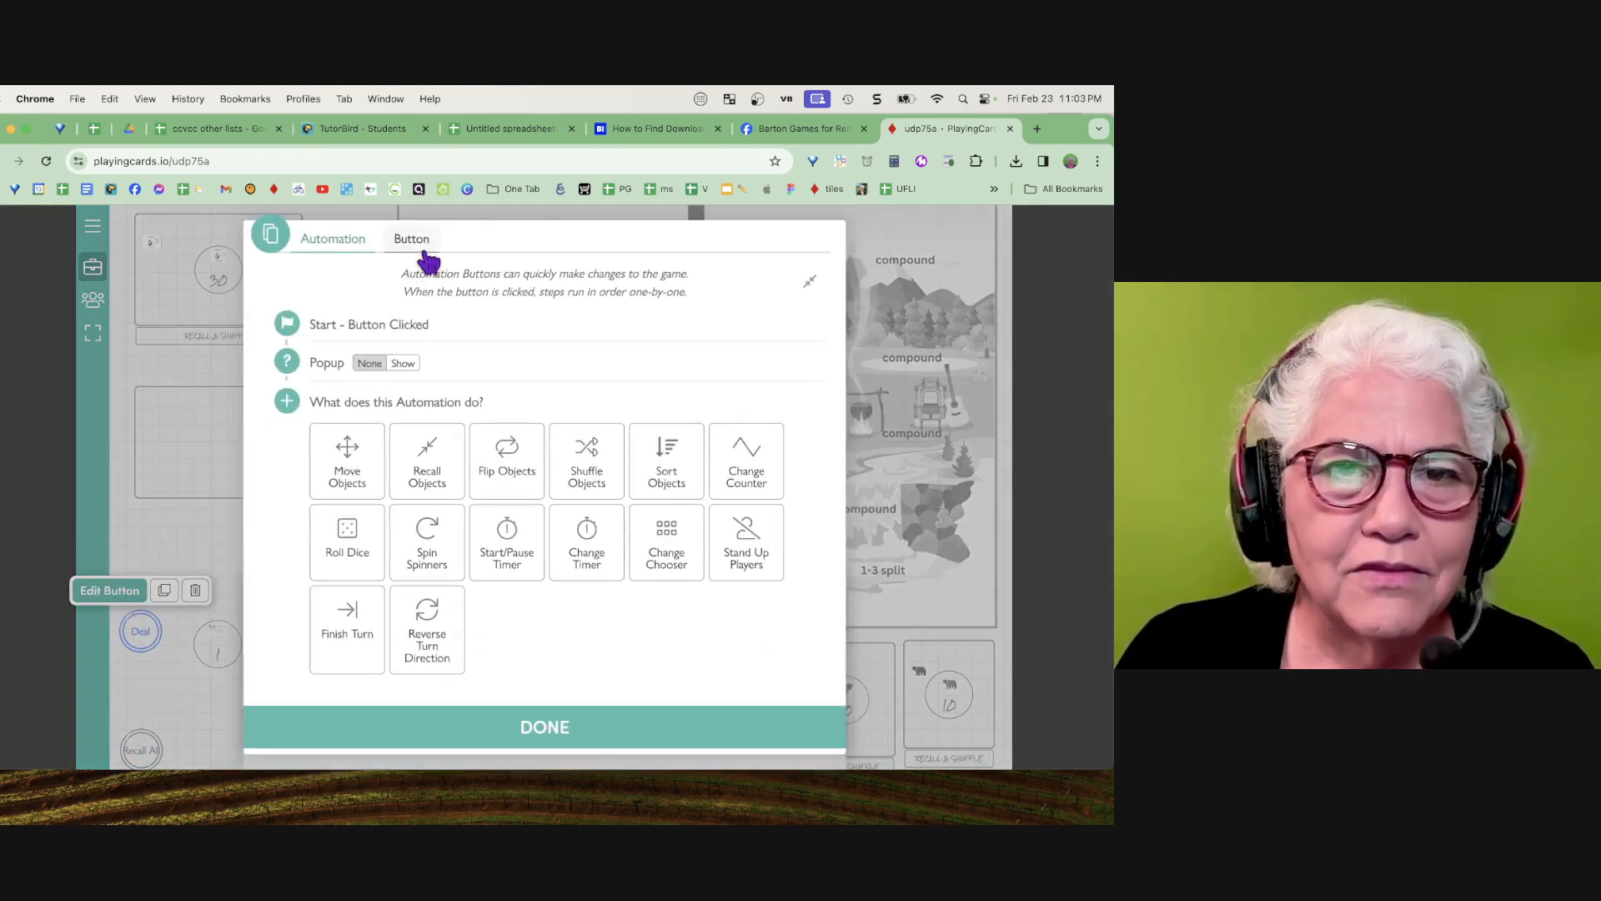
{"action": "left_click", "coordinate": [427, 477]}
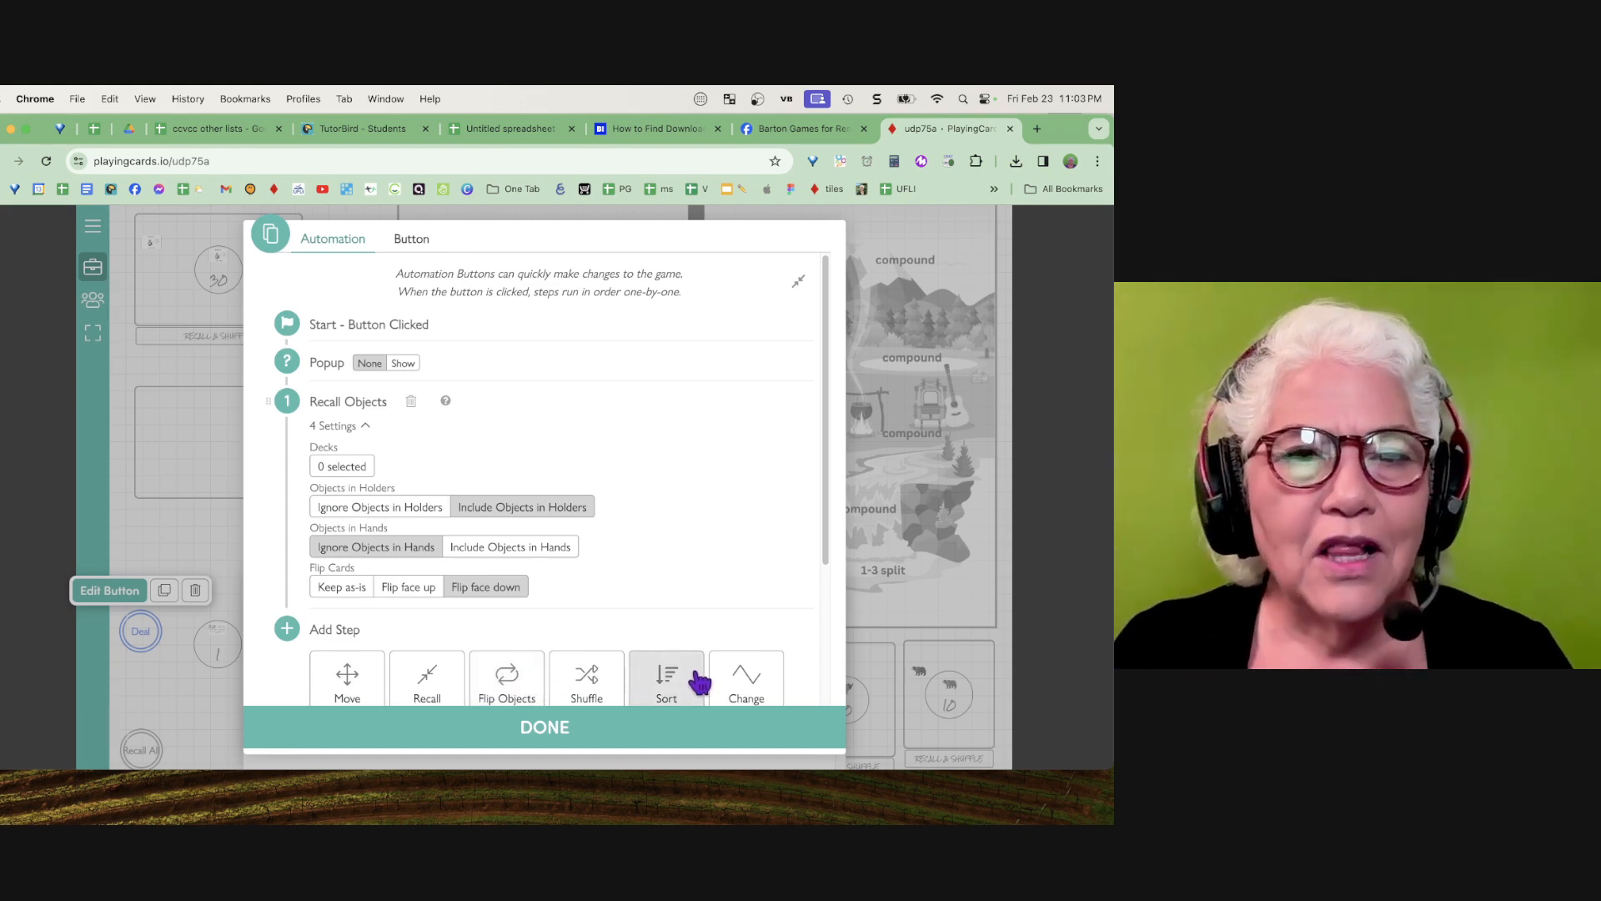
{"action": "left_click", "coordinate": [445, 738]}
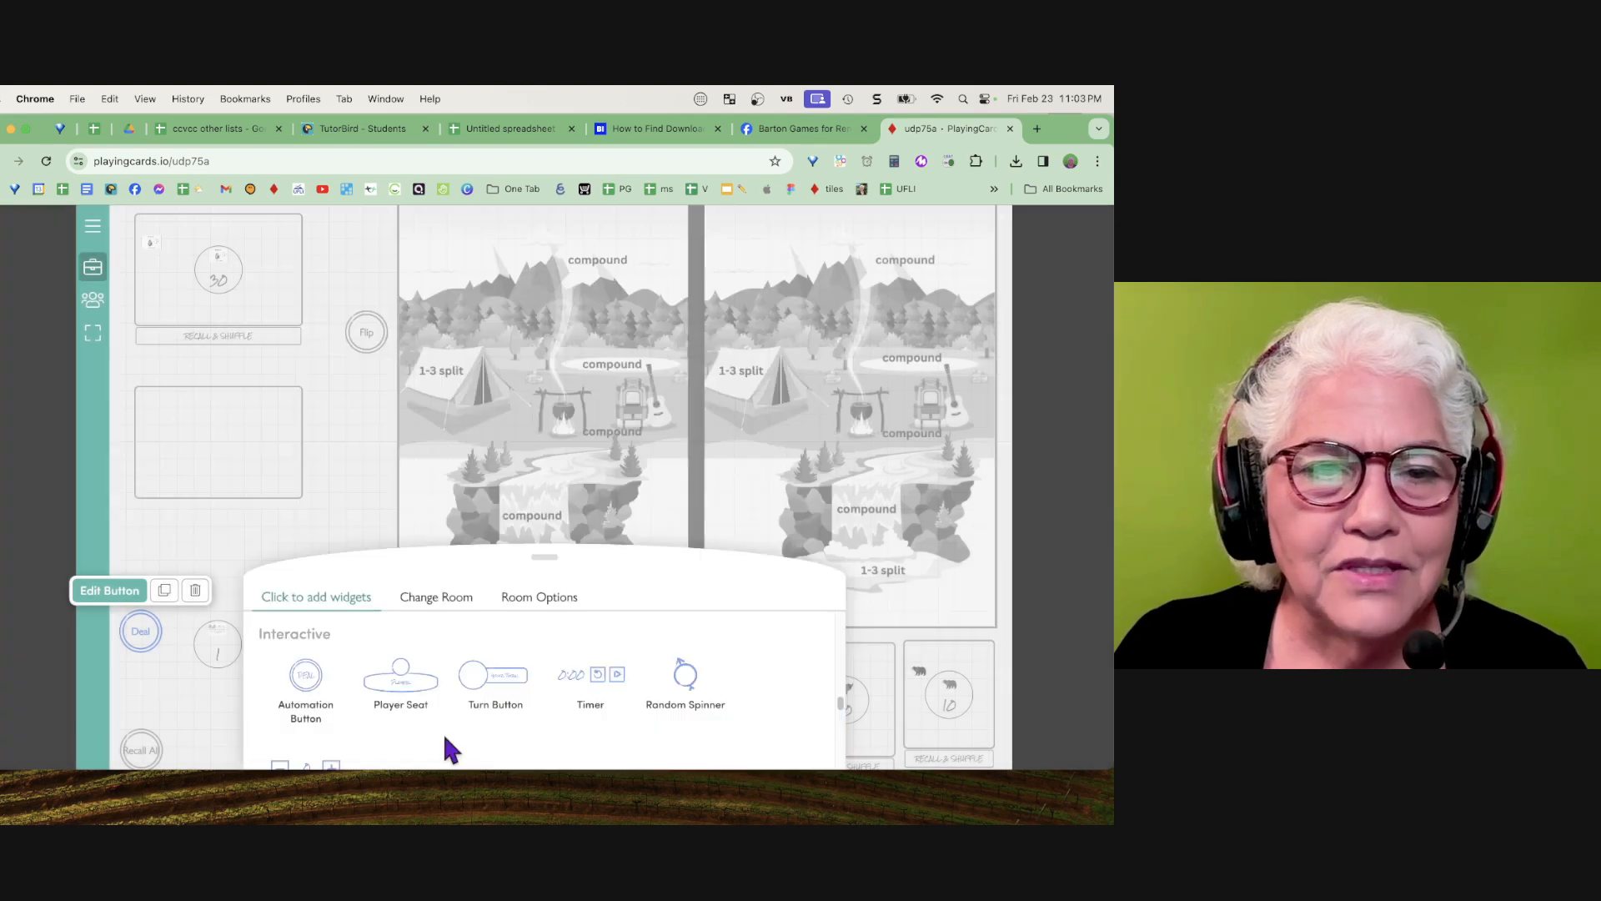
{"action": "left_click", "coordinate": [195, 590]}
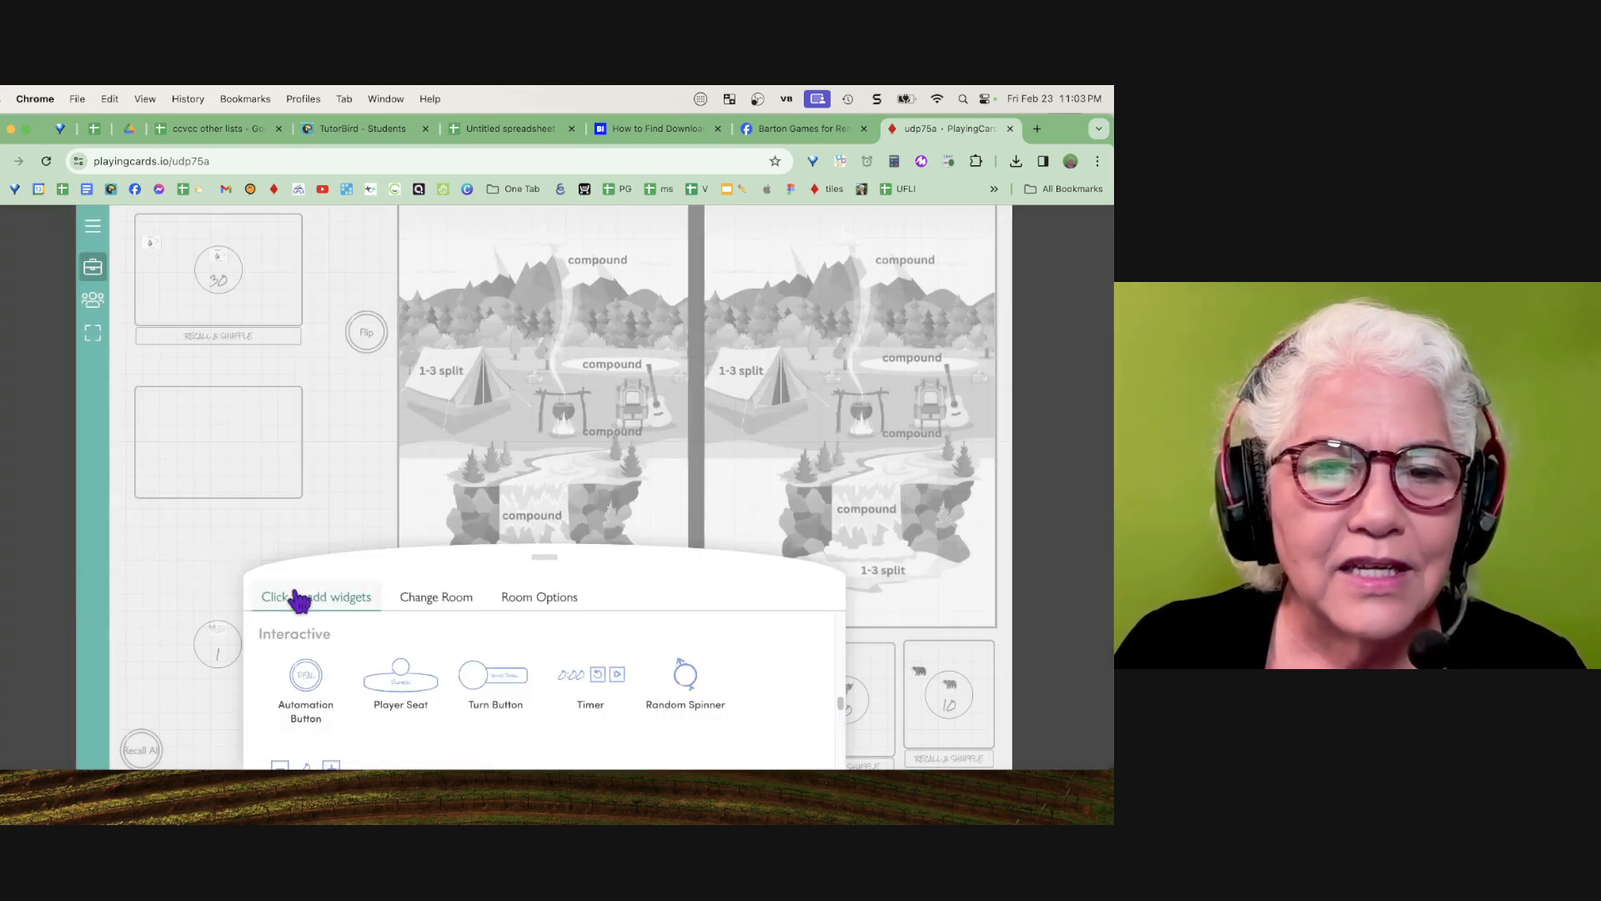
{"action": "left_click", "coordinate": [544, 557]}
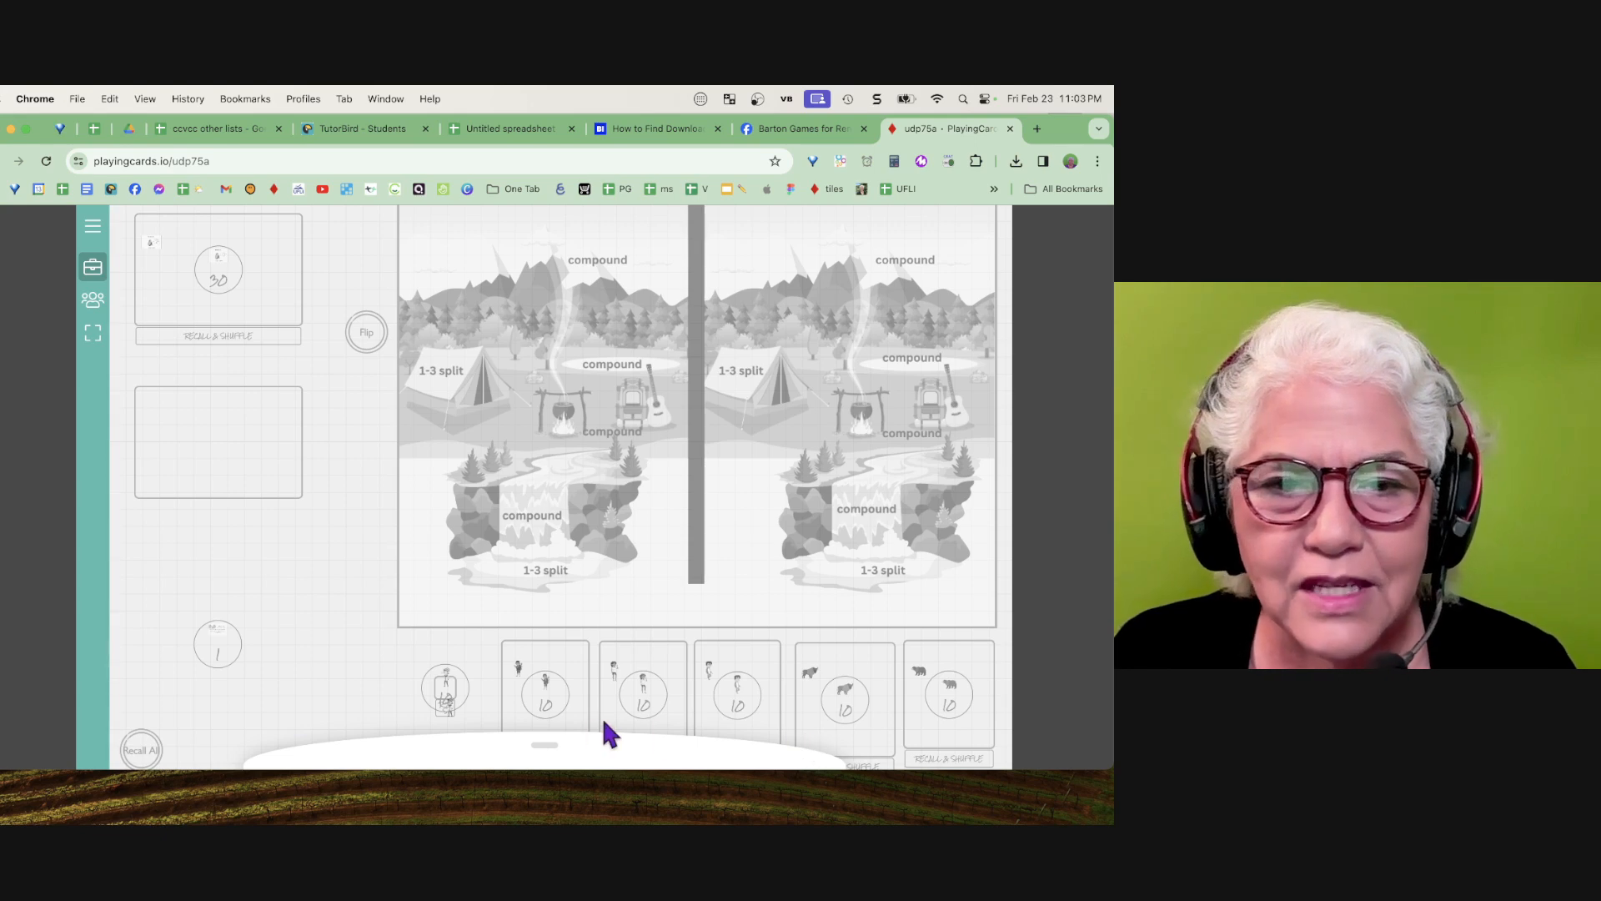
Set the width and height of the holder behind the yellow-jacket camper to 30
{"action": "left_click", "coordinate": [438, 699]}
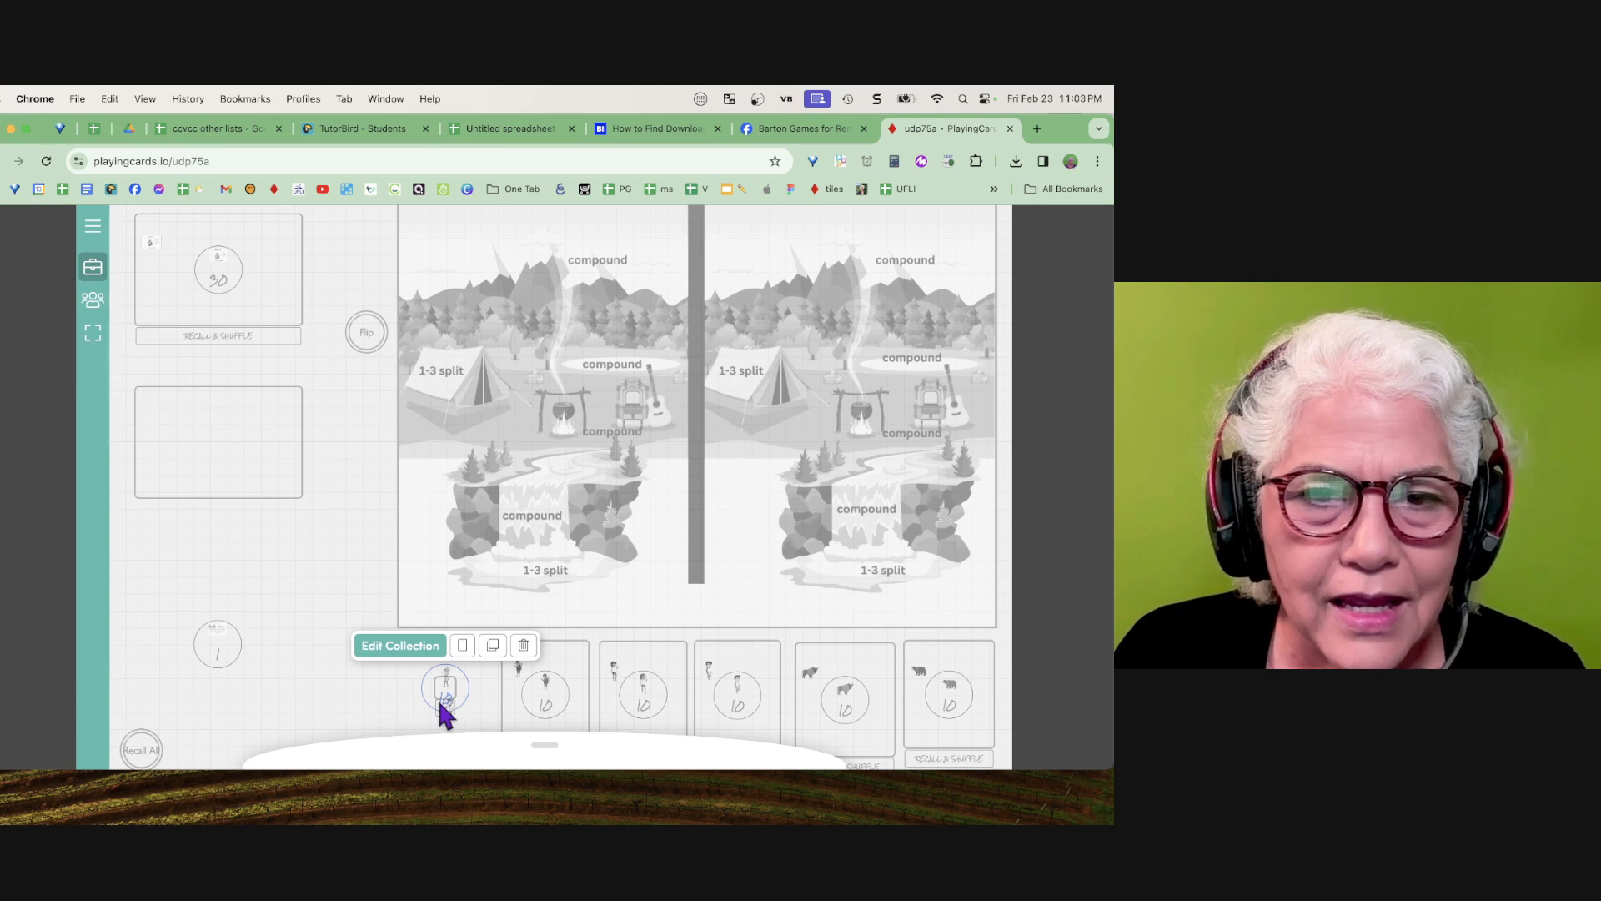
{"action": "left_click", "coordinate": [452, 704]}
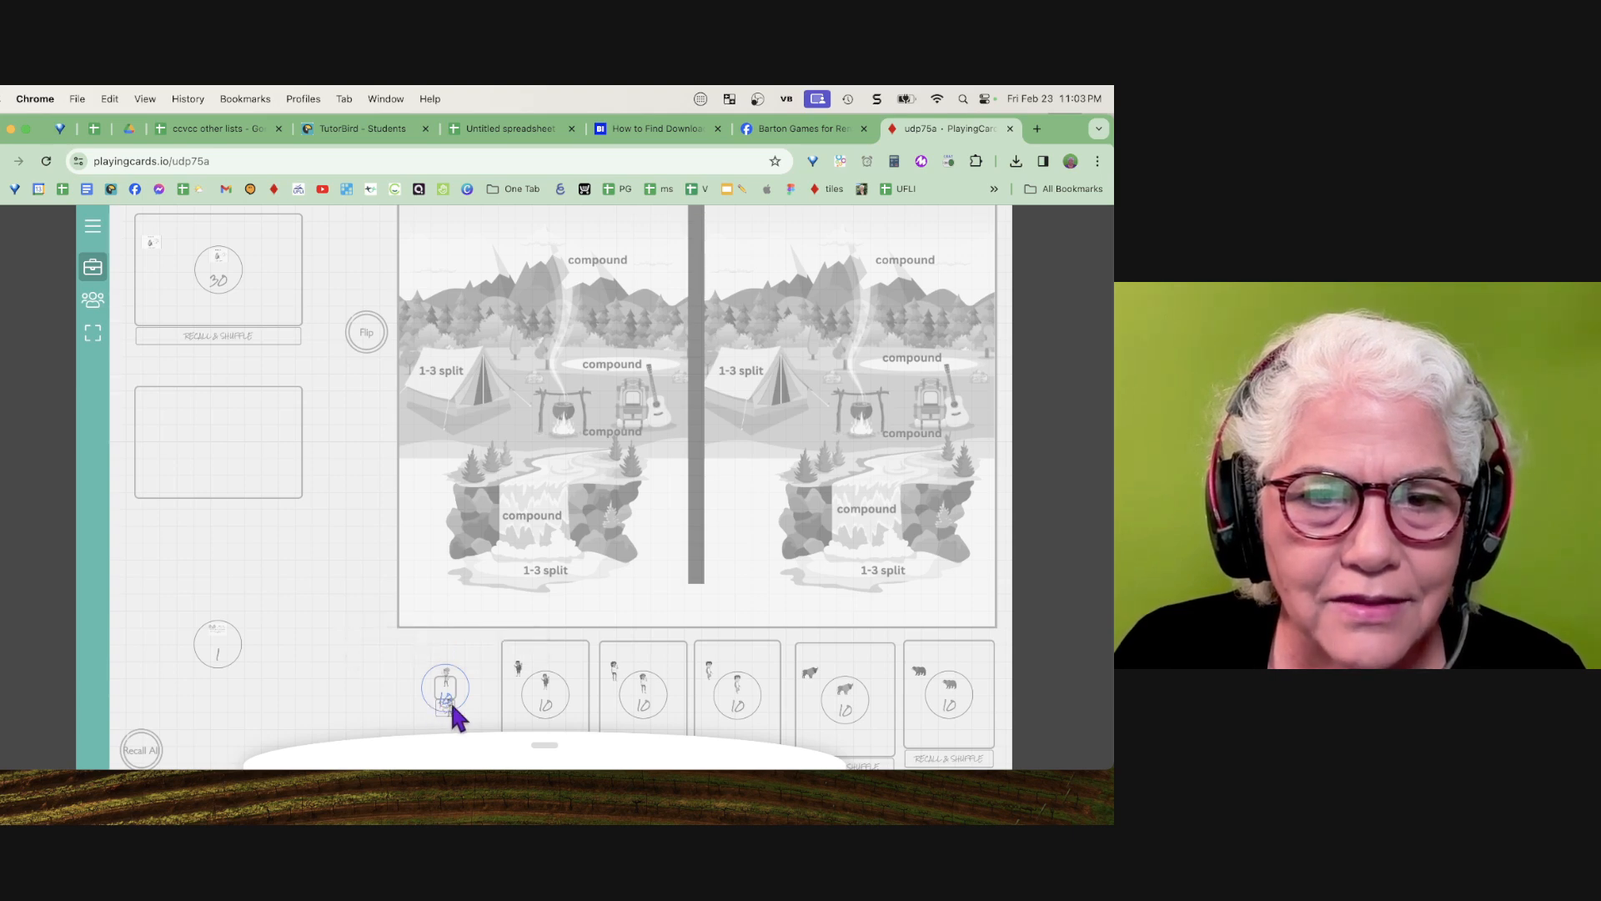
{"action": "left_click", "coordinate": [451, 715]}
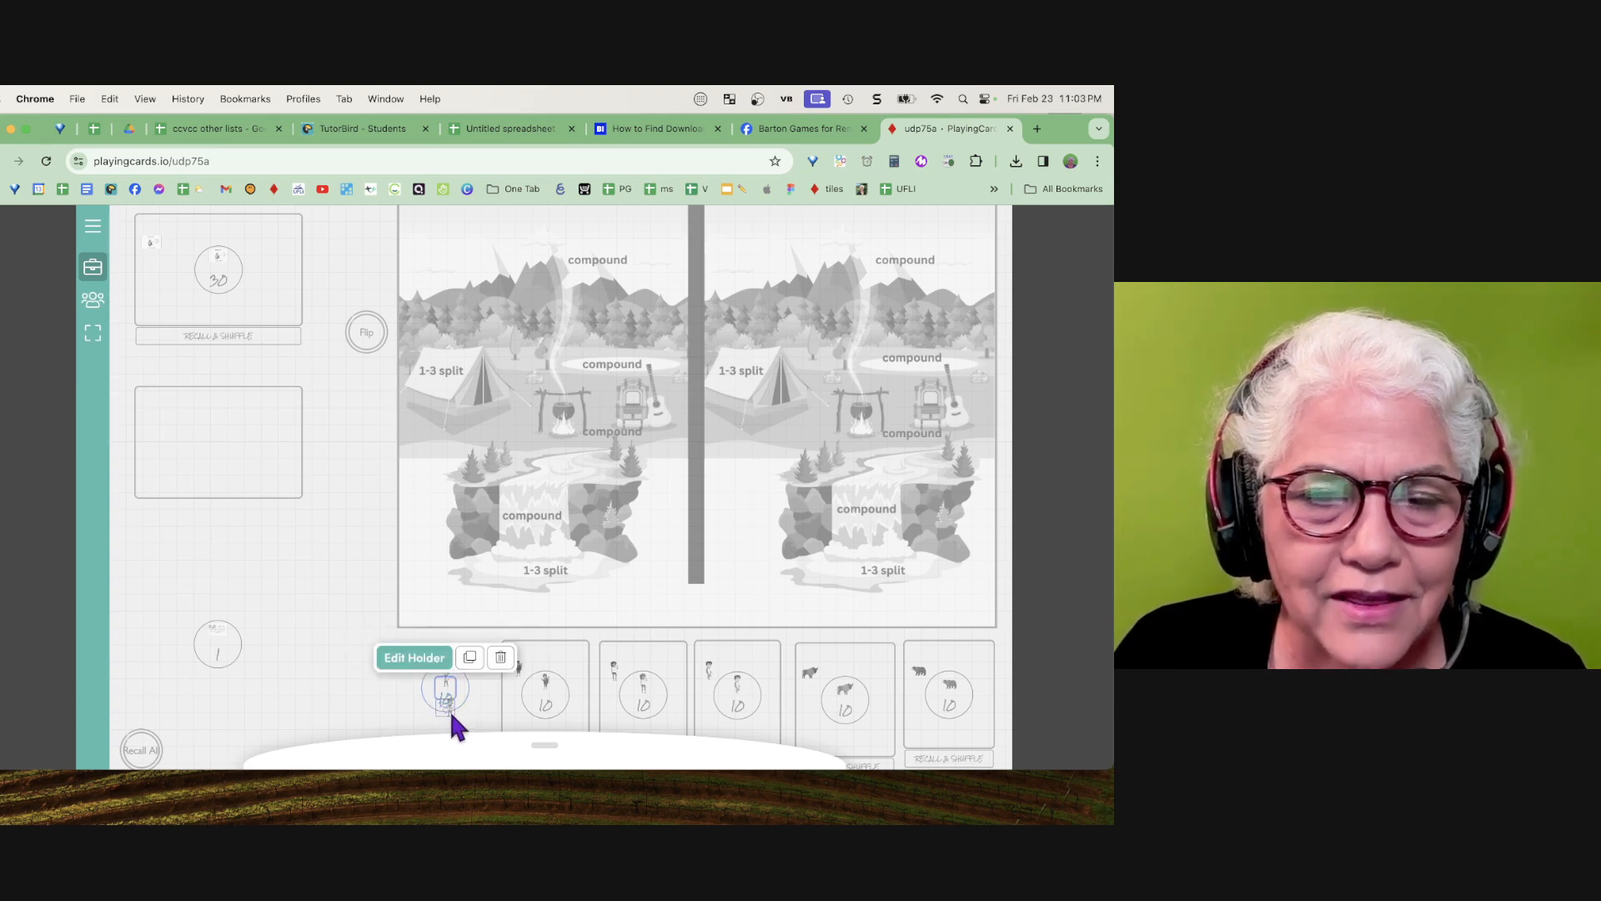
{"action": "left_click", "coordinate": [414, 658]}
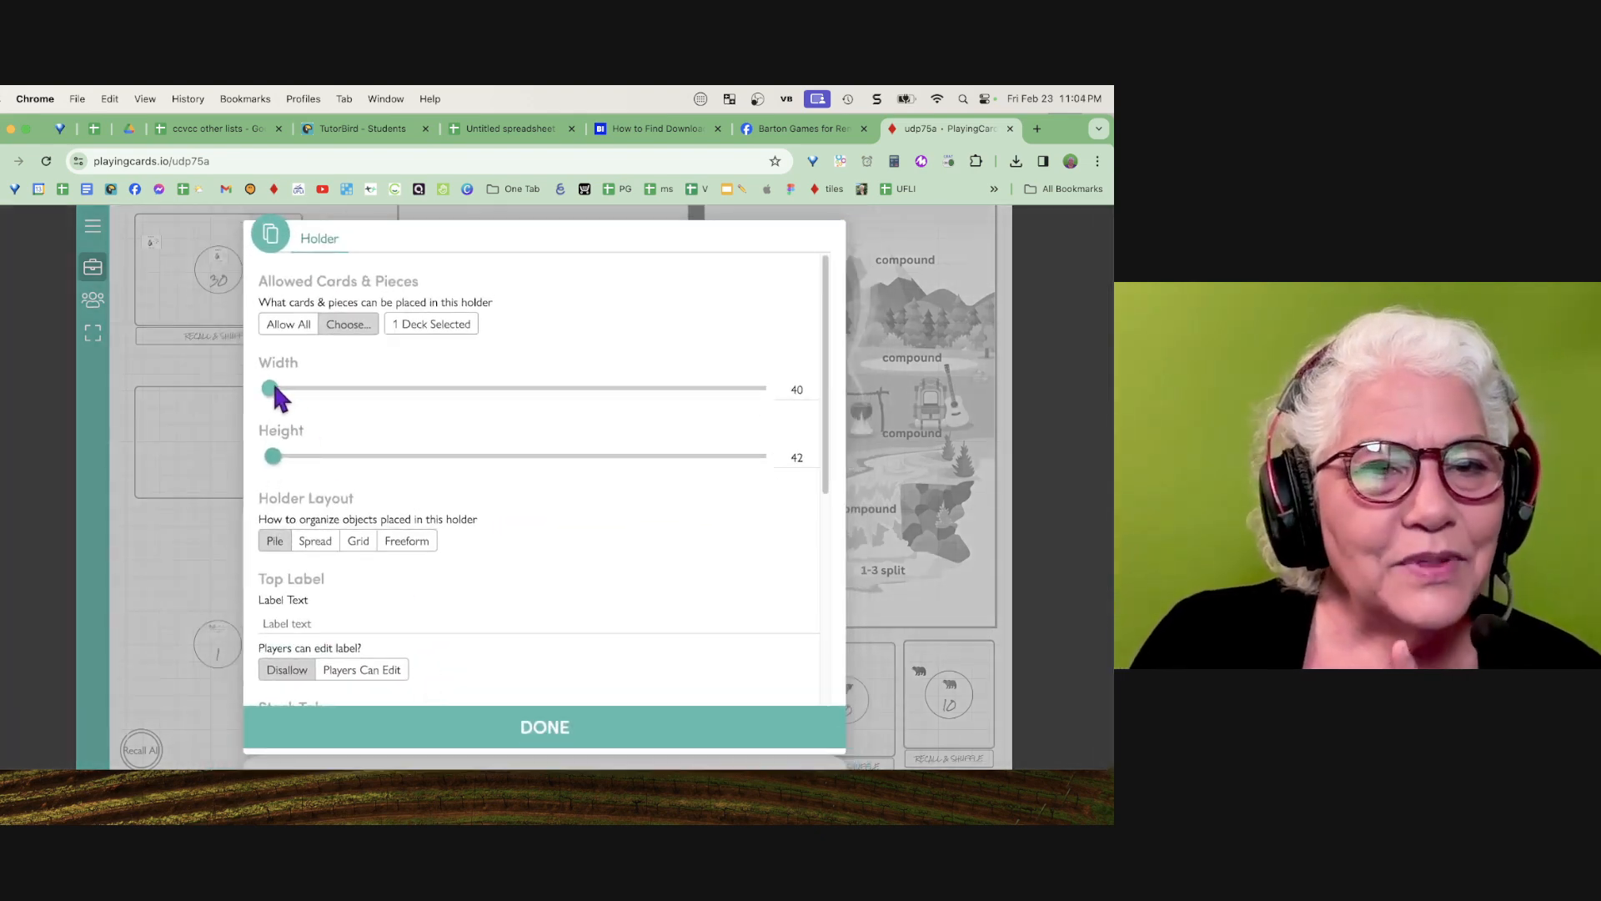
{"action": "mouse_move", "coordinate": [268, 382]}
{"action": "left_mouse_down"}
{"action": "mouse_move", "coordinate": [307, 382]}
{"action": "mouse_move", "coordinate": [260, 388]}
{"action": "left_mouse_up"}
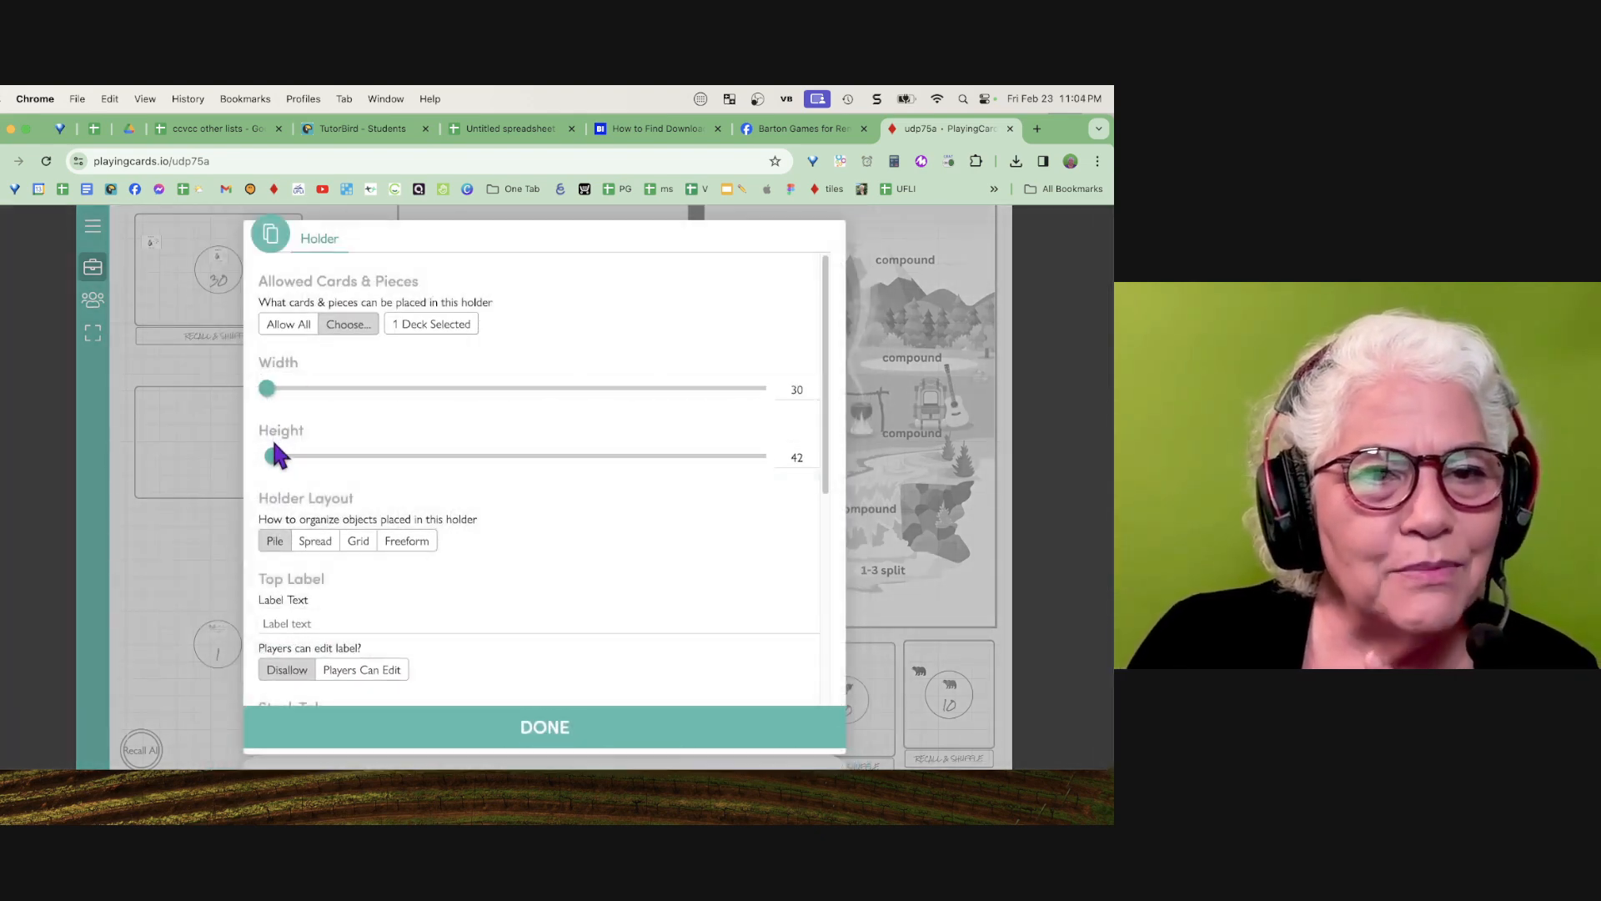
{"action": "left_click_drag", "start_coordinate": [276, 455], "coordinate": [259, 457]}
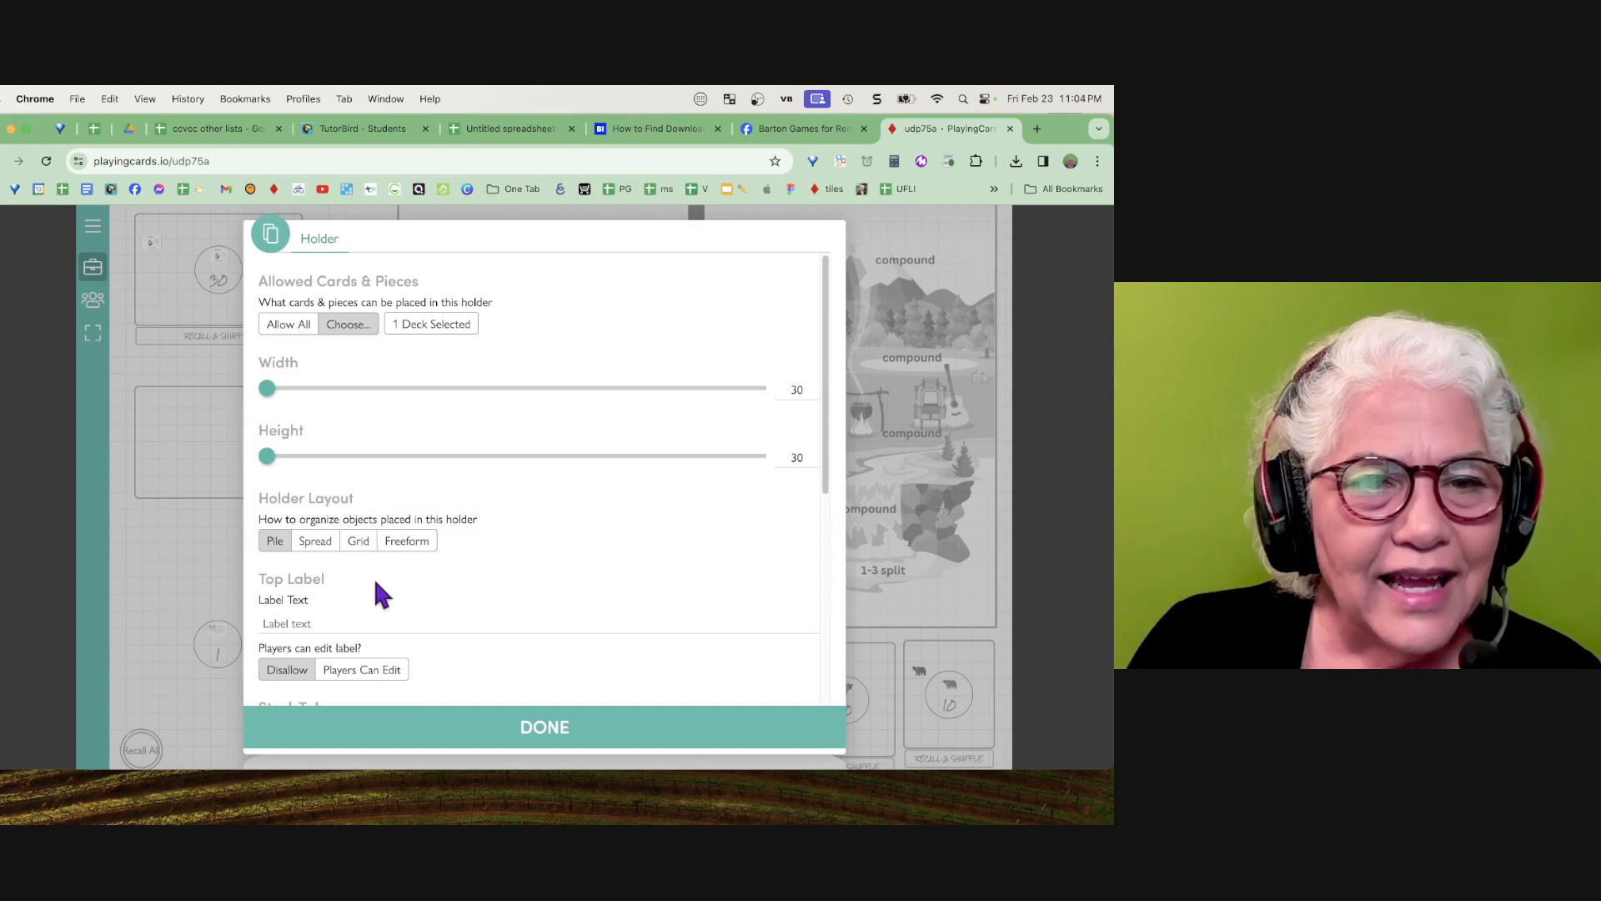
Hide the stack tab and the recall button on the yellow-jacket camper's holder and finish editing it
{"action": "scroll", "coordinate": [375, 584], "scroll_direction": "down", "scroll_amount": 3}
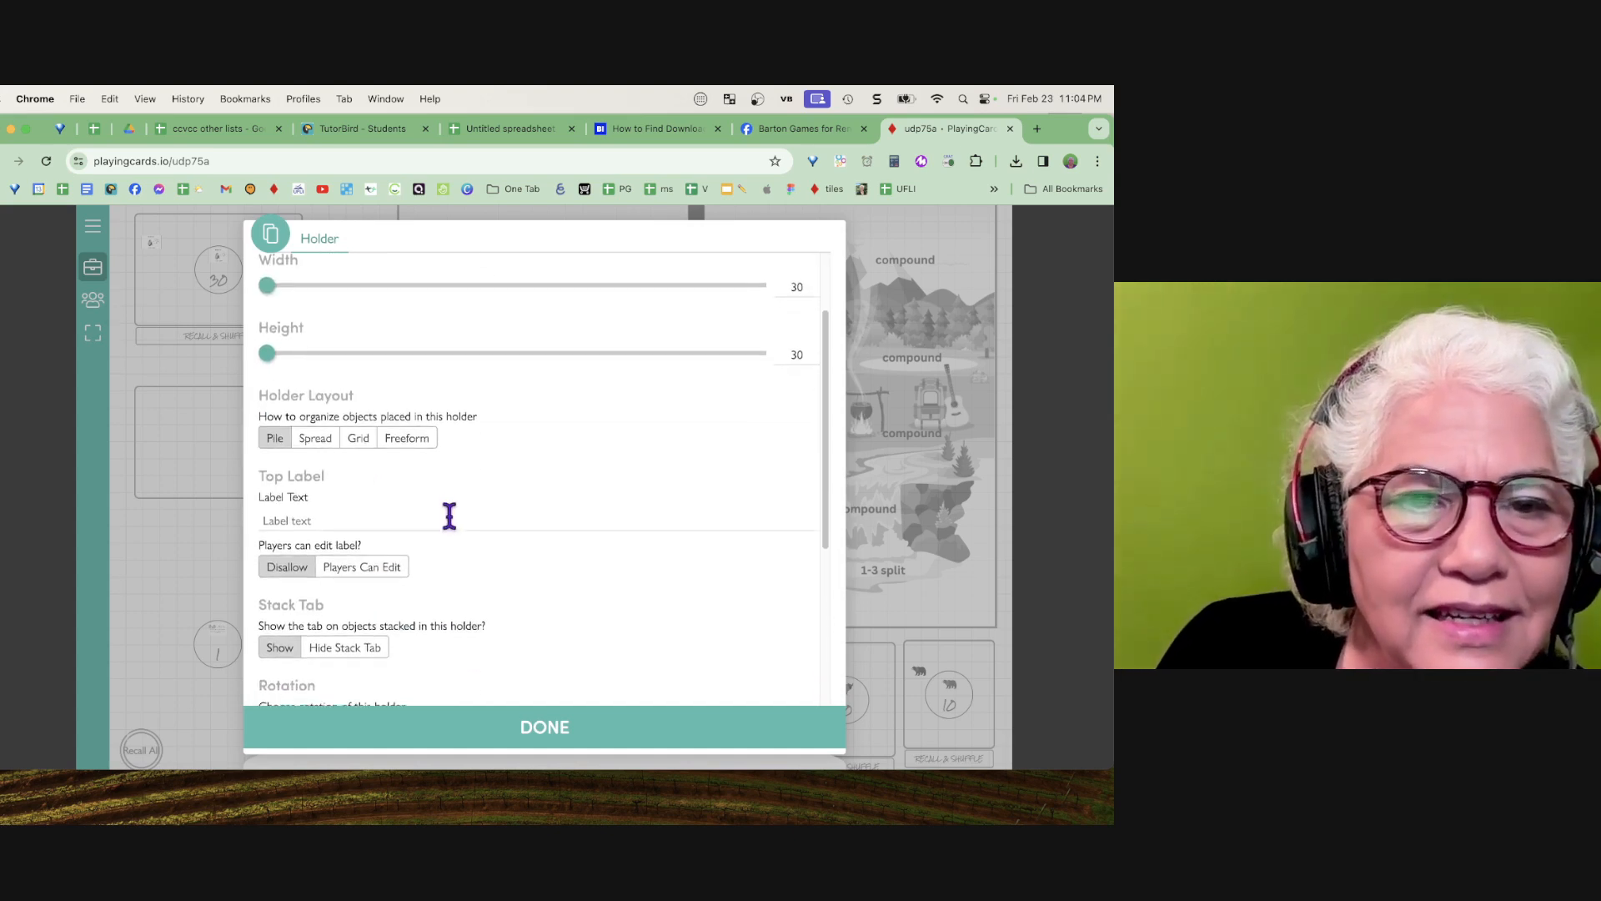
{"action": "scroll", "coordinate": [449, 516], "scroll_direction": "down", "scroll_amount": 3}
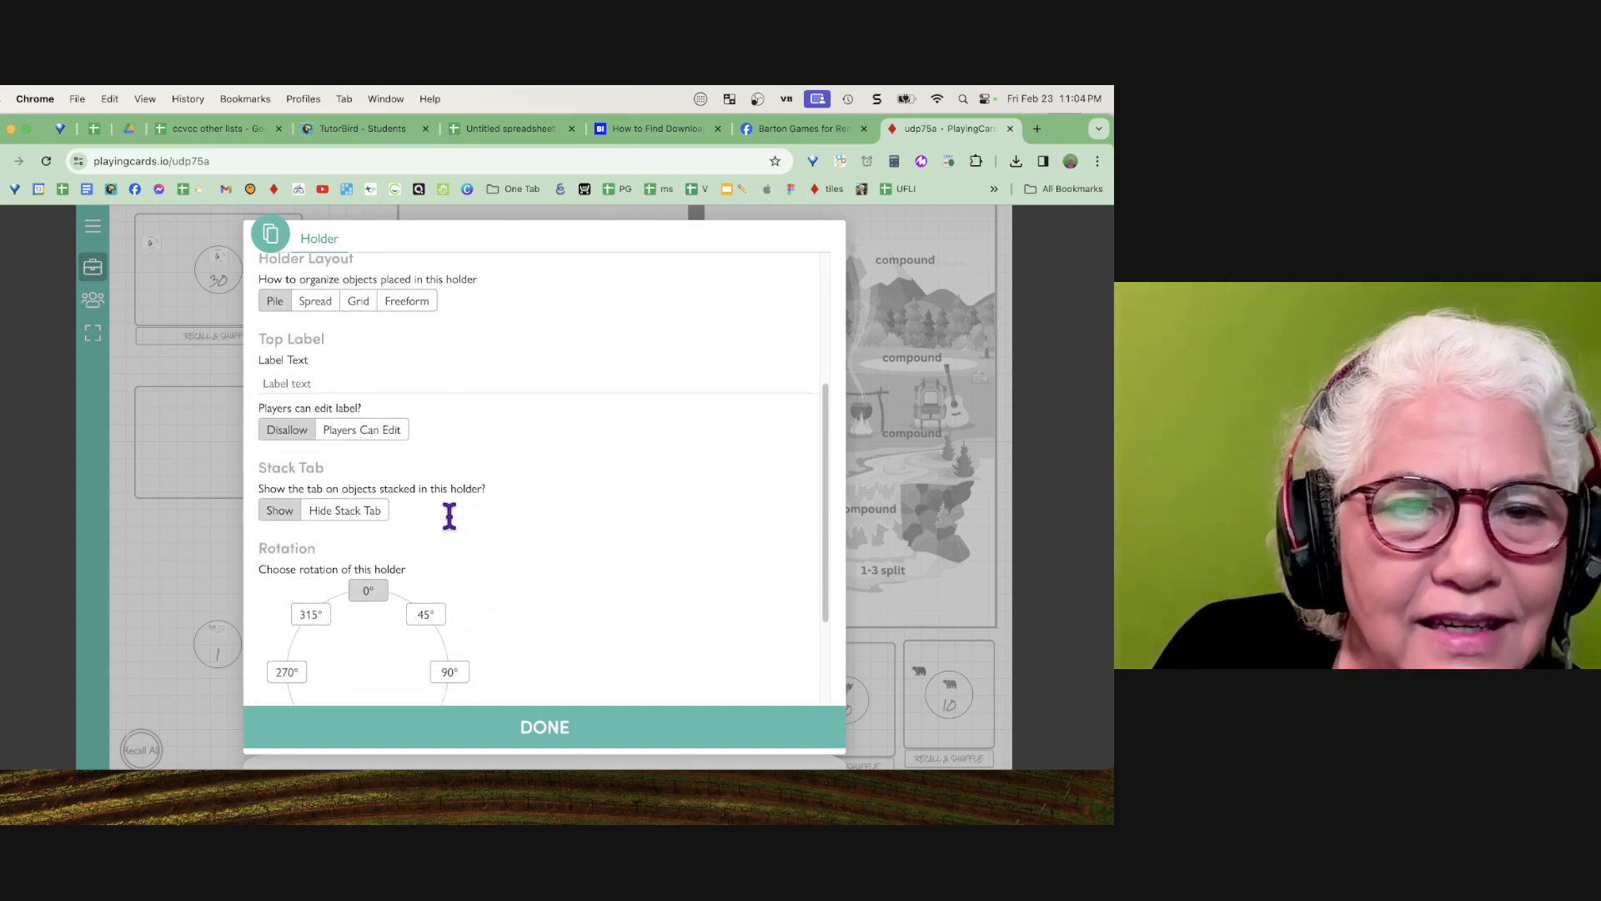
{"action": "left_click", "coordinate": [346, 506]}
{"action": "scroll", "coordinate": [484, 514], "scroll_direction": "down", "scroll_amount": 3}
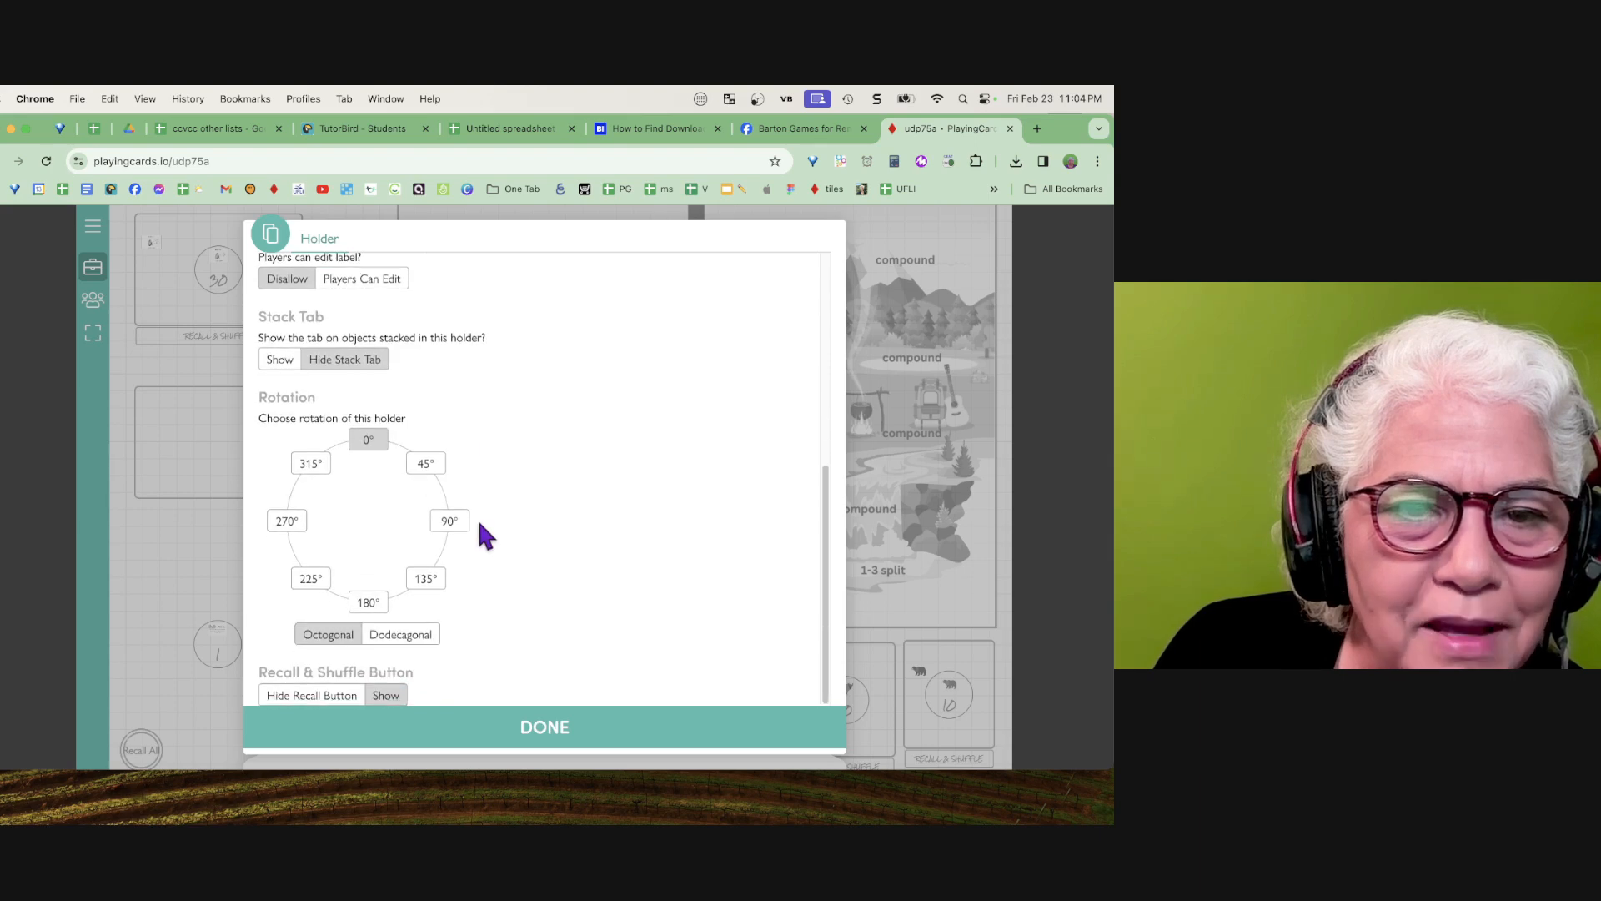
{"action": "left_click", "coordinate": [328, 698]}
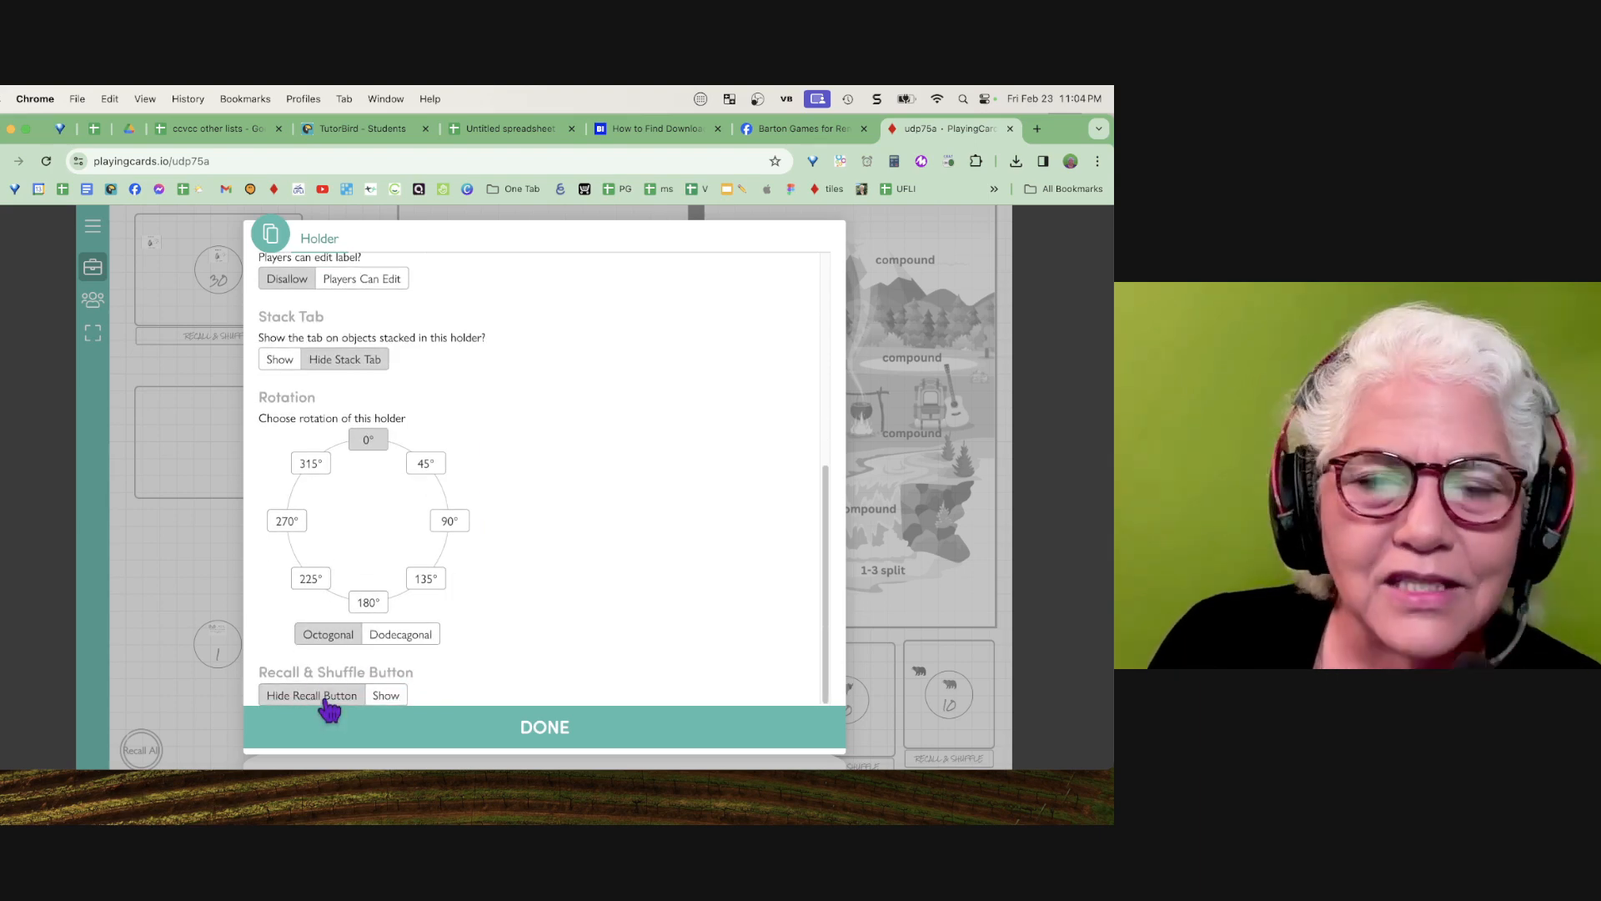
{"action": "left_click", "coordinate": [327, 739]}
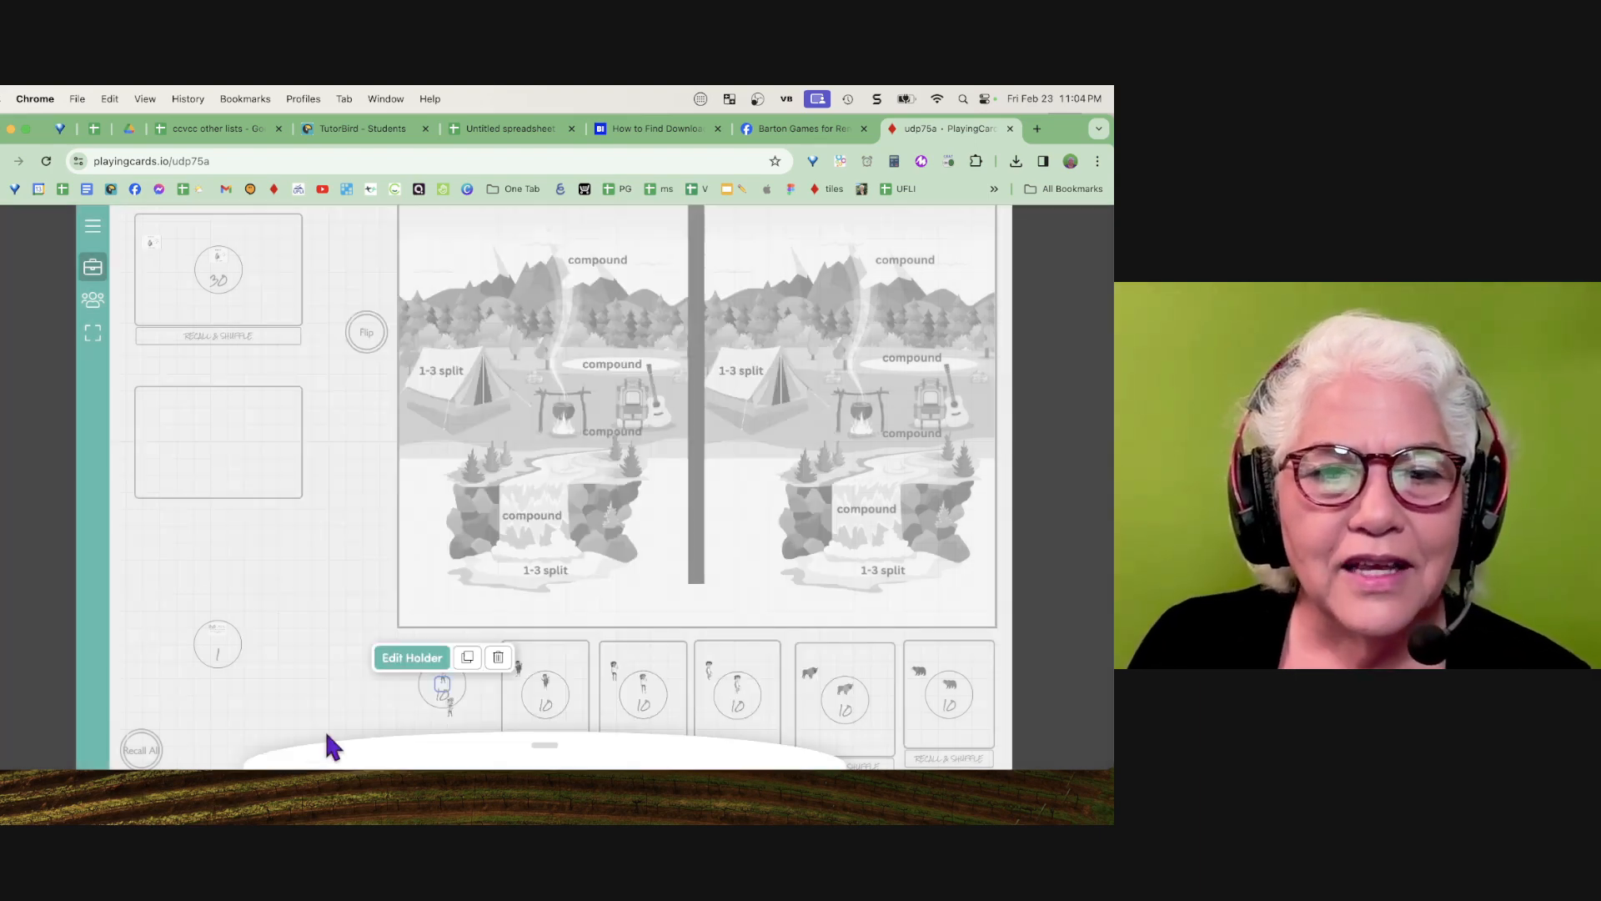
Leave edit mode, move a yellow-jacket camper piece off its pile, and test the Recall All button
{"action": "left_click", "coordinate": [93, 267]}
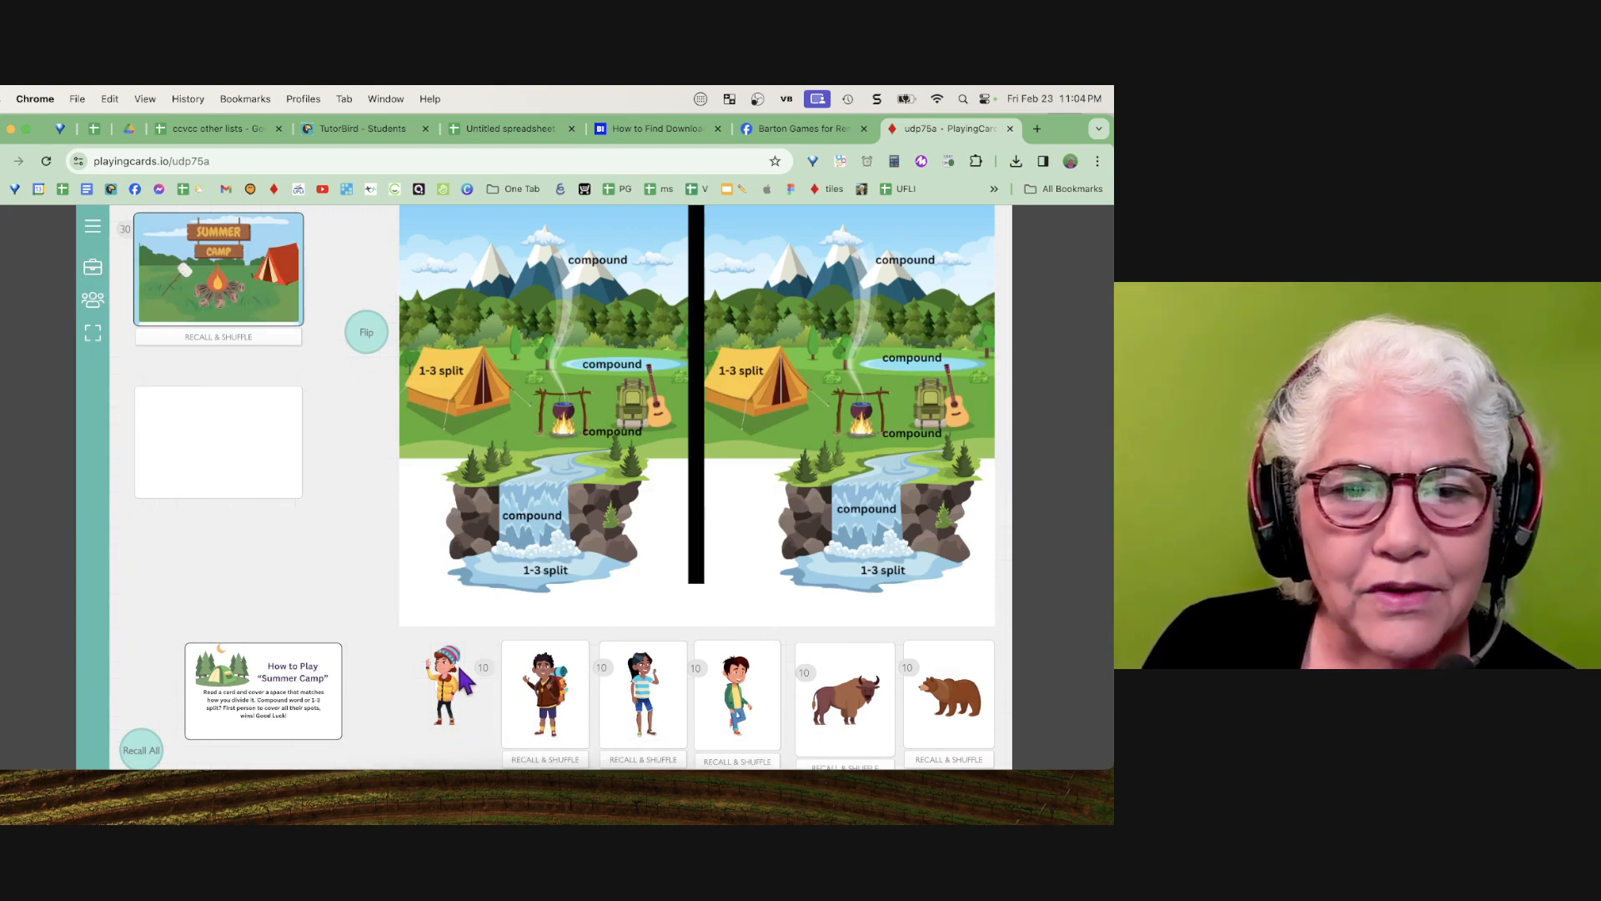
{"action": "mouse_move", "coordinate": [450, 687]}
{"action": "left_mouse_down"}
{"action": "mouse_move", "coordinate": [540, 599]}
{"action": "mouse_move", "coordinate": [453, 696]}
{"action": "left_mouse_up"}
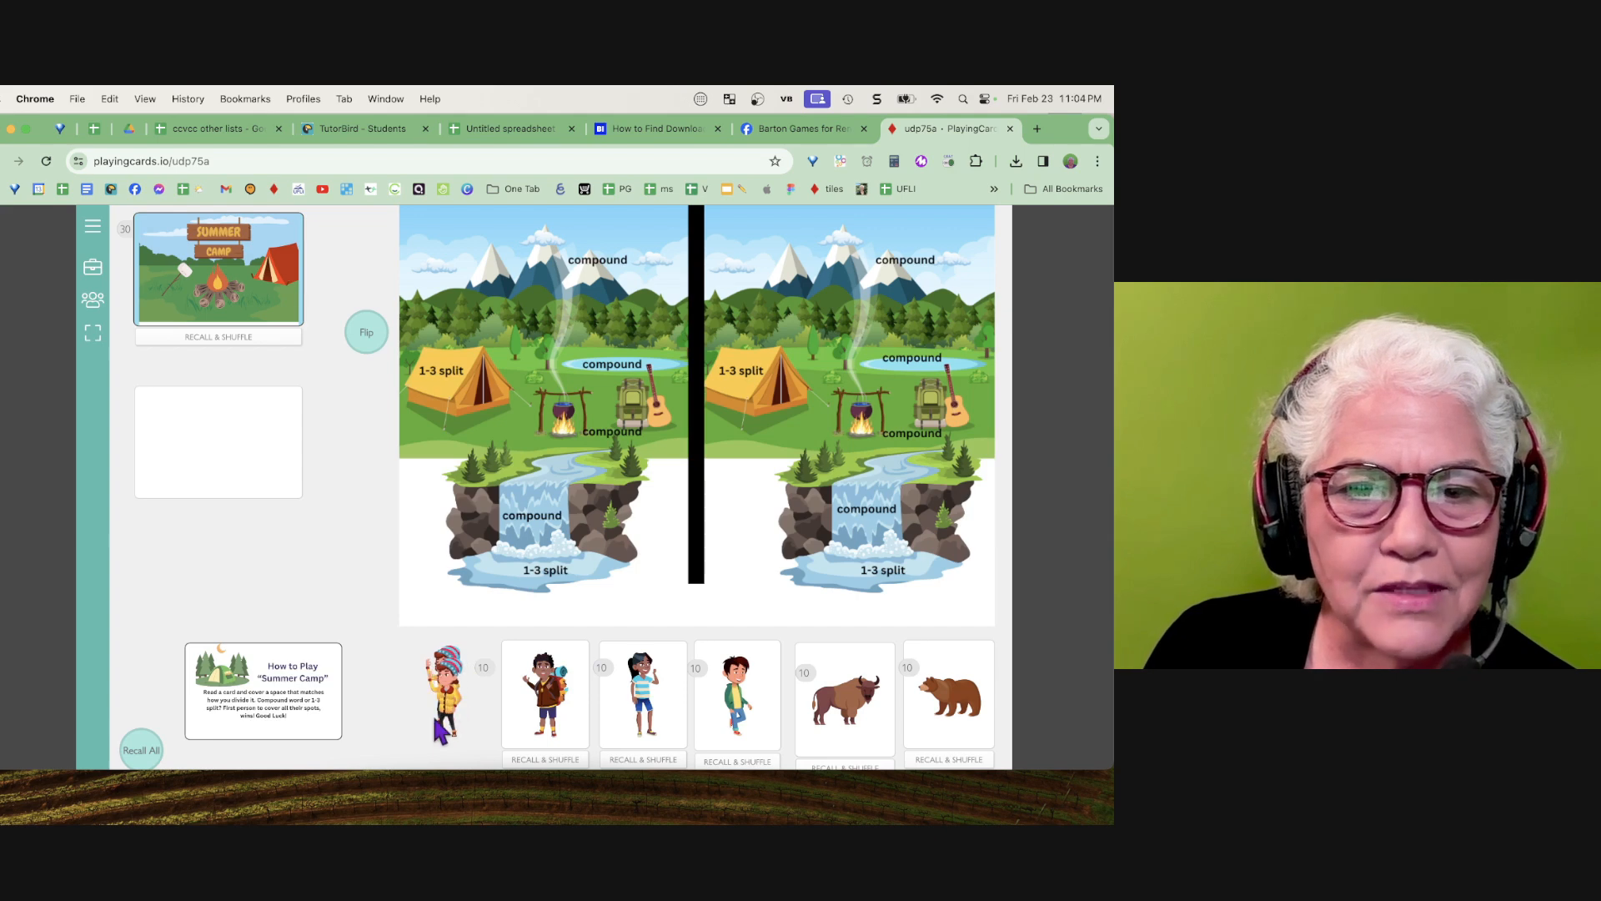
{"action": "left_click", "coordinate": [144, 750]}
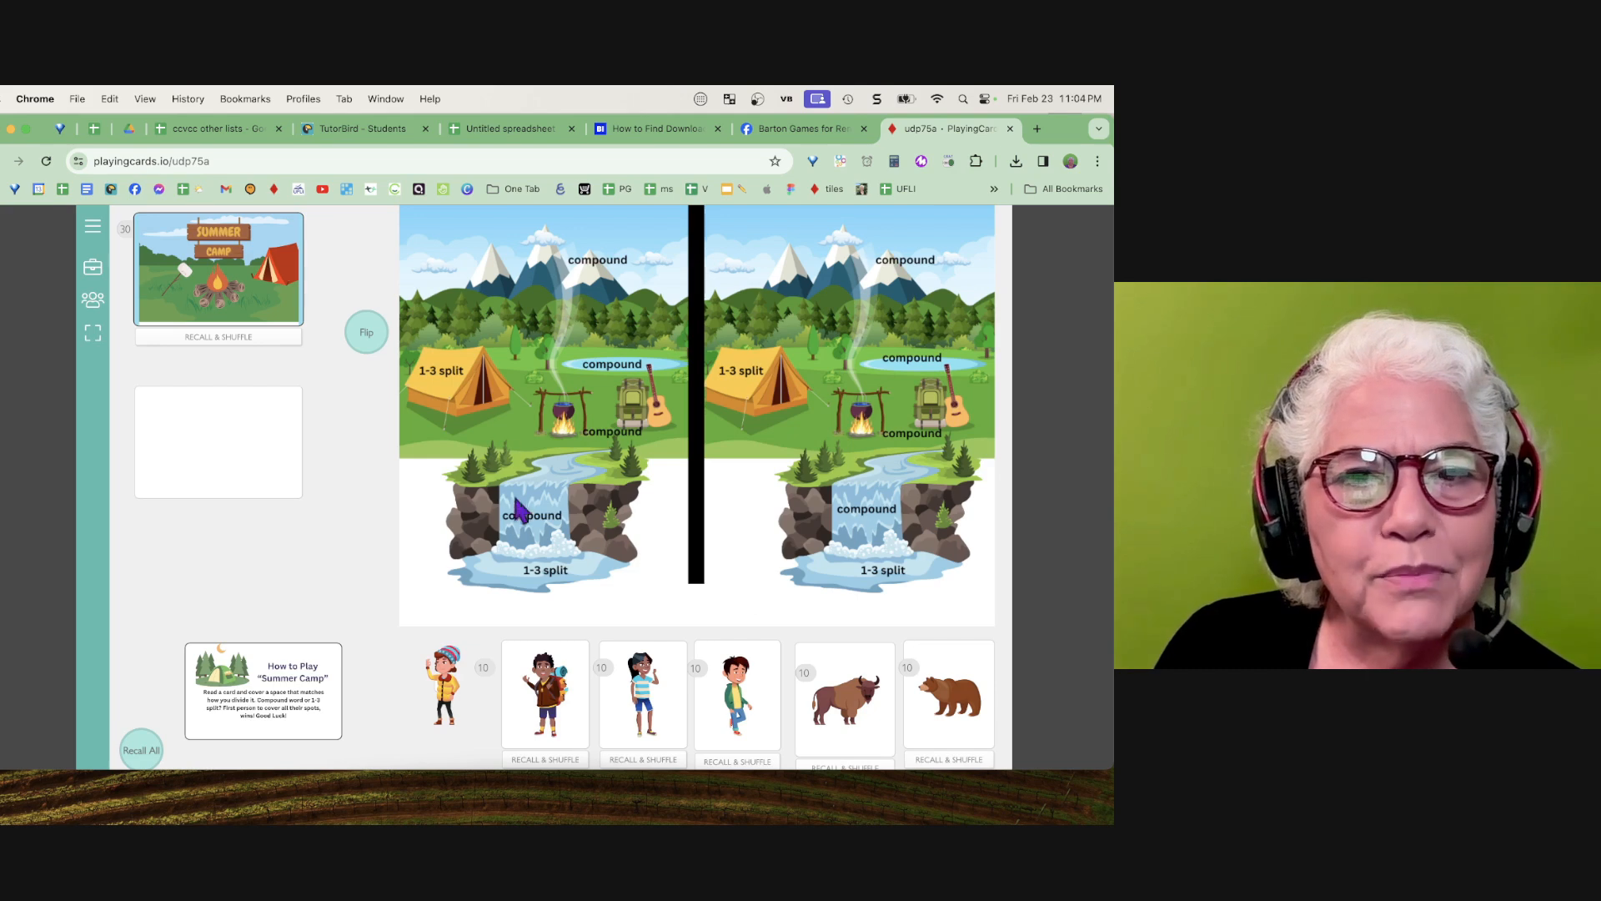
Return to edit mode and set the backpack camper's holder to a width and height of 30
{"action": "left_click", "coordinate": [92, 267]}
{"action": "left_click", "coordinate": [507, 710]}
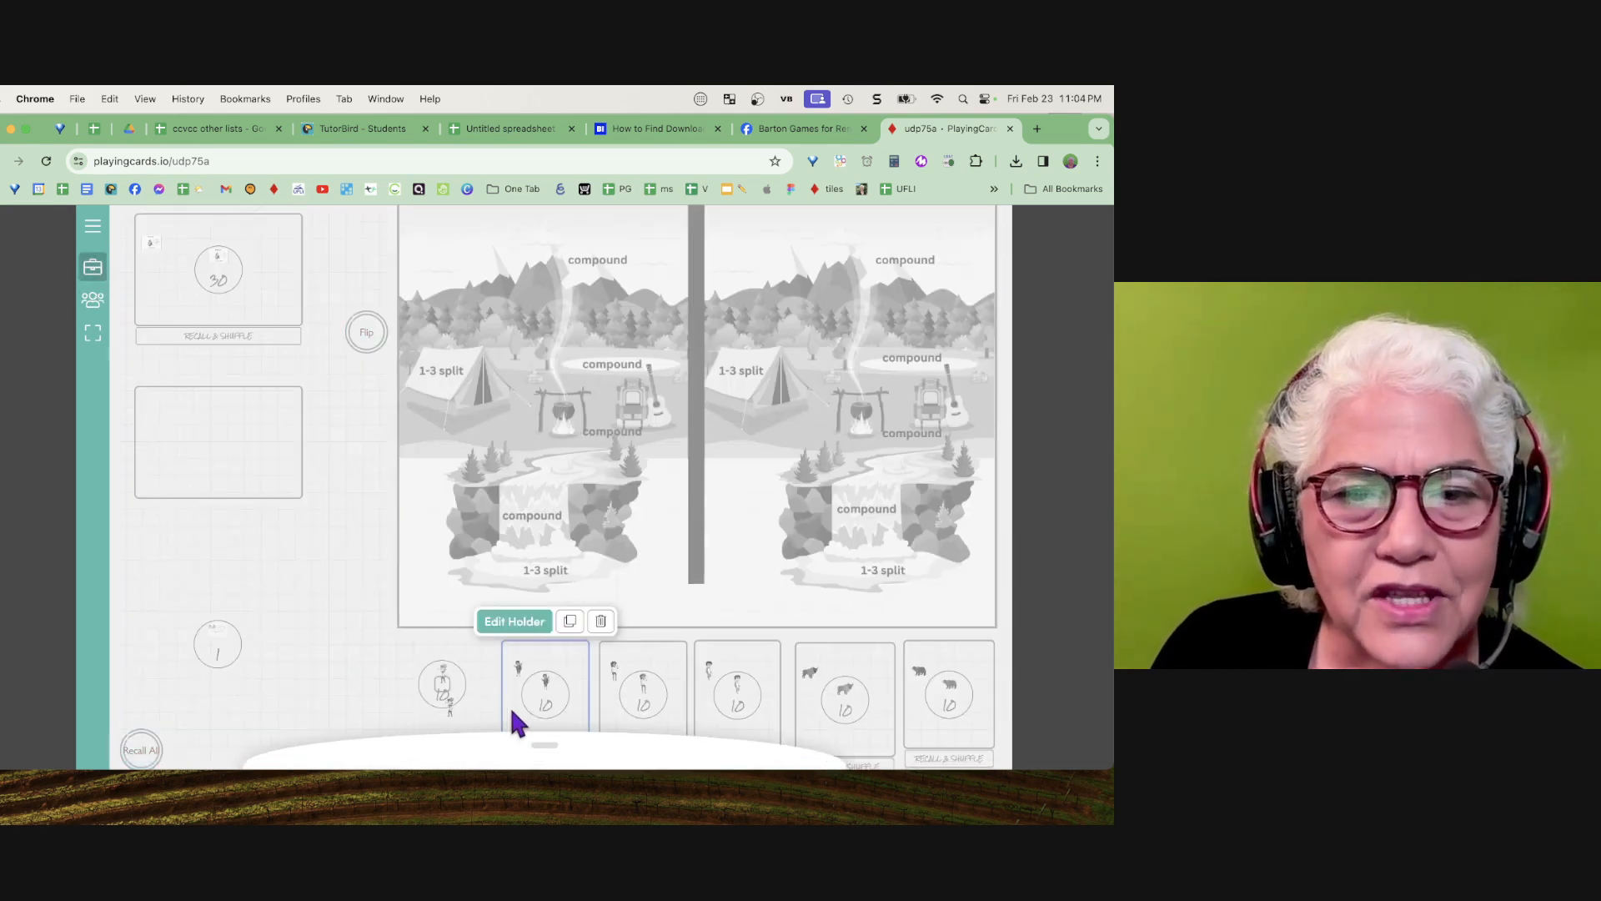
{"action": "left_click", "coordinate": [501, 621]}
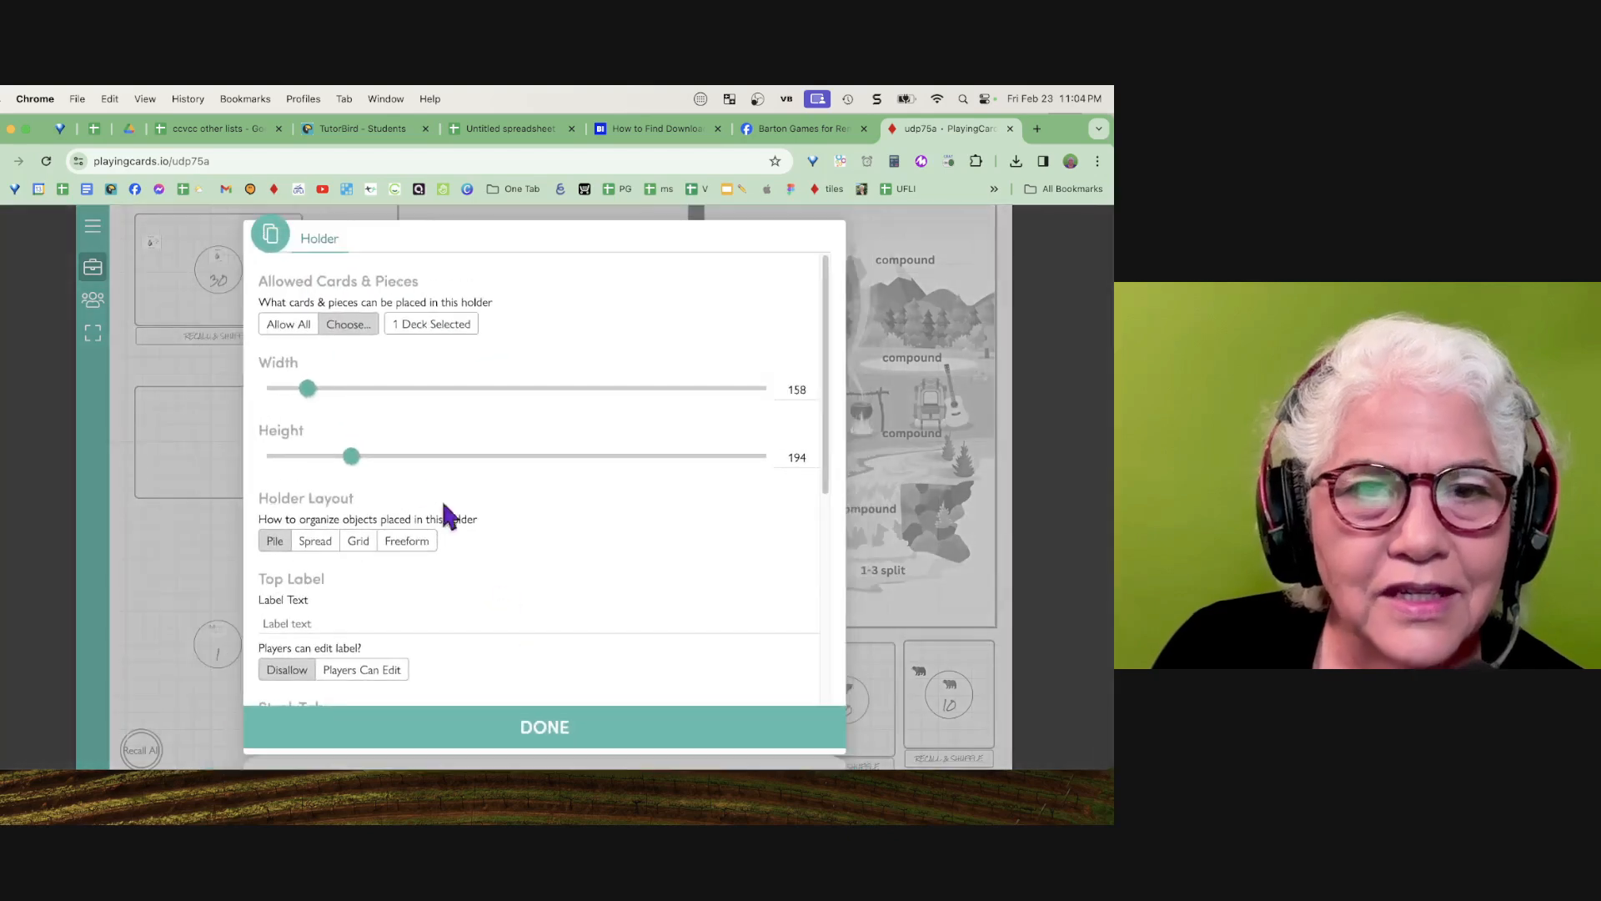
{"action": "left_click_drag", "start_coordinate": [357, 456], "coordinate": [267, 456]}
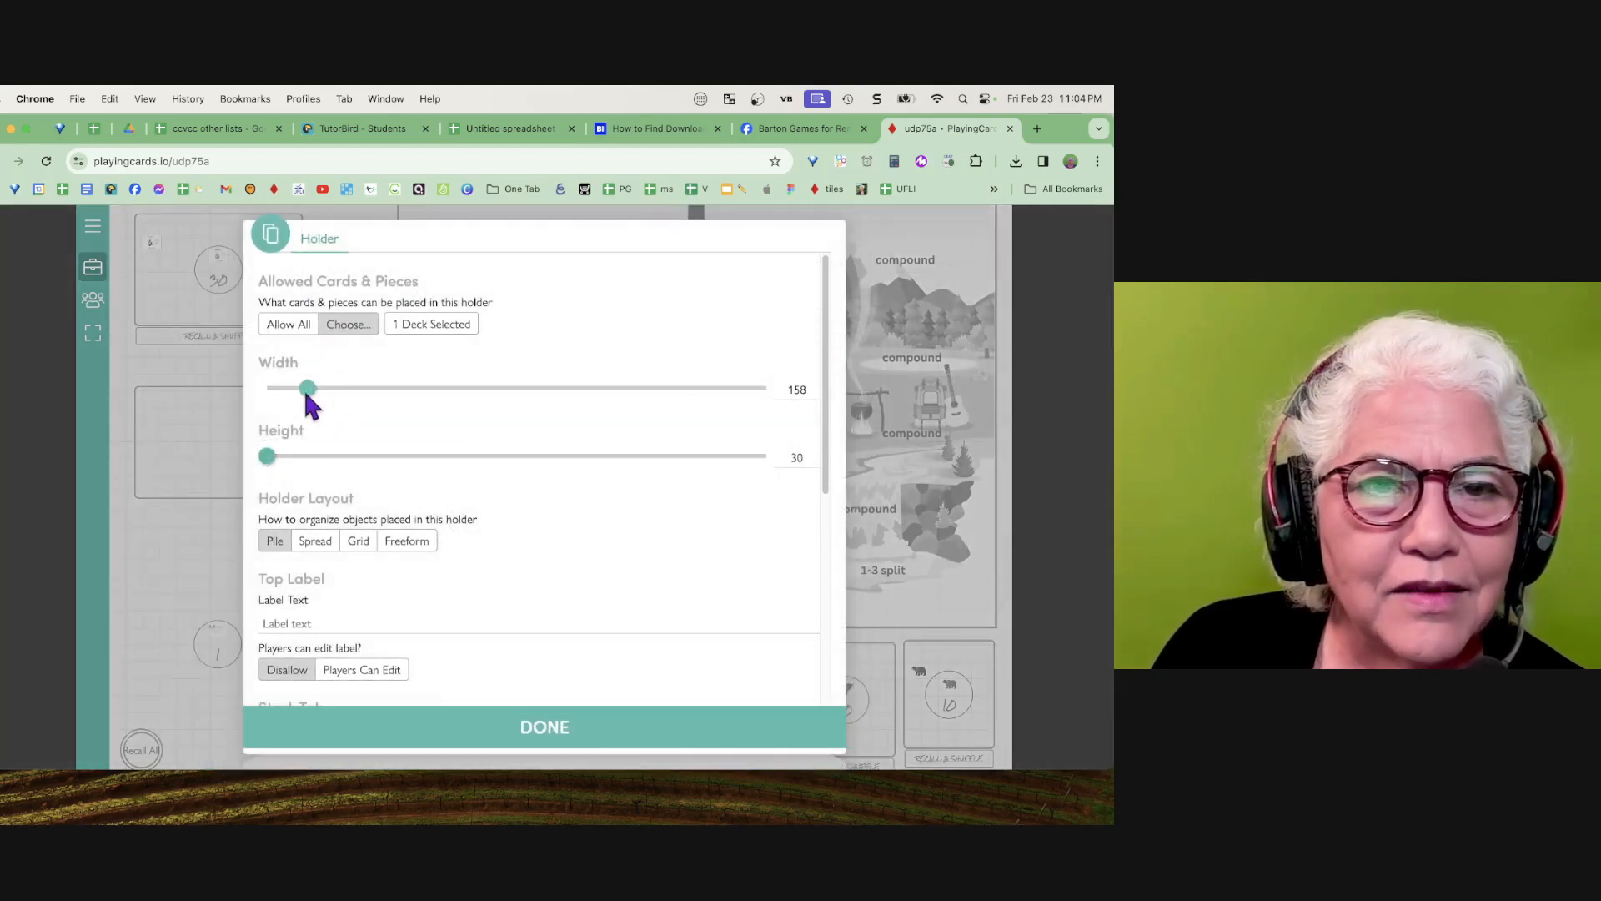
{"action": "left_click_drag", "start_coordinate": [306, 389], "coordinate": [246, 388]}
Hide the stack tab and the recall button on the backpack camper's holder and finish editing it
{"action": "scroll", "coordinate": [442, 600], "scroll_direction": "down", "scroll_amount": 2}
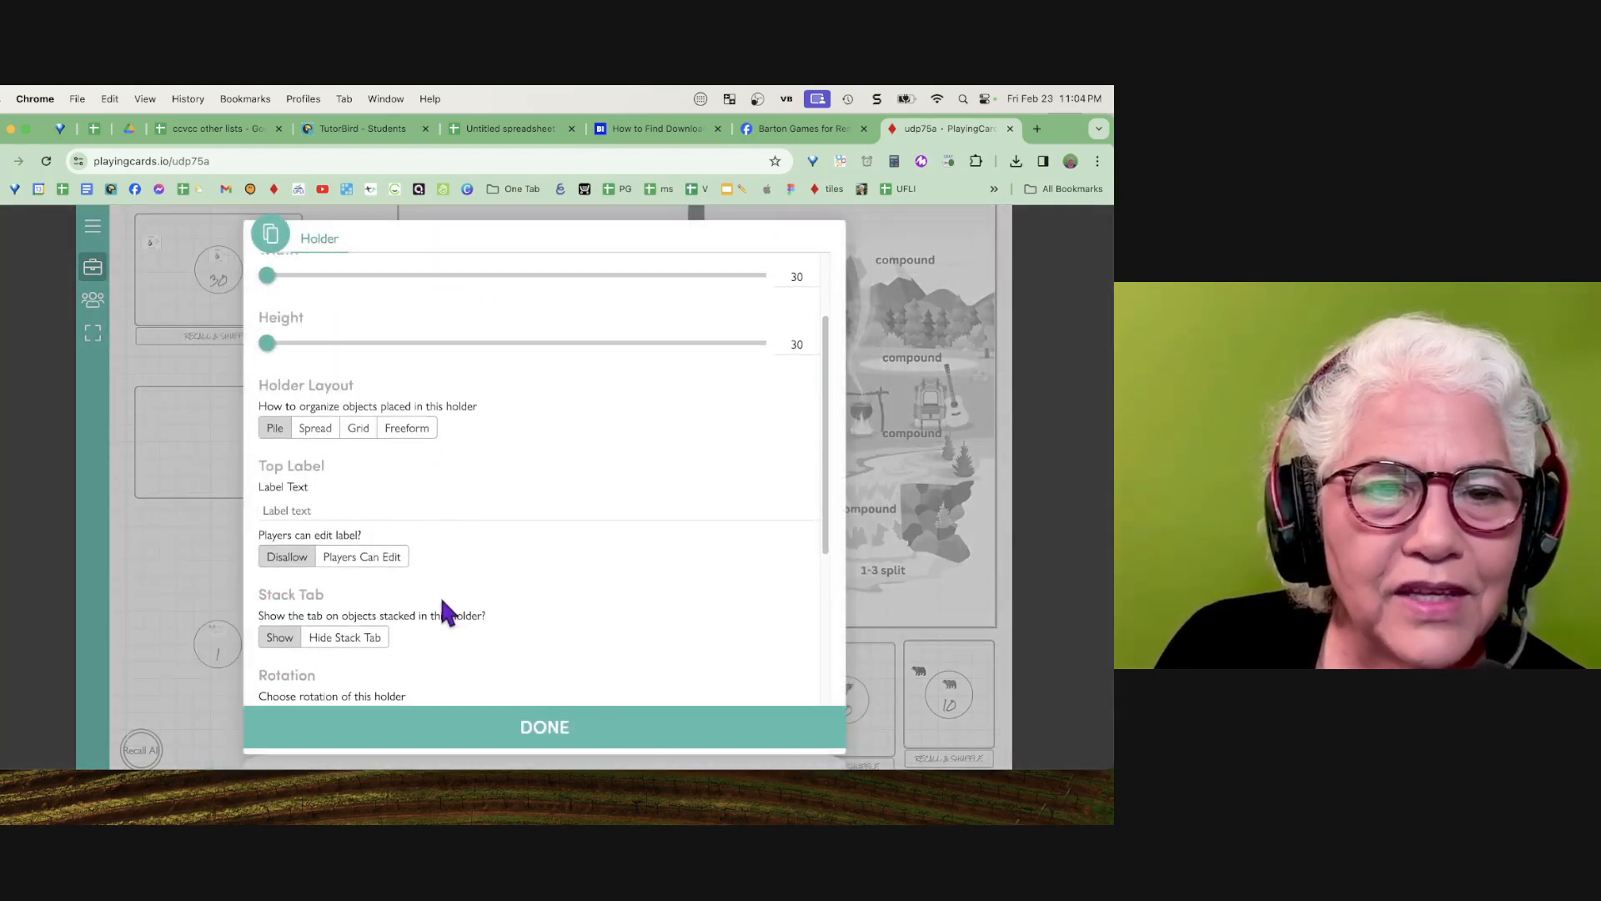
{"action": "scroll", "coordinate": [444, 602], "scroll_direction": "down", "scroll_amount": 3}
{"action": "left_click", "coordinate": [326, 412]}
{"action": "scroll", "coordinate": [468, 438], "scroll_direction": "down", "scroll_amount": 1}
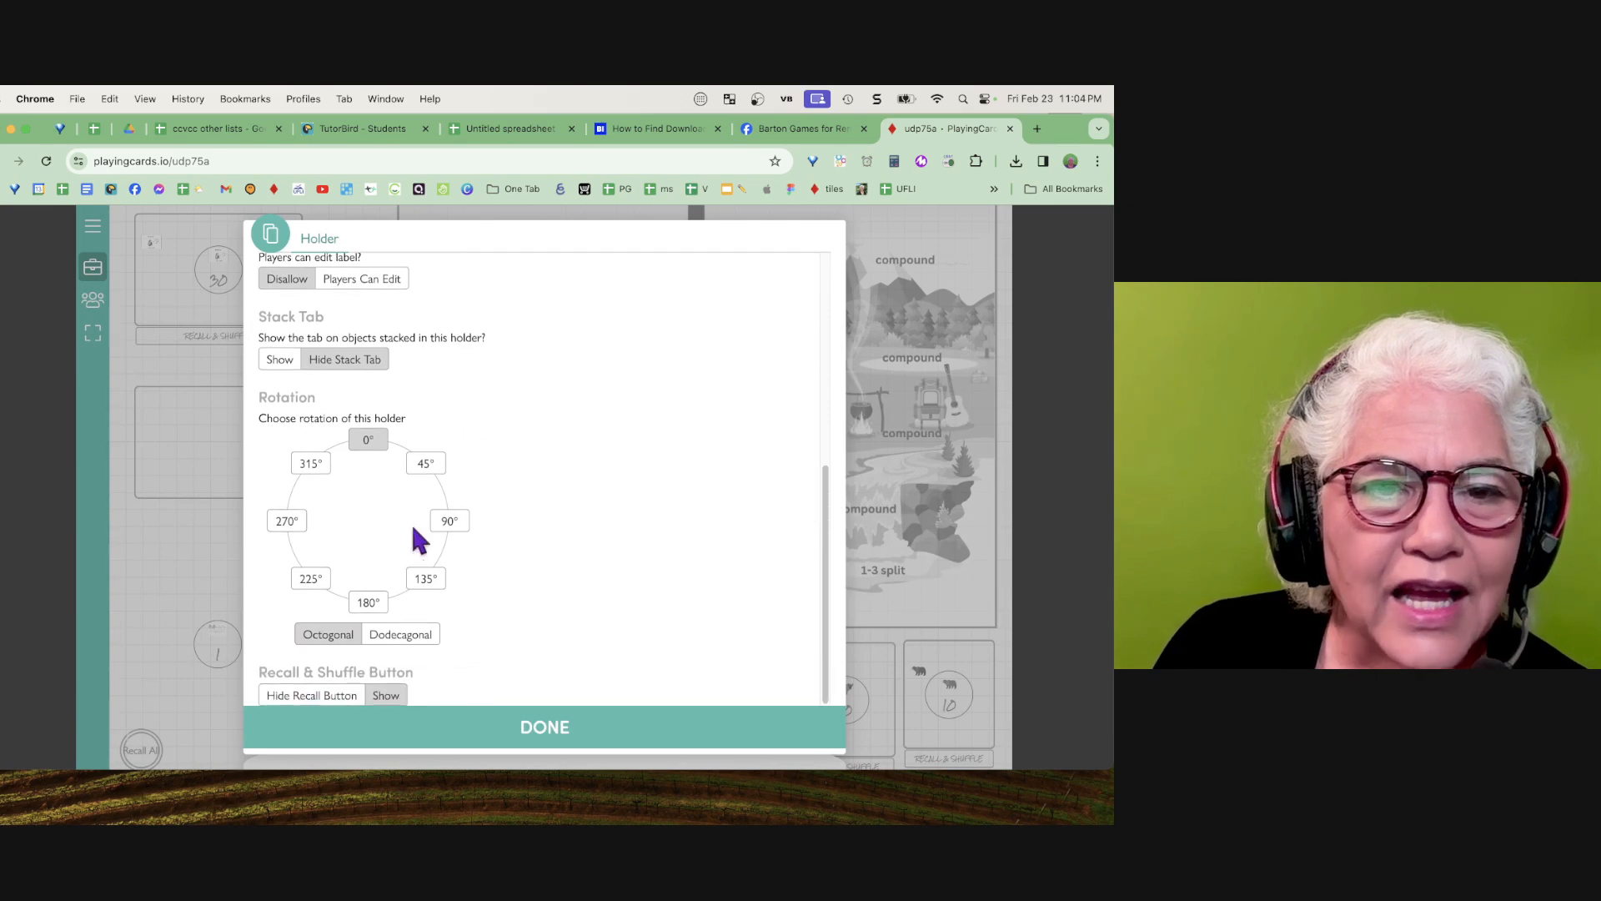
{"action": "left_click", "coordinate": [317, 695]}
{"action": "left_click", "coordinate": [437, 739]}
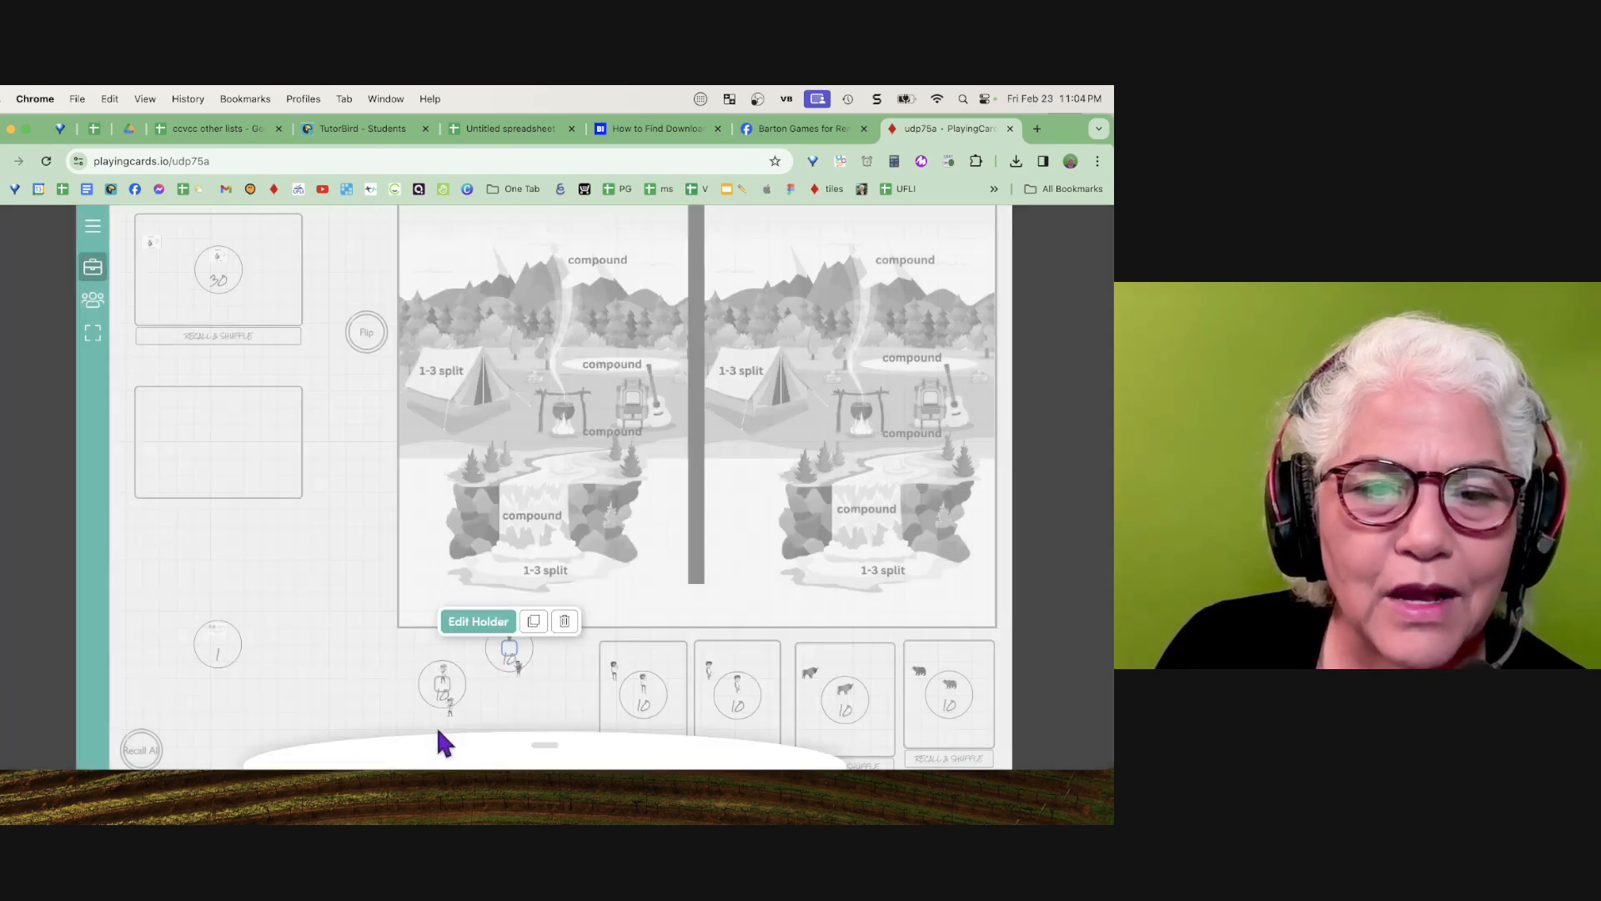
{"action": "mouse_move", "coordinate": [512, 665]}
{"action": "left_mouse_down"}
{"action": "mouse_move", "coordinate": [525, 678]}
{"action": "mouse_move", "coordinate": [497, 673]}
{"action": "mouse_move", "coordinate": [515, 687]}
{"action": "left_mouse_up"}
Shrink the striped-shirt camper's holder behind its pieces and hide its stack tab
{"action": "left_click", "coordinate": [618, 716]}
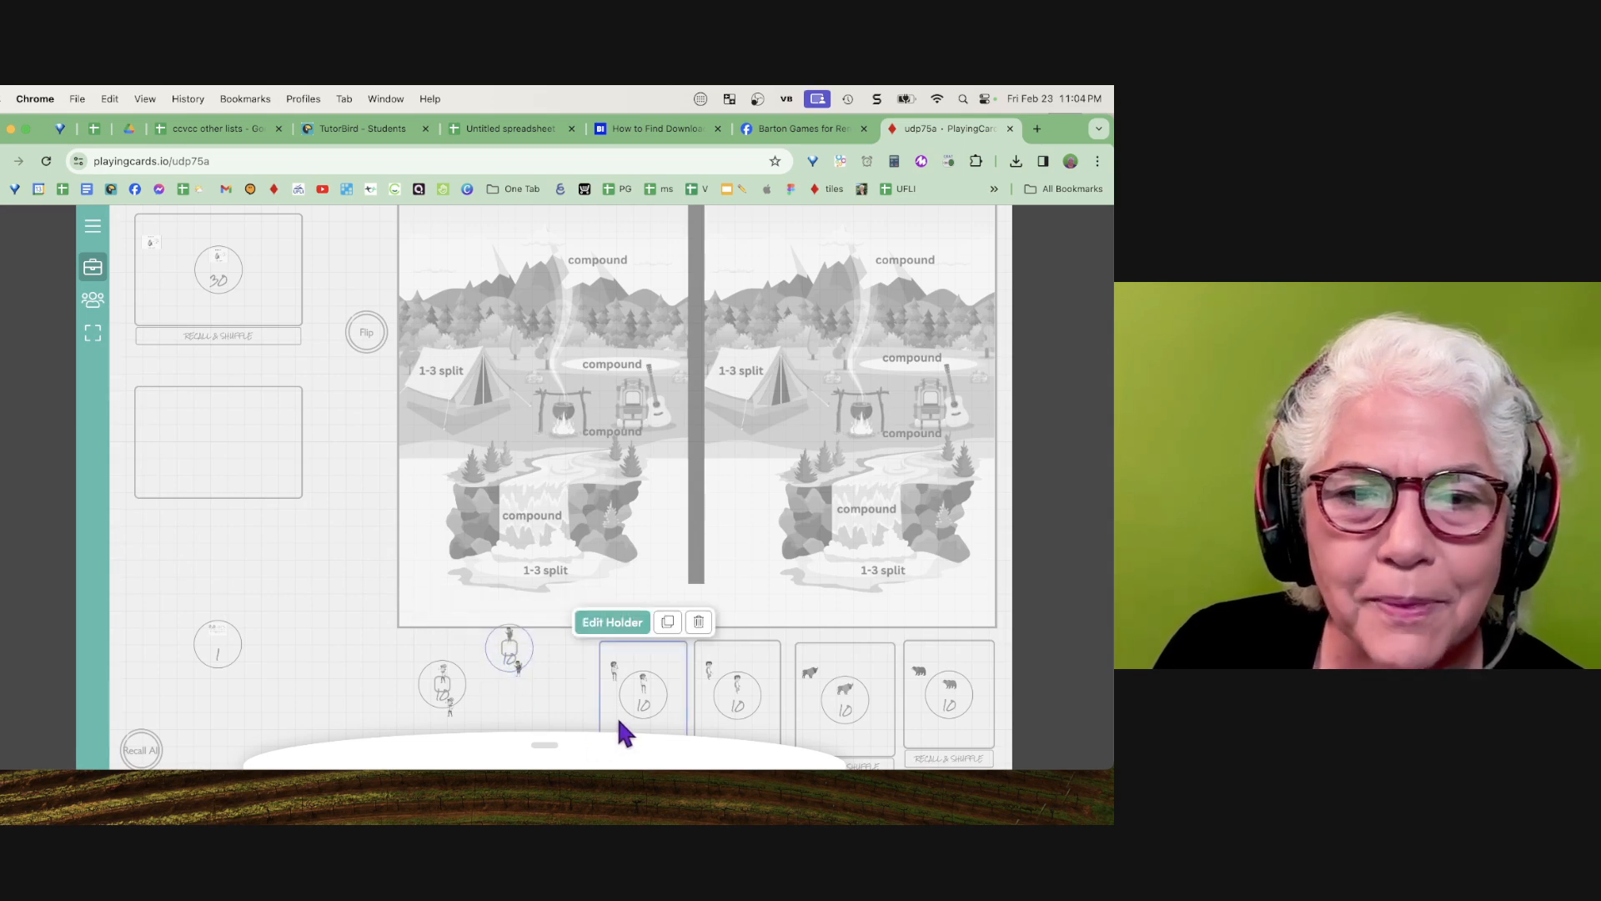
{"action": "left_click", "coordinate": [615, 618]}
{"action": "scroll", "coordinate": [349, 457], "scroll_direction": "down", "scroll_amount": 5}
{"action": "left_click", "coordinate": [342, 452]}
{"action": "left_click", "coordinate": [545, 727]}
Shrink the green-jacket camper's holder behind its pieces and hide its stack tab
{"action": "left_click", "coordinate": [706, 725]}
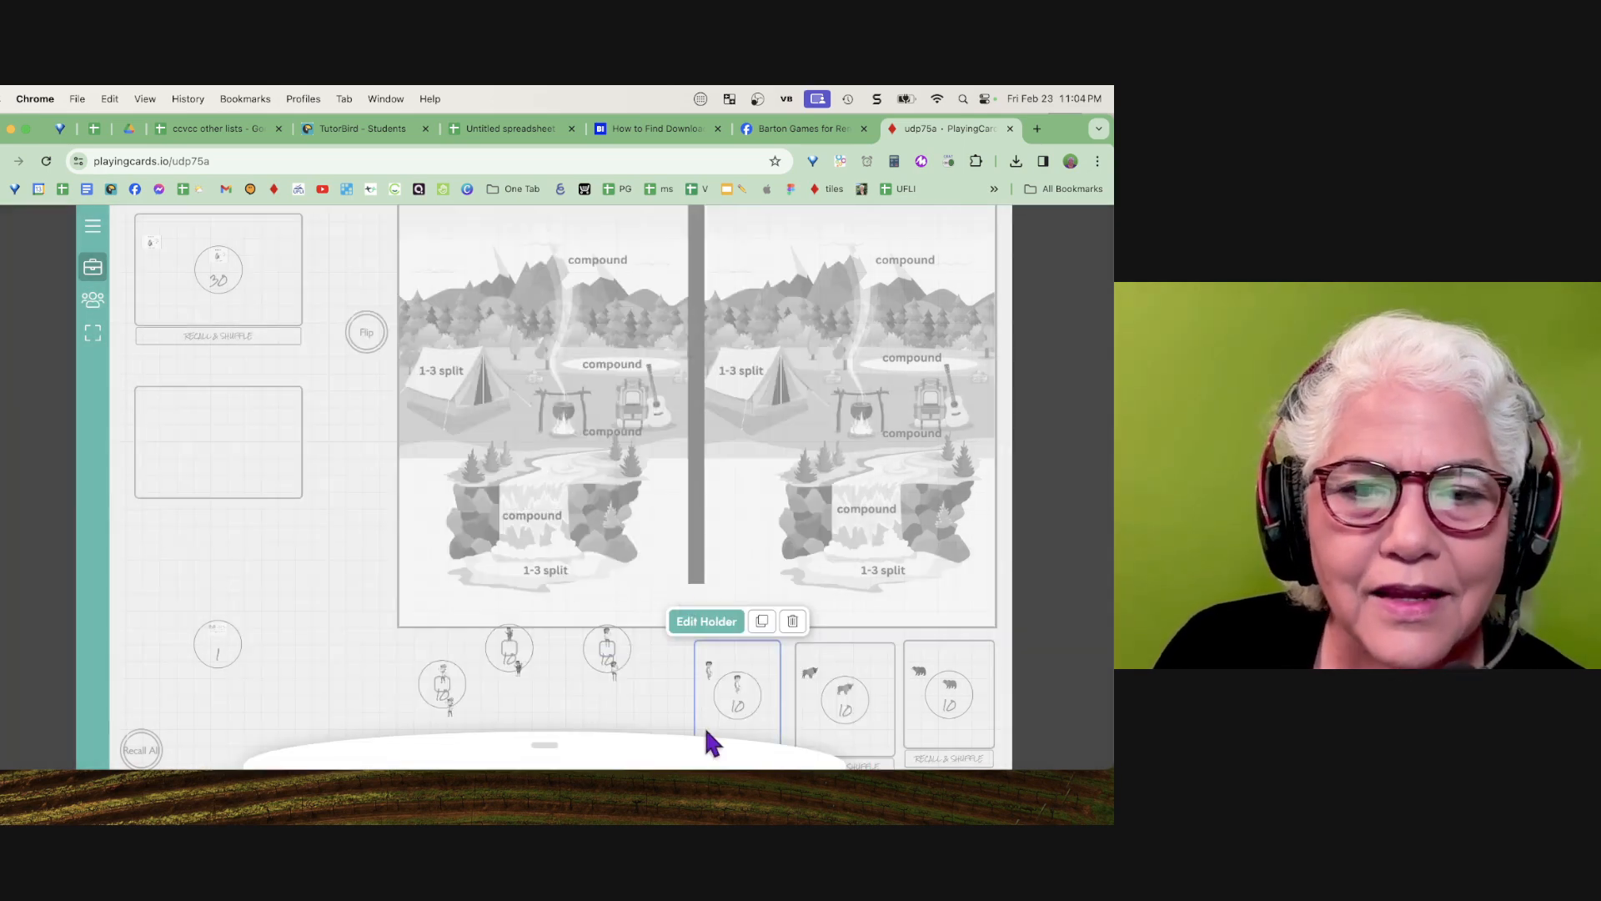
{"action": "left_click", "coordinate": [708, 622]}
{"action": "scroll", "coordinate": [344, 451], "scroll_direction": "down", "scroll_amount": 5}
{"action": "left_click", "coordinate": [344, 448]}
{"action": "left_click", "coordinate": [545, 726]}
Set the bison holder's width and height to 30
{"action": "left_click", "coordinate": [814, 717]}
{"action": "left_click", "coordinate": [811, 627]}
{"action": "left_click_drag", "start_coordinate": [334, 455], "coordinate": [242, 455]}
{"action": "left_click_drag", "start_coordinate": [317, 383], "coordinate": [233, 389]}
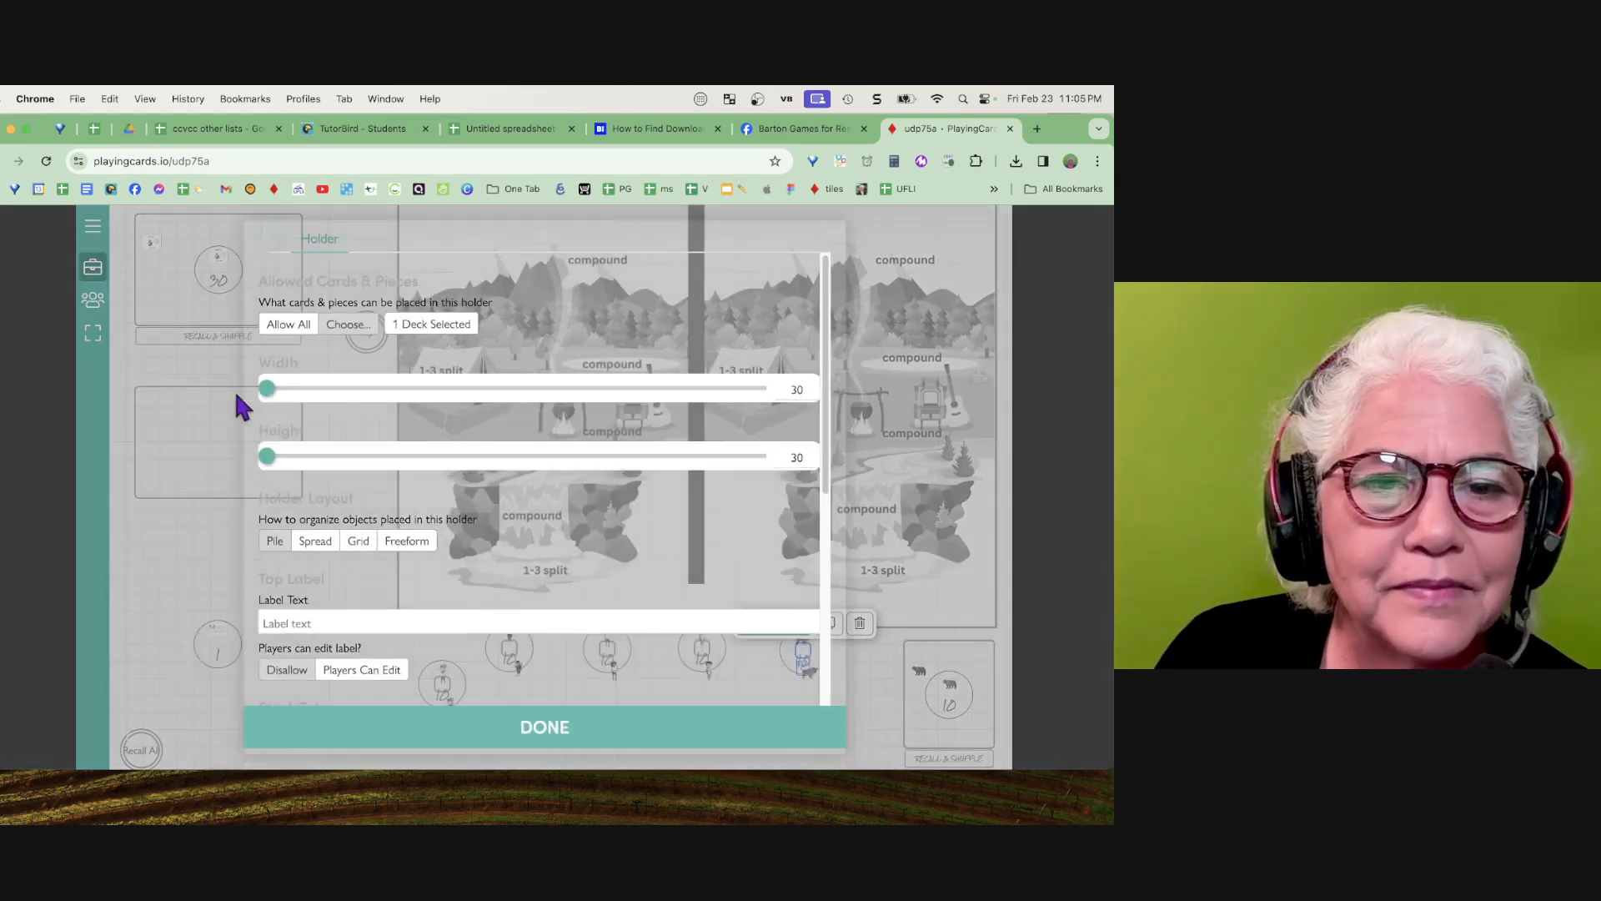
Hide the stack tab and the recall button on the bison holder and finish editing it
{"action": "scroll", "coordinate": [346, 442], "scroll_direction": "down", "scroll_amount": 5}
{"action": "left_click", "coordinate": [346, 358]}
{"action": "left_click", "coordinate": [311, 694]}
{"action": "left_click", "coordinate": [545, 726]}
Set the width and height of the last animal holder, at the board's lower-right corner, to 30
{"action": "left_click", "coordinate": [929, 738]}
{"action": "left_click", "coordinate": [907, 626]}
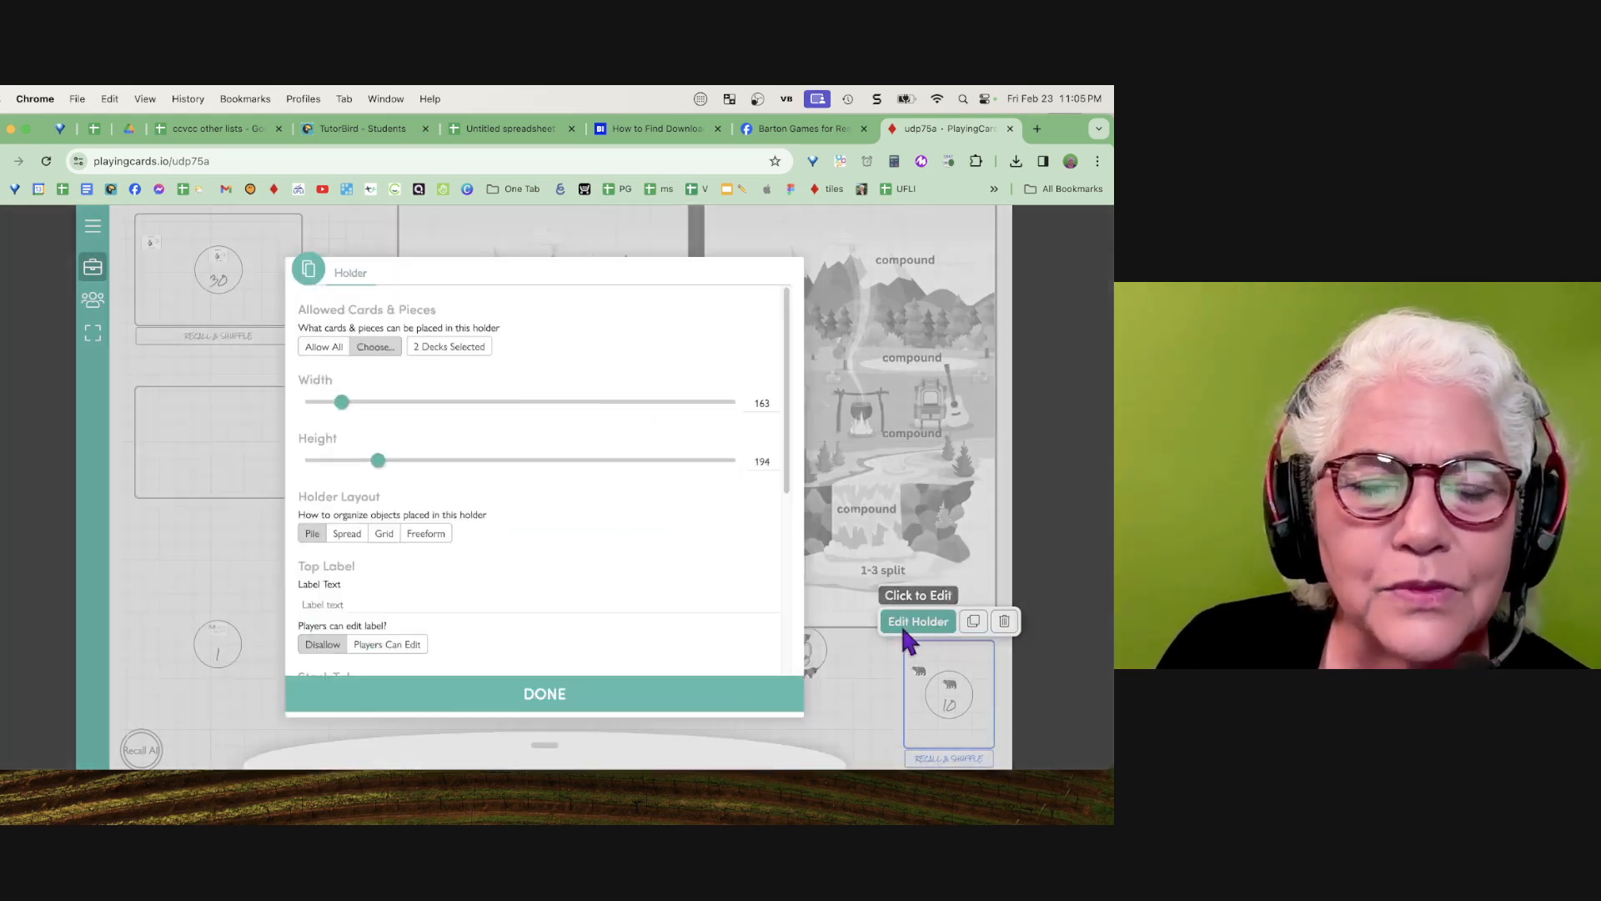
{"action": "left_click_drag", "start_coordinate": [350, 456], "coordinate": [265, 455]}
{"action": "left_click_drag", "start_coordinate": [307, 388], "coordinate": [250, 390]}
Hide the recall button and the stack tab on the last animal holder and finish editing it
{"action": "scroll", "coordinate": [401, 567], "scroll_direction": "down", "scroll_amount": 5}
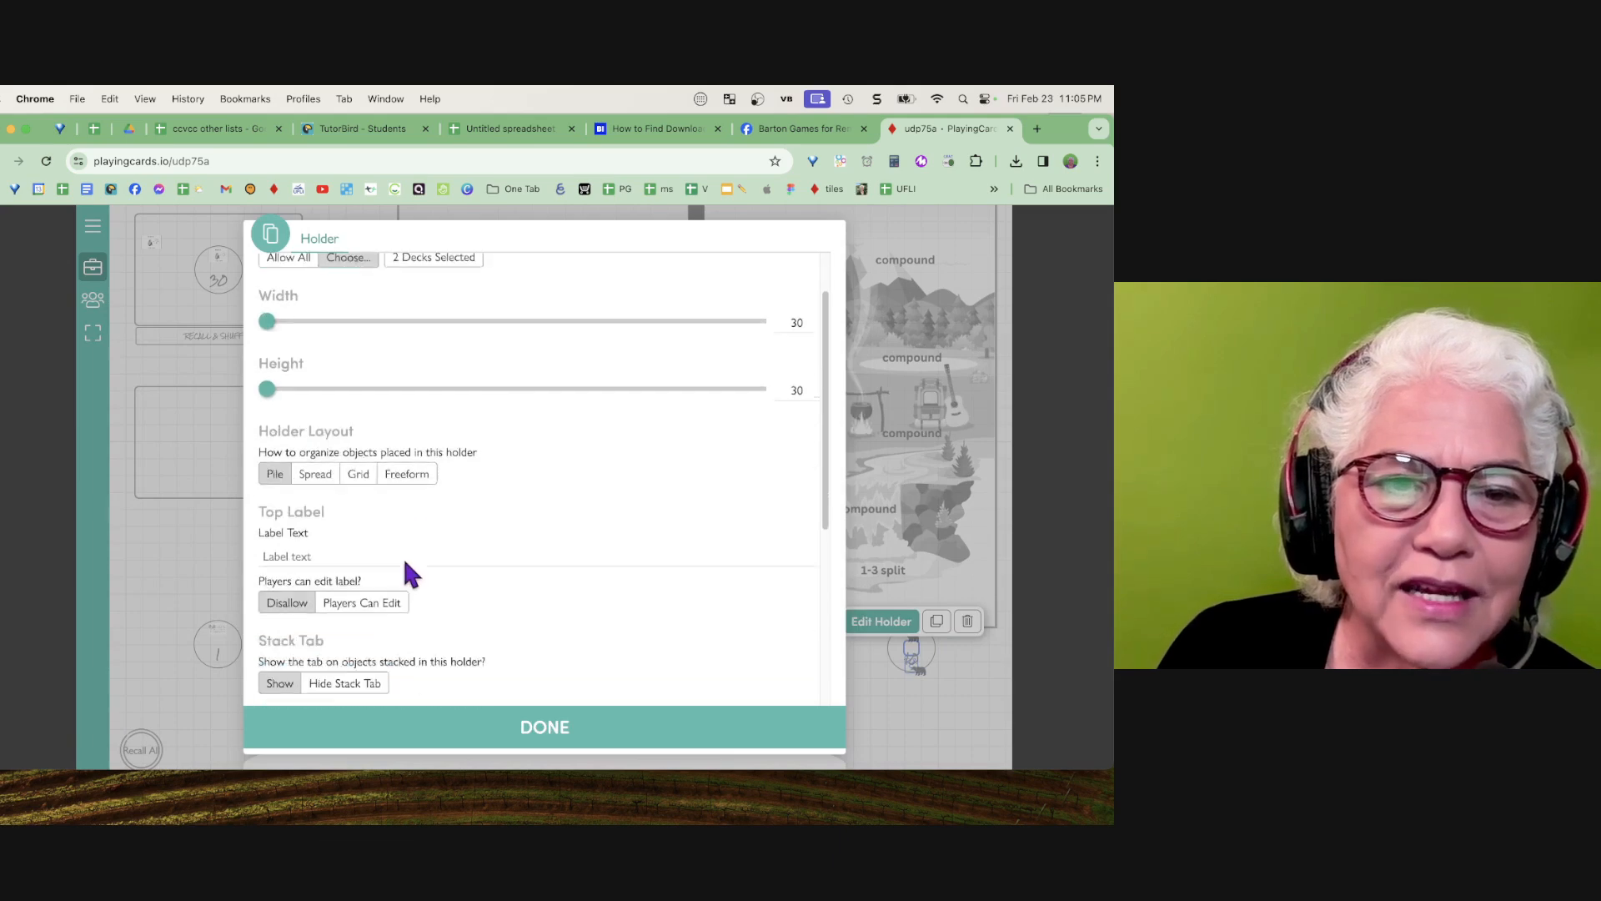
{"action": "scroll", "coordinate": [434, 533], "scroll_direction": "down", "scroll_amount": 3}
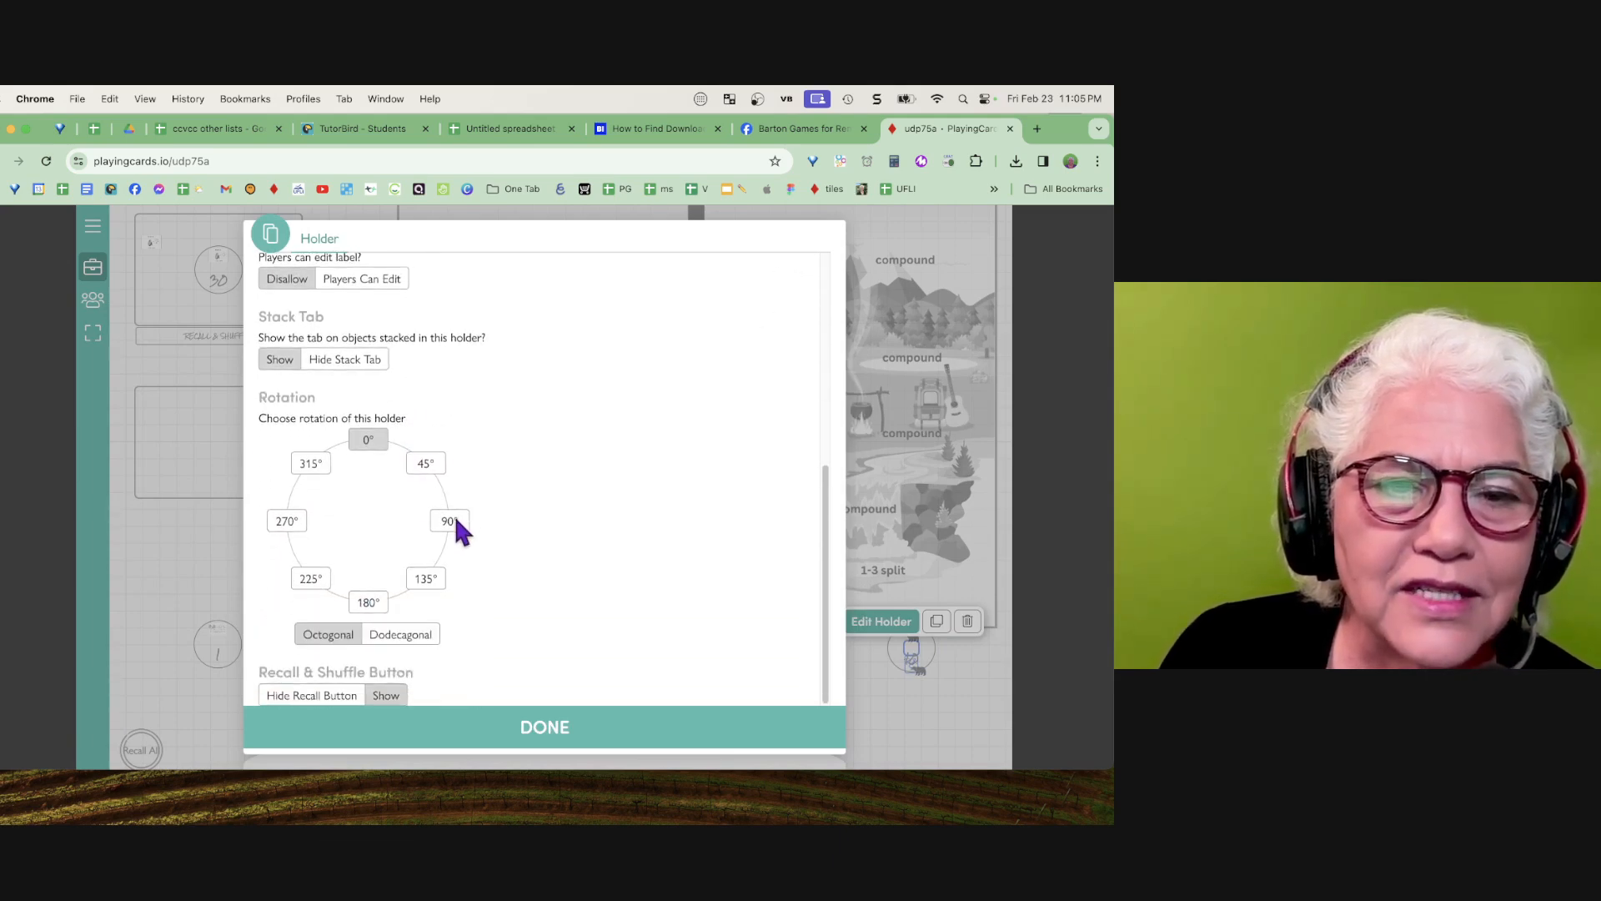
{"action": "left_click", "coordinate": [334, 701]}
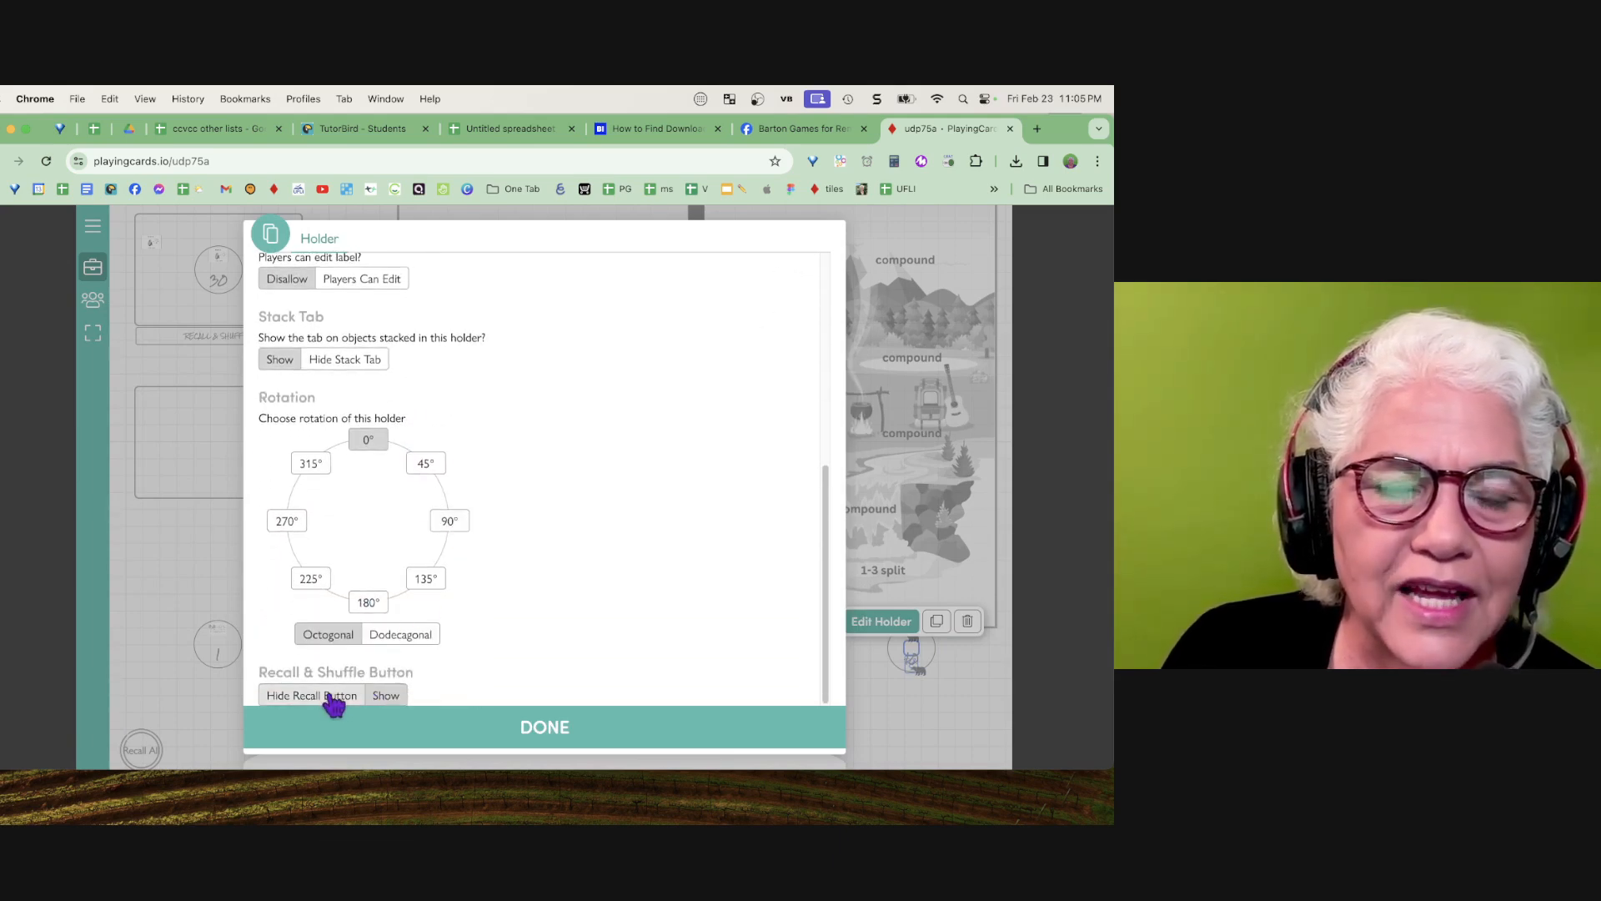
{"action": "left_click", "coordinate": [322, 700]}
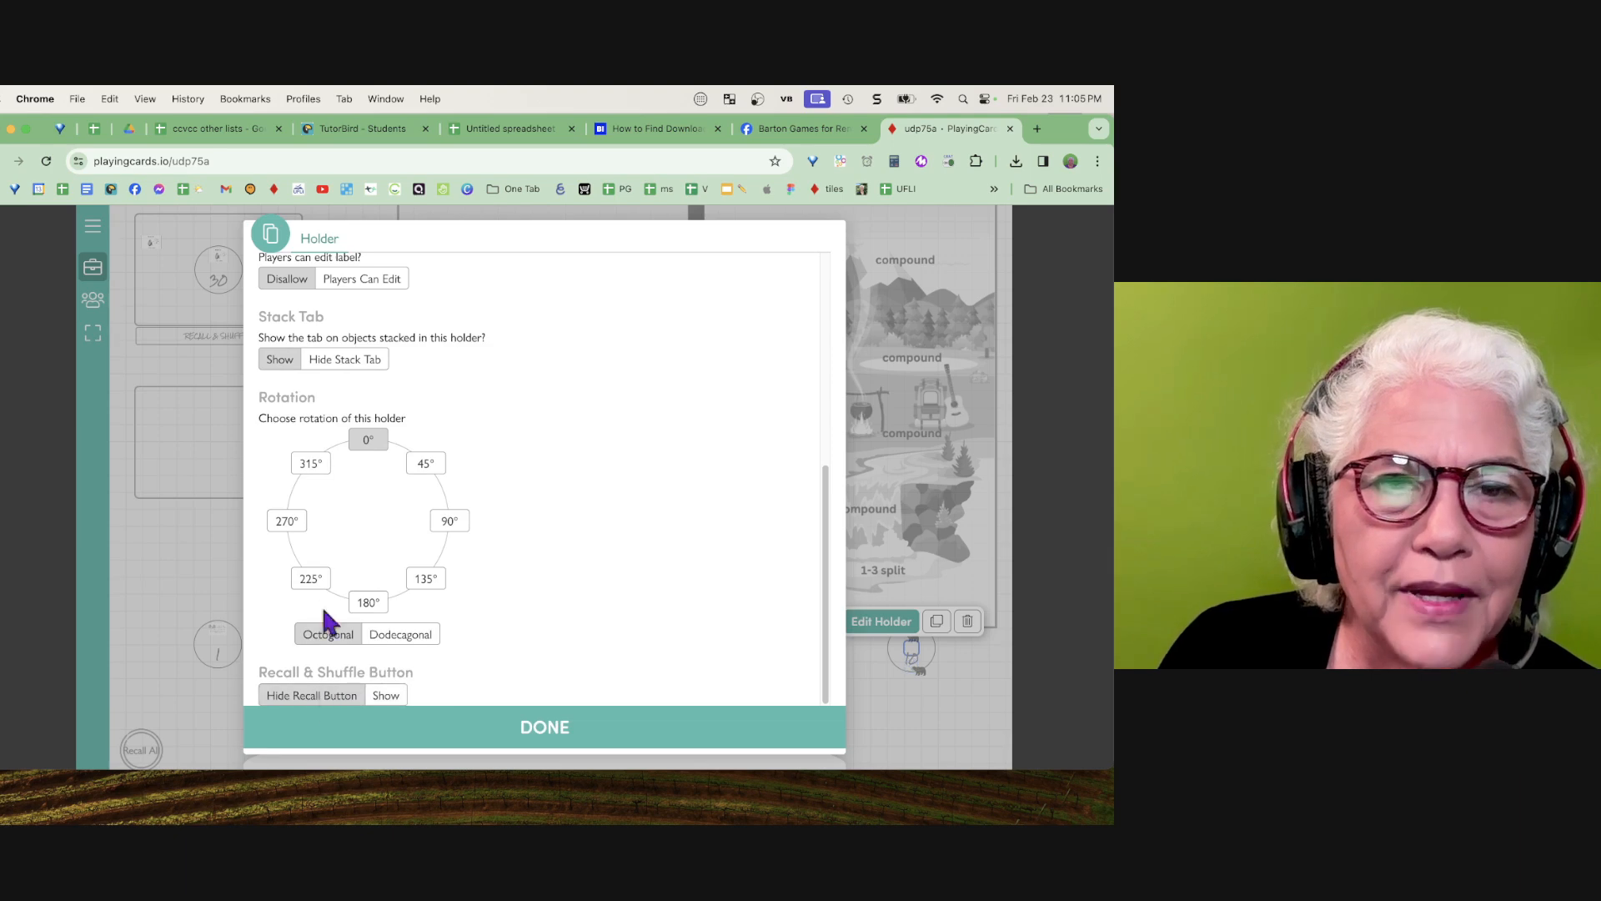
{"action": "left_click", "coordinate": [346, 359]}
{"action": "left_click", "coordinate": [561, 726]}
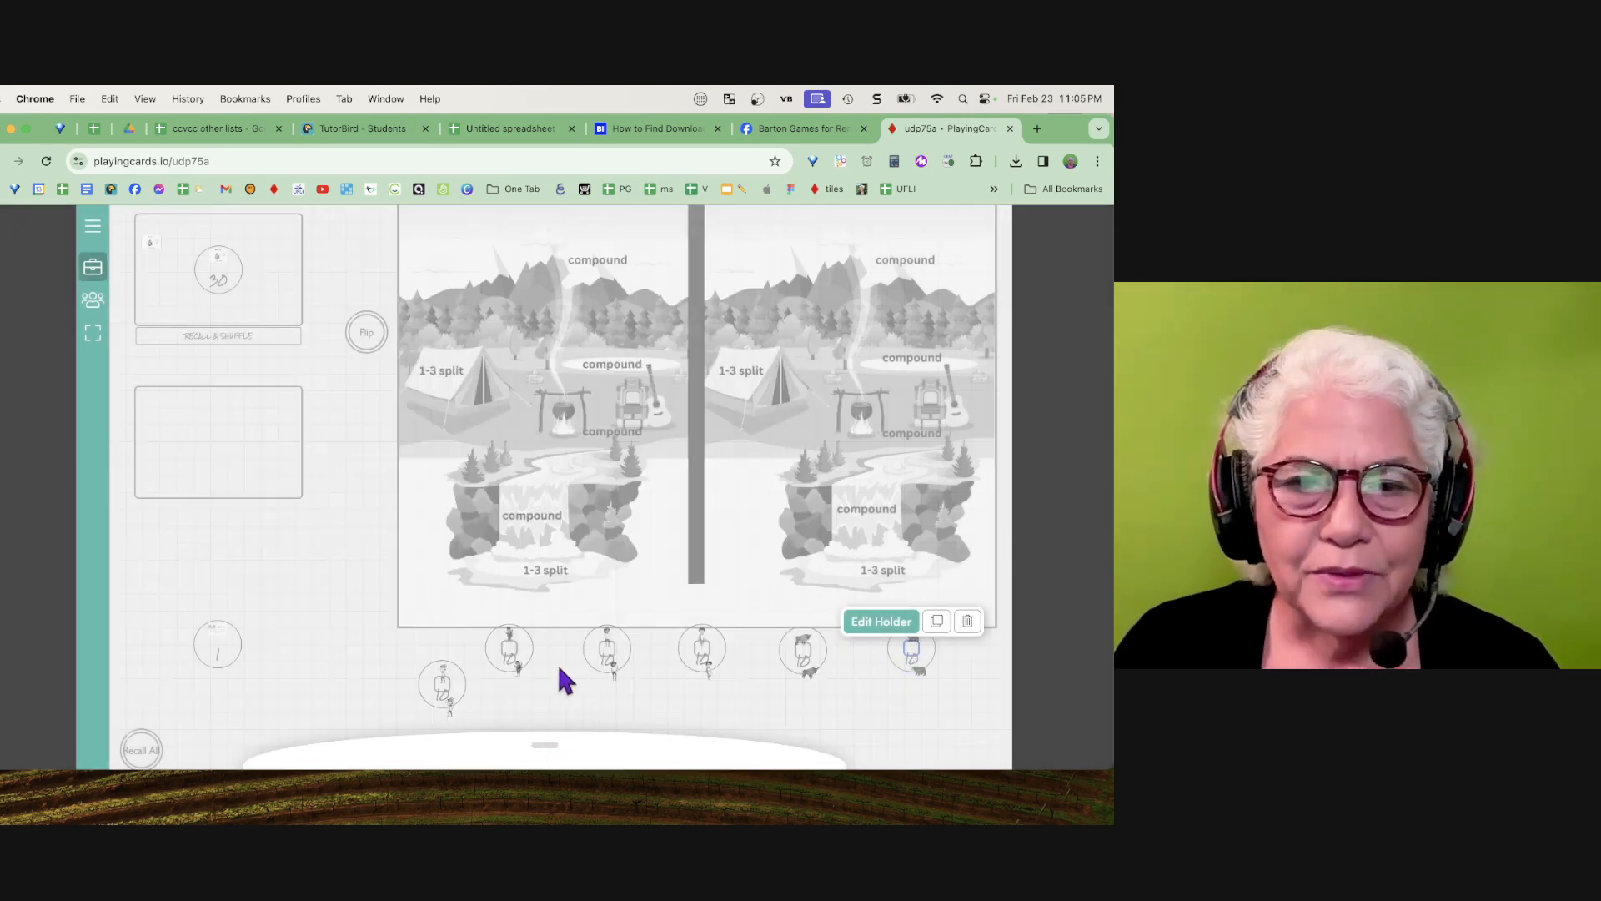
Line up the four camper holders and the bison holder at the same height beneath the board
{"action": "left_click", "coordinate": [522, 654]}
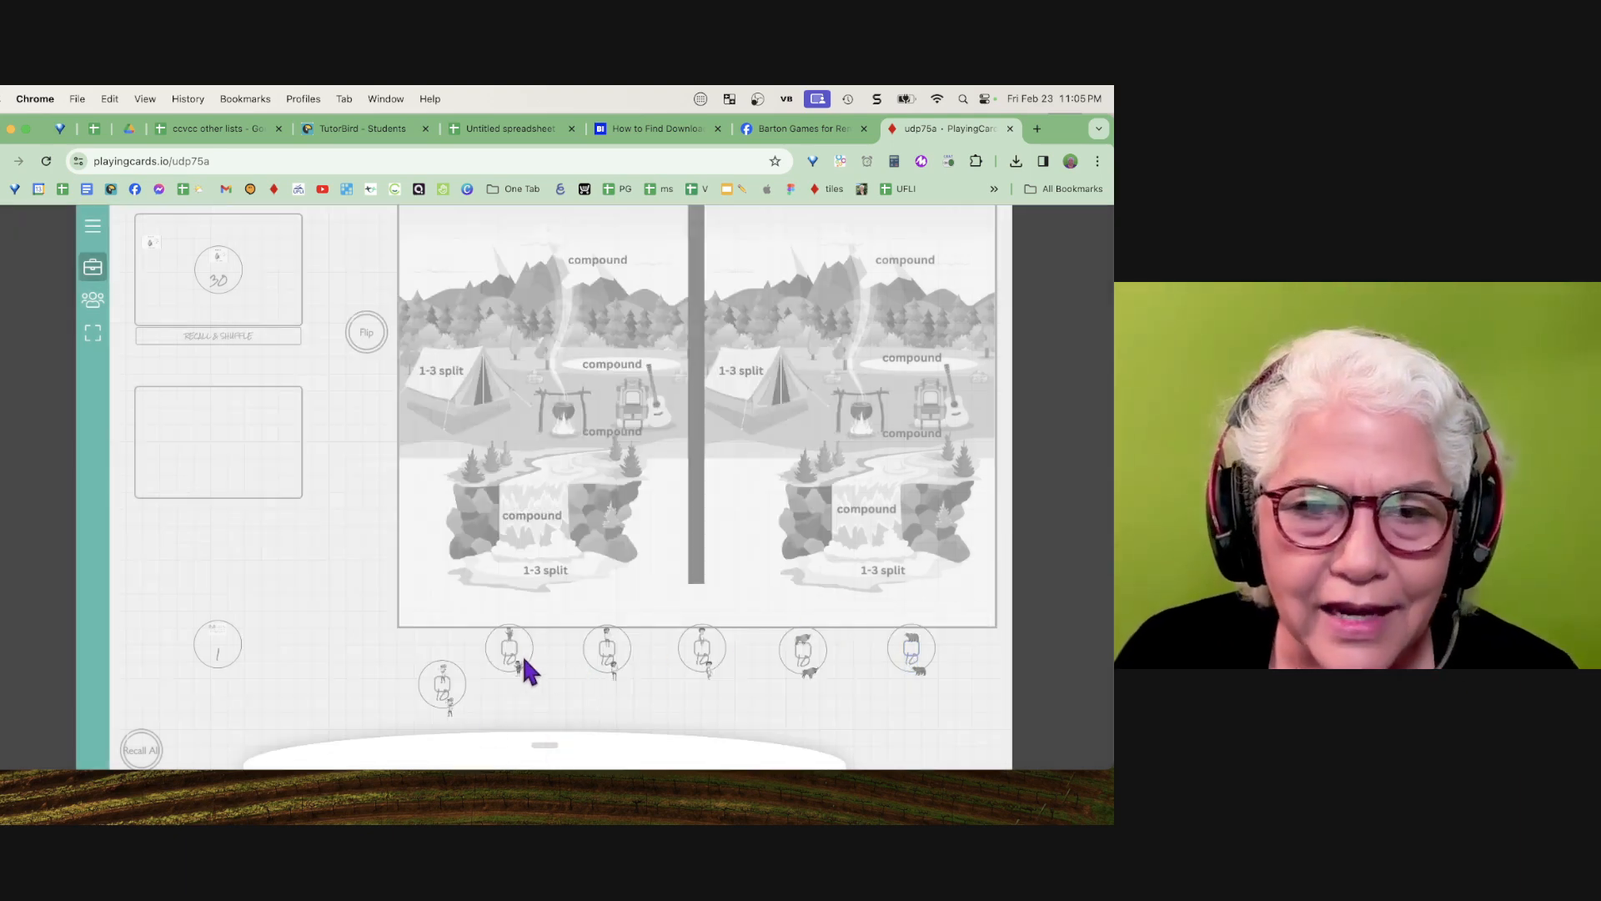
{"action": "left_click", "coordinate": [436, 697]}
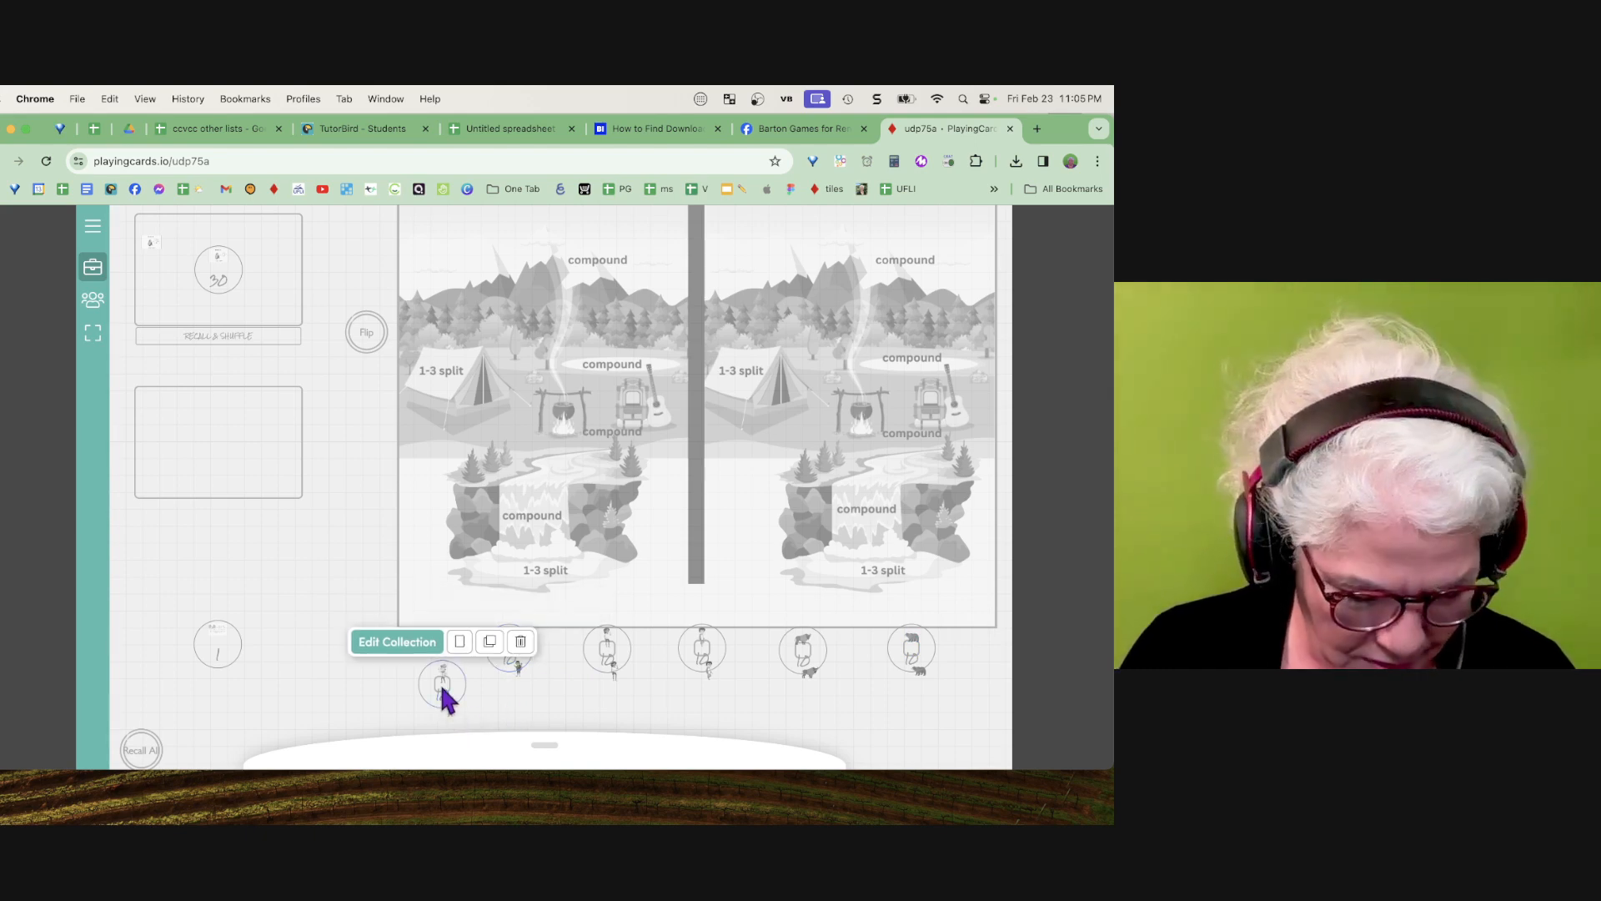
{"action": "left_click", "coordinate": [518, 665], "text": "shift"}
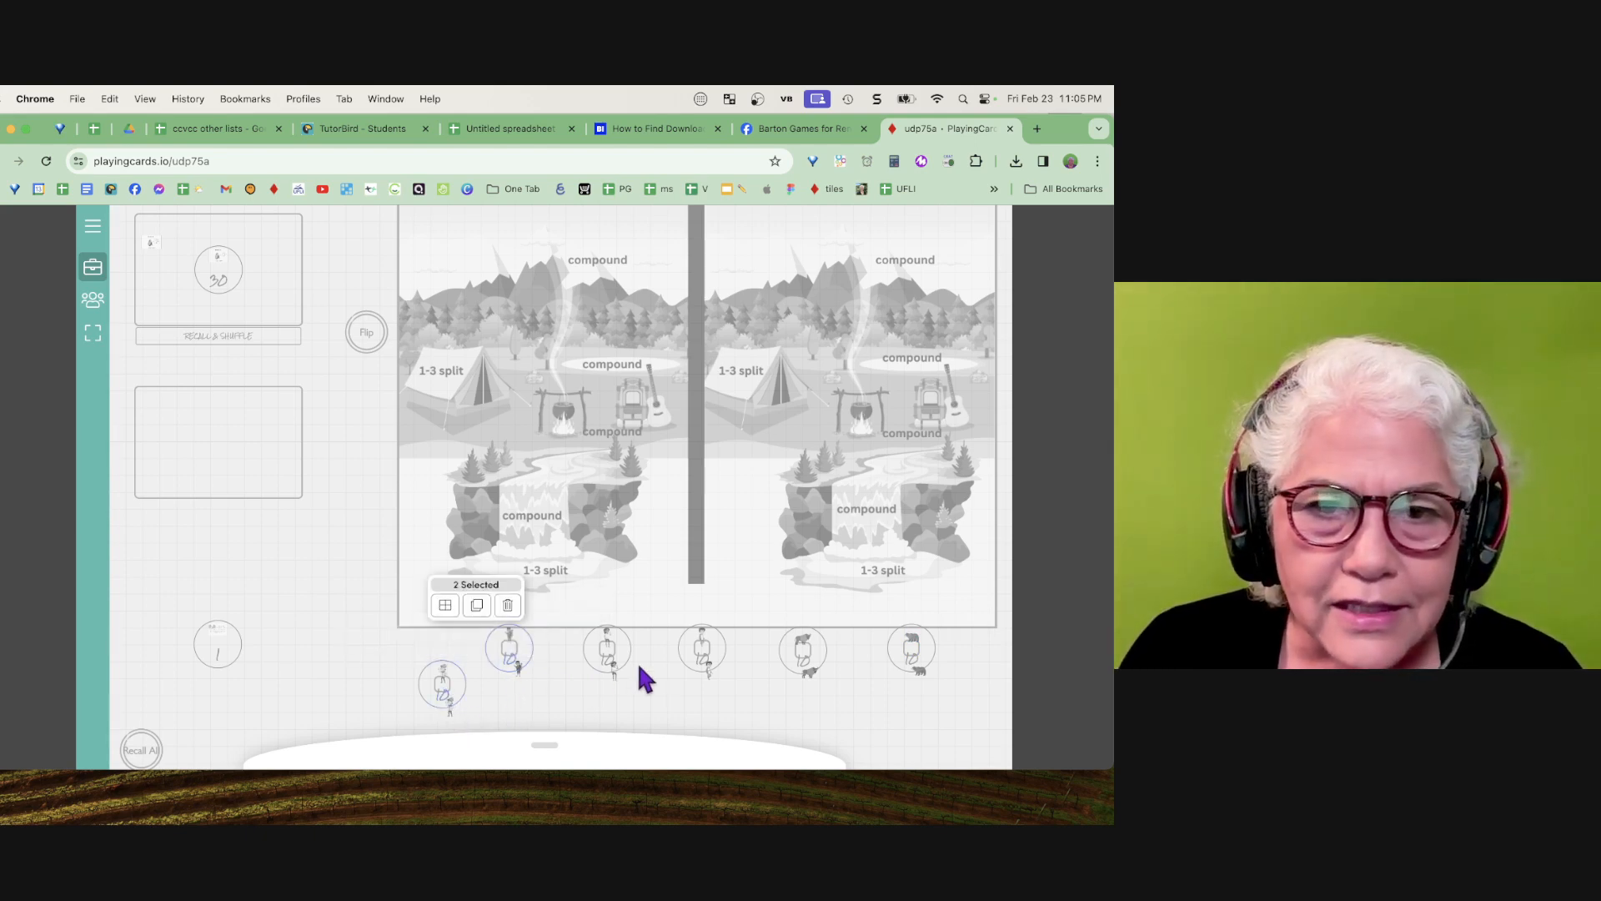
{"action": "left_click", "coordinate": [454, 704]}
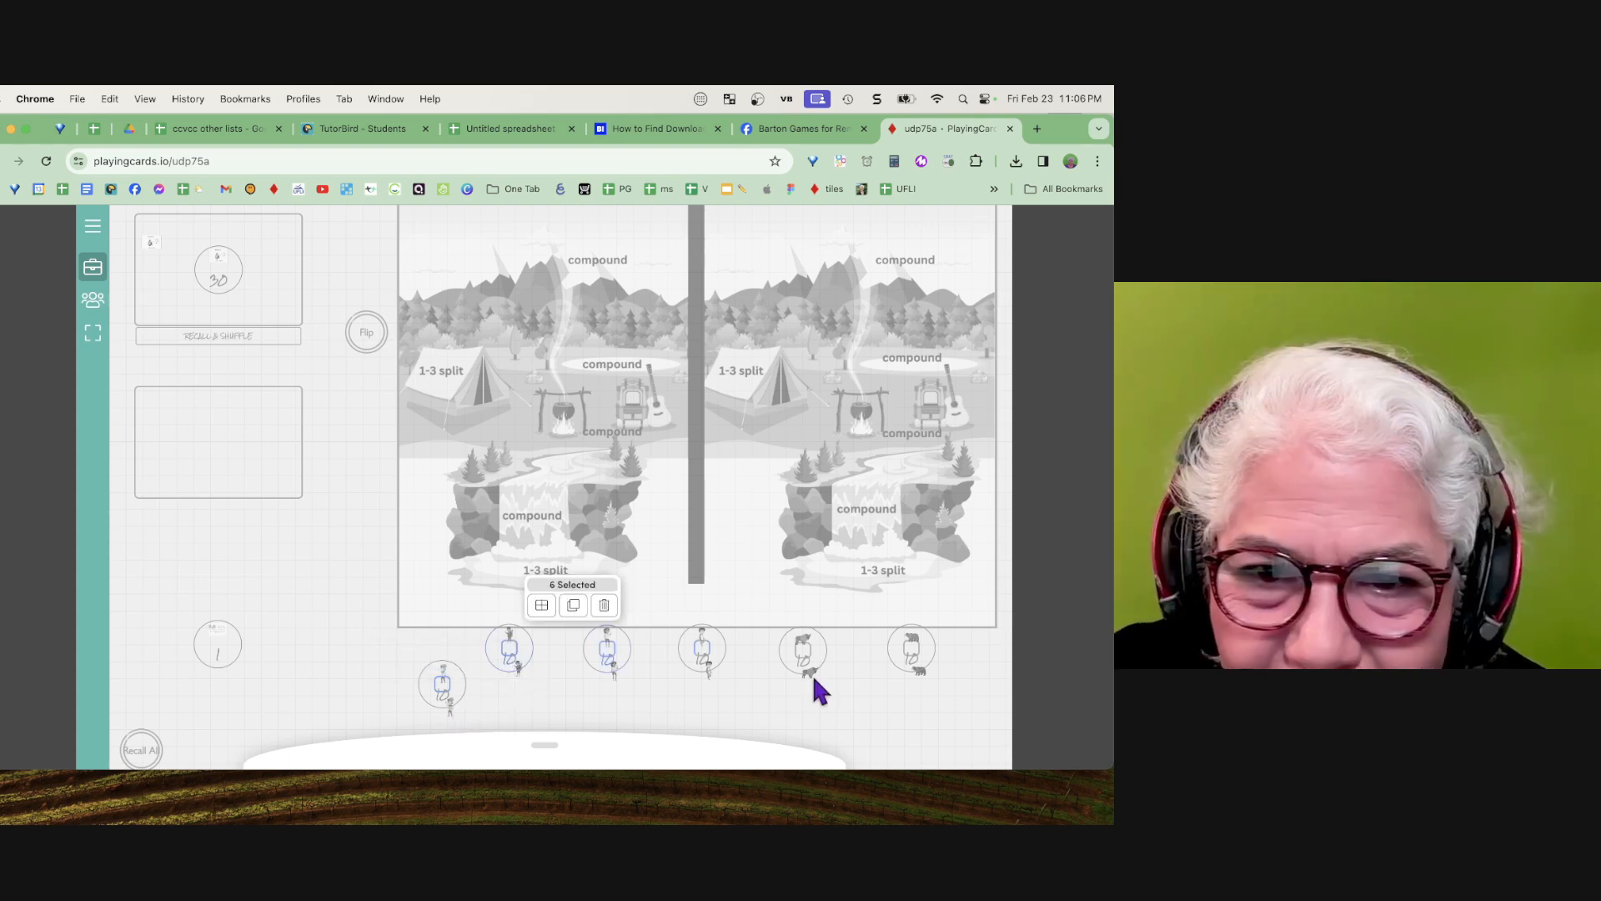
{"action": "left_click", "coordinate": [809, 671], "text": "shift"}
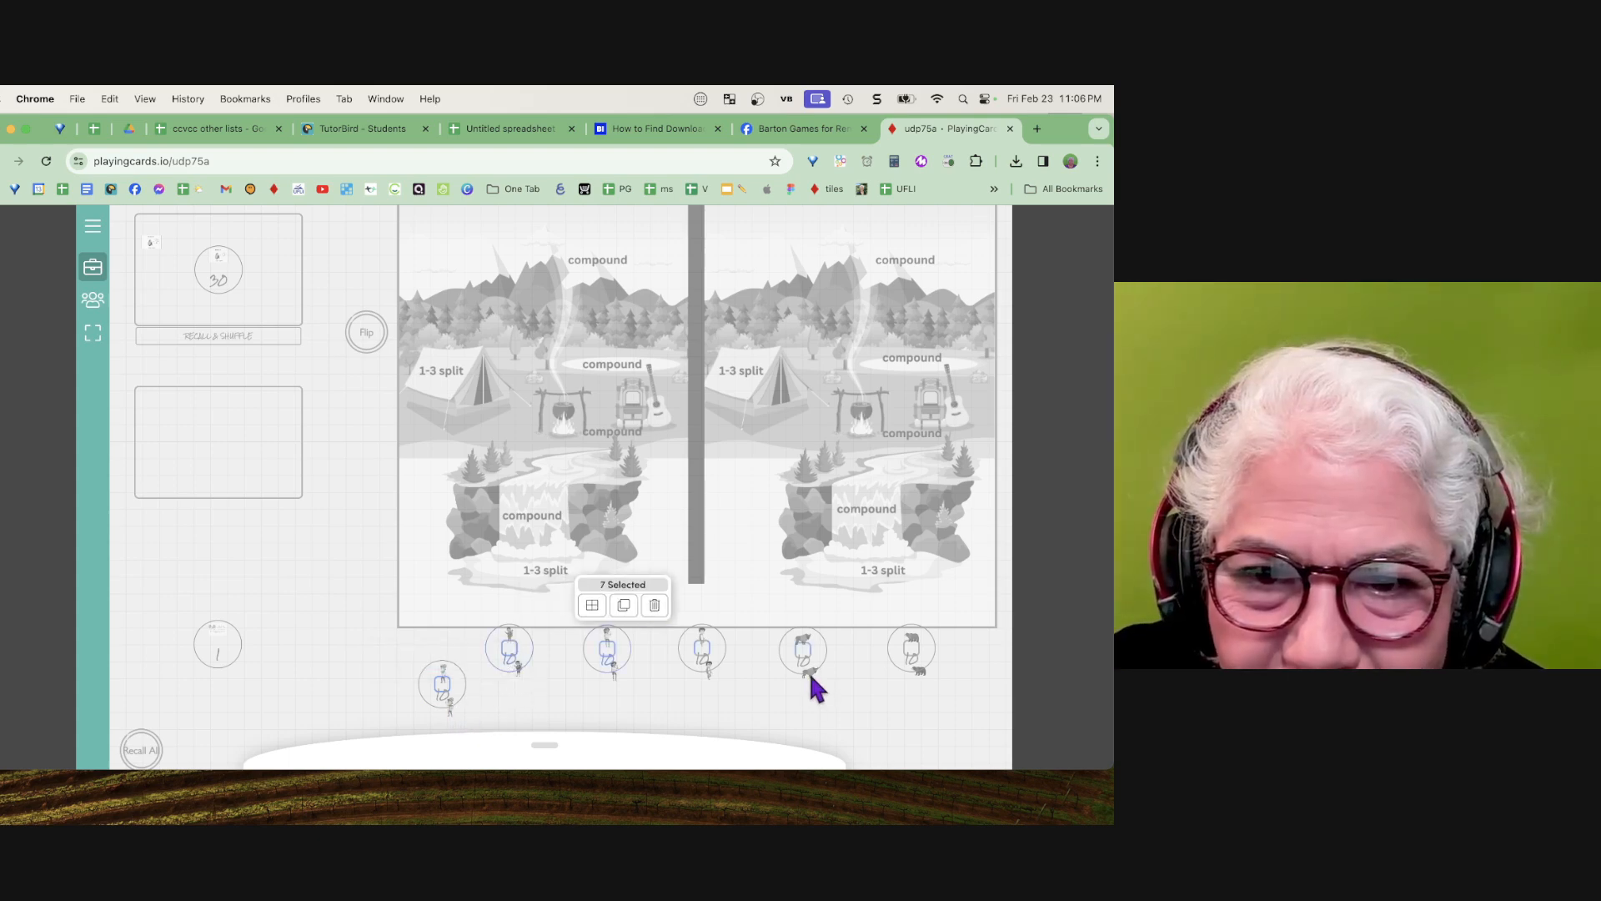
{"action": "left_click", "coordinate": [917, 672], "text": "shift"}
Select all six piece holders beneath the board, align them to their vertical center and distribute them horizontally
{"action": "left_click", "coordinate": [919, 668]}
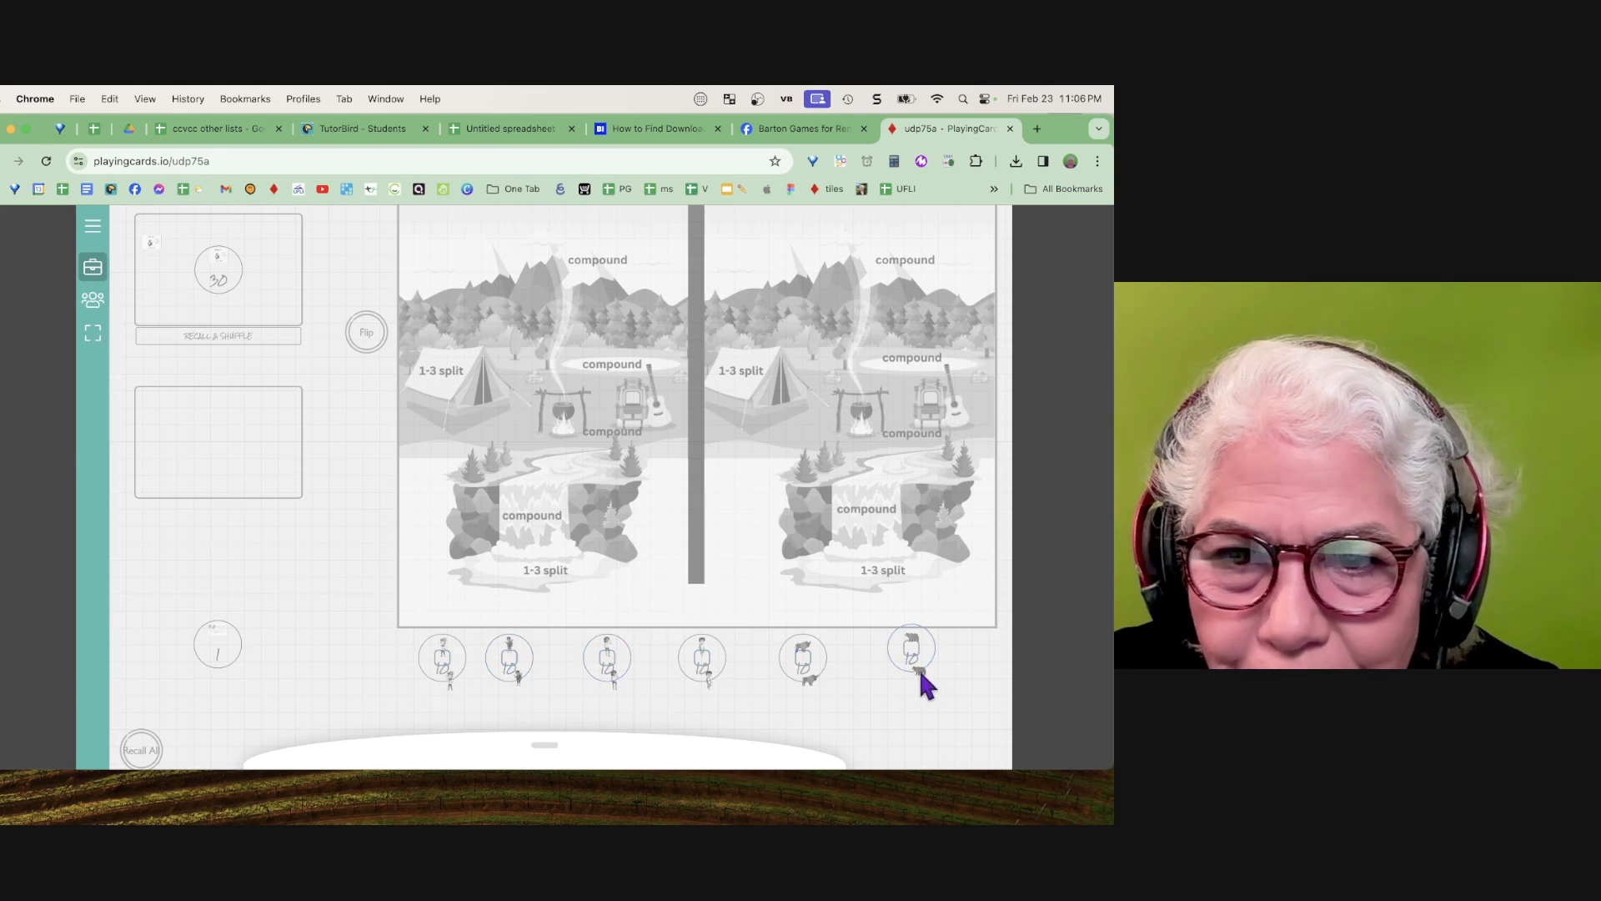
{"action": "left_click", "coordinate": [799, 681], "text": "shift"}
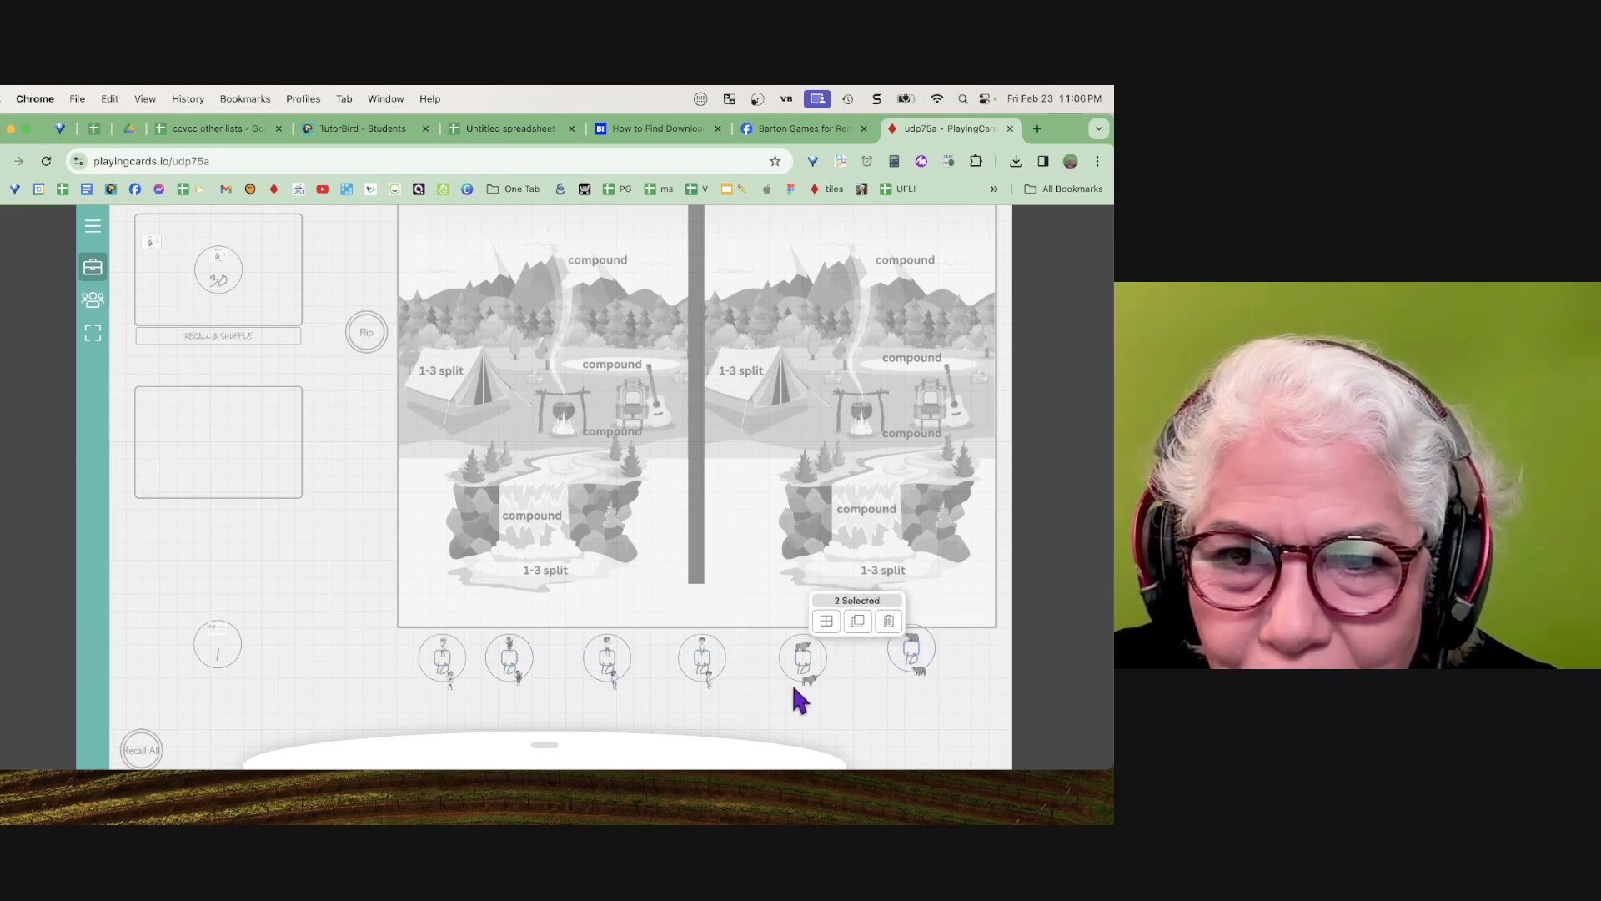
{"action": "left_click", "coordinate": [709, 679], "text": "shift"}
{"action": "left_click", "coordinate": [614, 682], "text": "shift"}
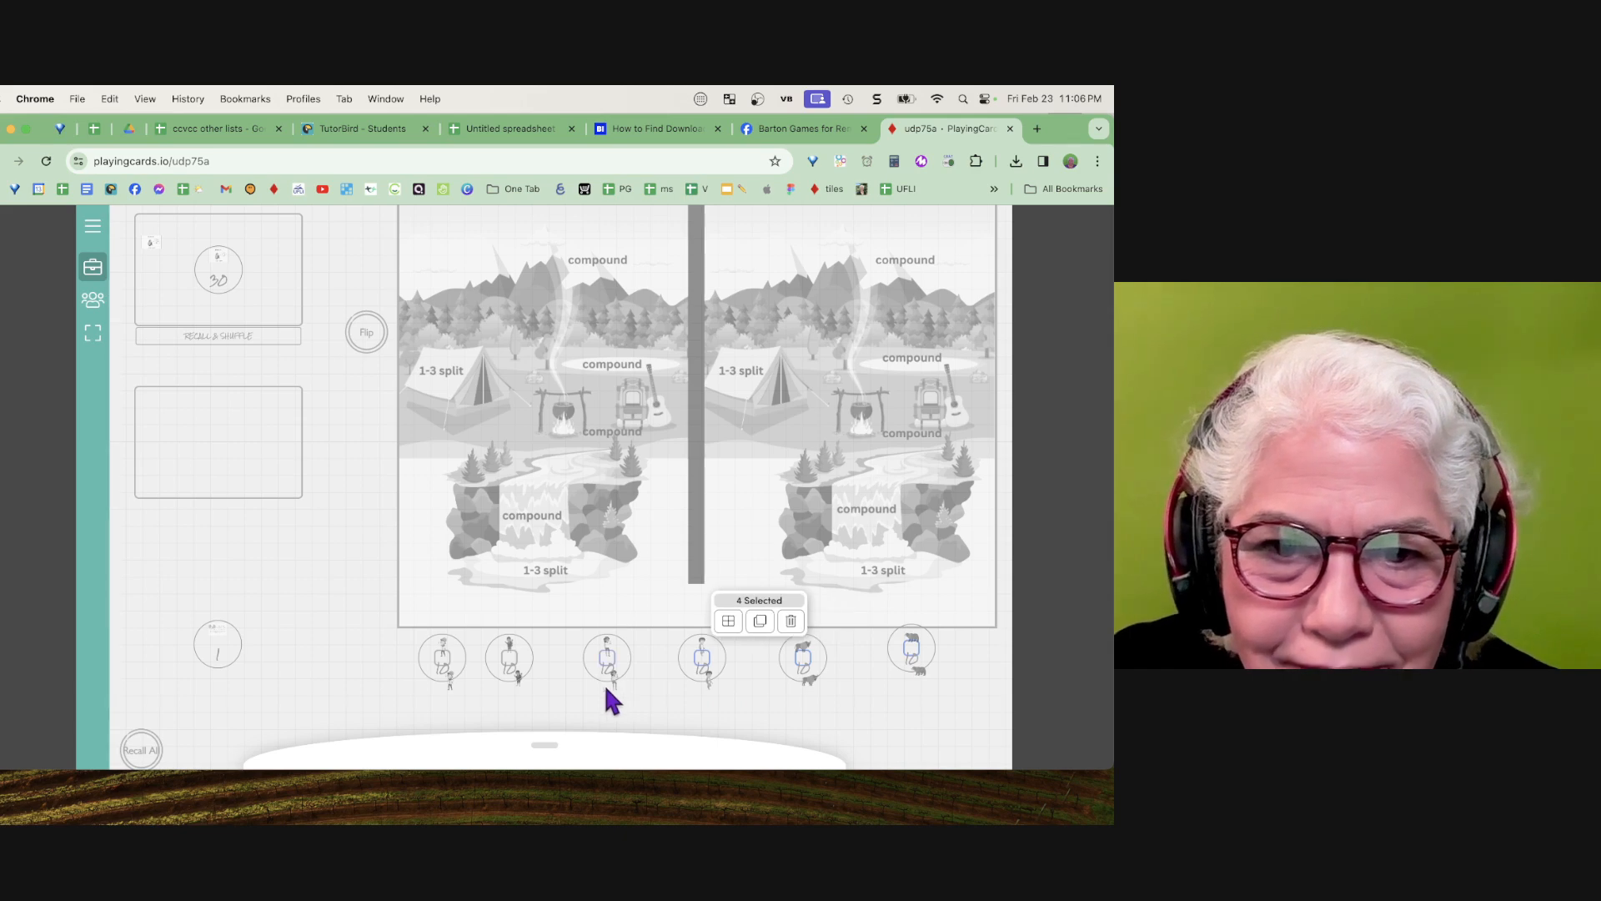
{"action": "left_click", "coordinate": [519, 680], "text": "shift"}
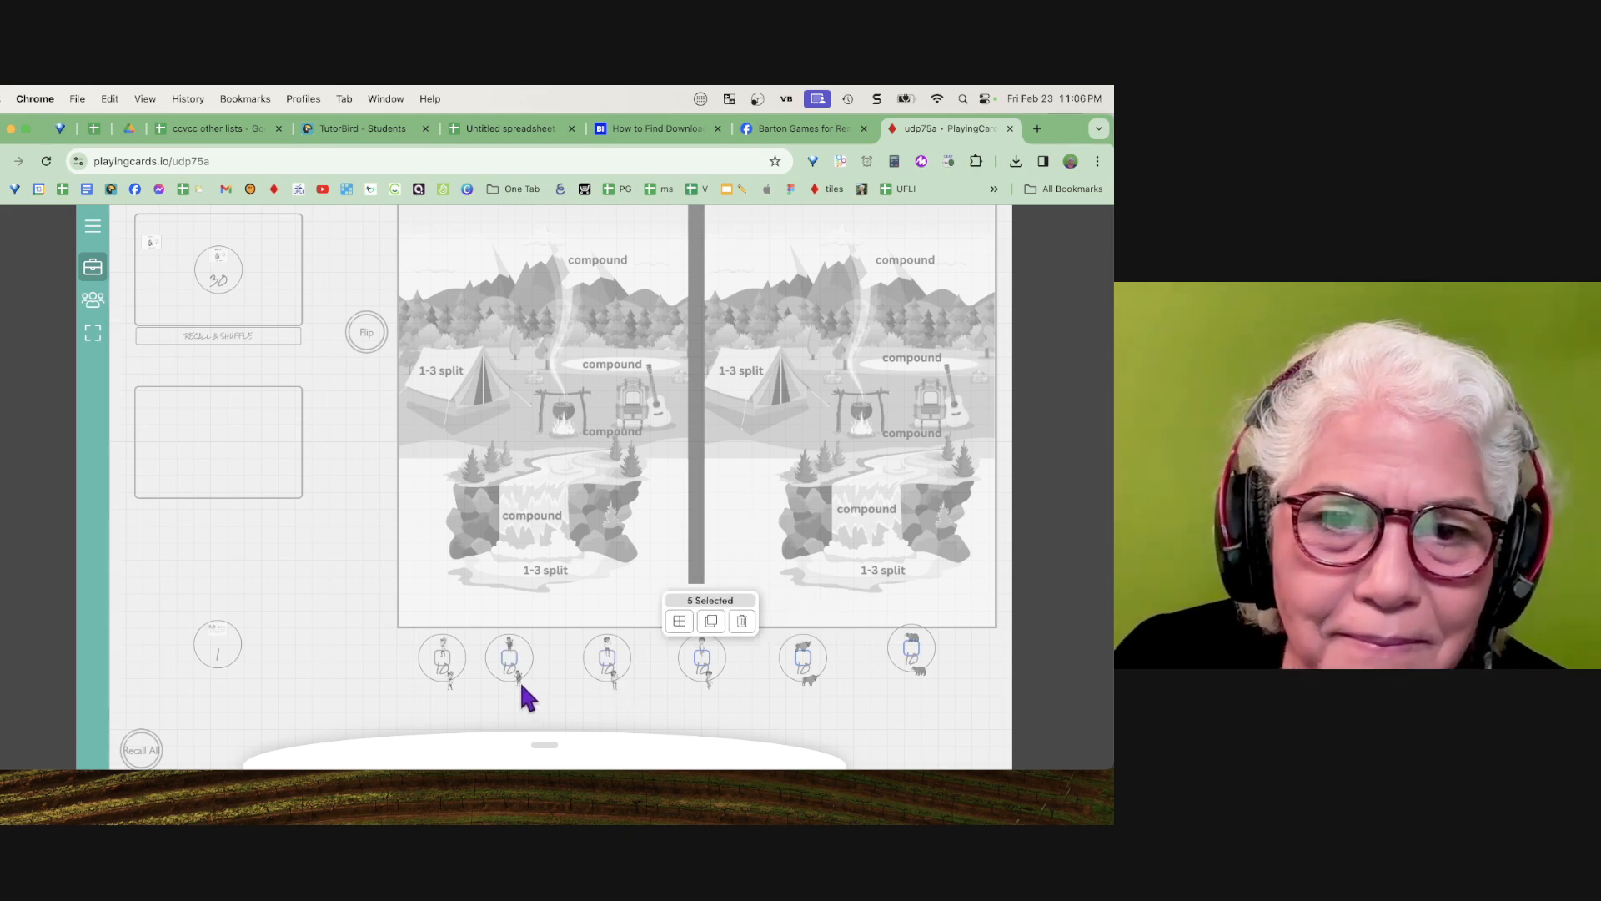
{"action": "left_click", "coordinate": [450, 684], "text": "shift"}
{"action": "left_click", "coordinate": [648, 627]}
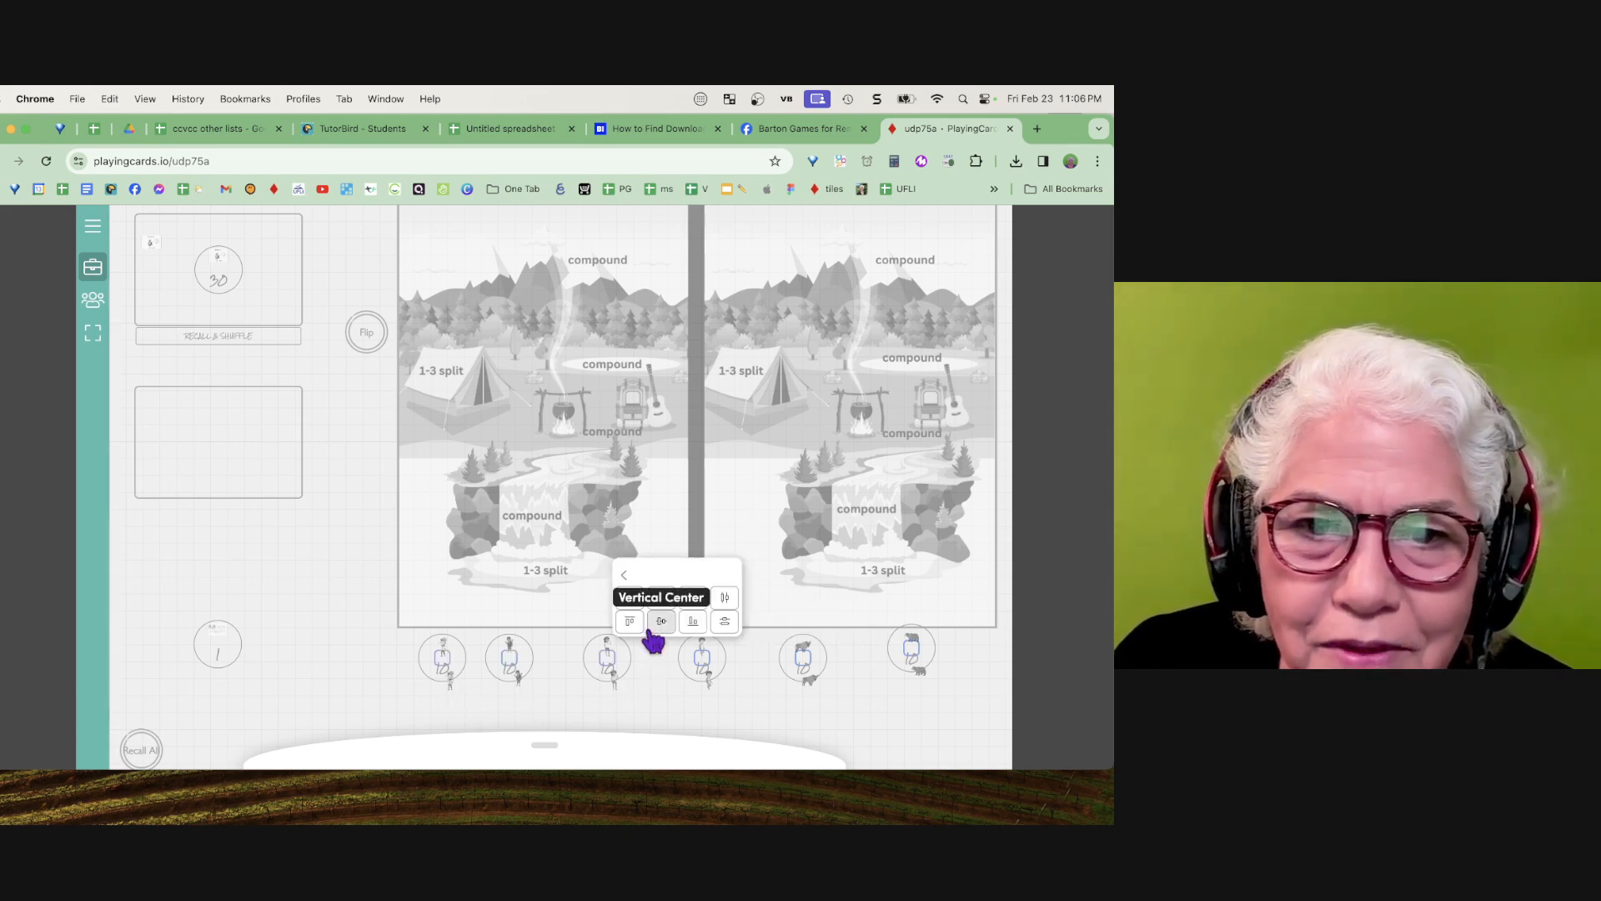
{"action": "left_click", "coordinate": [661, 623]}
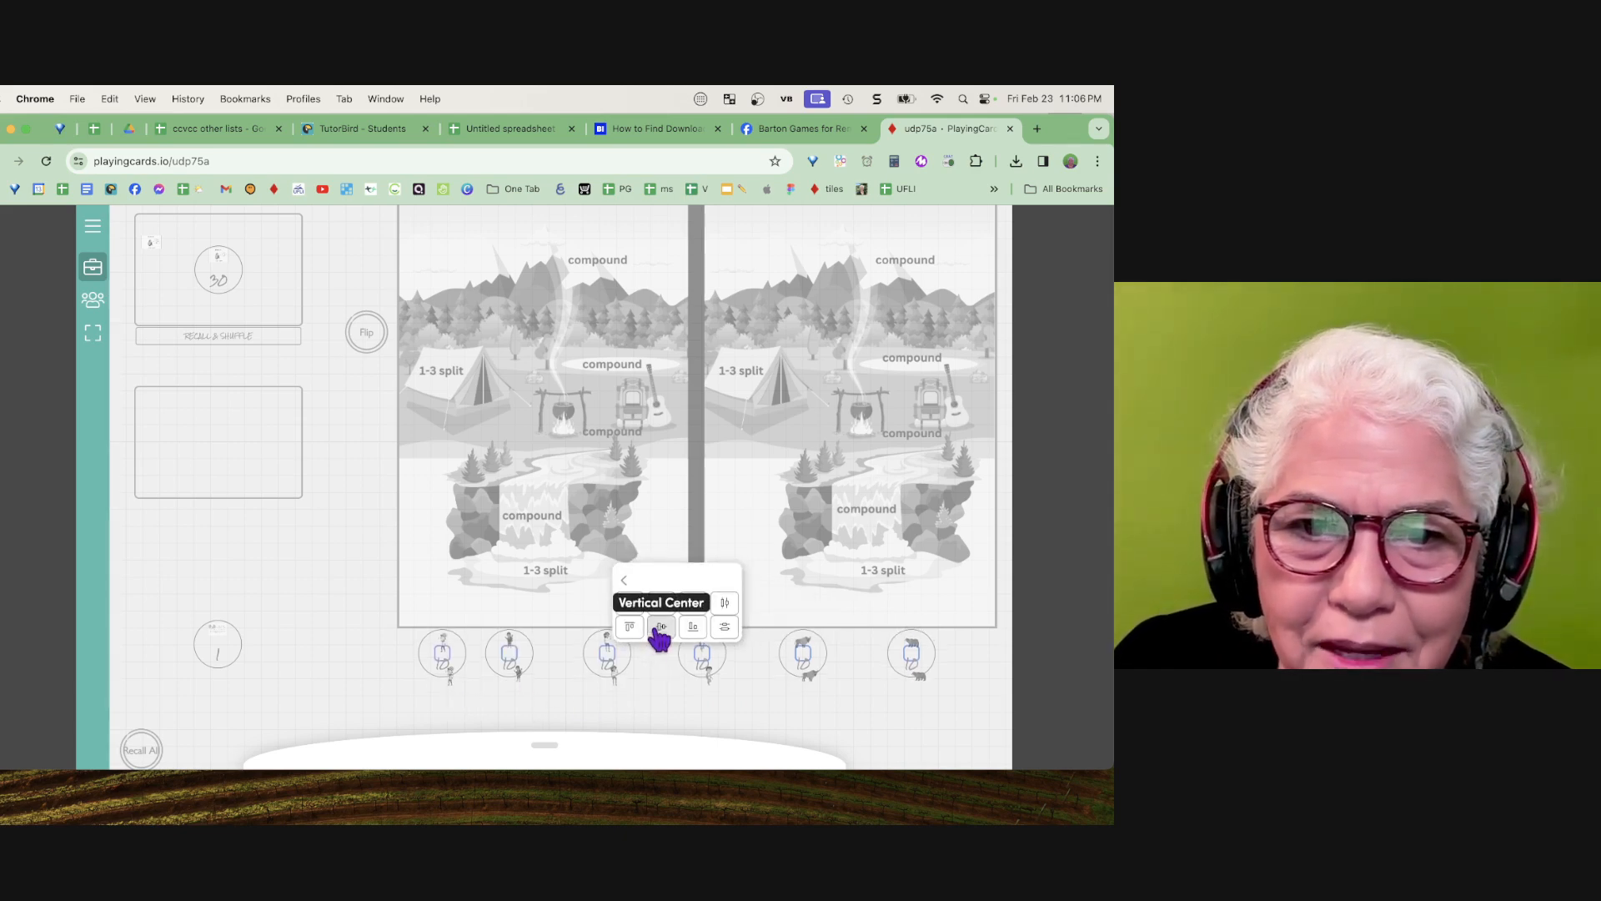
{"action": "left_click", "coordinate": [727, 604]}
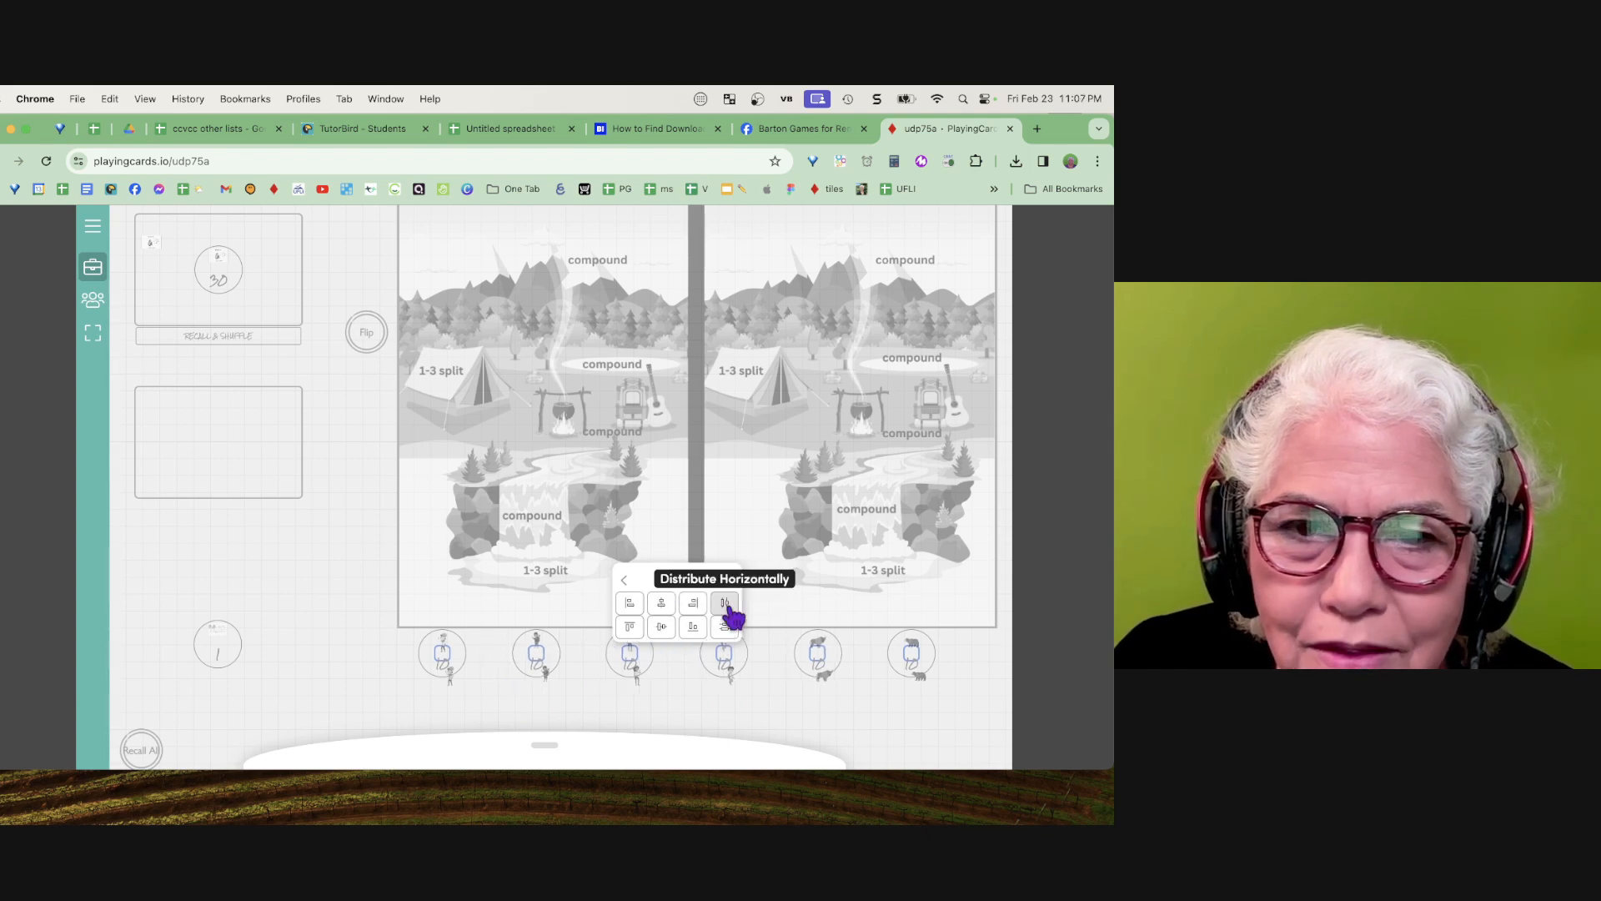
Reselect all six piece holders and move them together further down from the board's lower edge
{"action": "left_click", "coordinate": [726, 670]}
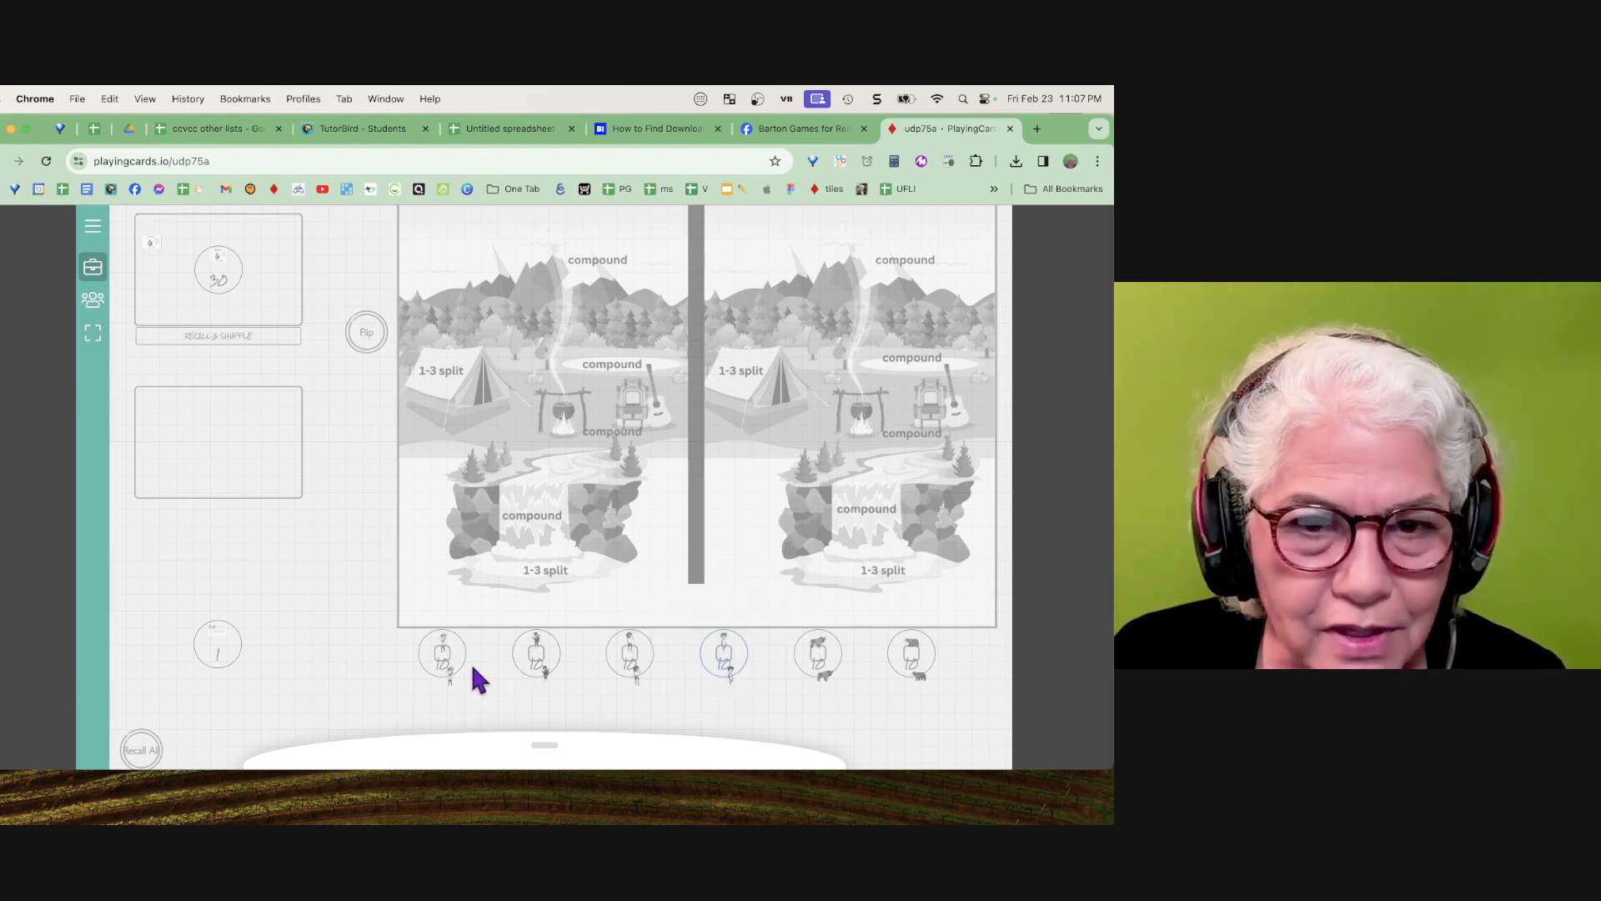
{"action": "left_click", "coordinate": [450, 678]}
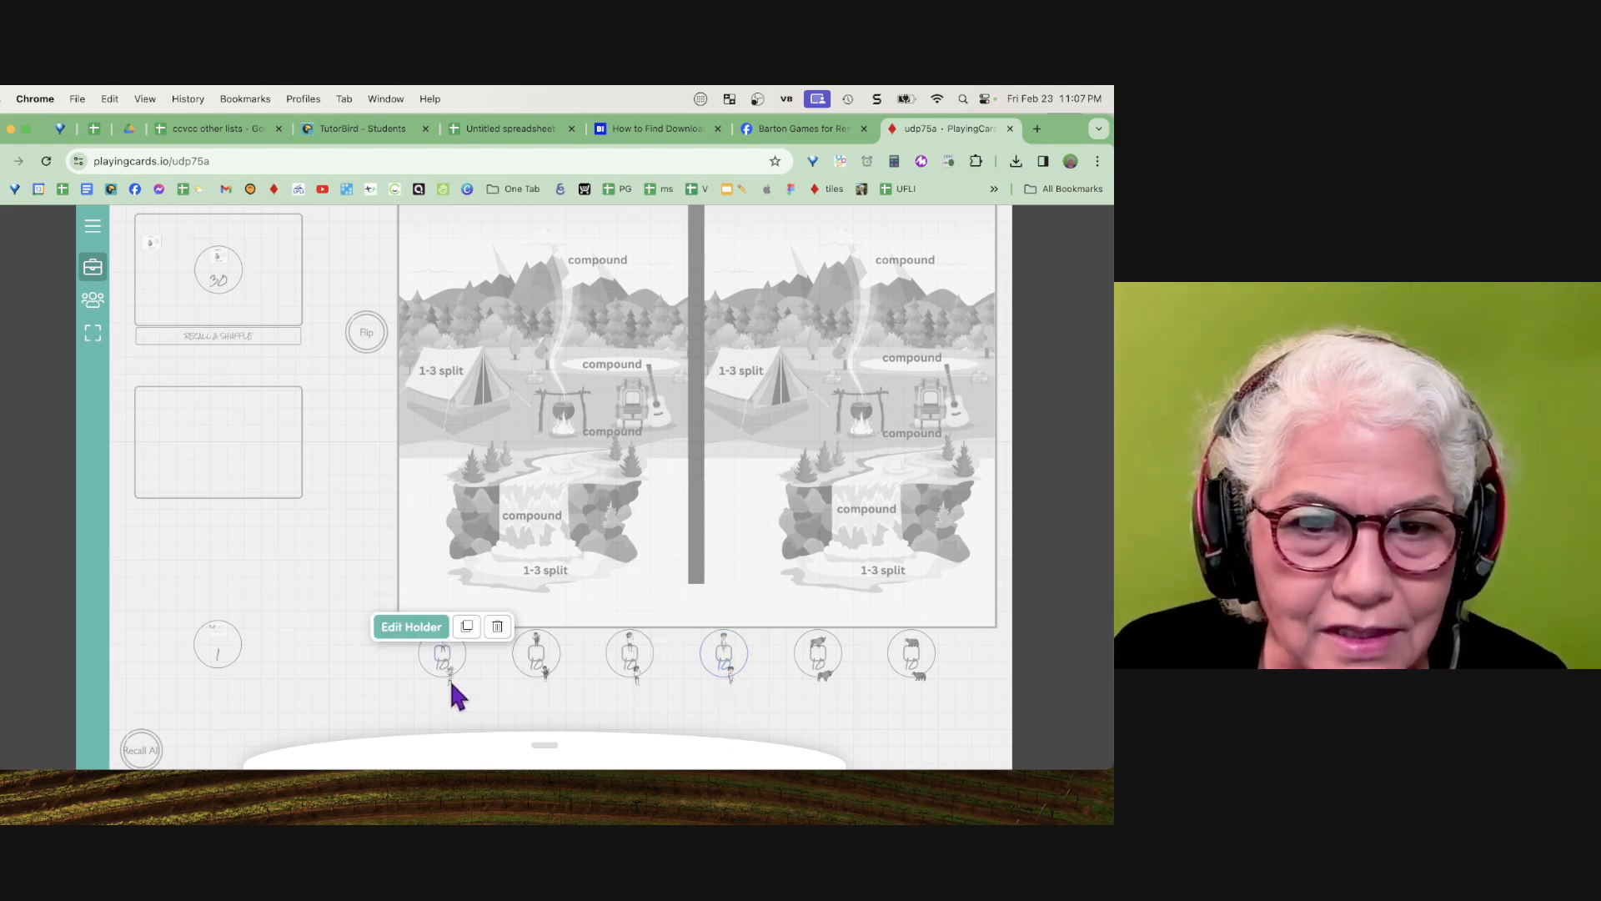
{"action": "left_click", "coordinate": [544, 677], "text": "shift"}
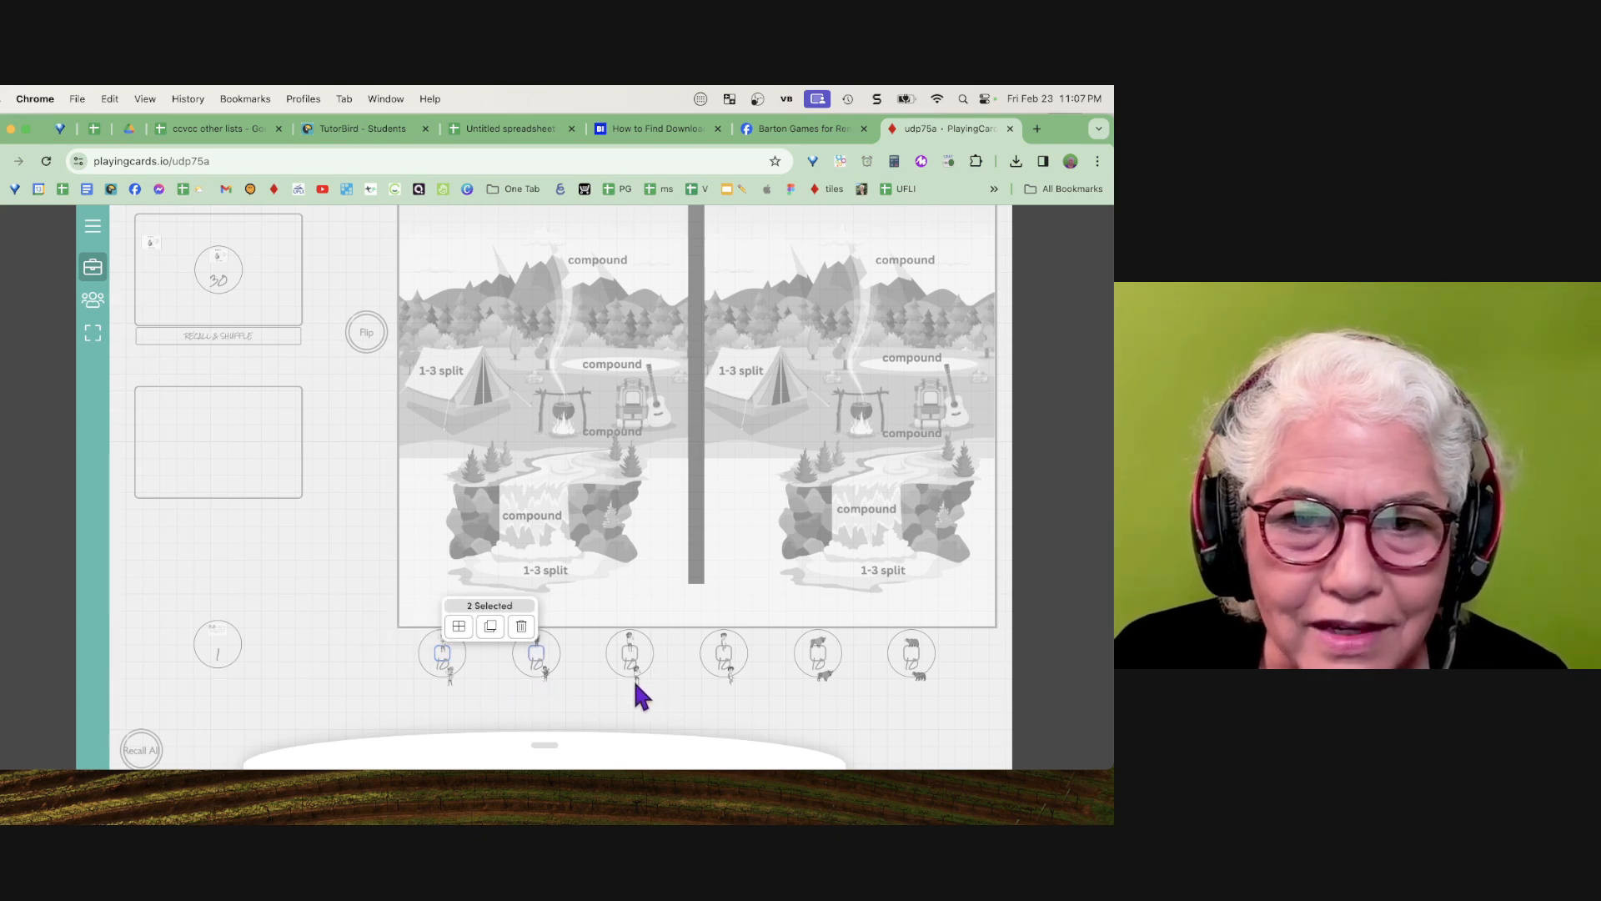
{"action": "left_click", "coordinate": [635, 694], "text": "shift"}
{"action": "left_click", "coordinate": [734, 676], "text": "shift"}
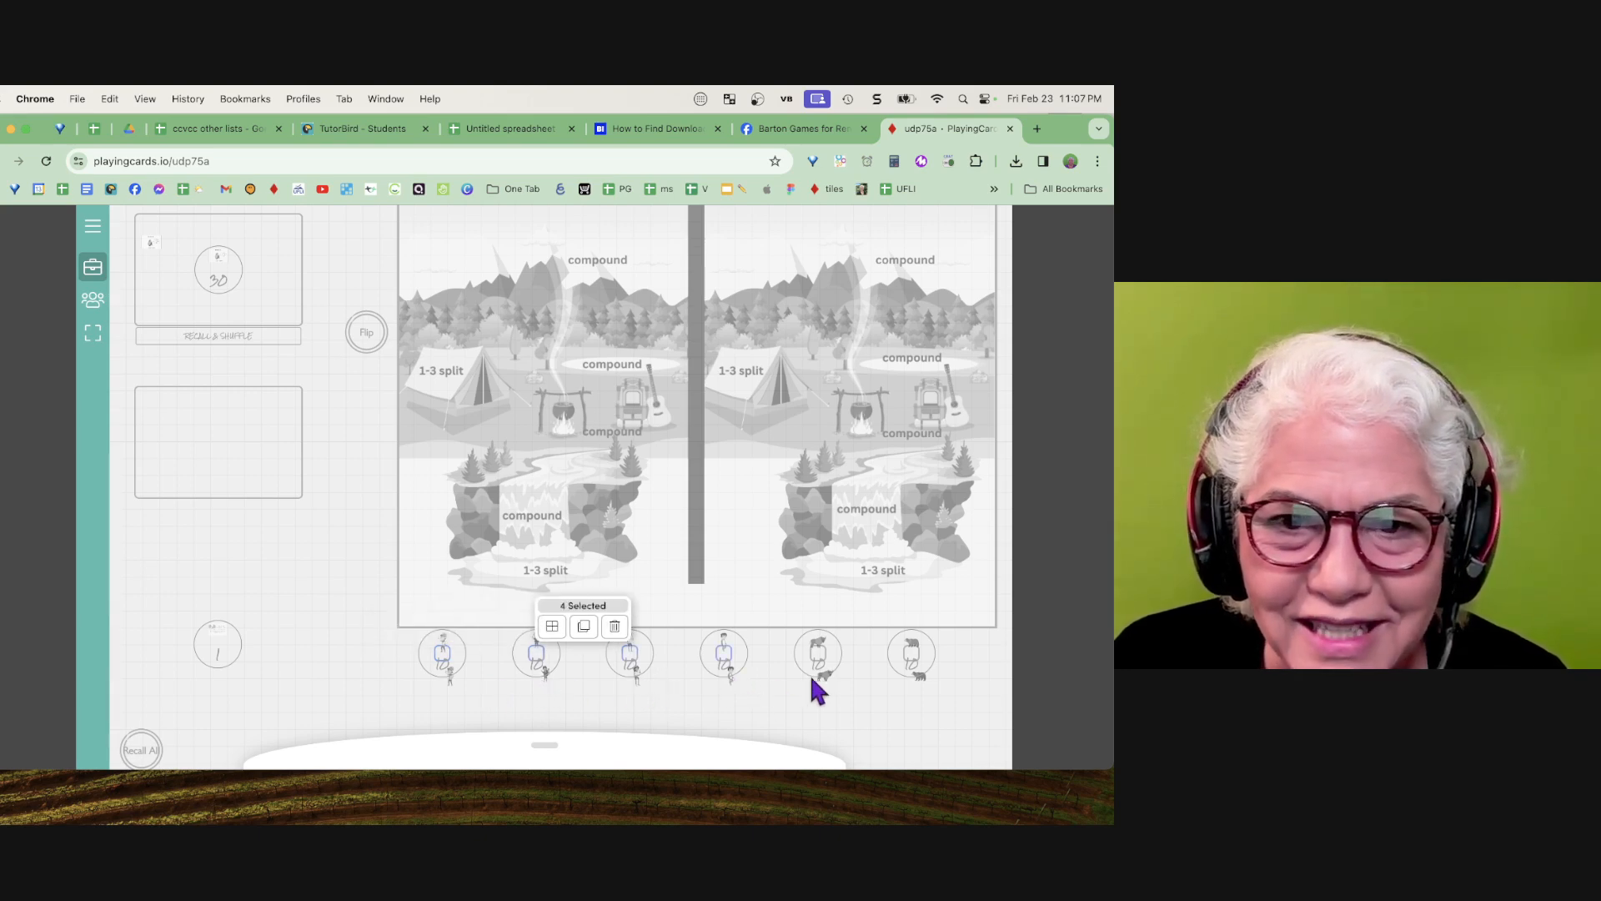
{"action": "left_click", "coordinate": [832, 677], "text": "shift"}
{"action": "left_click", "coordinate": [919, 674], "text": "shift"}
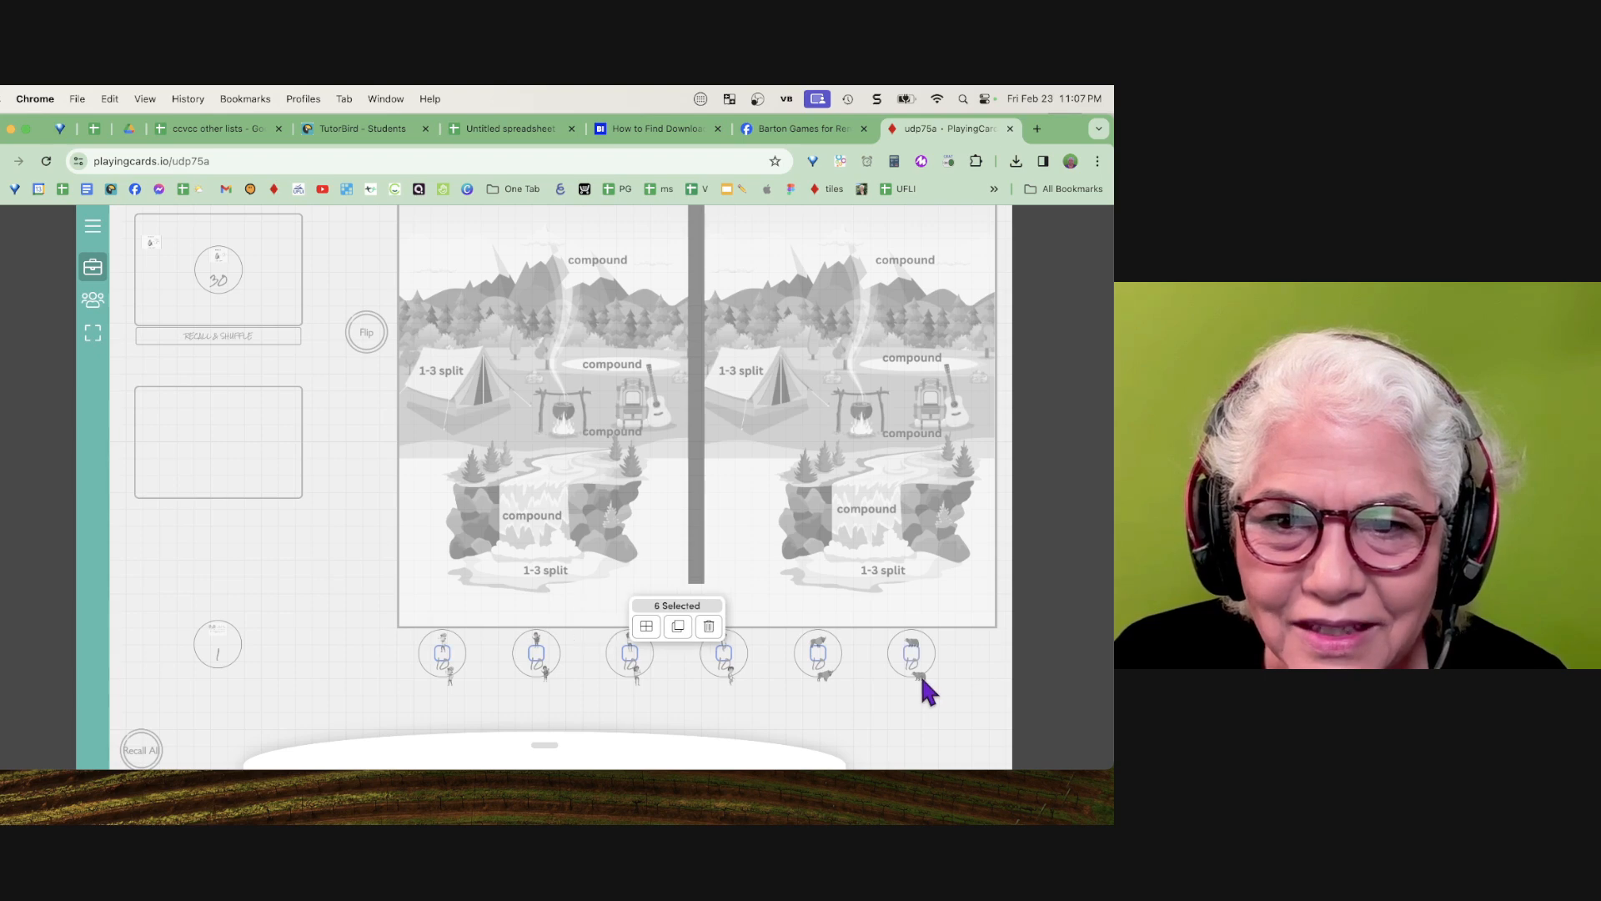
{"action": "left_click_drag", "start_coordinate": [923, 680], "coordinate": [927, 720]}
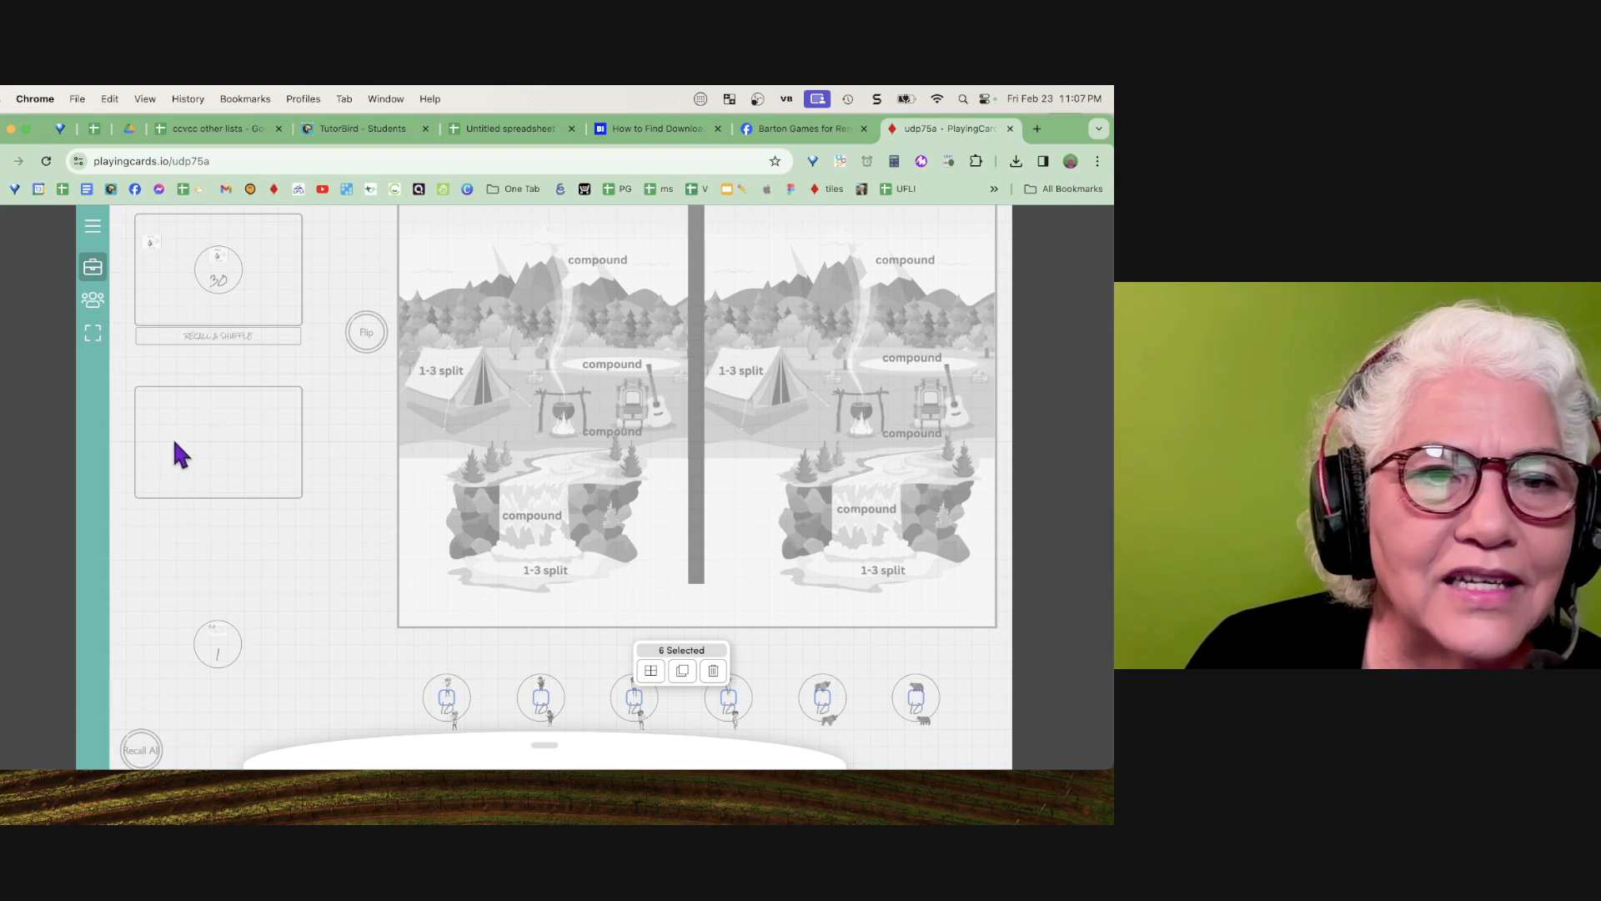
Open the card collection in the Recall & Shuffle holder for editing and review its template and card list
{"action": "left_click", "coordinate": [221, 282]}
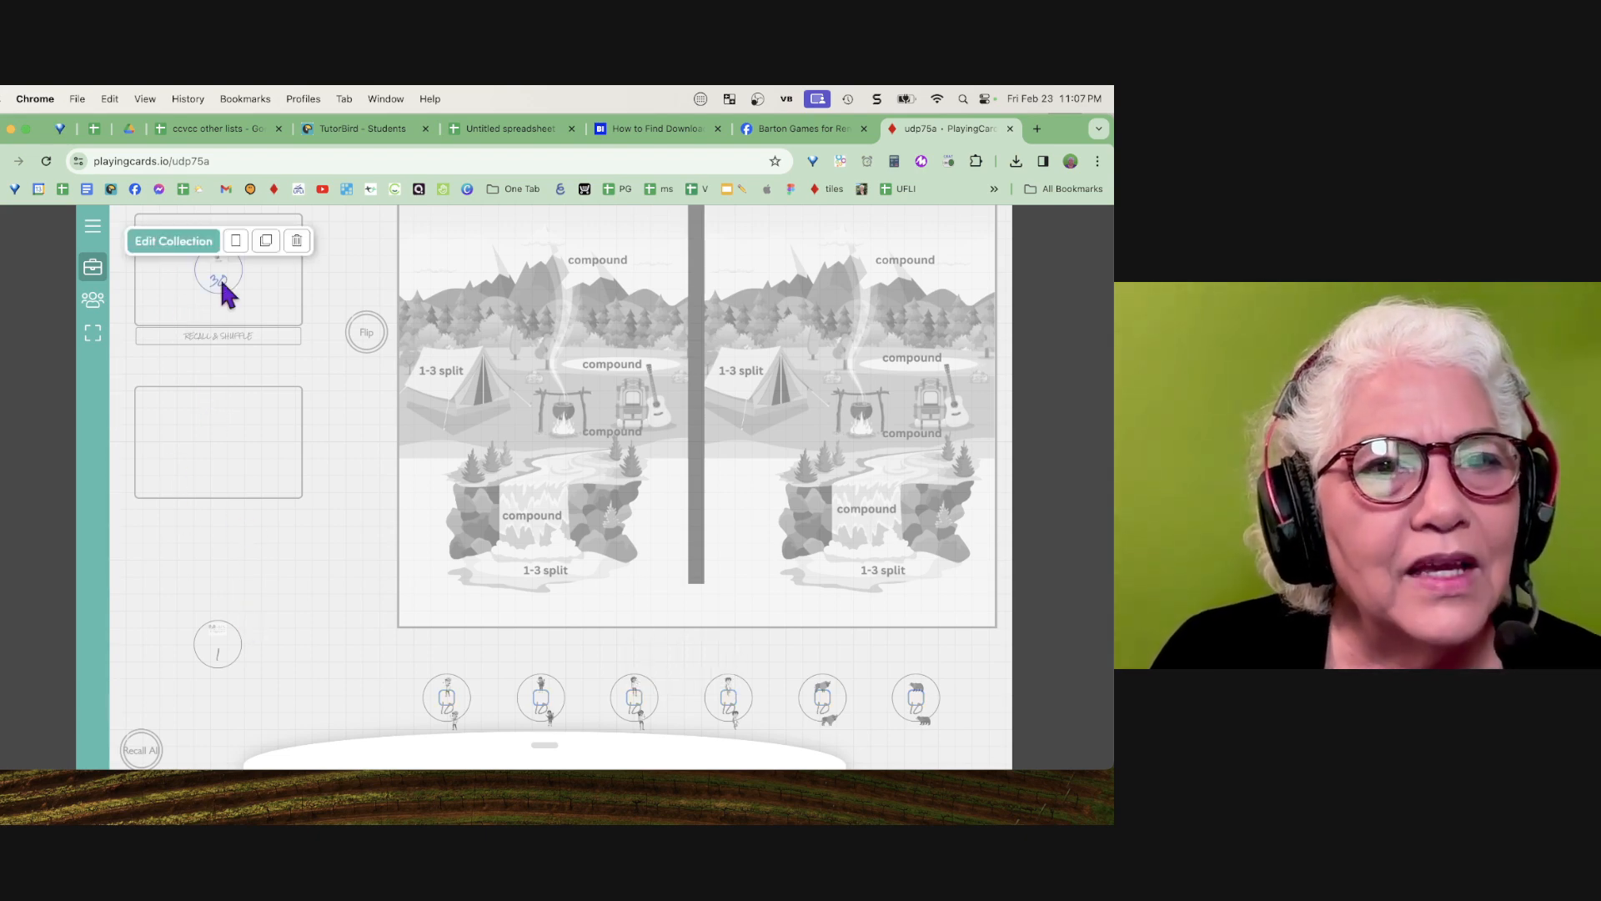
{"action": "left_click", "coordinate": [178, 250]}
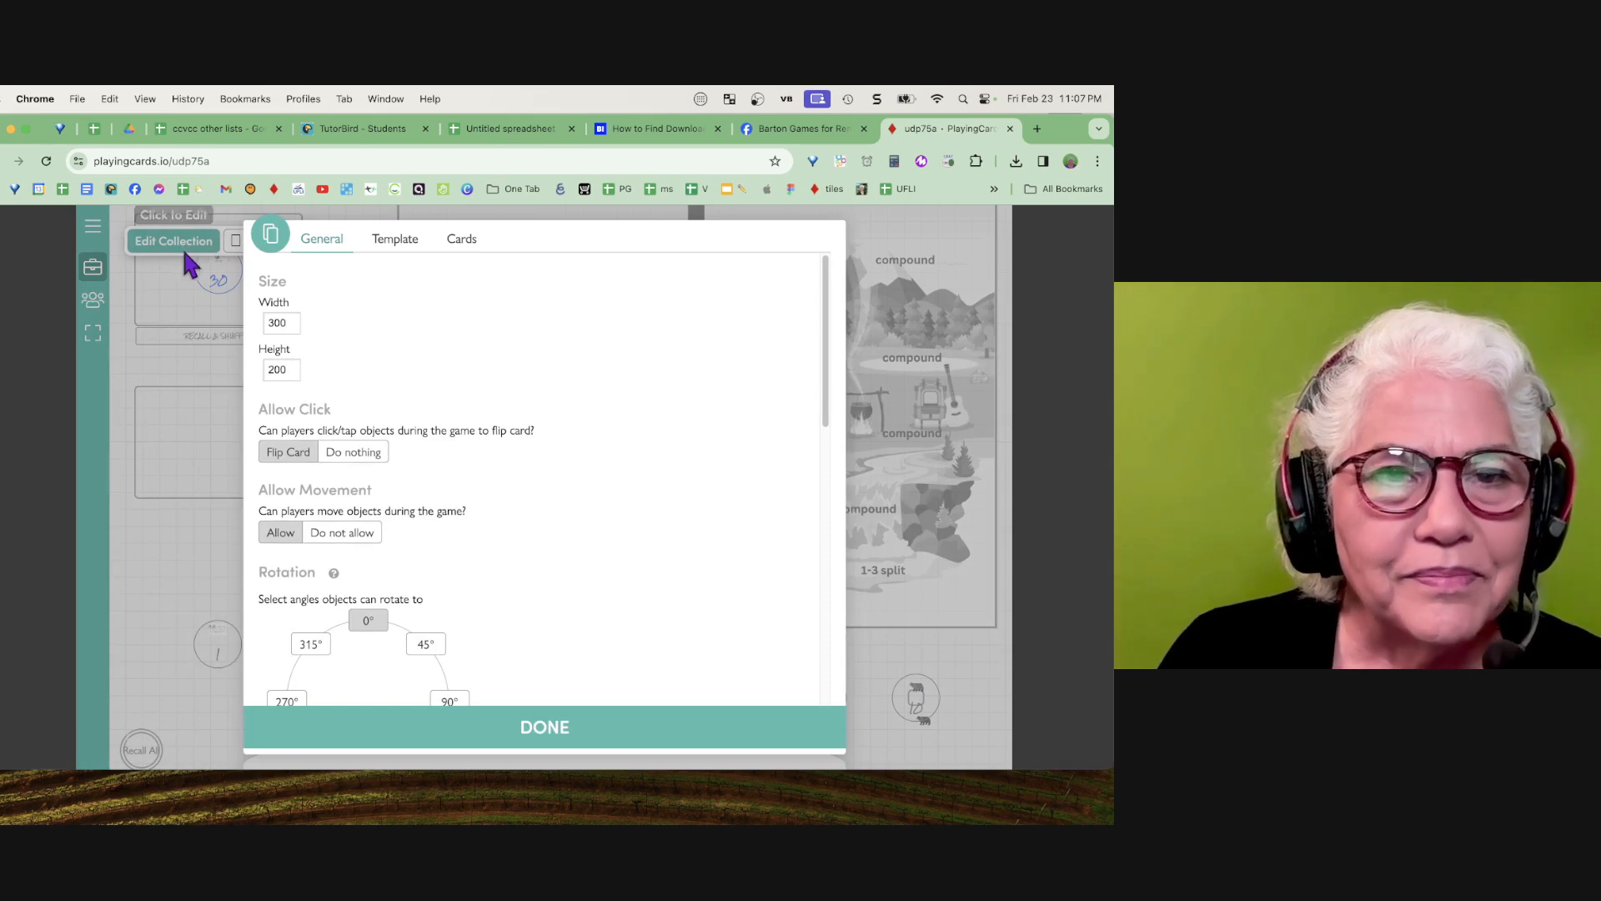
{"action": "left_click", "coordinate": [388, 248]}
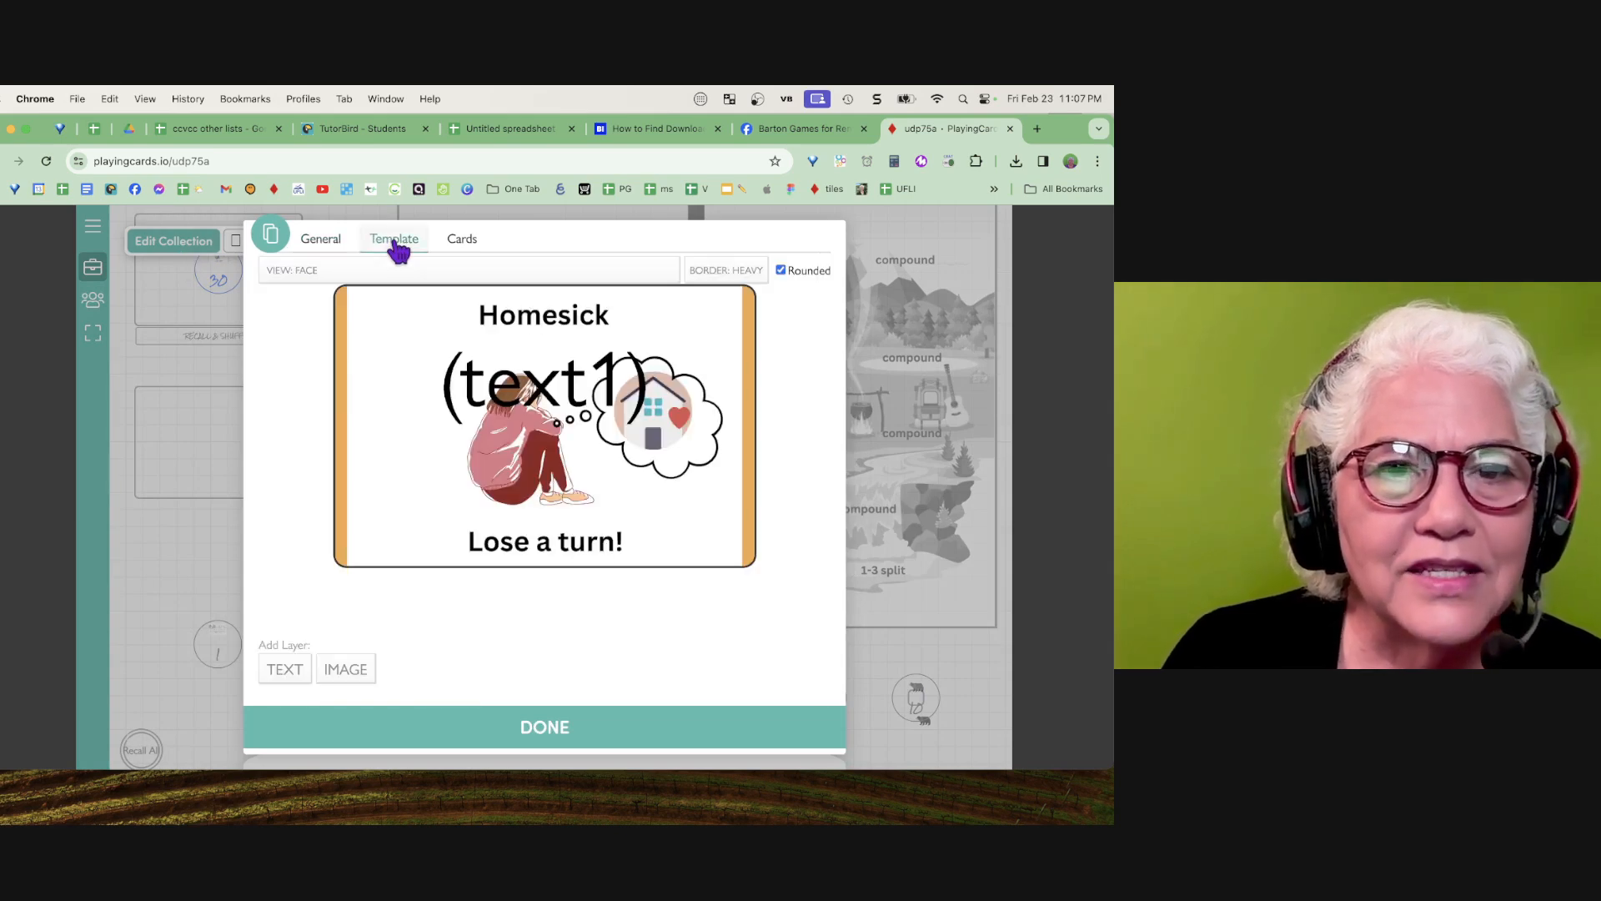
{"action": "left_click", "coordinate": [463, 242]}
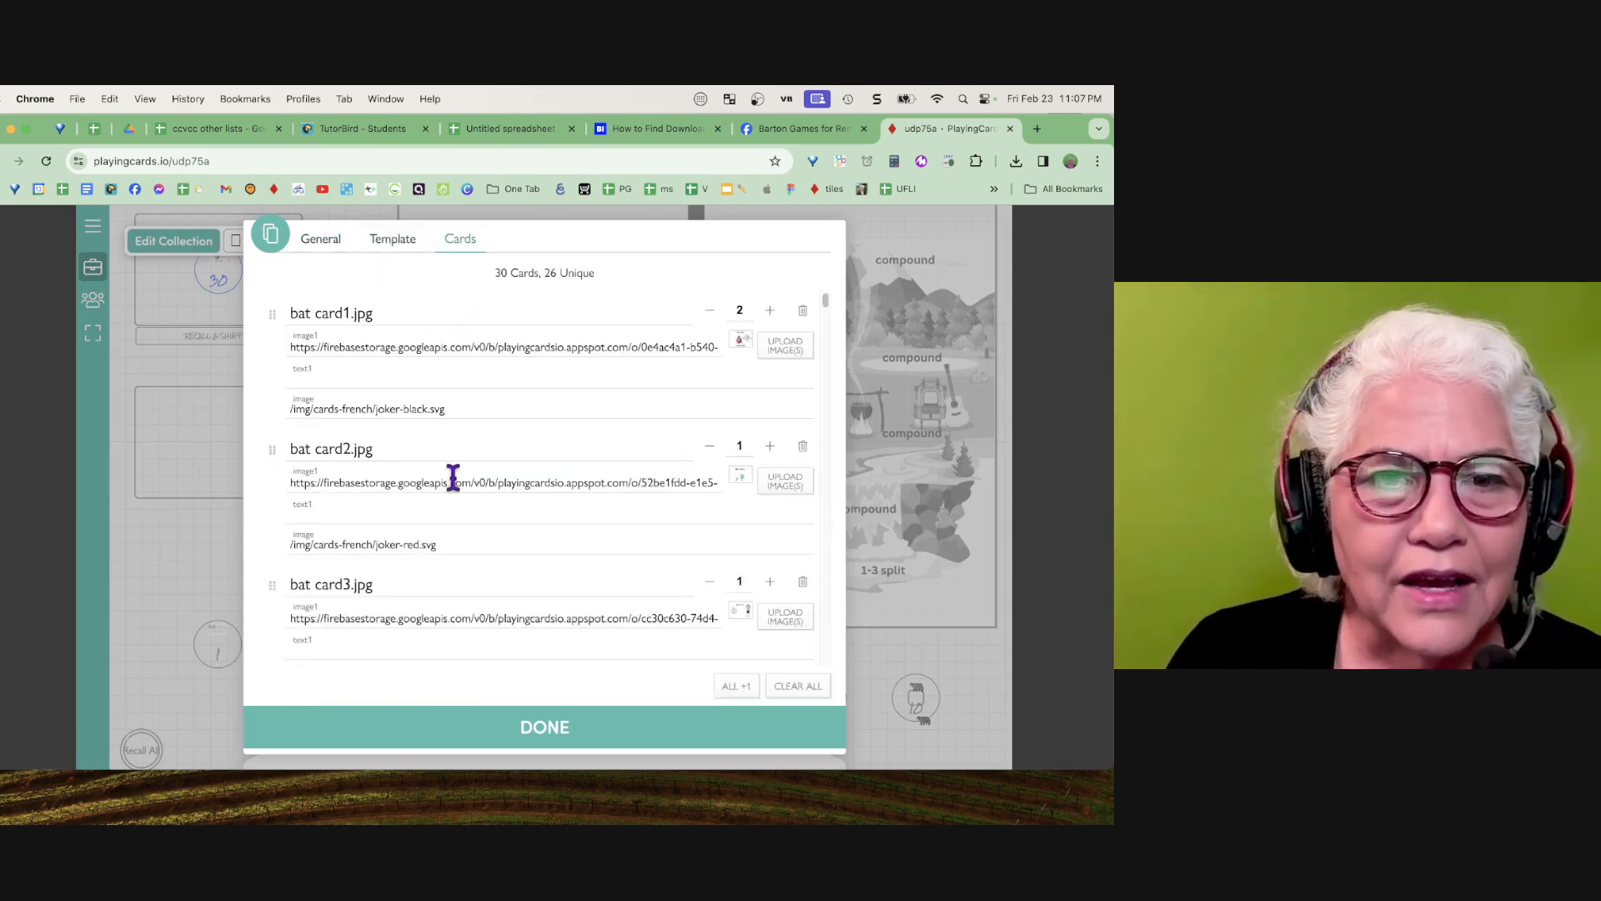
{"action": "scroll", "coordinate": [446, 475], "scroll_direction": "down", "scroll_amount": 2}
{"action": "scroll", "coordinate": [334, 383], "scroll_direction": "down", "scroll_amount": 15}
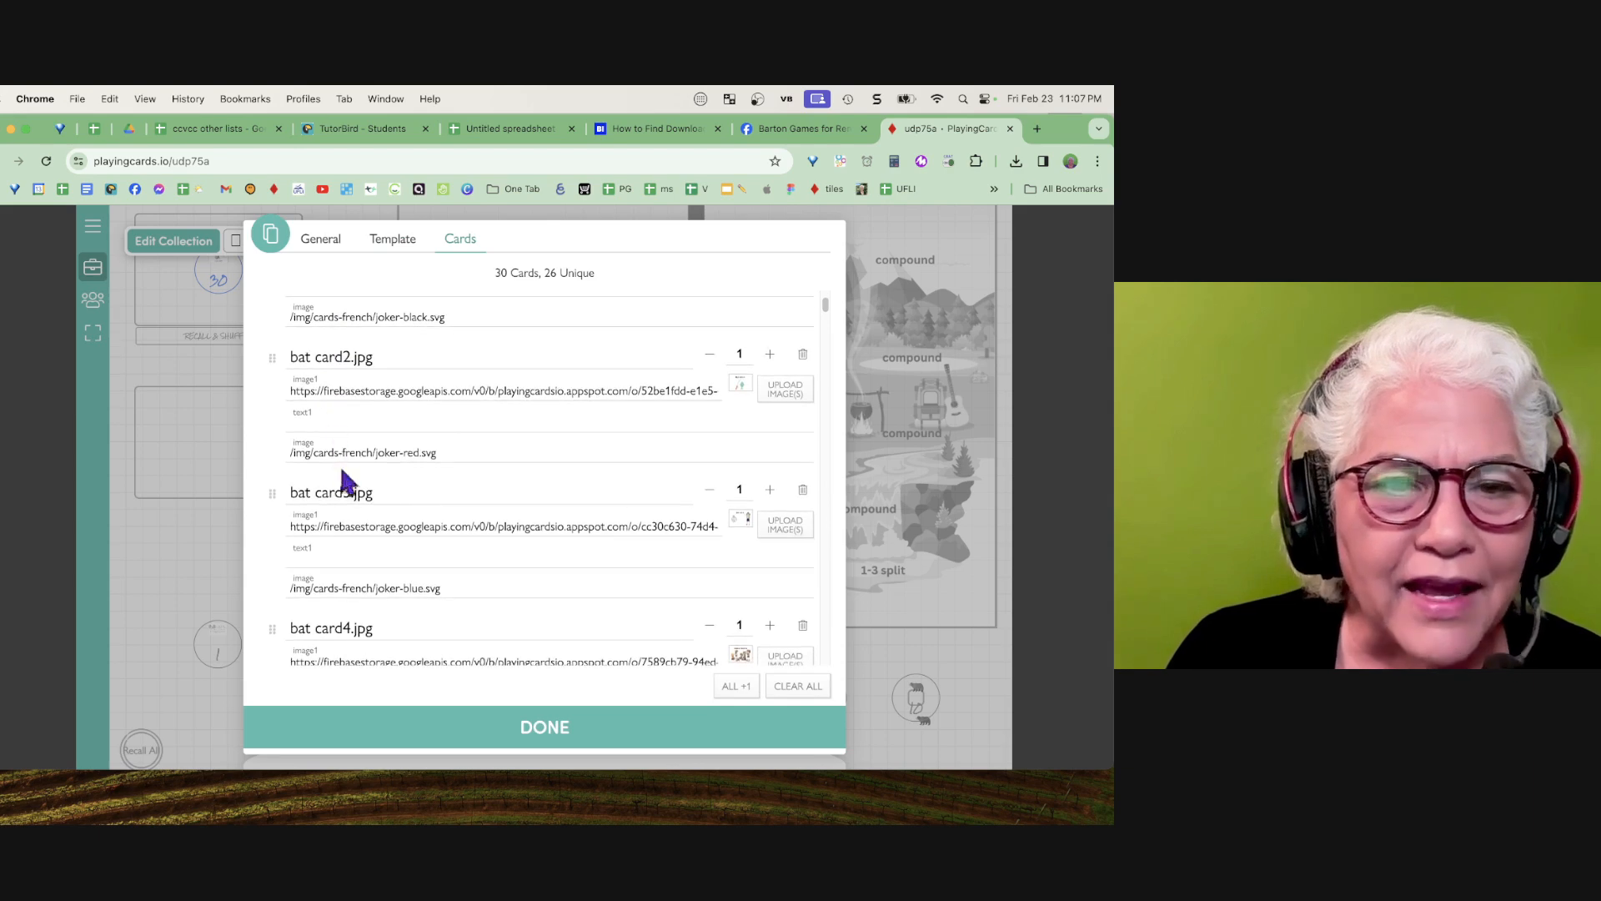
{"action": "scroll", "coordinate": [343, 480], "scroll_direction": "down", "scroll_amount": 15}
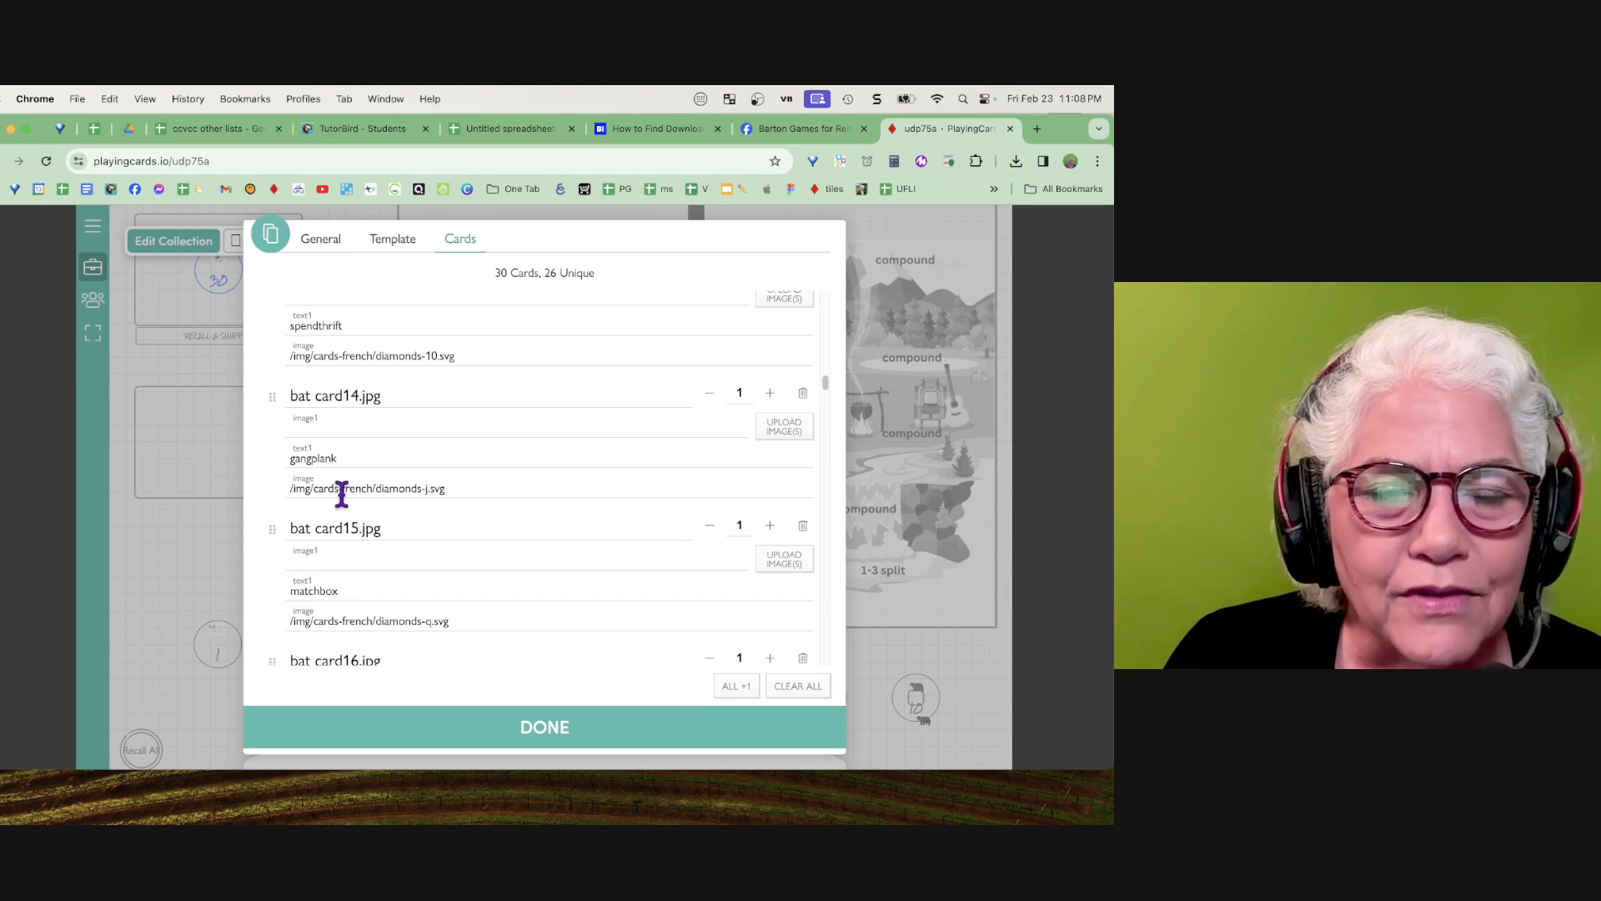
{"action": "scroll", "coordinate": [454, 479], "scroll_direction": "up", "scroll_amount": 20}
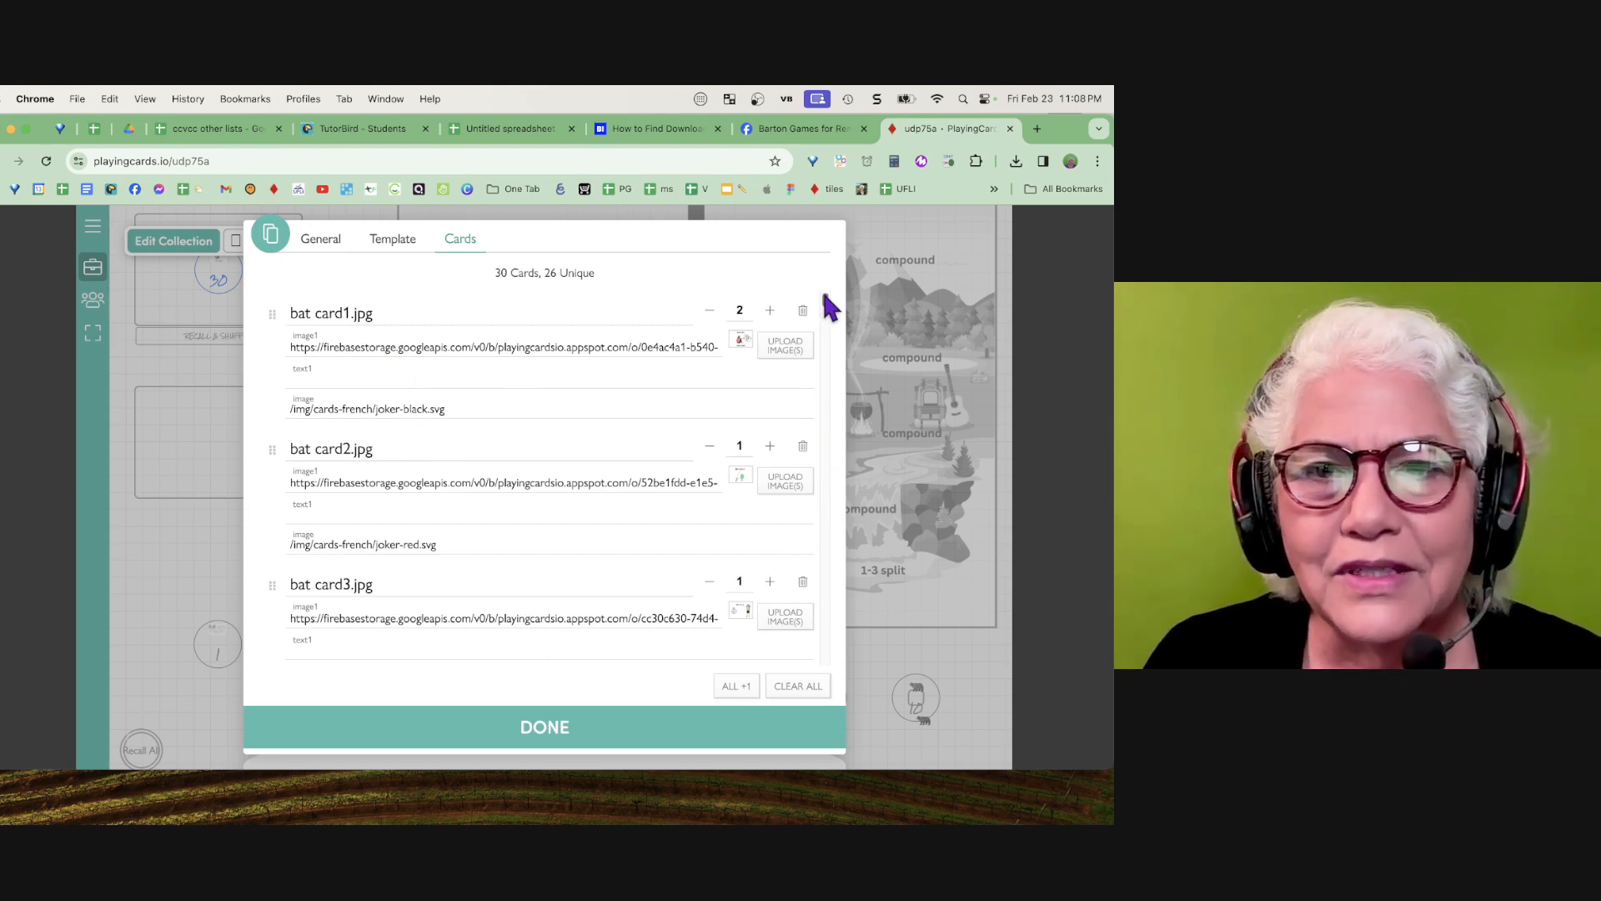
Export the collection's card list to a CSV file and save it as cards.csv in Downloads
{"action": "left_click_drag", "start_coordinate": [825, 297], "coordinate": [841, 669]}
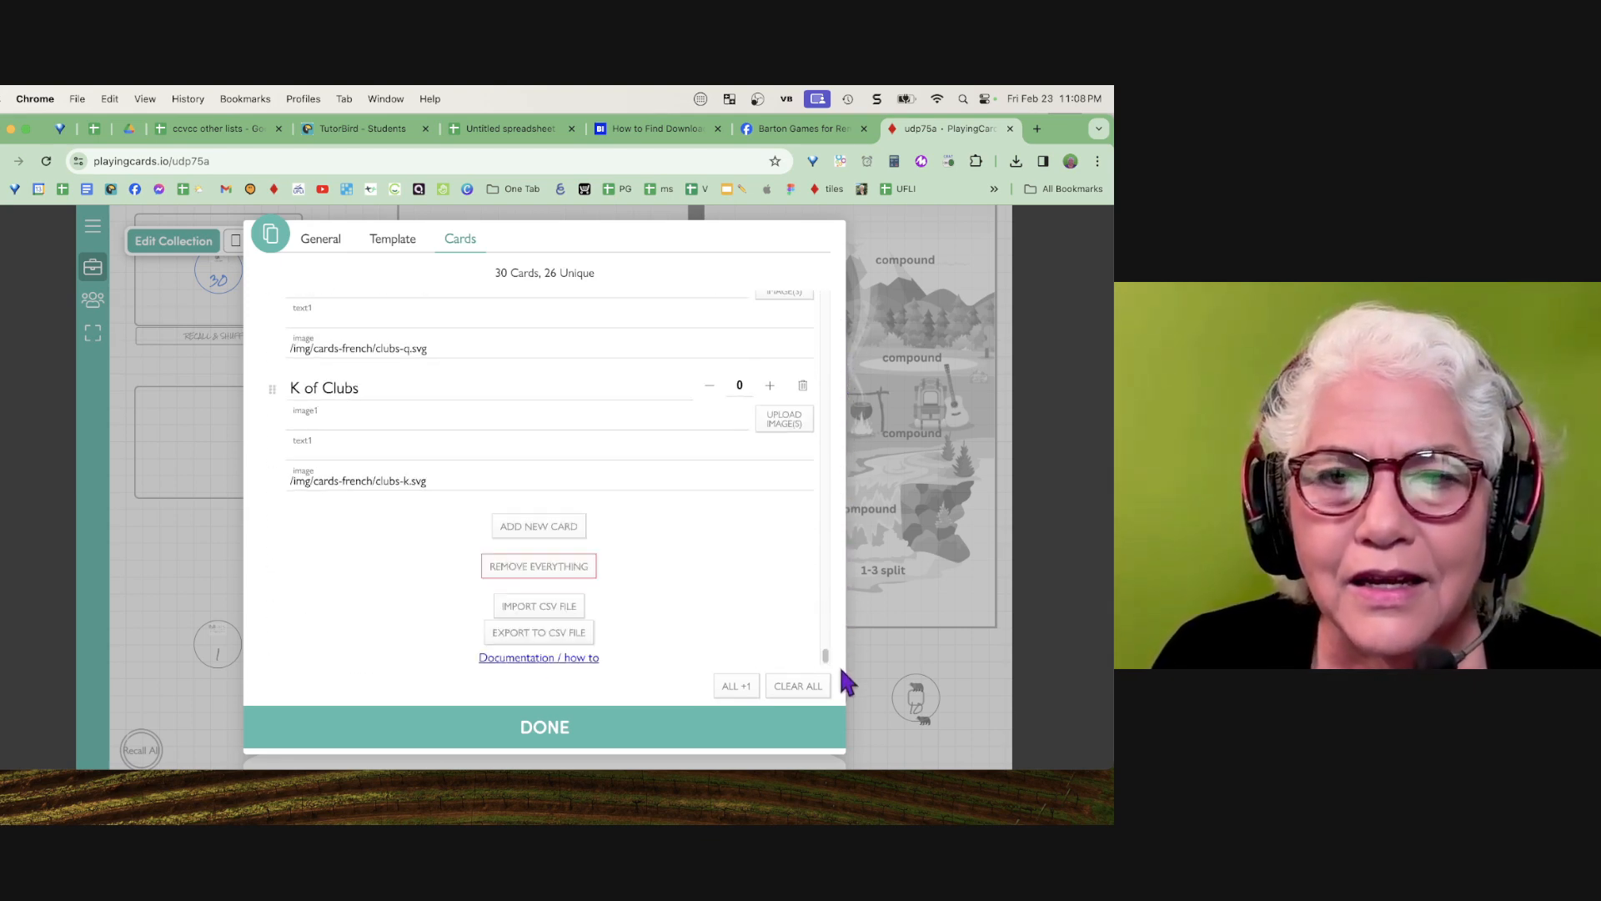
{"action": "left_click", "coordinate": [539, 632]}
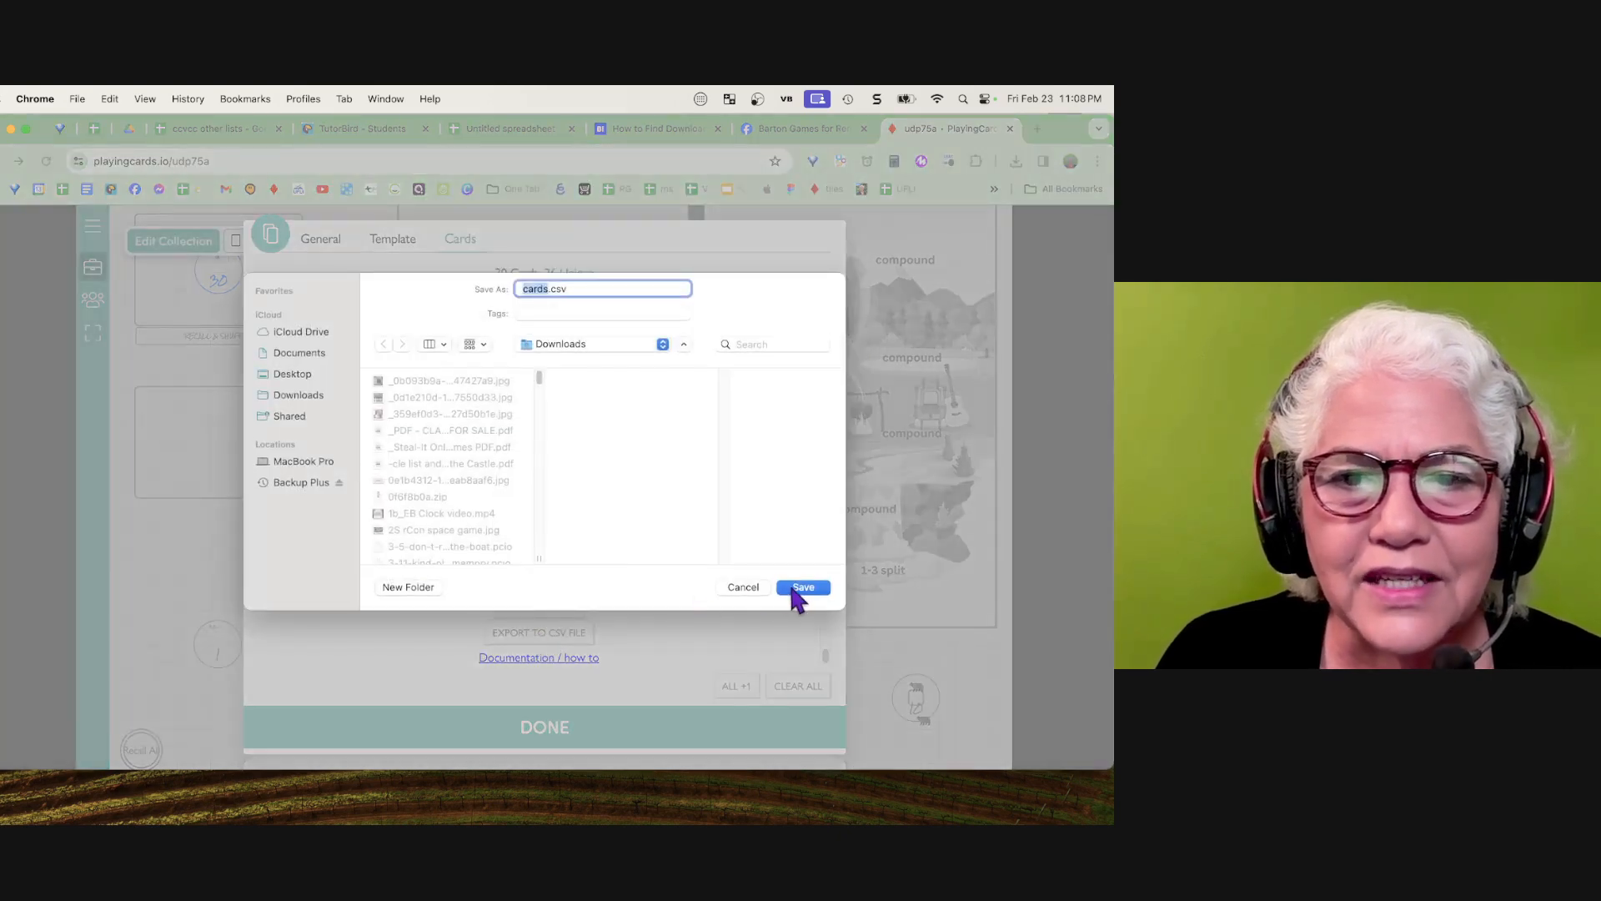
{"action": "left_click", "coordinate": [802, 588]}
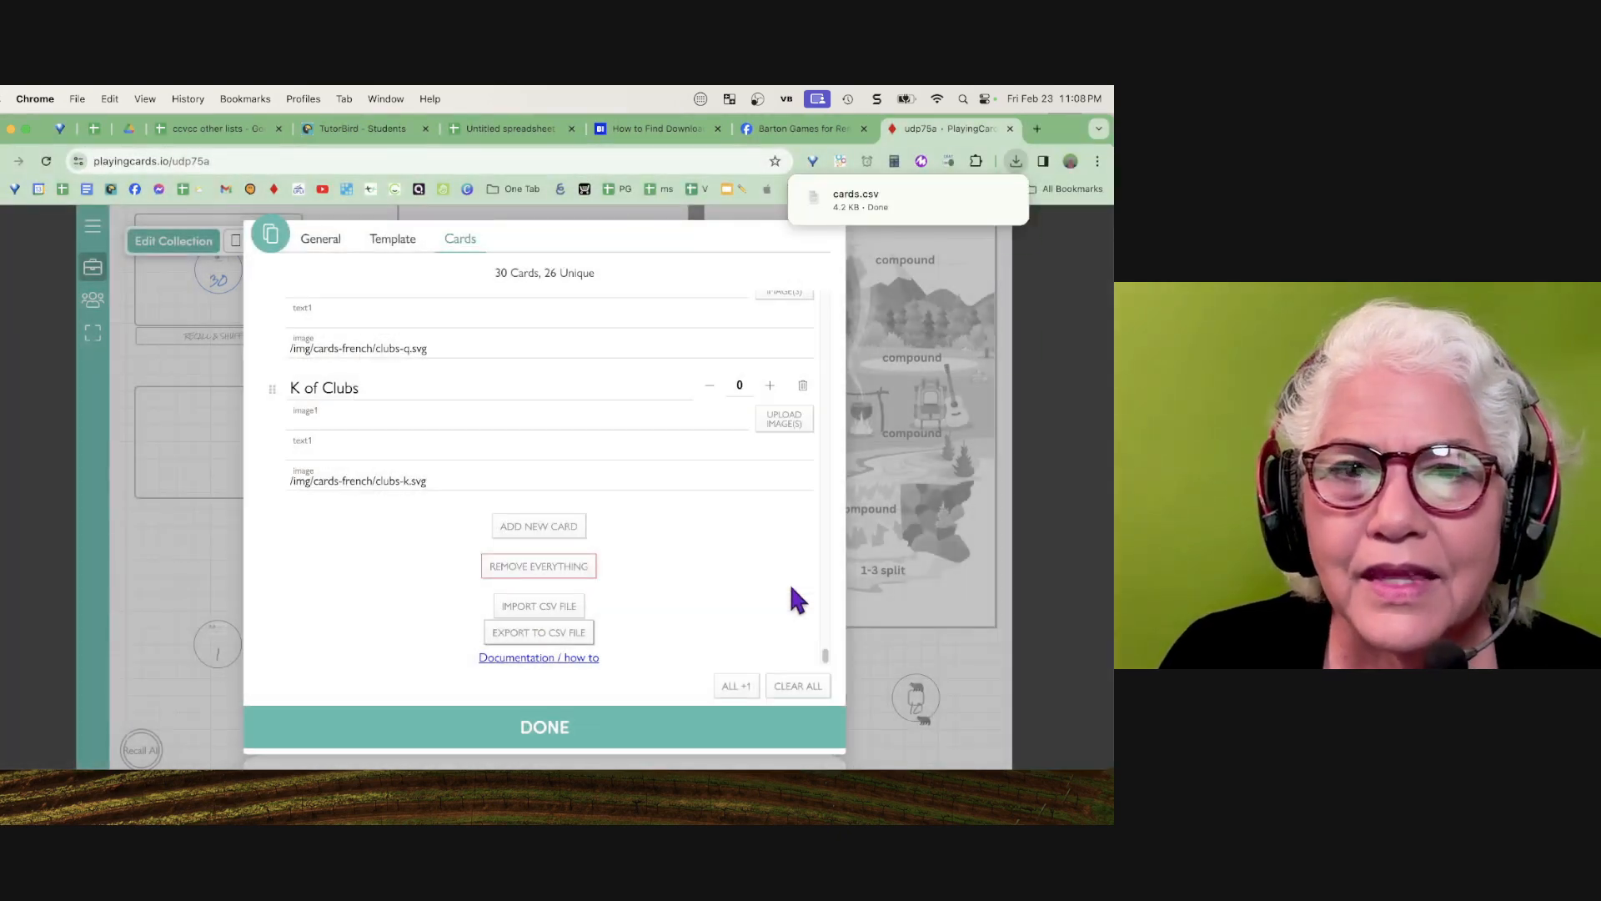
Switch to the blank Google Sheets spreadsheet and import the downloaded cards.csv, replacing the spreadsheet with automatic separator detection
{"action": "left_click", "coordinate": [504, 129]}
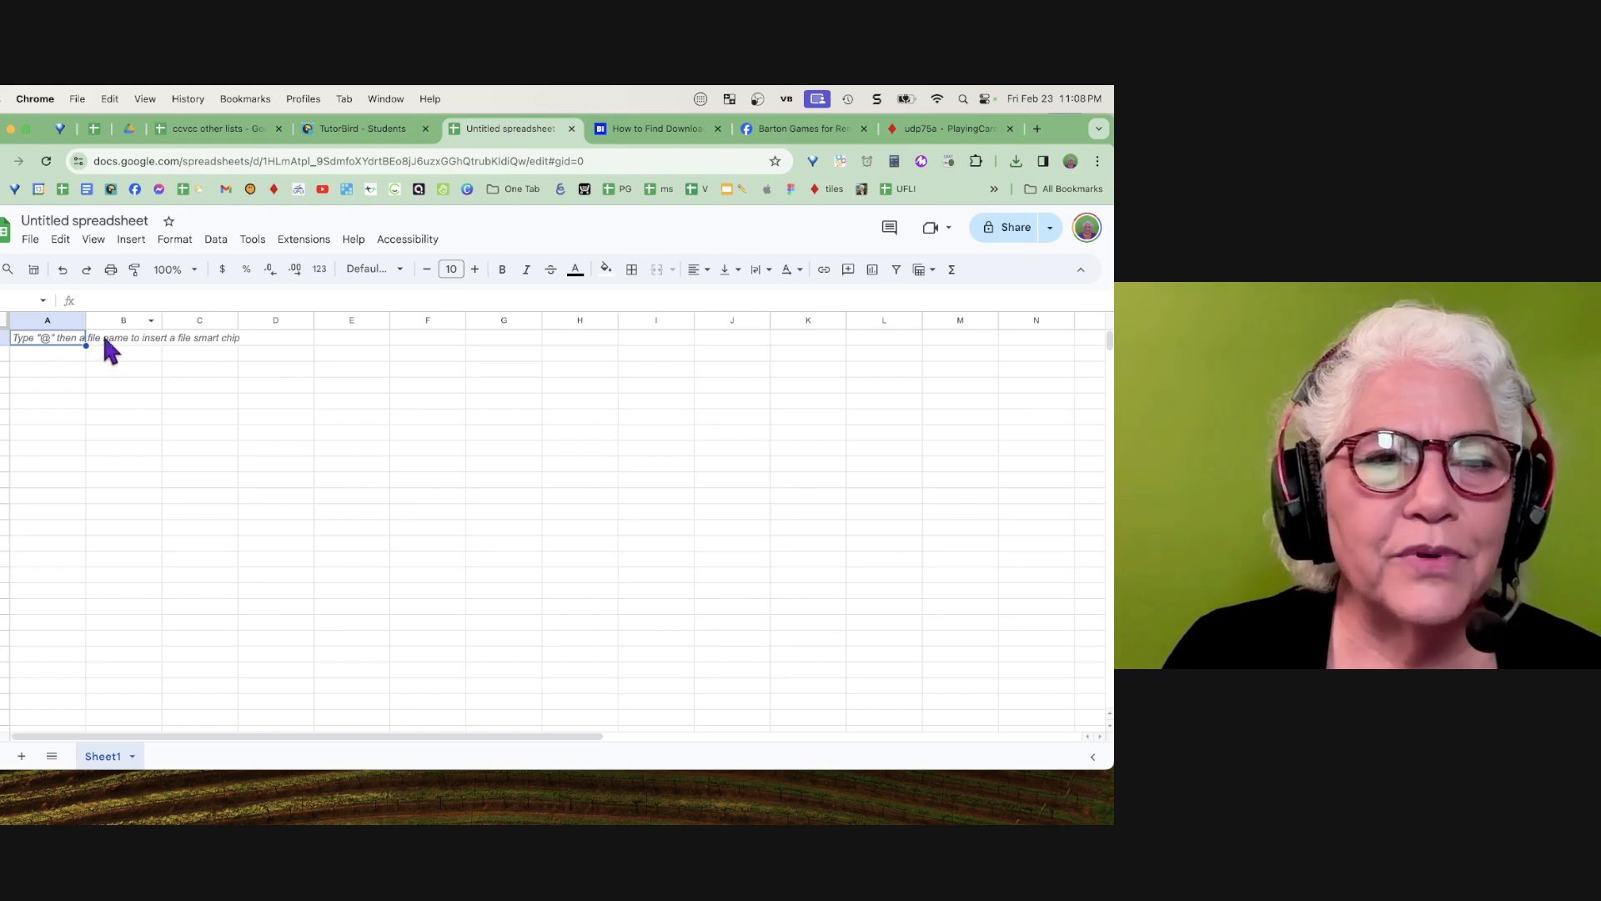
{"action": "left_click", "coordinate": [30, 240]}
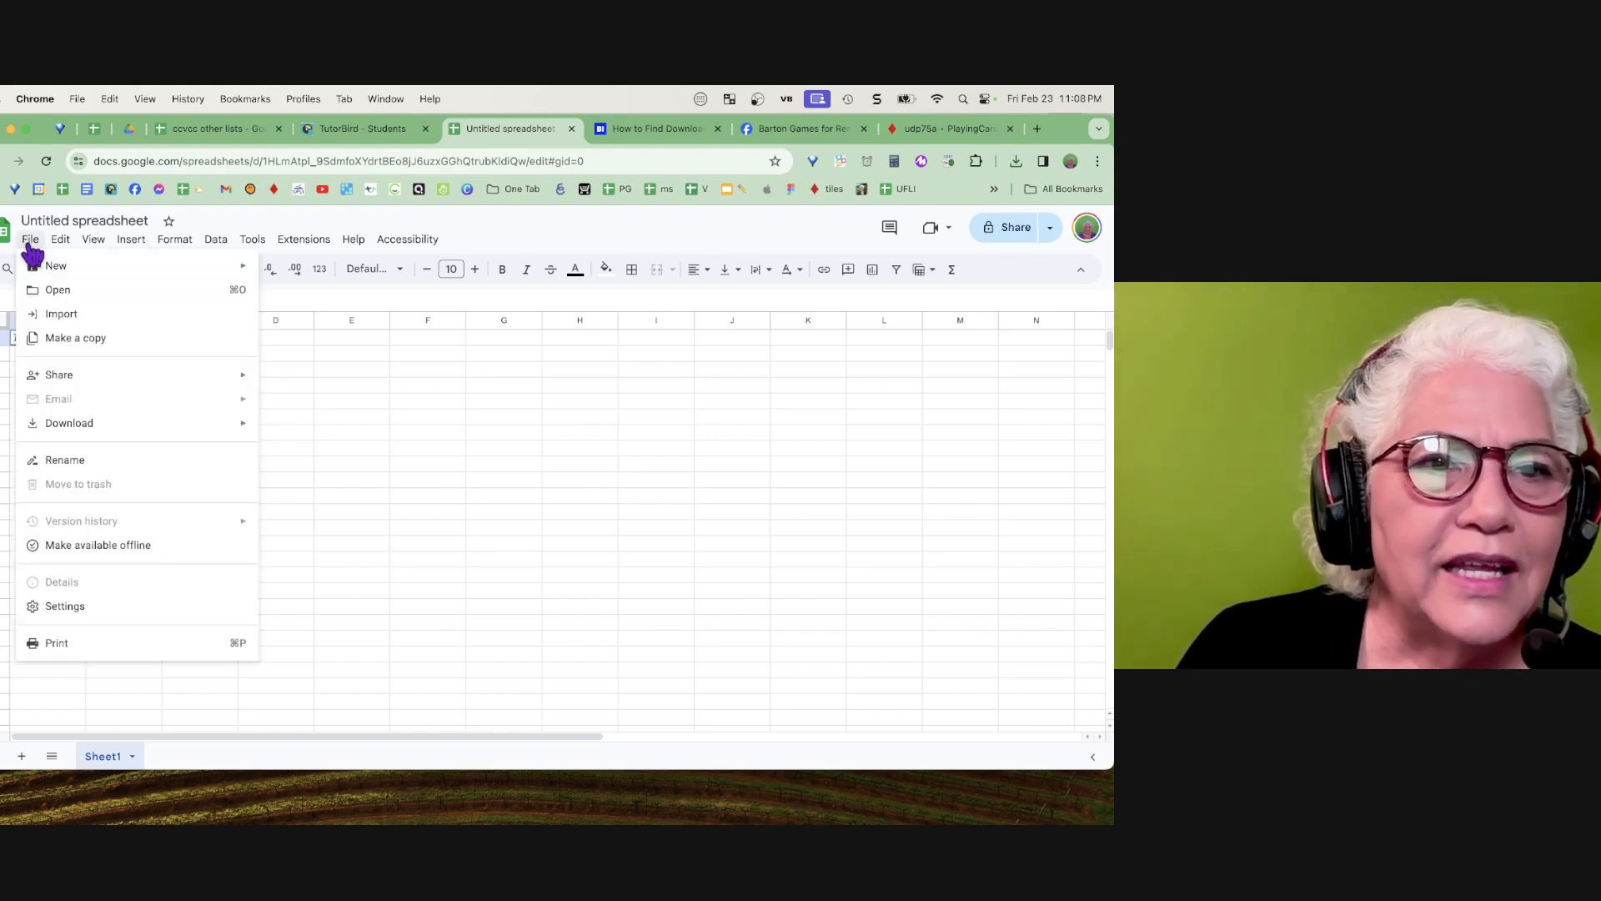
{"action": "left_click", "coordinate": [64, 315]}
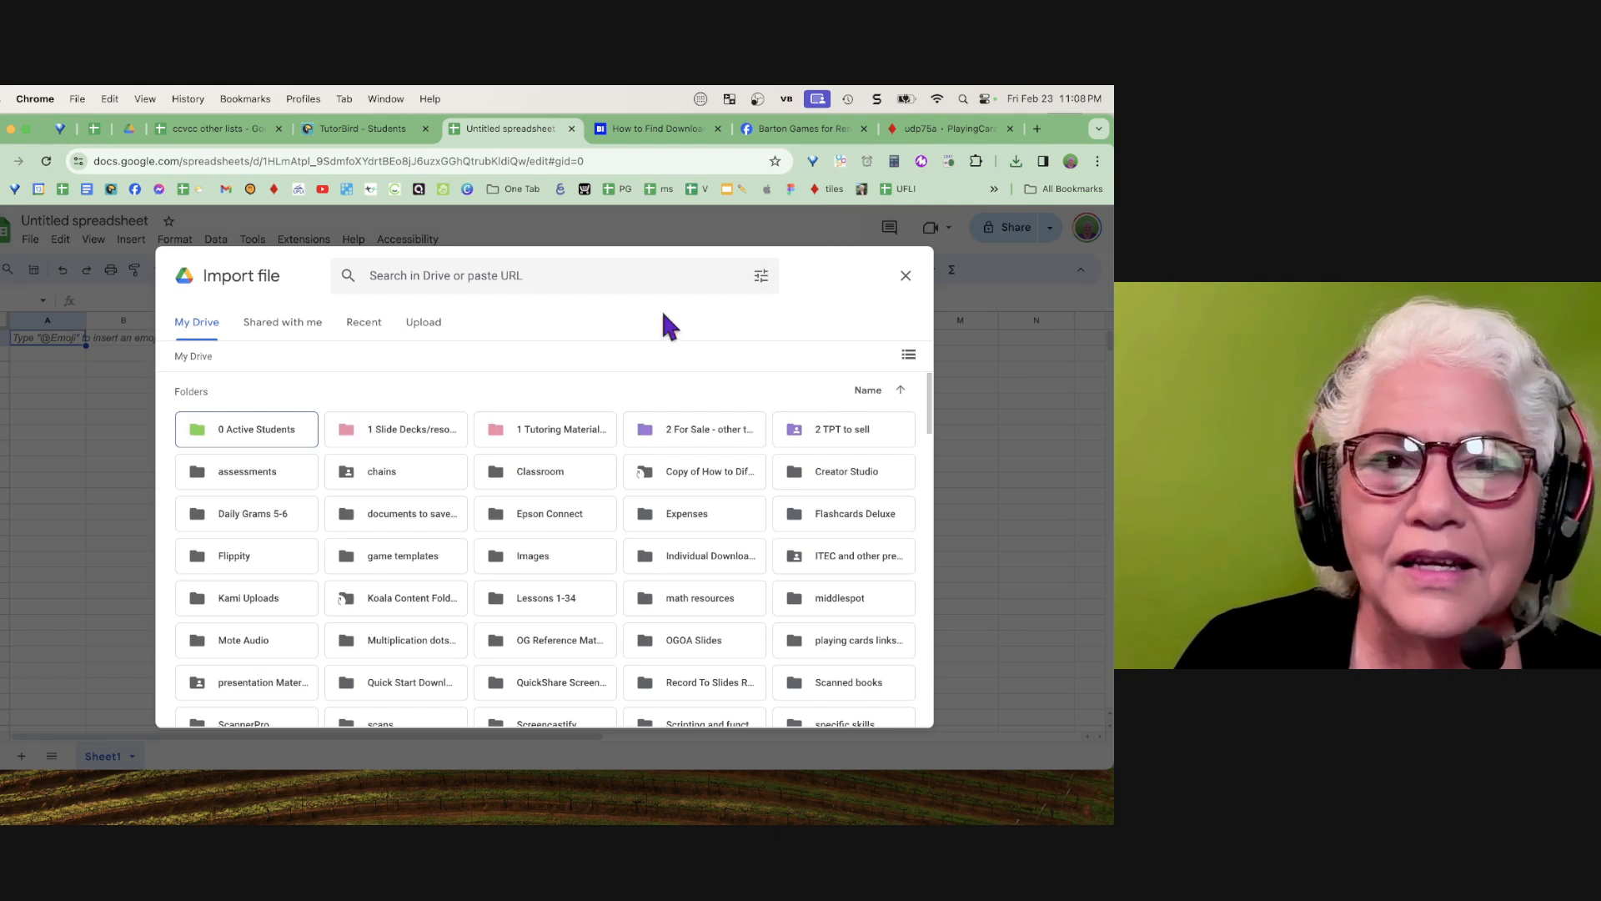
{"action": "left_click", "coordinate": [422, 332]}
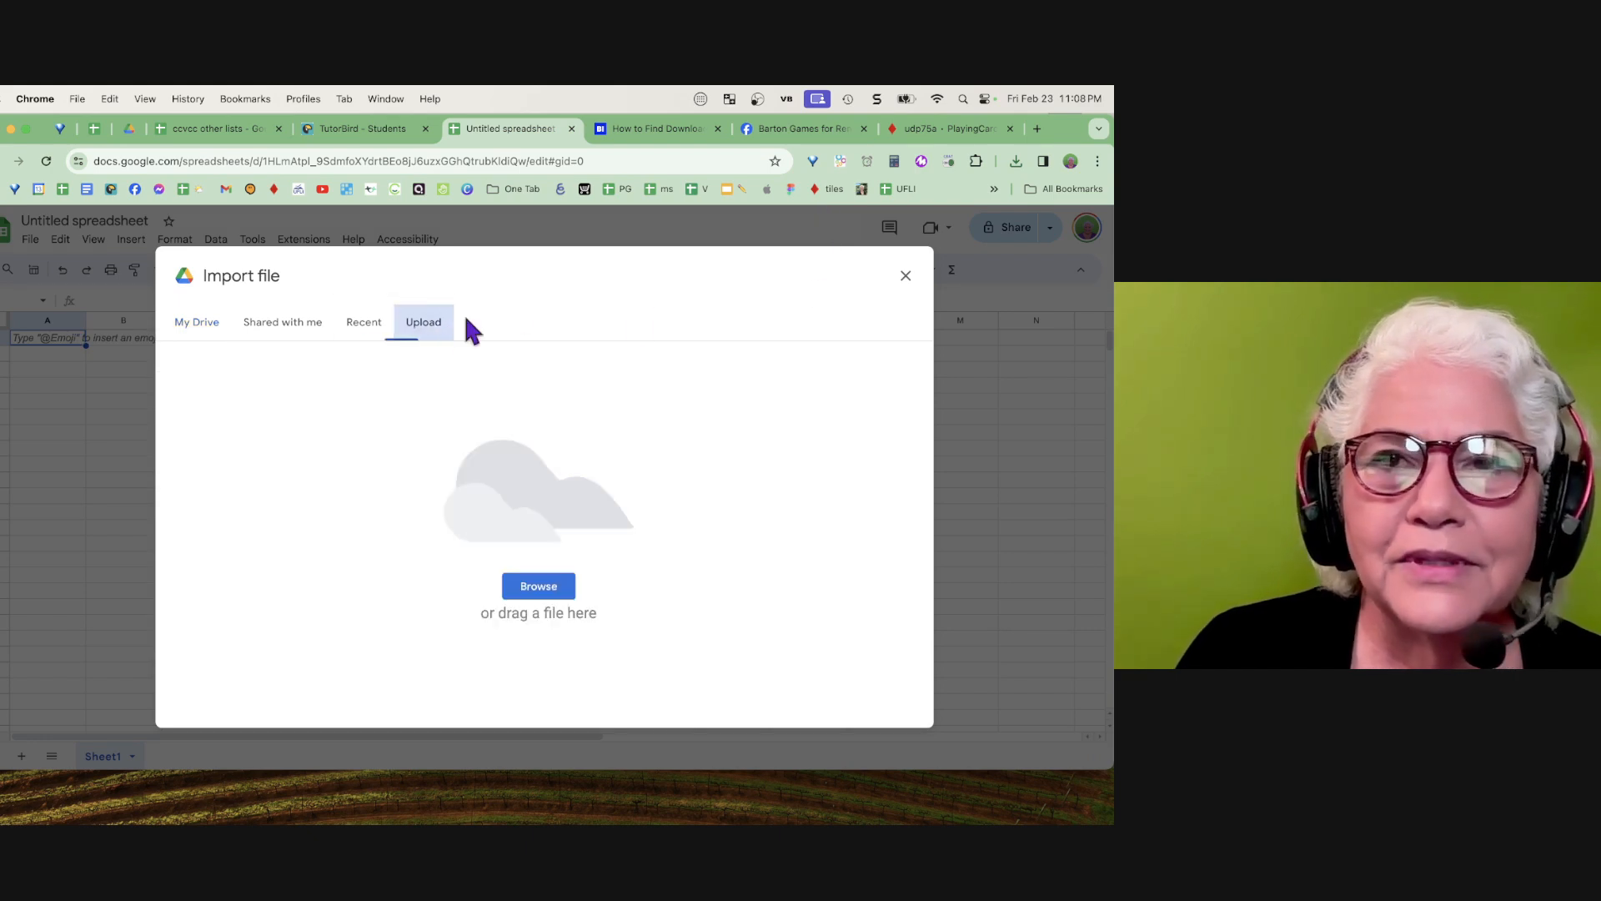
{"action": "left_click", "coordinate": [1018, 163]}
{"action": "left_click_drag", "start_coordinate": [898, 267], "coordinate": [563, 501]}
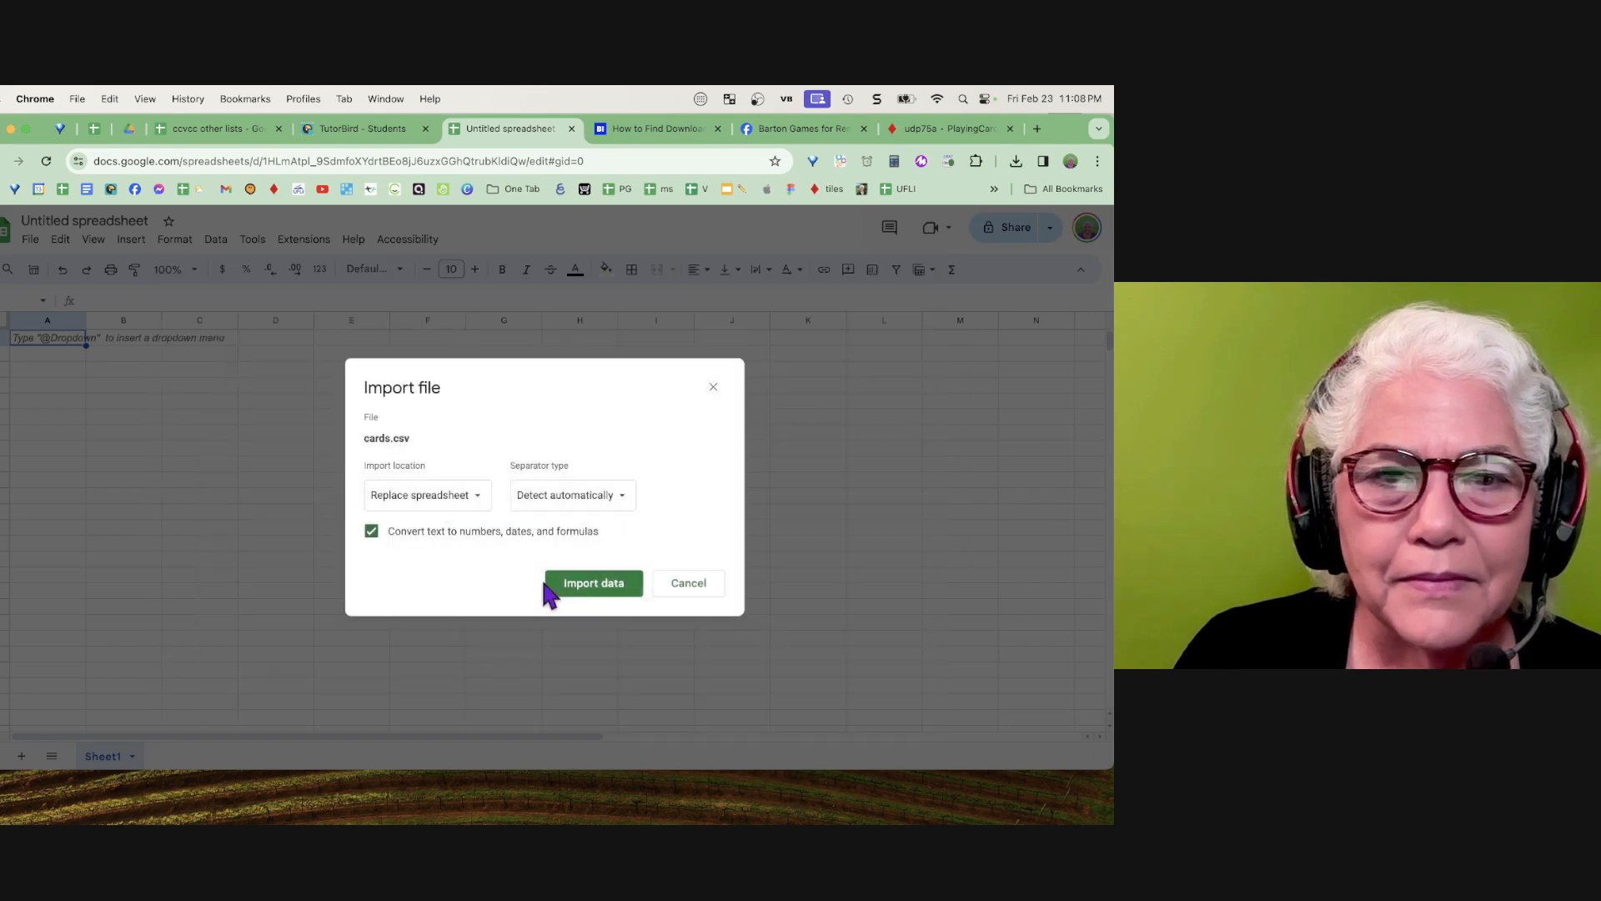
{"action": "left_click", "coordinate": [595, 583]}
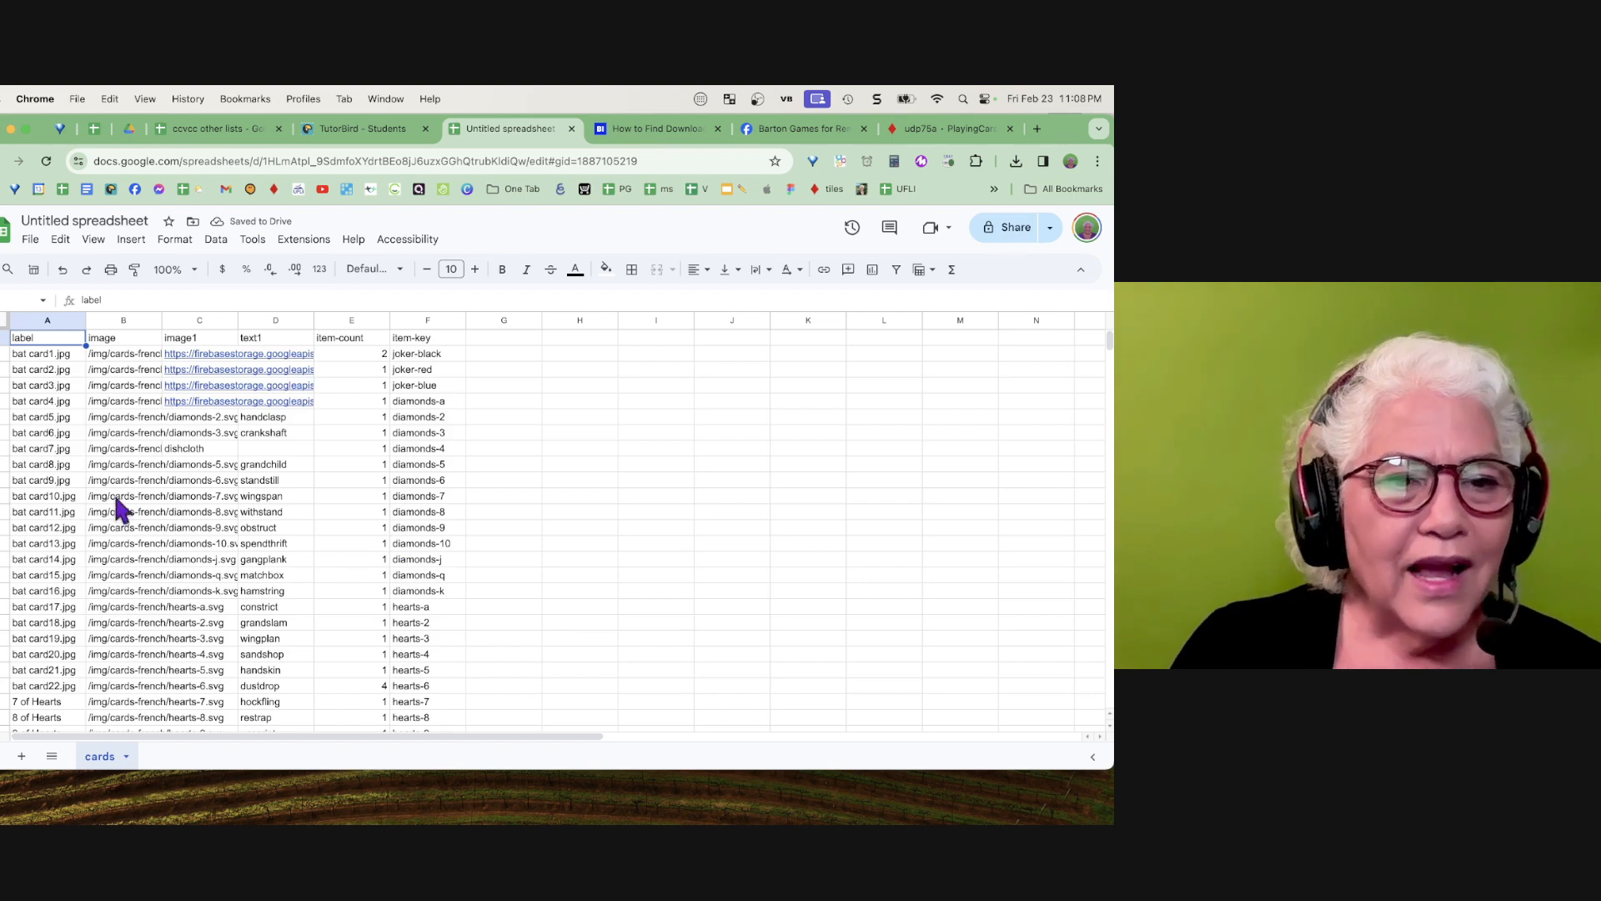
Review the imported card rows and delete the label and image columns
{"action": "scroll", "coordinate": [36, 554], "scroll_direction": "down", "scroll_amount": 7}
{"action": "scroll", "coordinate": [37, 559], "scroll_direction": "up", "scroll_amount": 4}
{"action": "scroll", "coordinate": [36, 557], "scroll_direction": "down", "scroll_amount": 5}
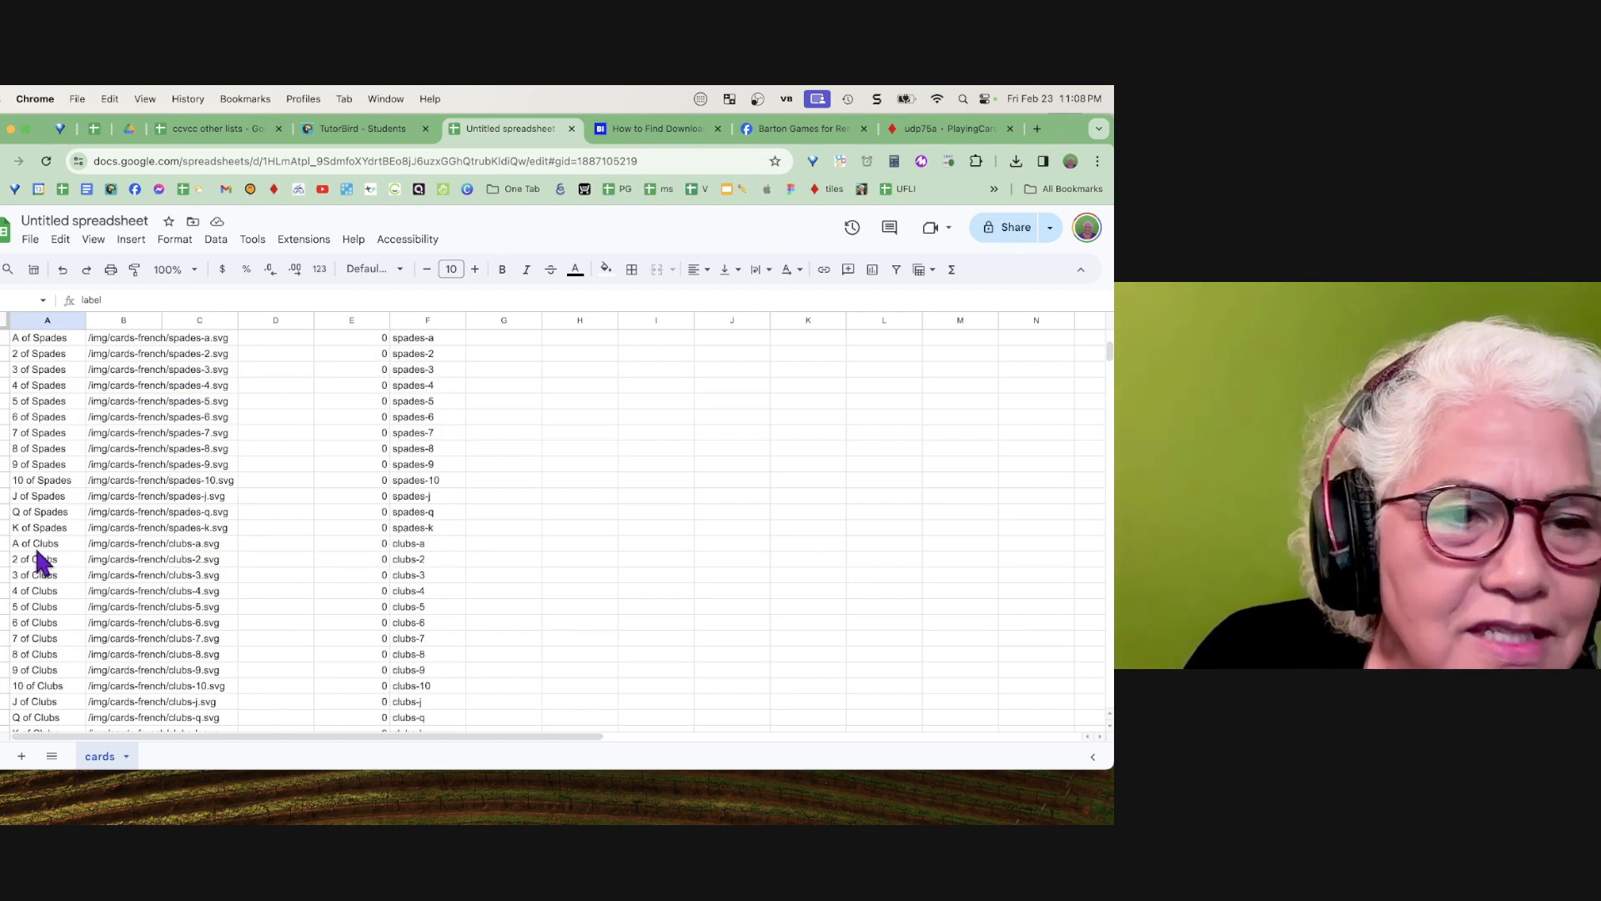
{"action": "scroll", "coordinate": [34, 547], "scroll_direction": "up", "scroll_amount": 10}
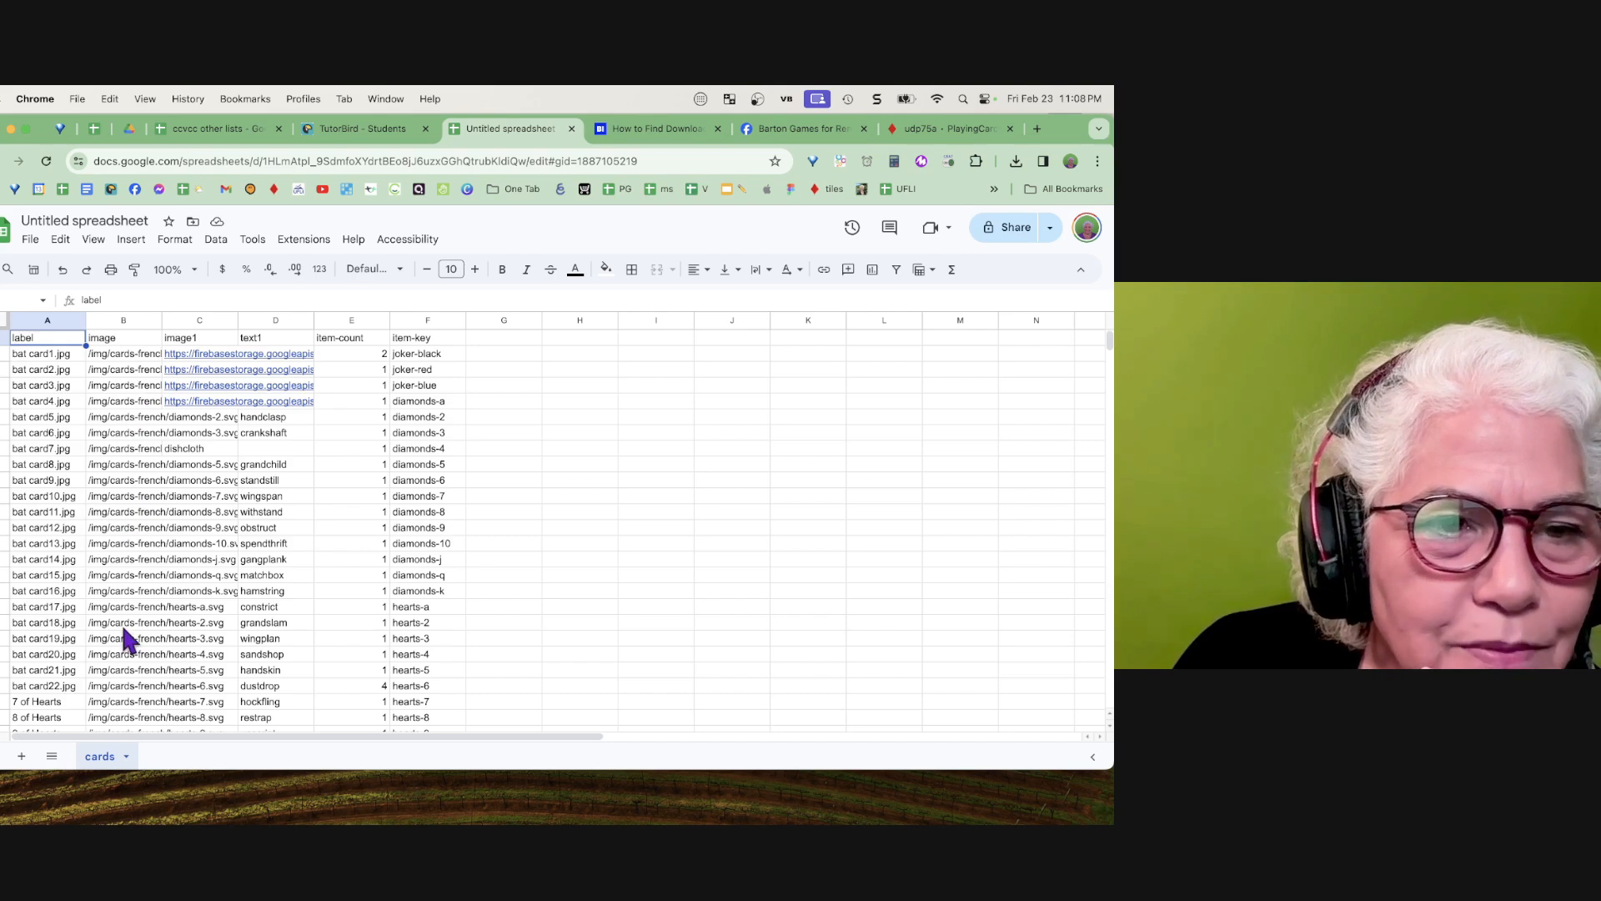
{"action": "left_click_drag", "start_coordinate": [43, 321], "coordinate": [108, 319]}
{"action": "right_click", "coordinate": [109, 321]}
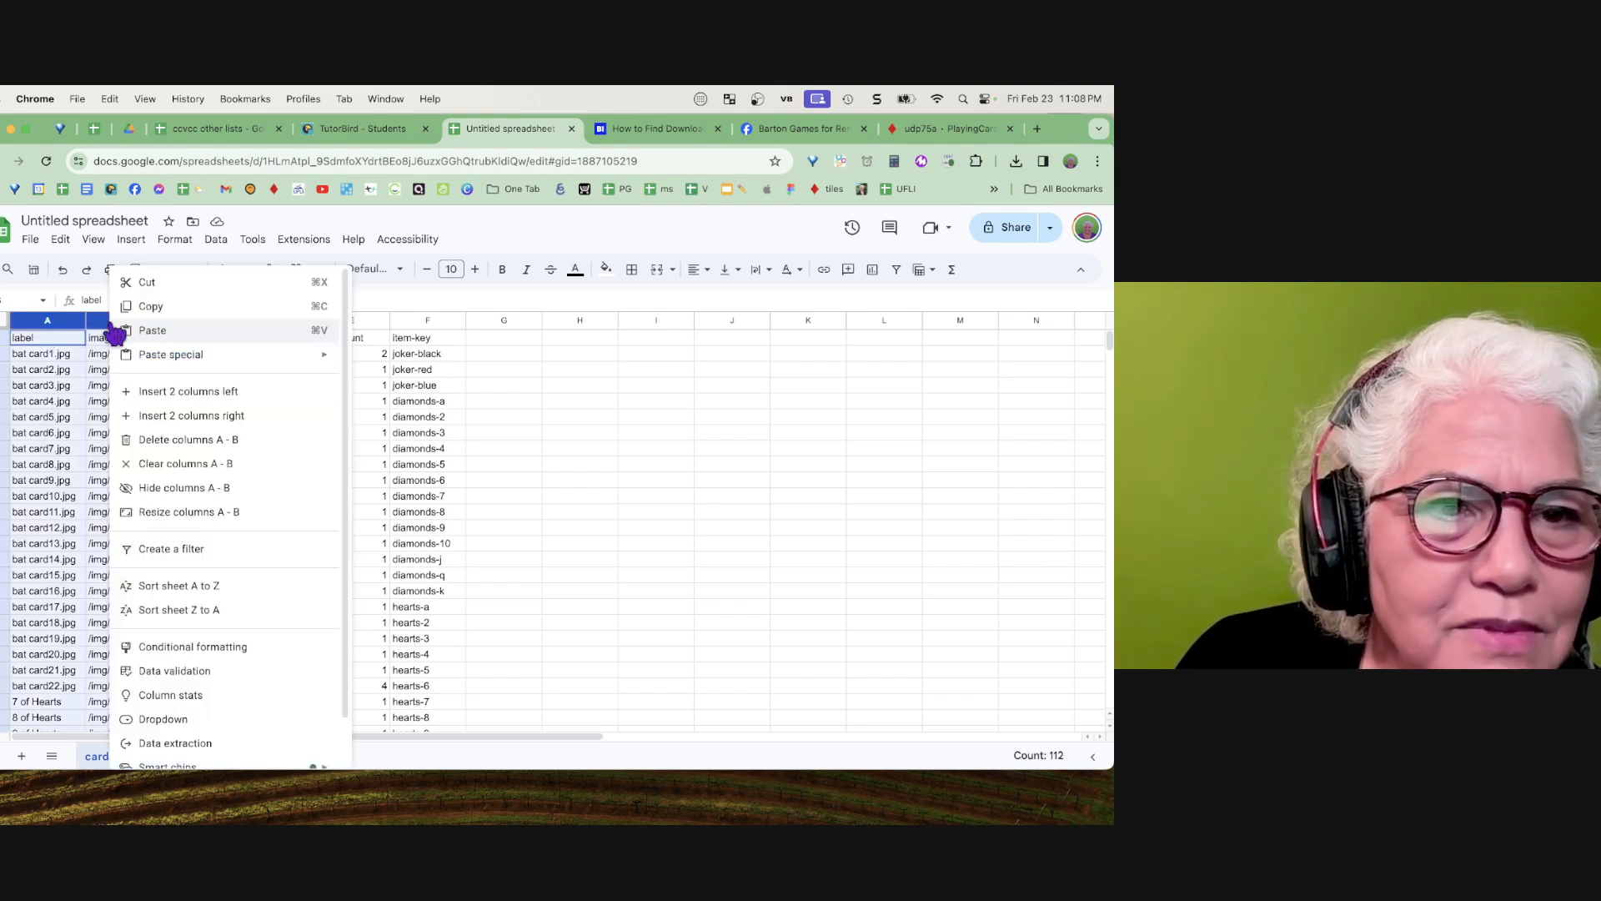
{"action": "left_click", "coordinate": [166, 442]}
Move the misplaced word "dishcloth" from the image1 column to the text1 column in the same row
{"action": "left_click", "coordinate": [71, 369]}
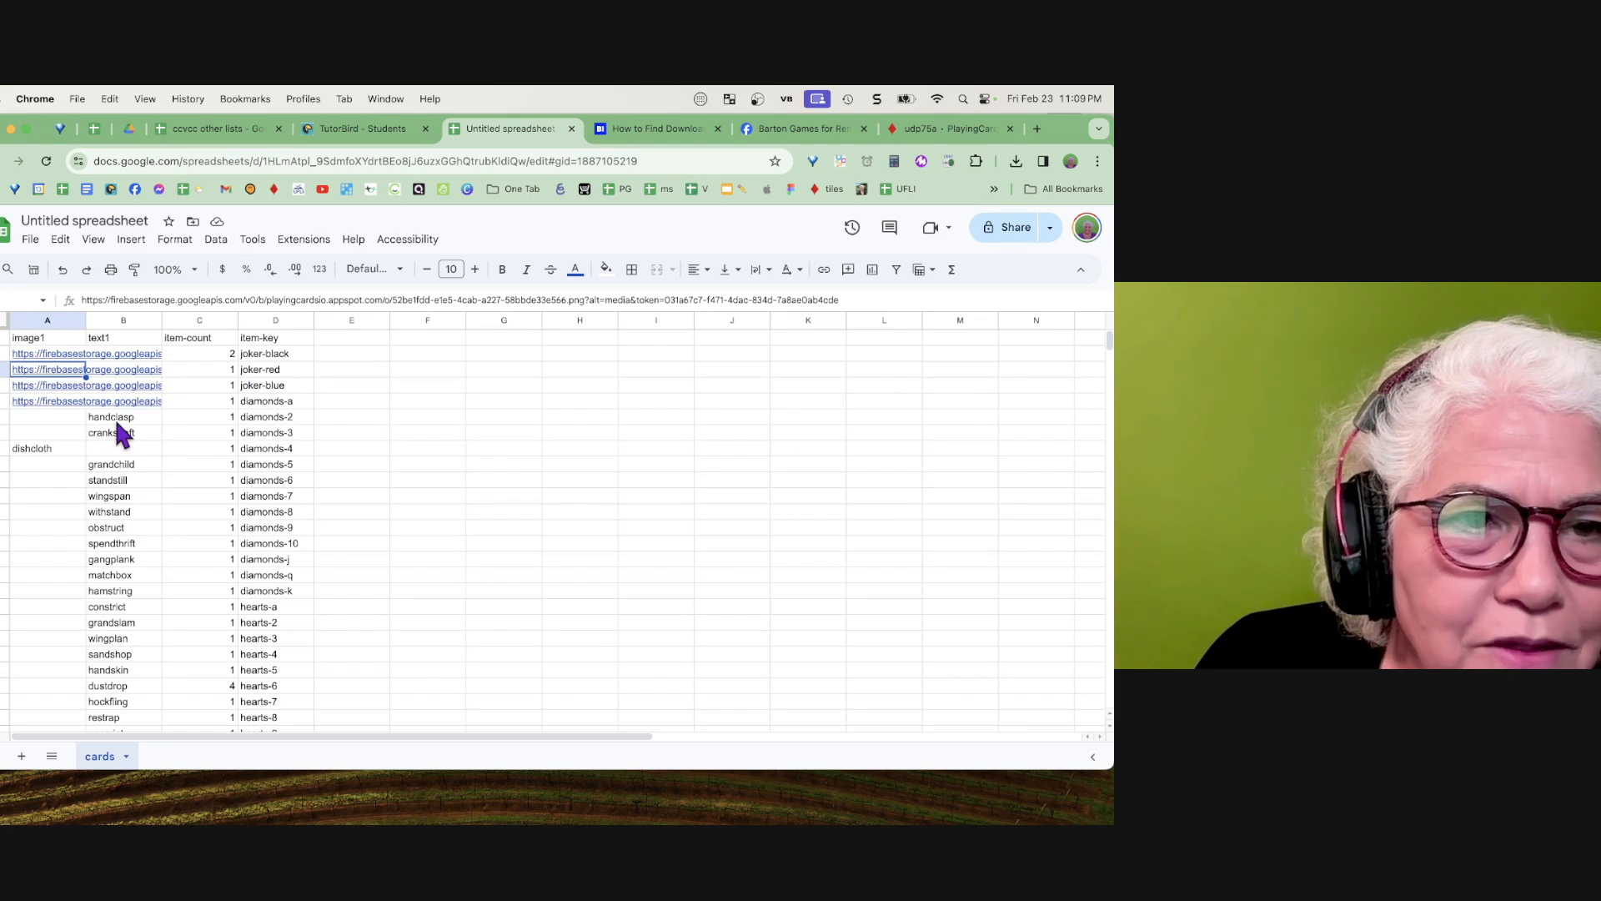
{"action": "left_click", "coordinate": [35, 452]}
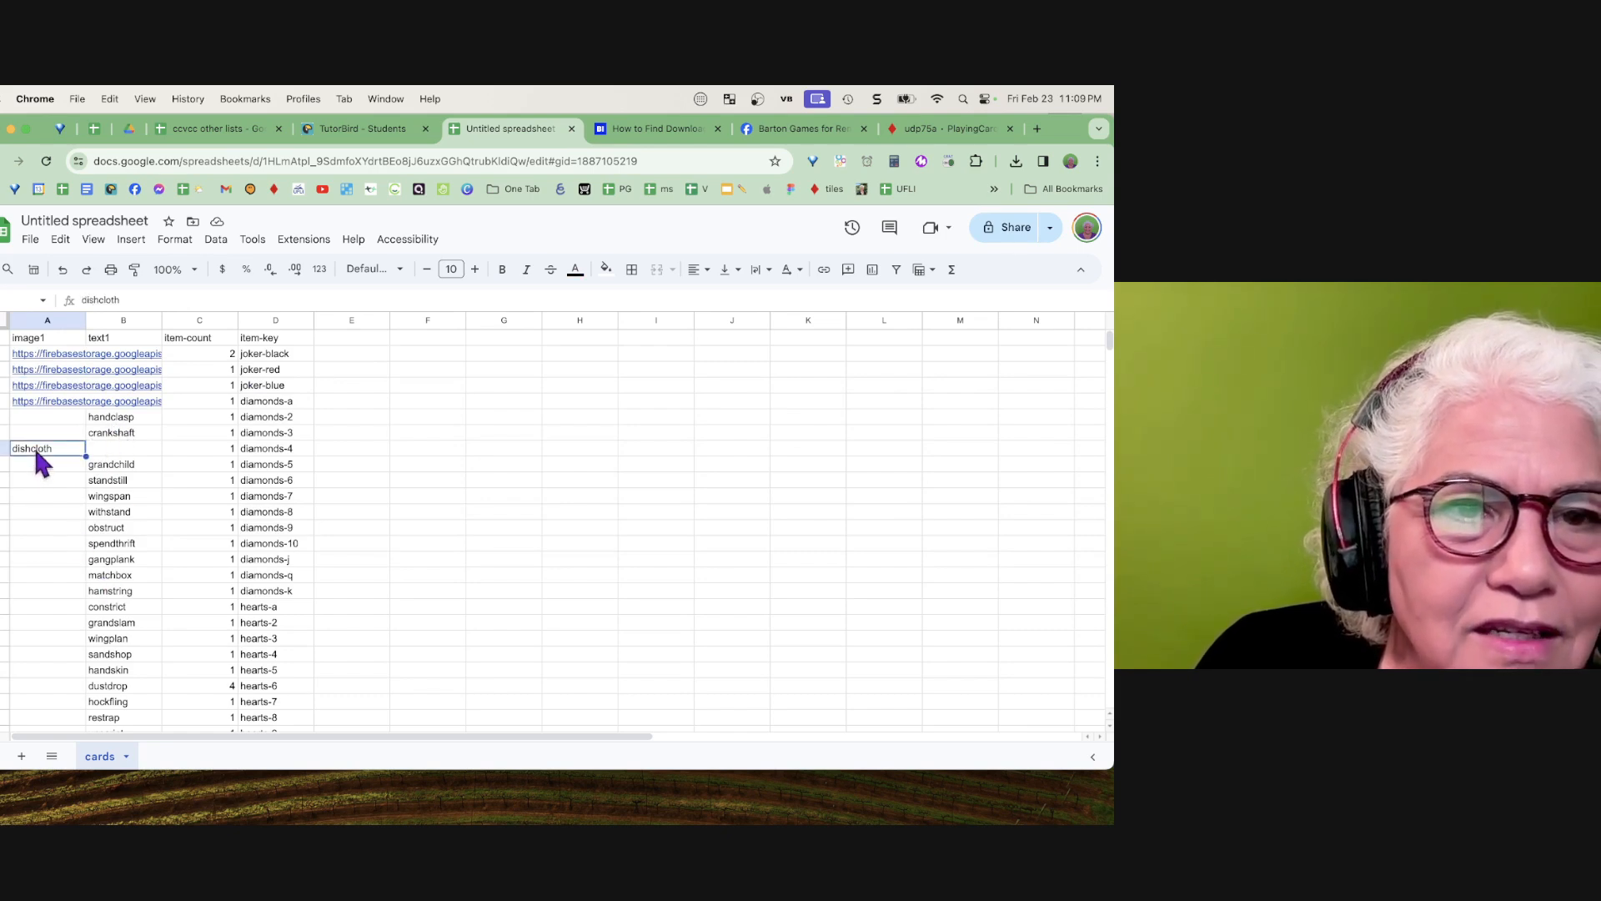
{"action": "key", "text": "super+z"}
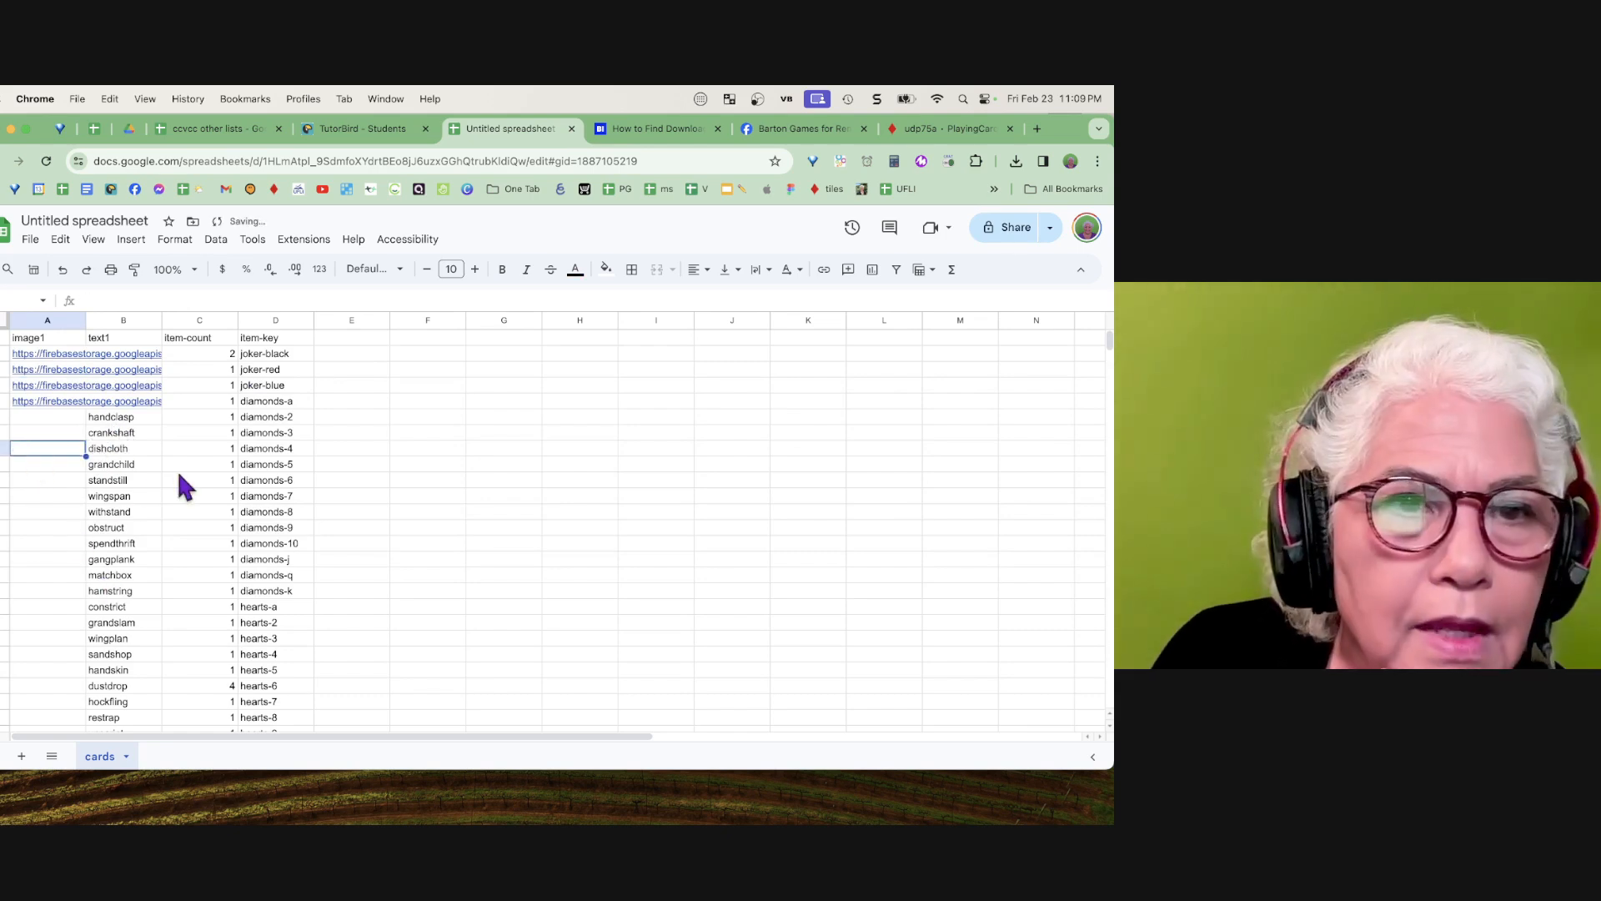
Delete the item-count and item-key columns and check the end of the remaining card list
{"action": "left_click", "coordinate": [208, 319]}
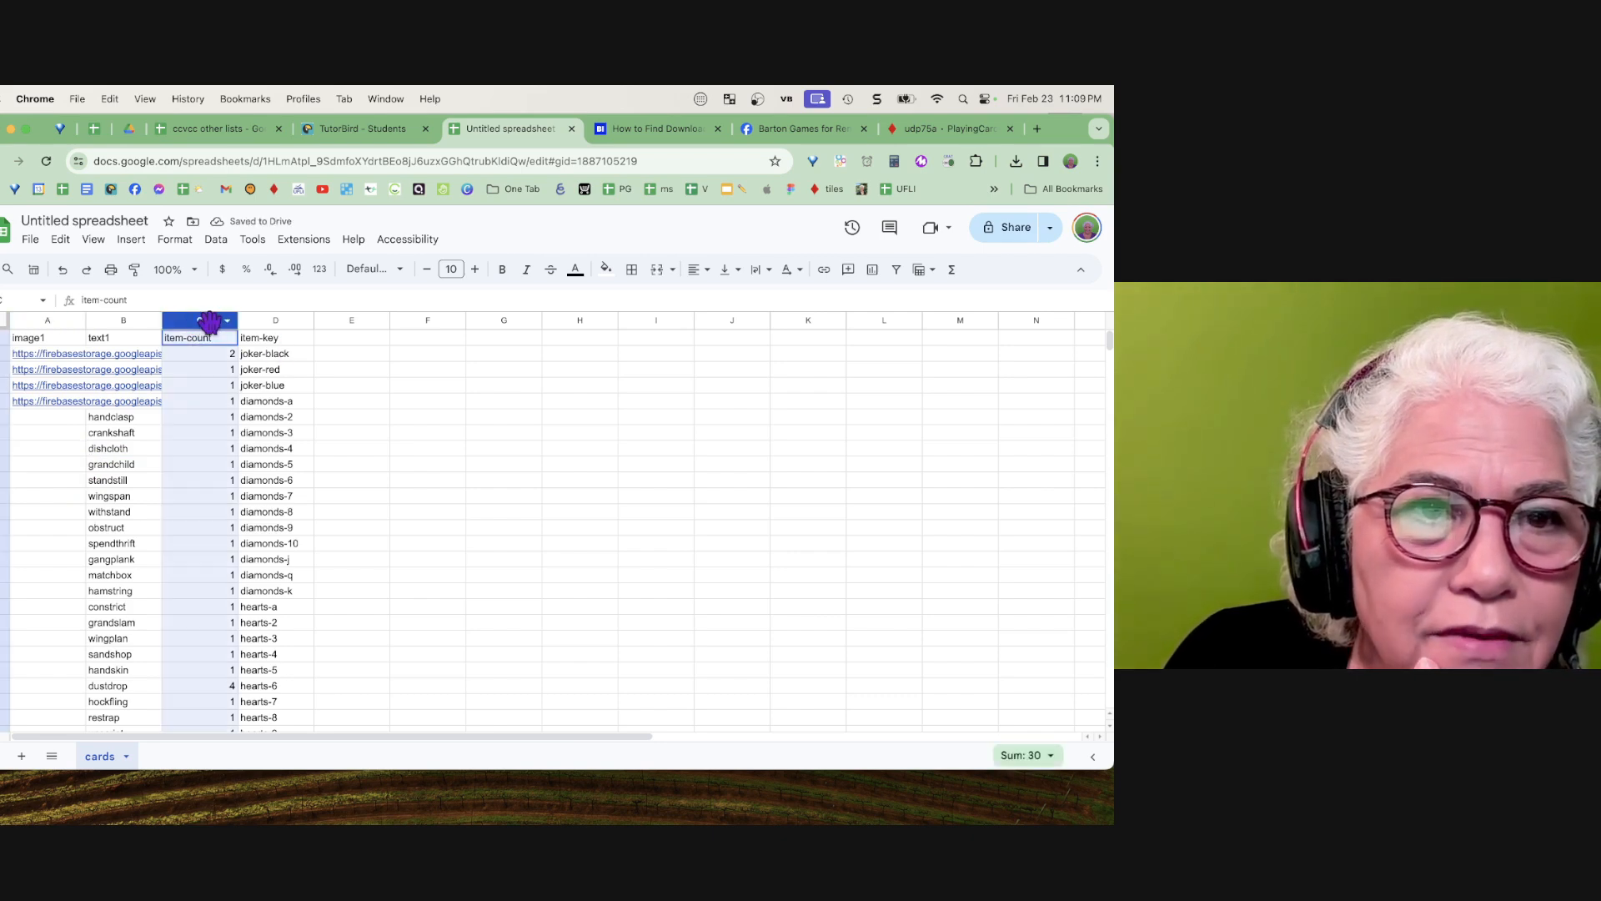
{"action": "left_click", "coordinate": [276, 319], "text": "shift"}
{"action": "right_click", "coordinate": [275, 321]}
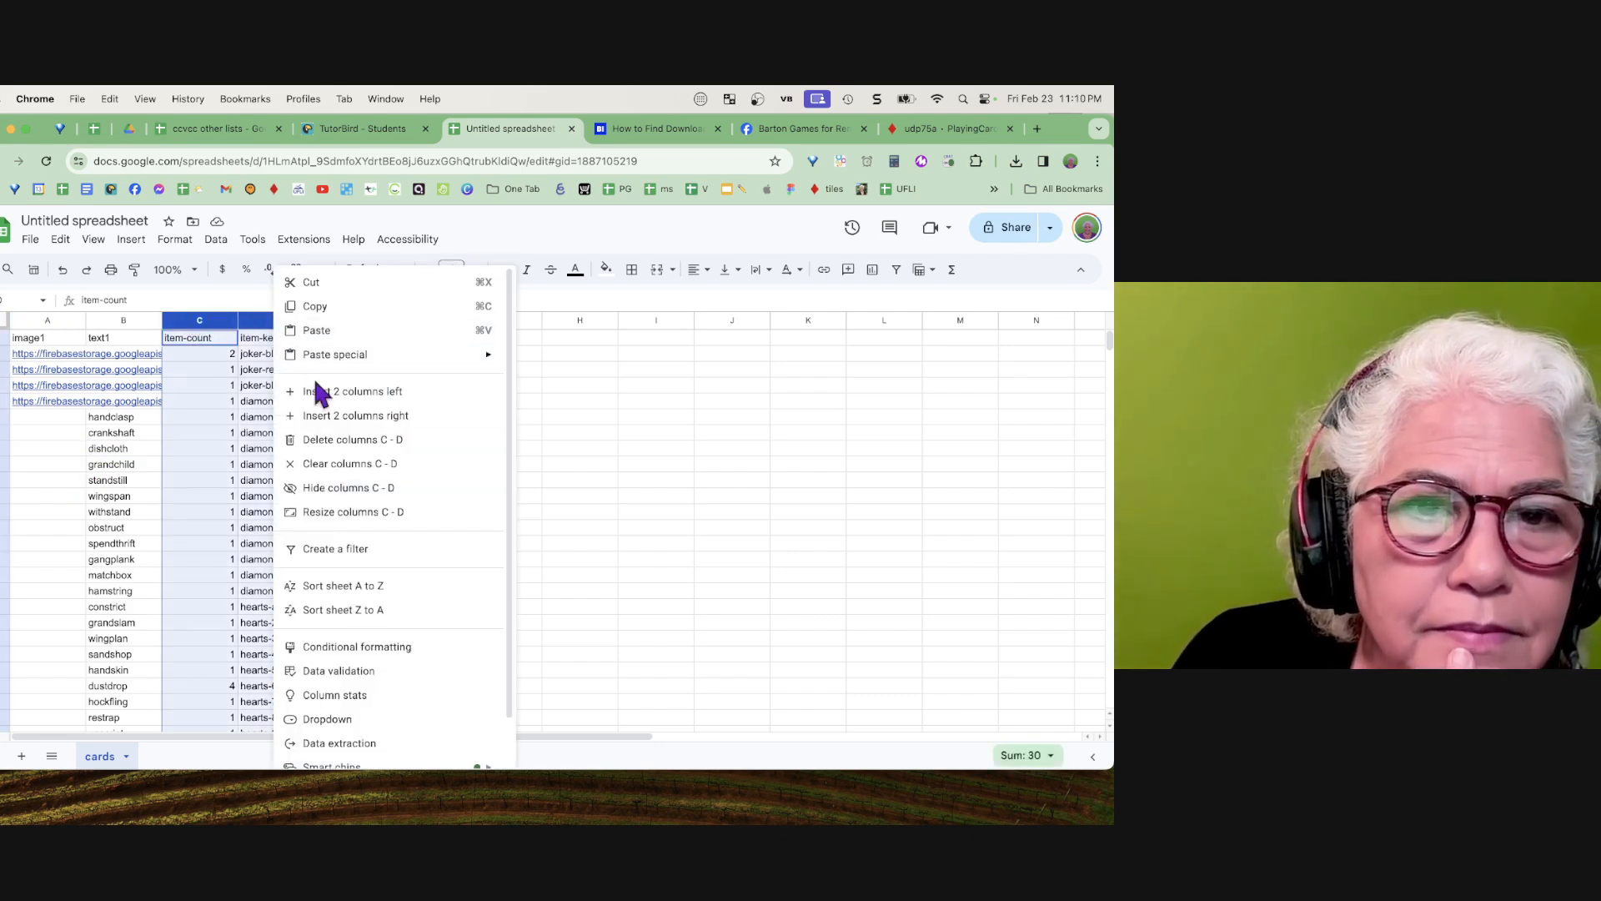
{"action": "left_click", "coordinate": [337, 442]}
{"action": "scroll", "coordinate": [254, 480], "scroll_direction": "down", "scroll_amount": 5}
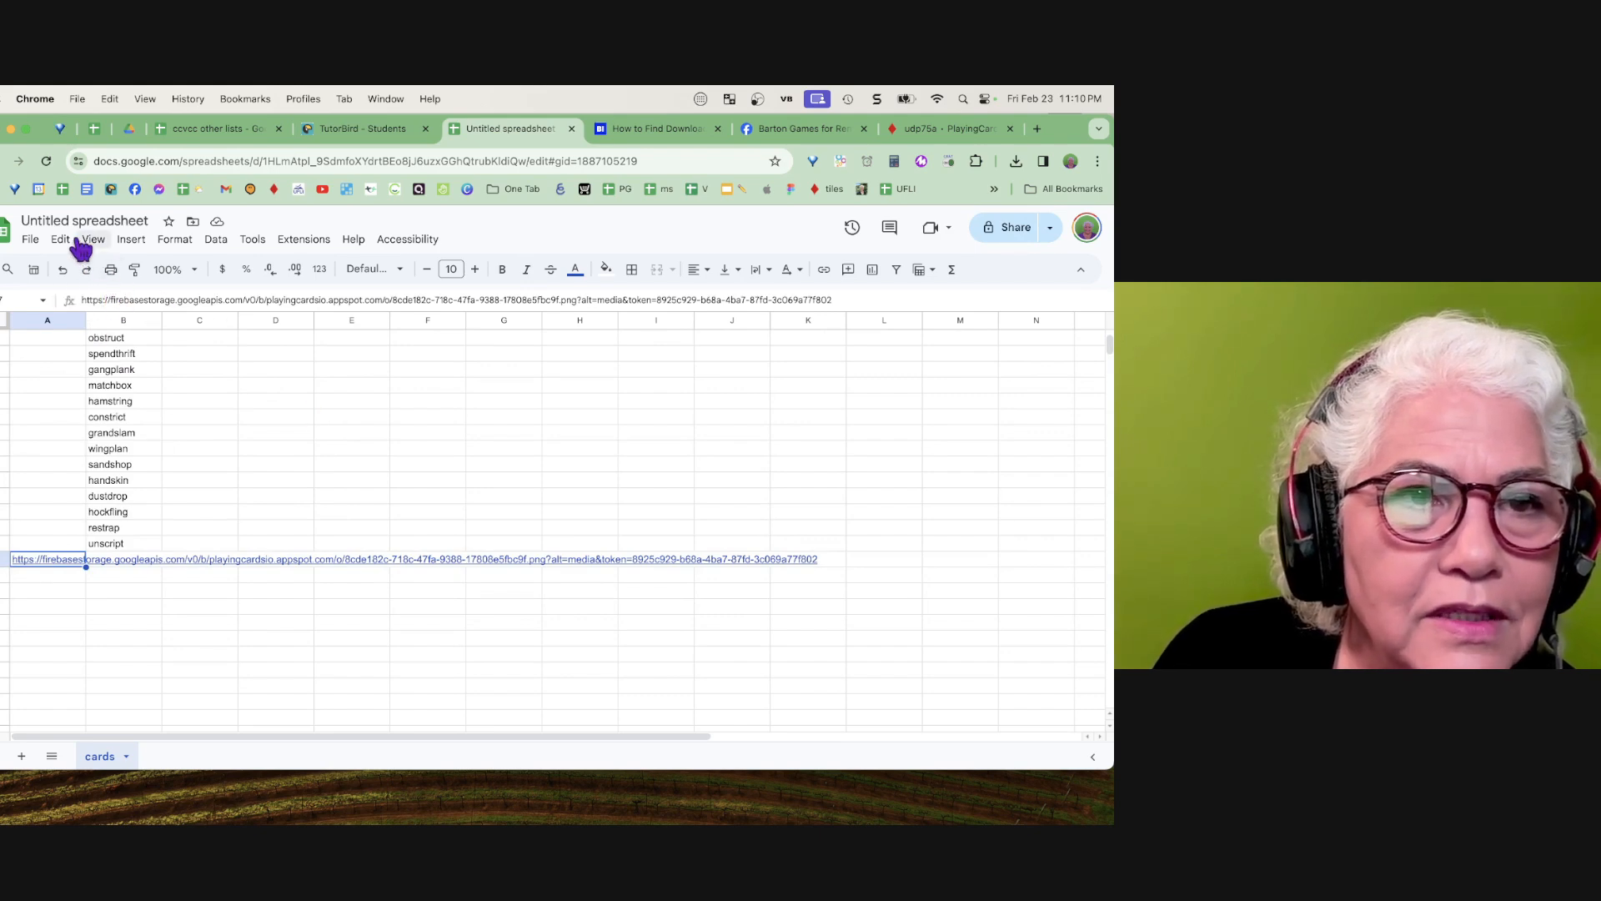
Download the sheet as comma-separated values and save it as "Untitled spreadsheet - cards.csv" in Downloads
{"action": "left_click", "coordinate": [31, 241]}
{"action": "mouse_move", "coordinate": [77, 423]}
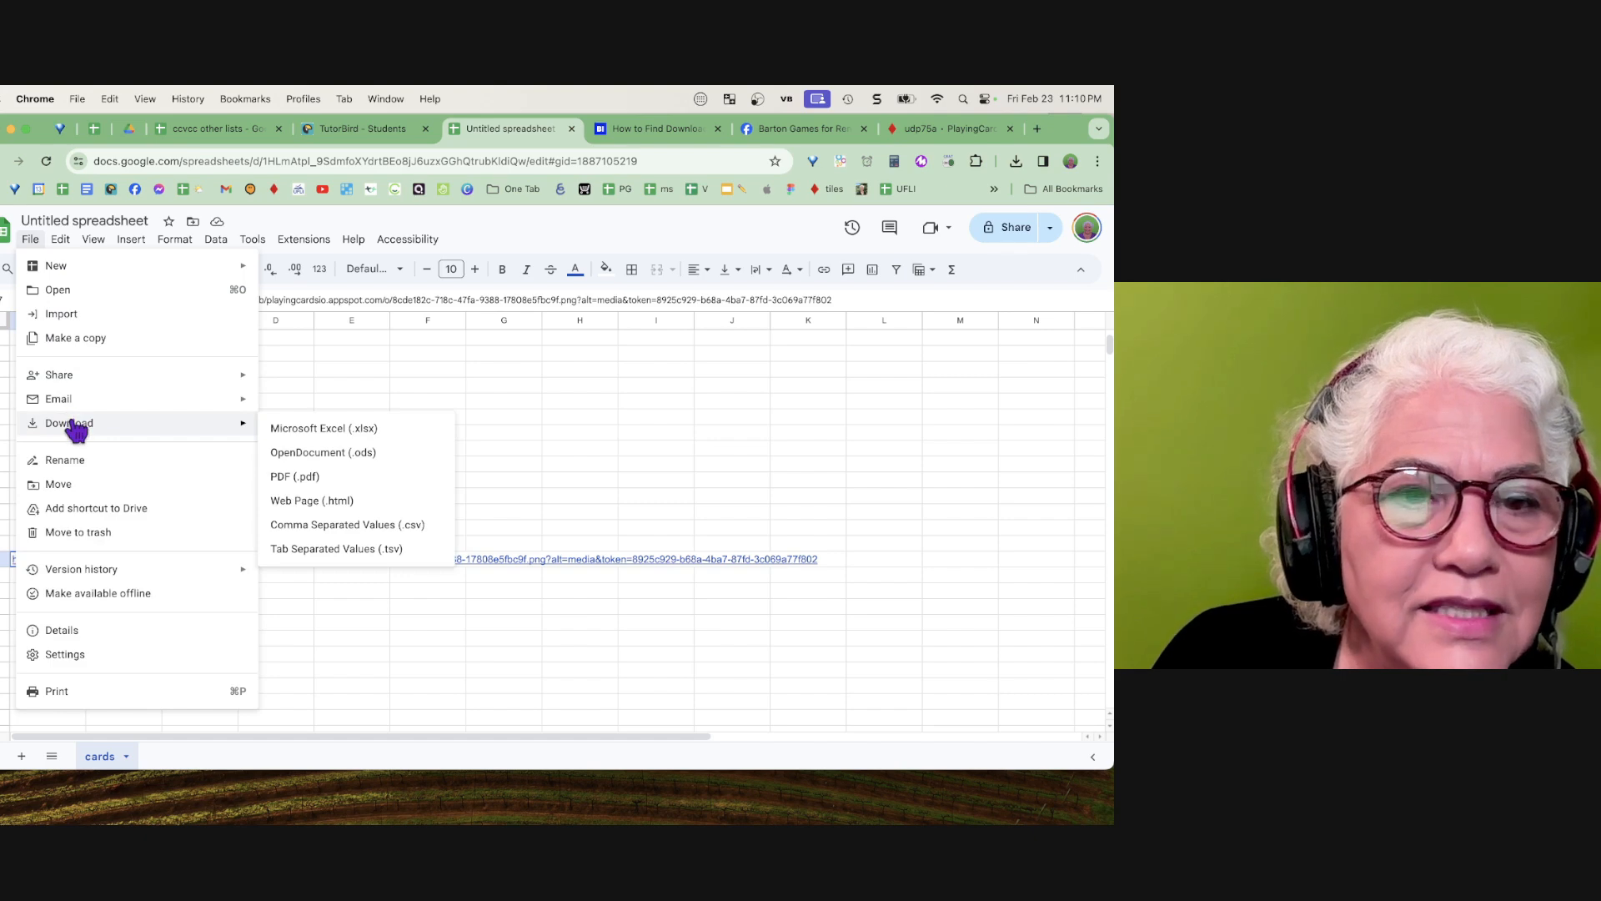
{"action": "left_click", "coordinate": [315, 527]}
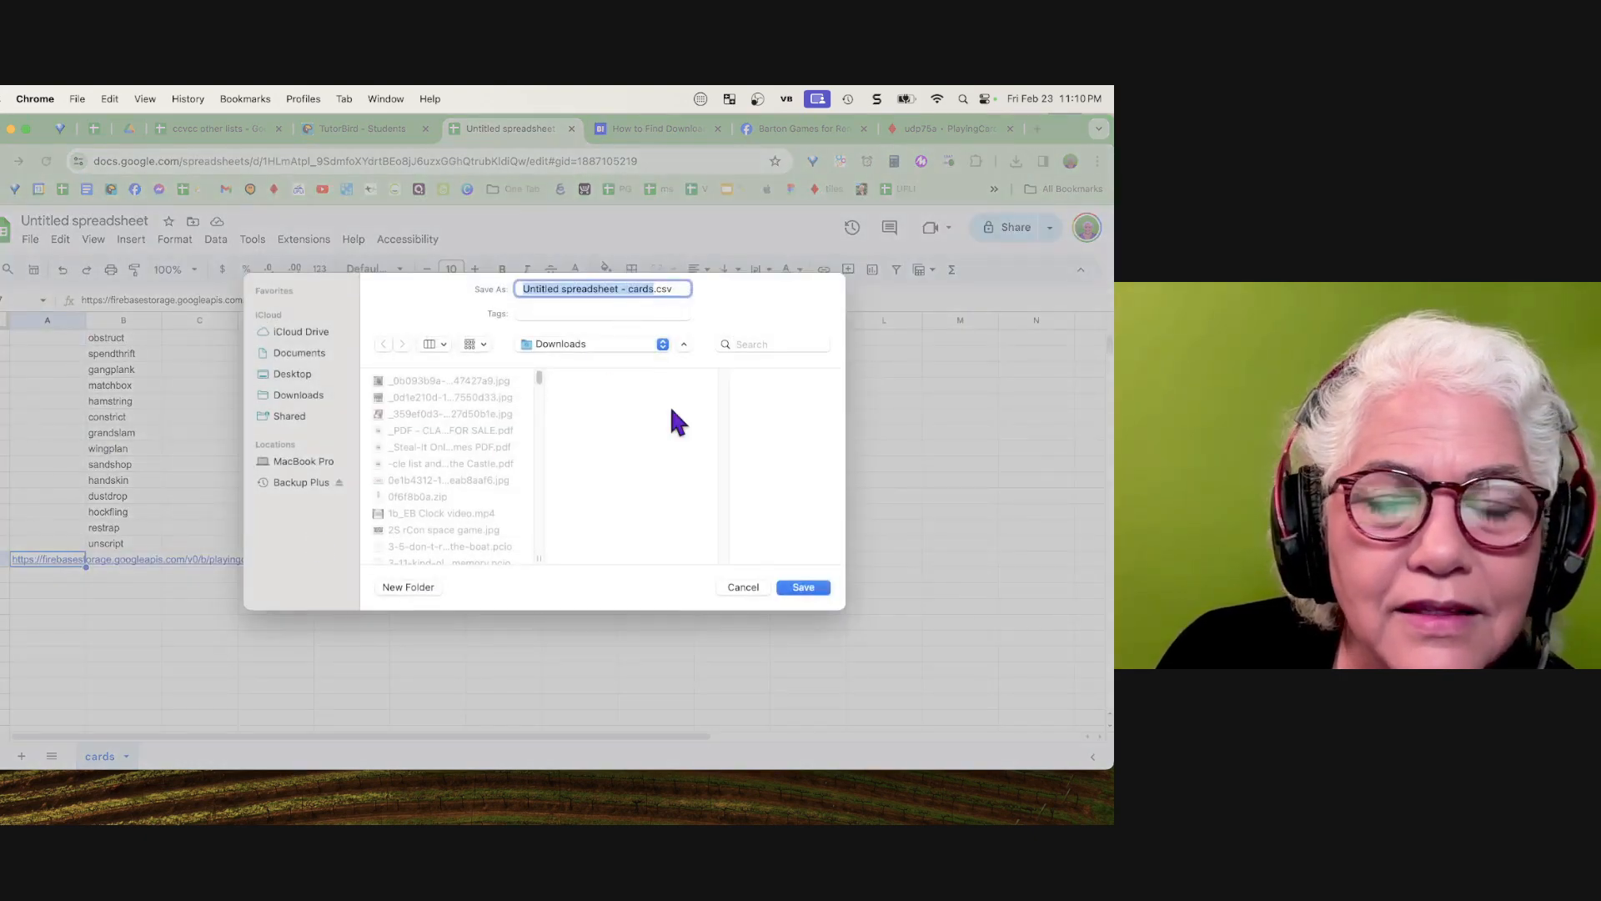
{"action": "left_click", "coordinate": [805, 590]}
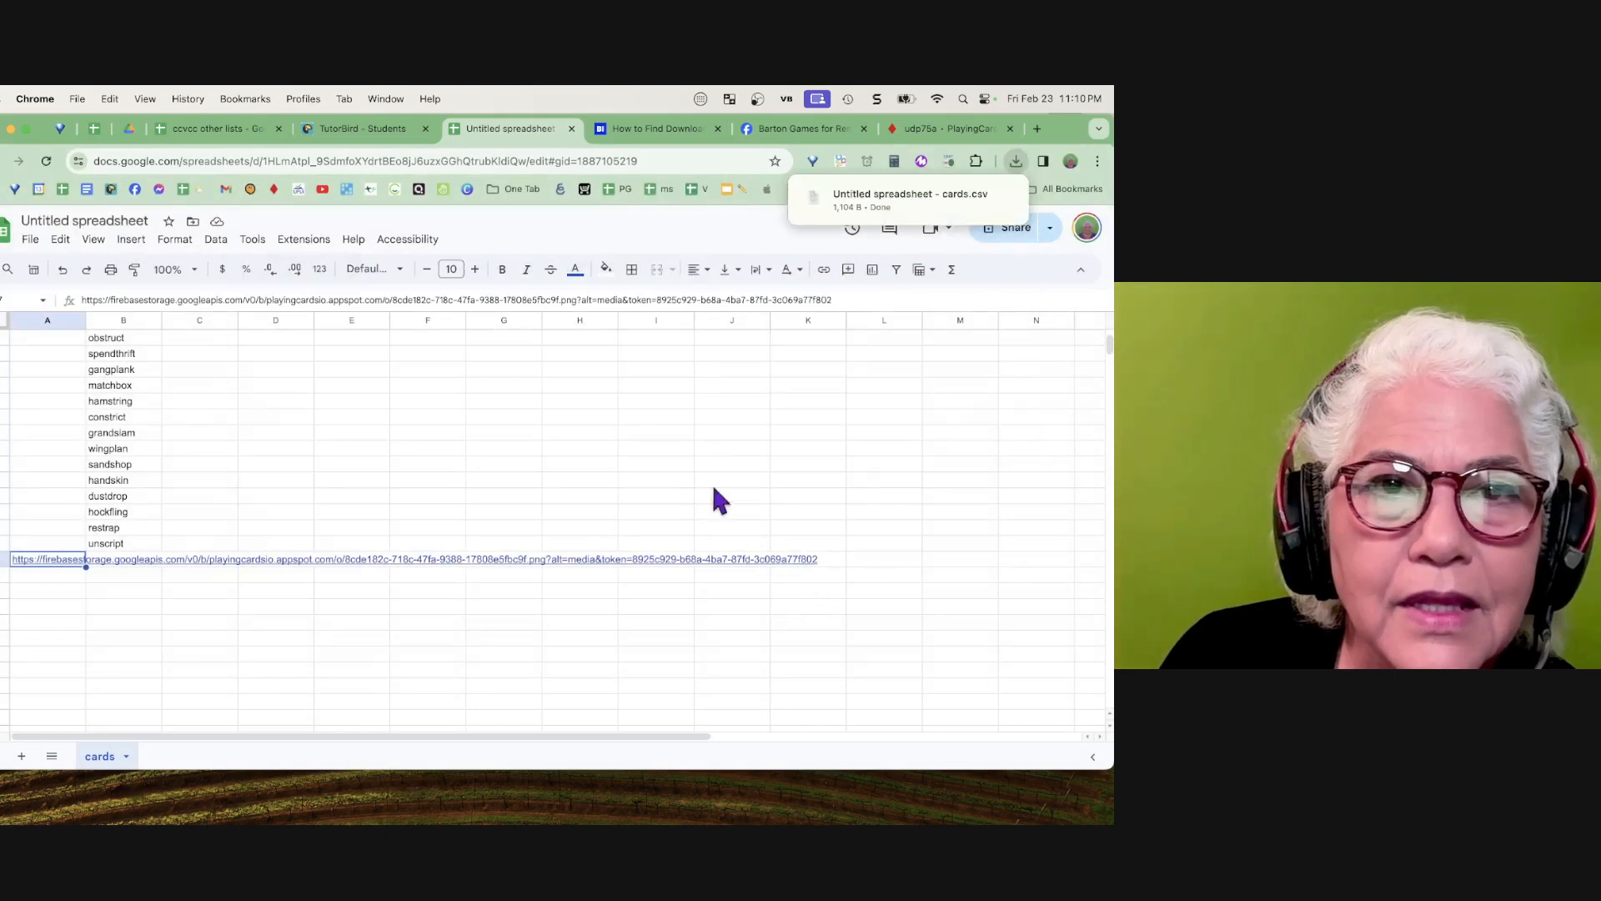
Switch back to the PlayingCards.io room, import the edited CSV into the card collection, check its cards and finish editing the collection
{"action": "left_click", "coordinate": [949, 130]}
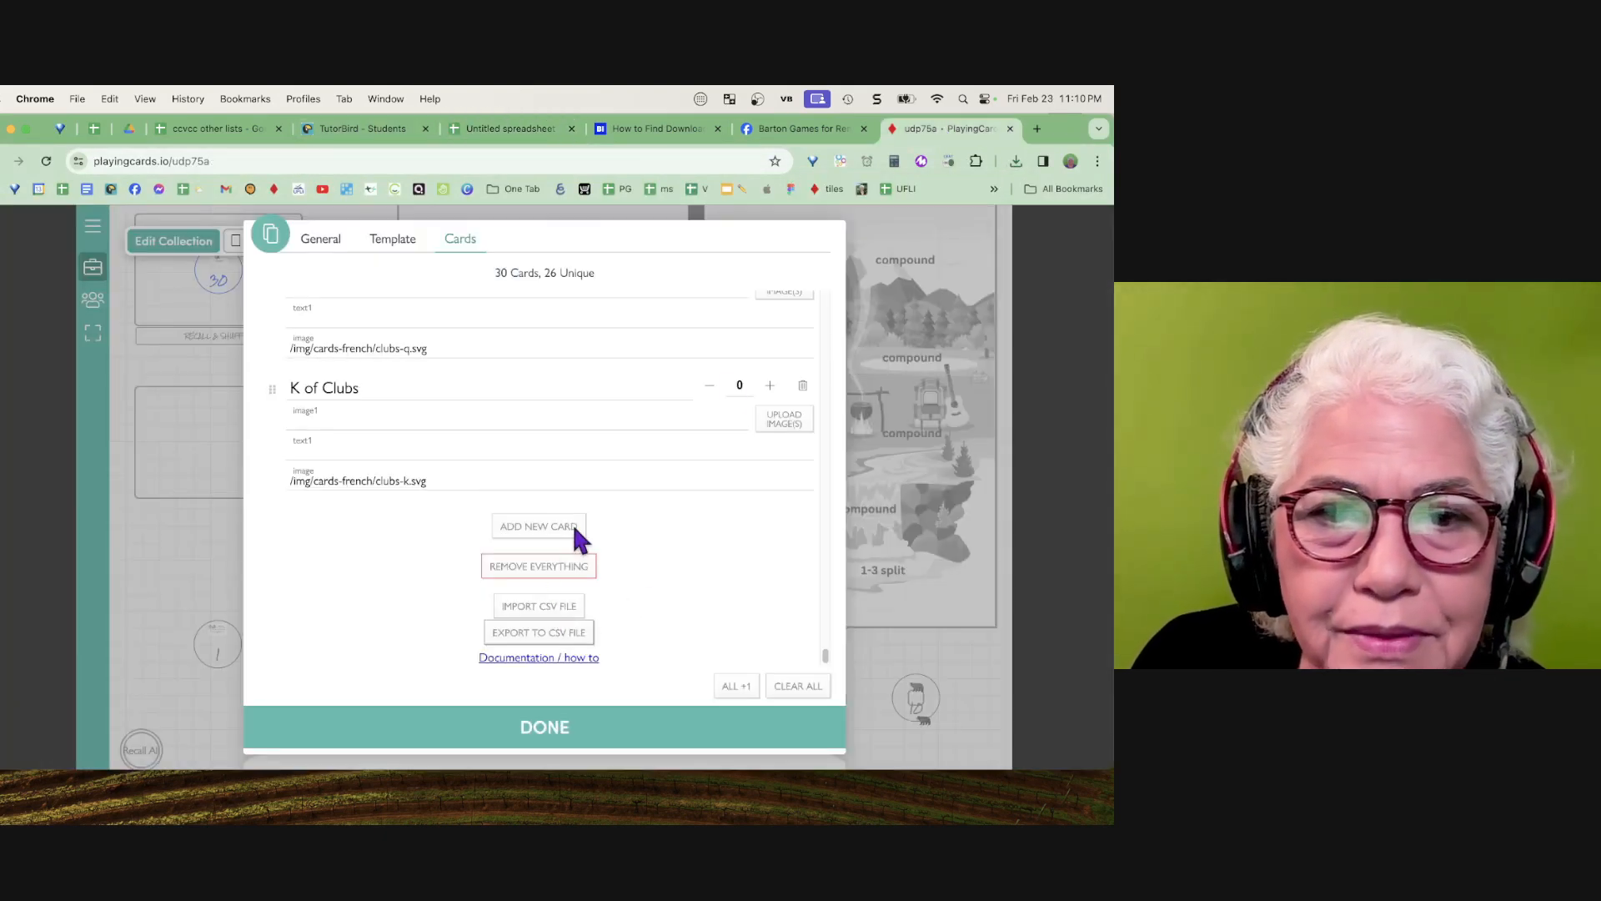
{"action": "left_click", "coordinate": [553, 603]}
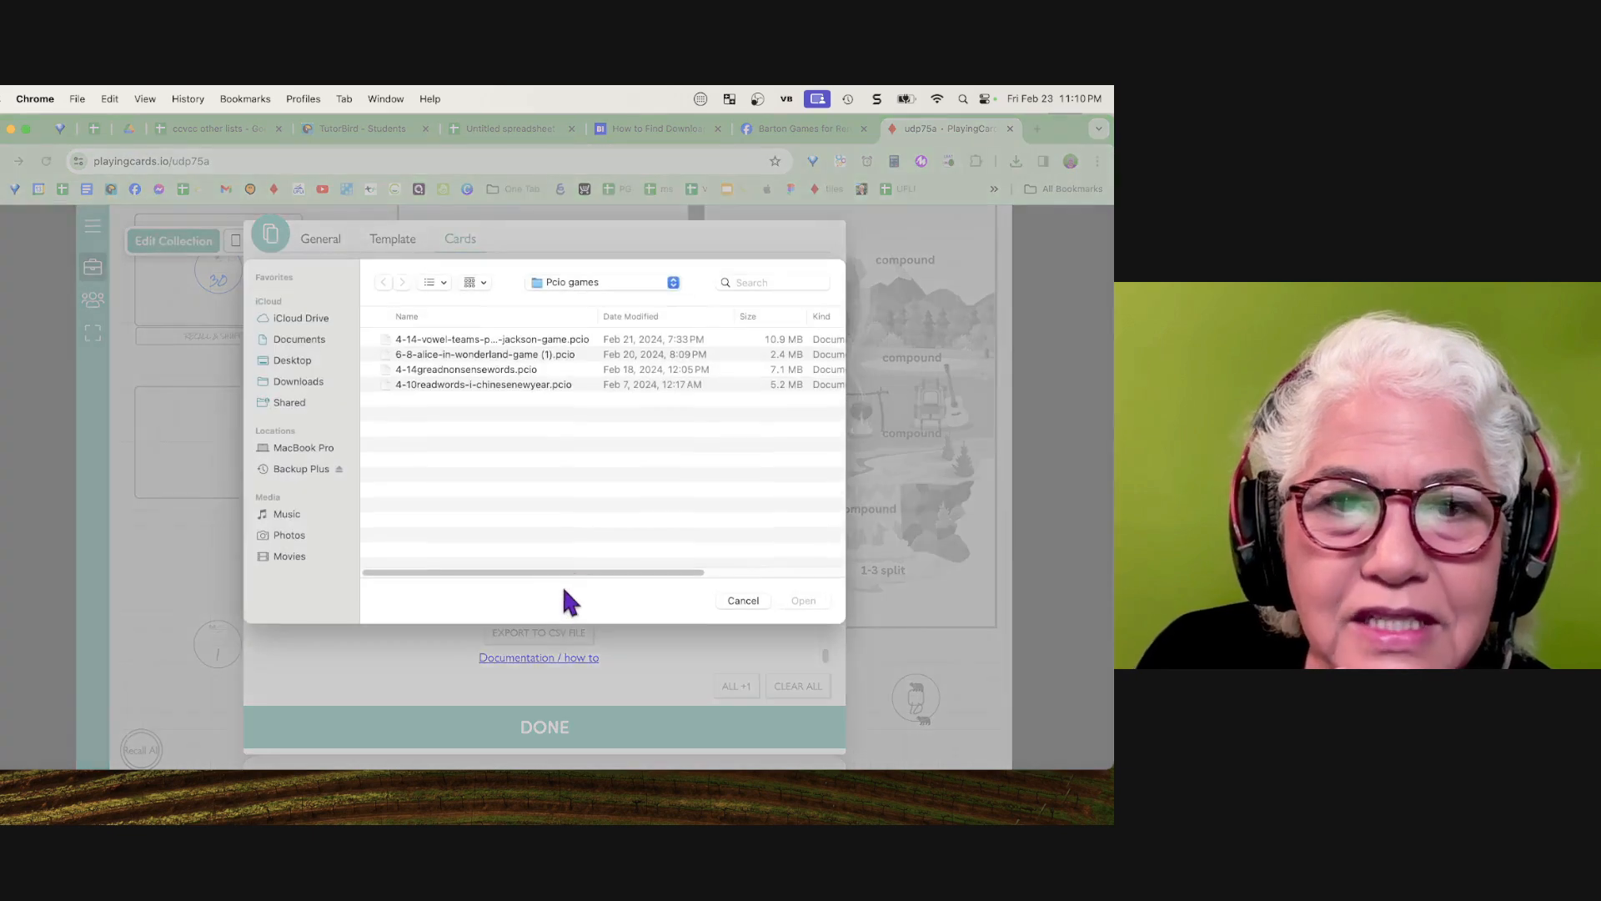
{"action": "left_click", "coordinate": [743, 601]}
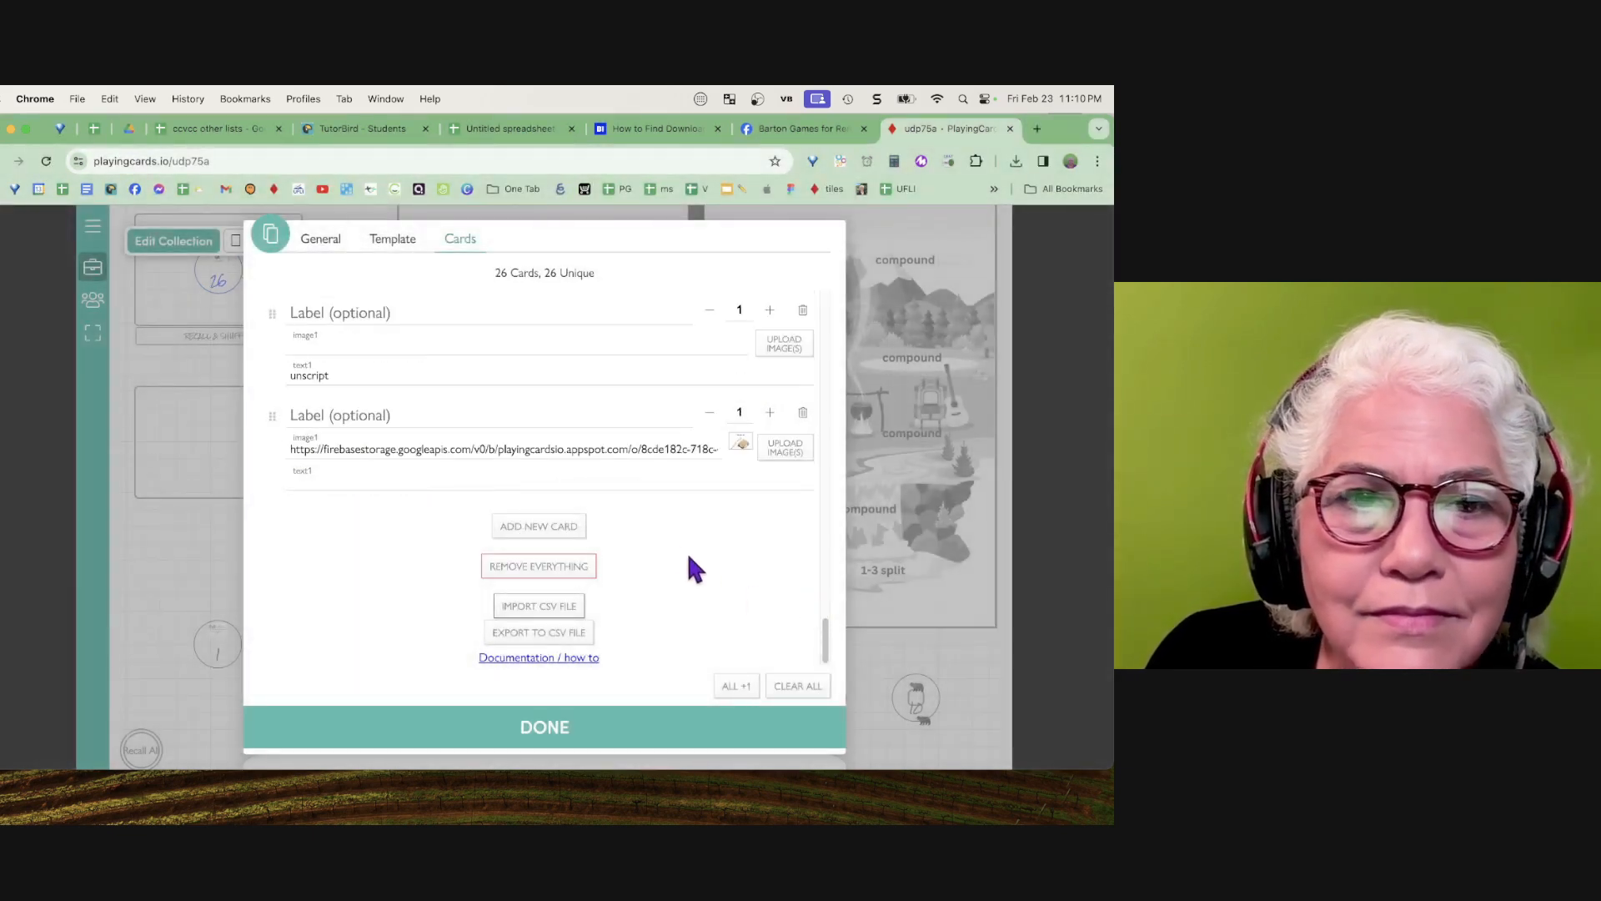
{"action": "scroll", "coordinate": [647, 527], "scroll_direction": "up", "scroll_amount": 15}
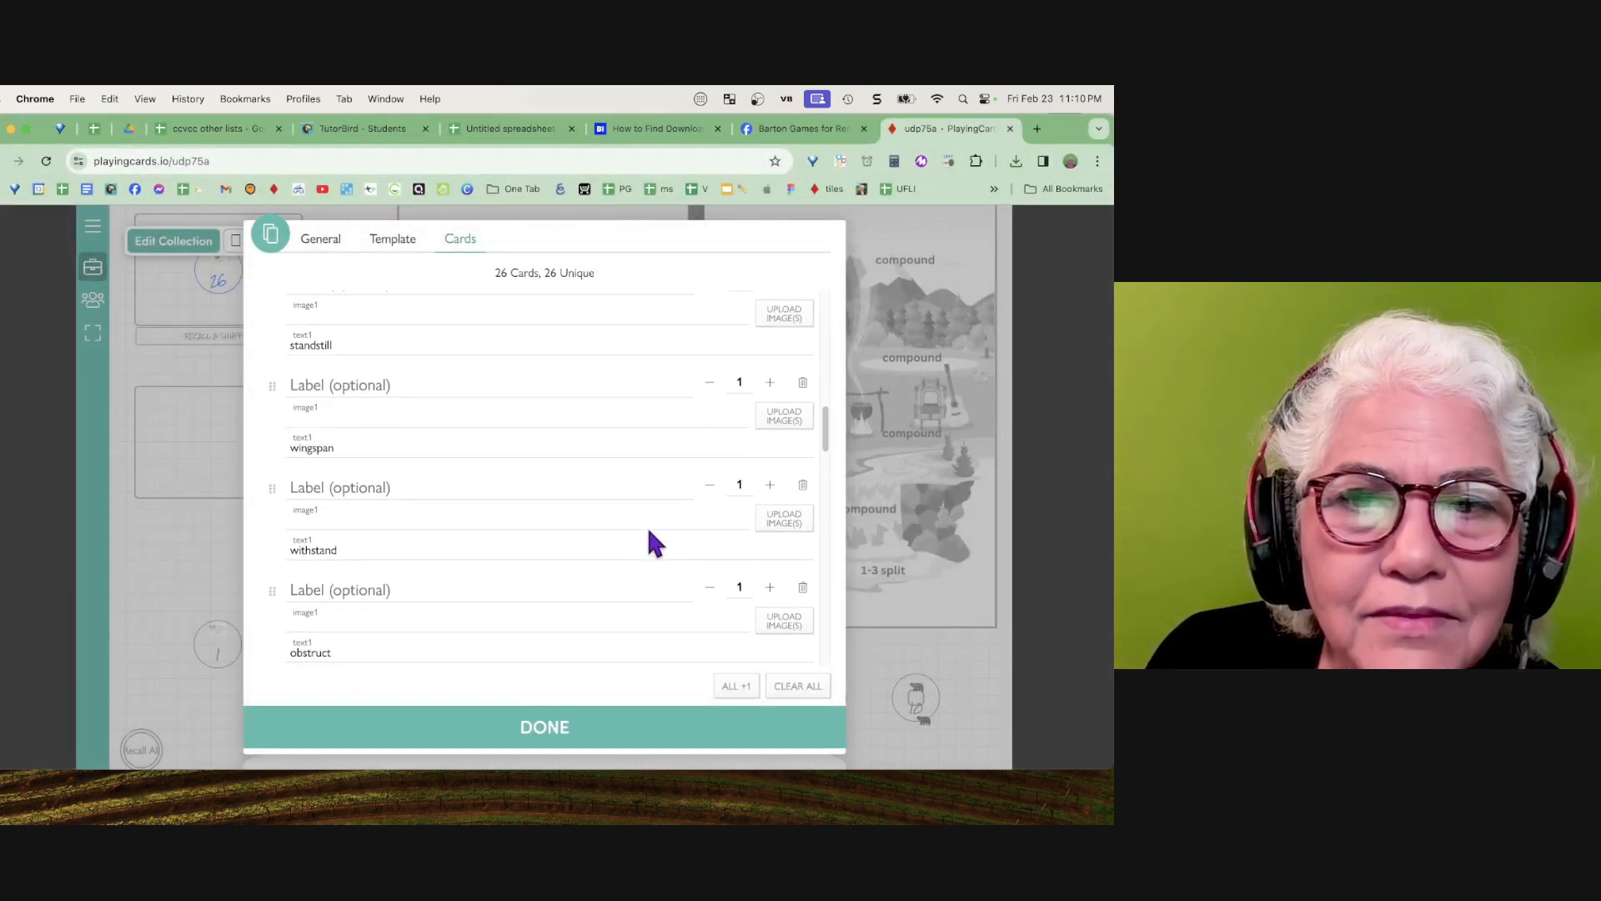
{"action": "left_click", "coordinate": [558, 728]}
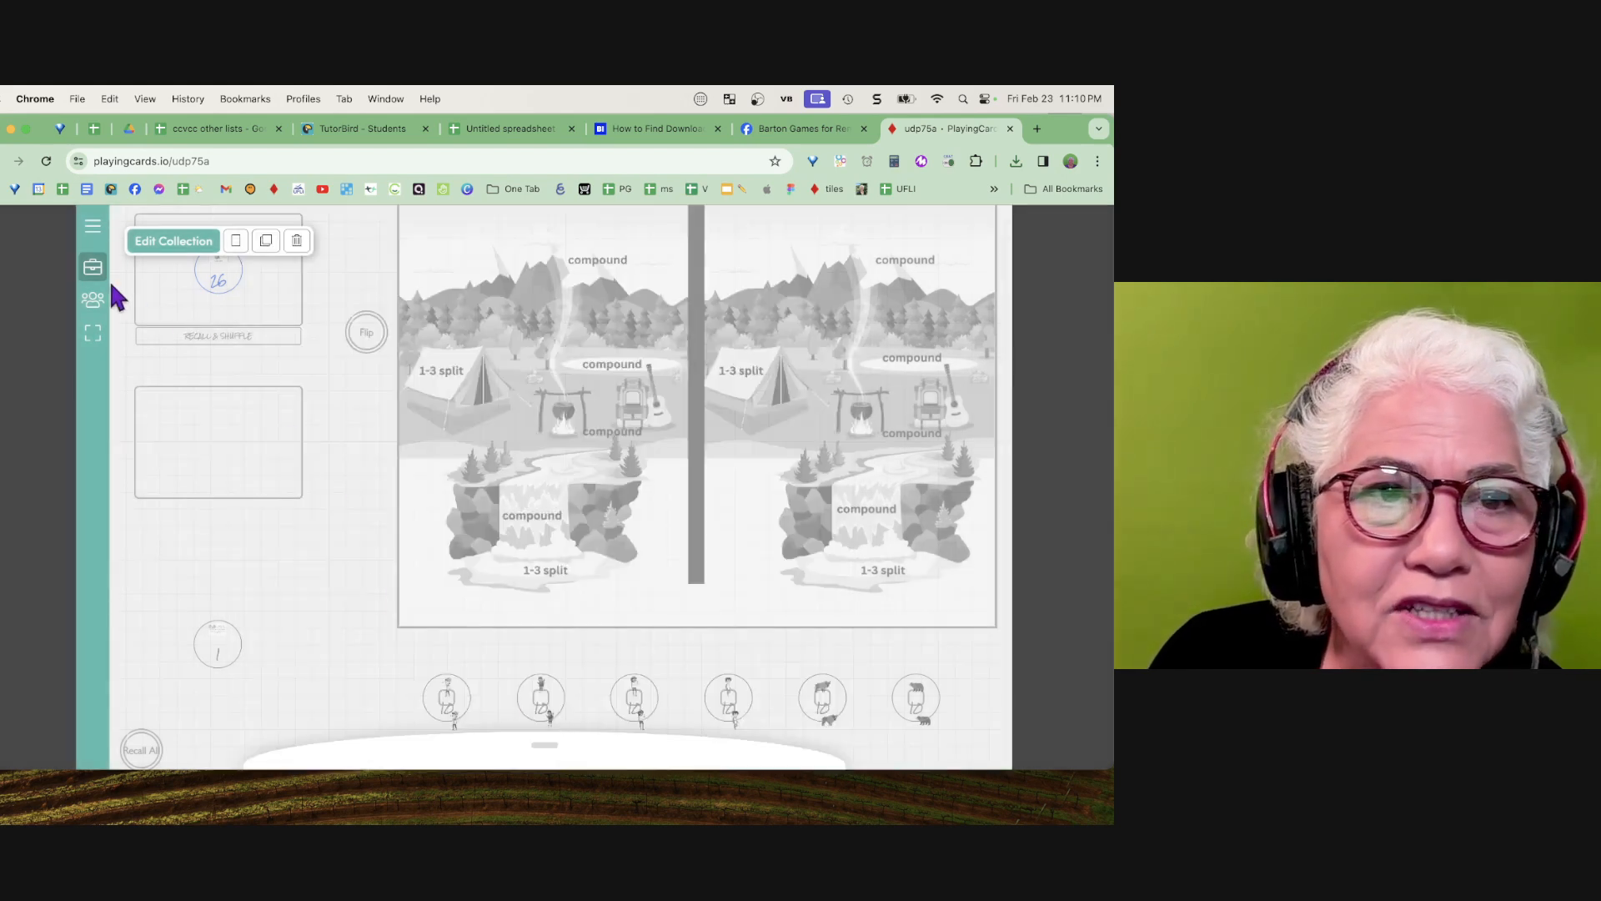
Flip through the cards of the Recall & Shuffle deck one by one to check the imported words and pictures
{"action": "left_click", "coordinate": [369, 334]}
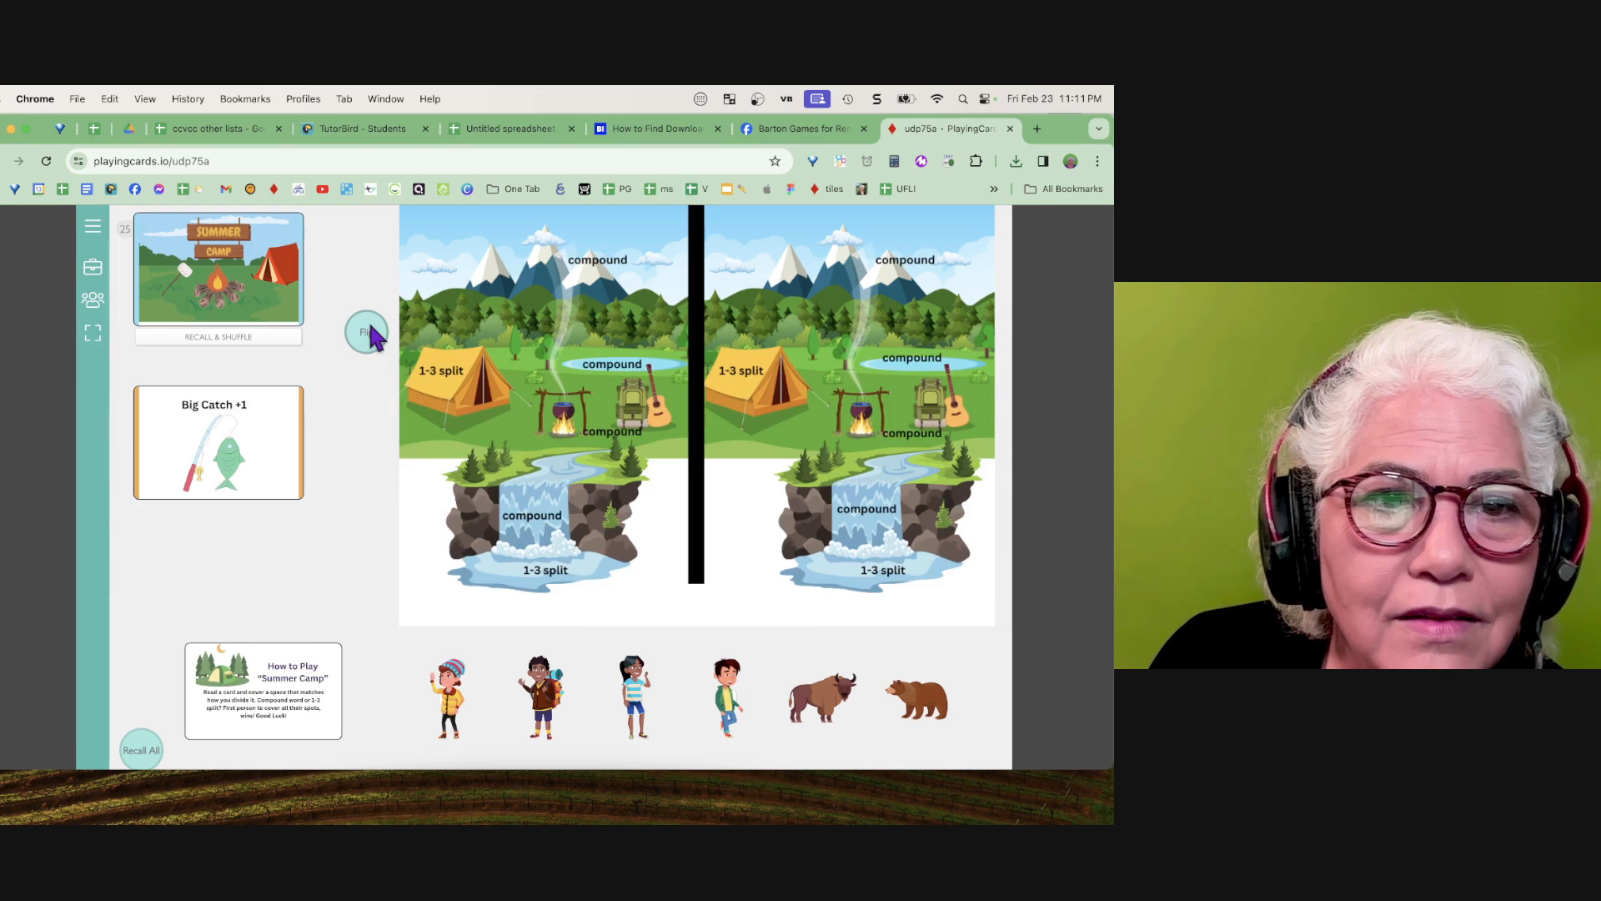
{"action": "left_click", "coordinate": [369, 334]}
{"action": "left_click", "coordinate": [370, 334]}
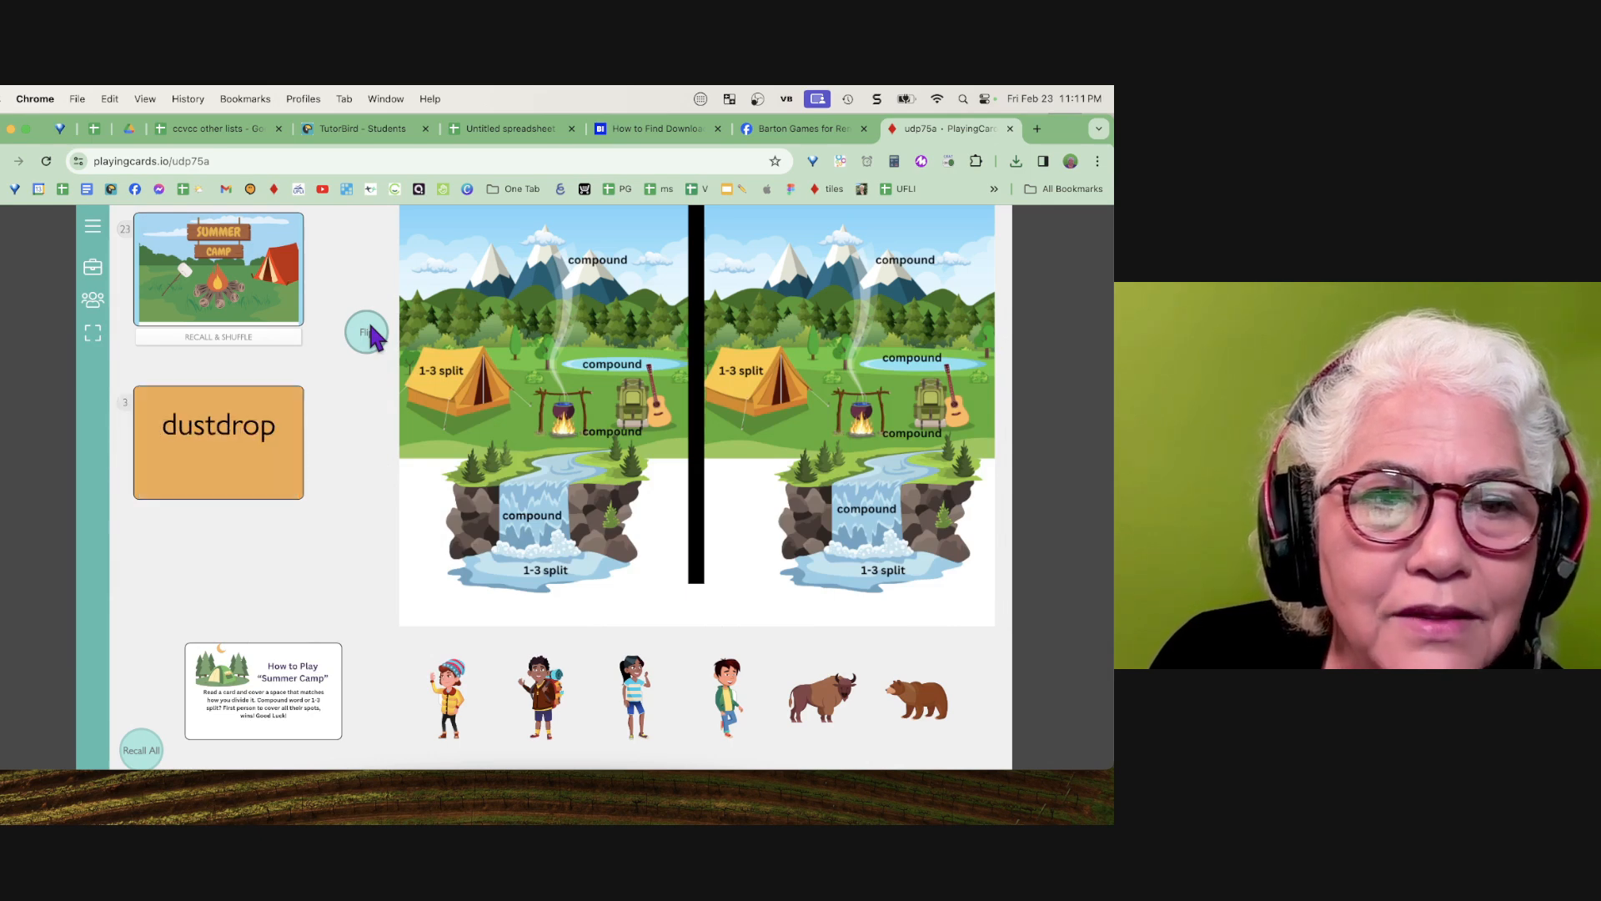
{"action": "left_click", "coordinate": [369, 334]}
{"action": "left_click", "coordinate": [370, 334]}
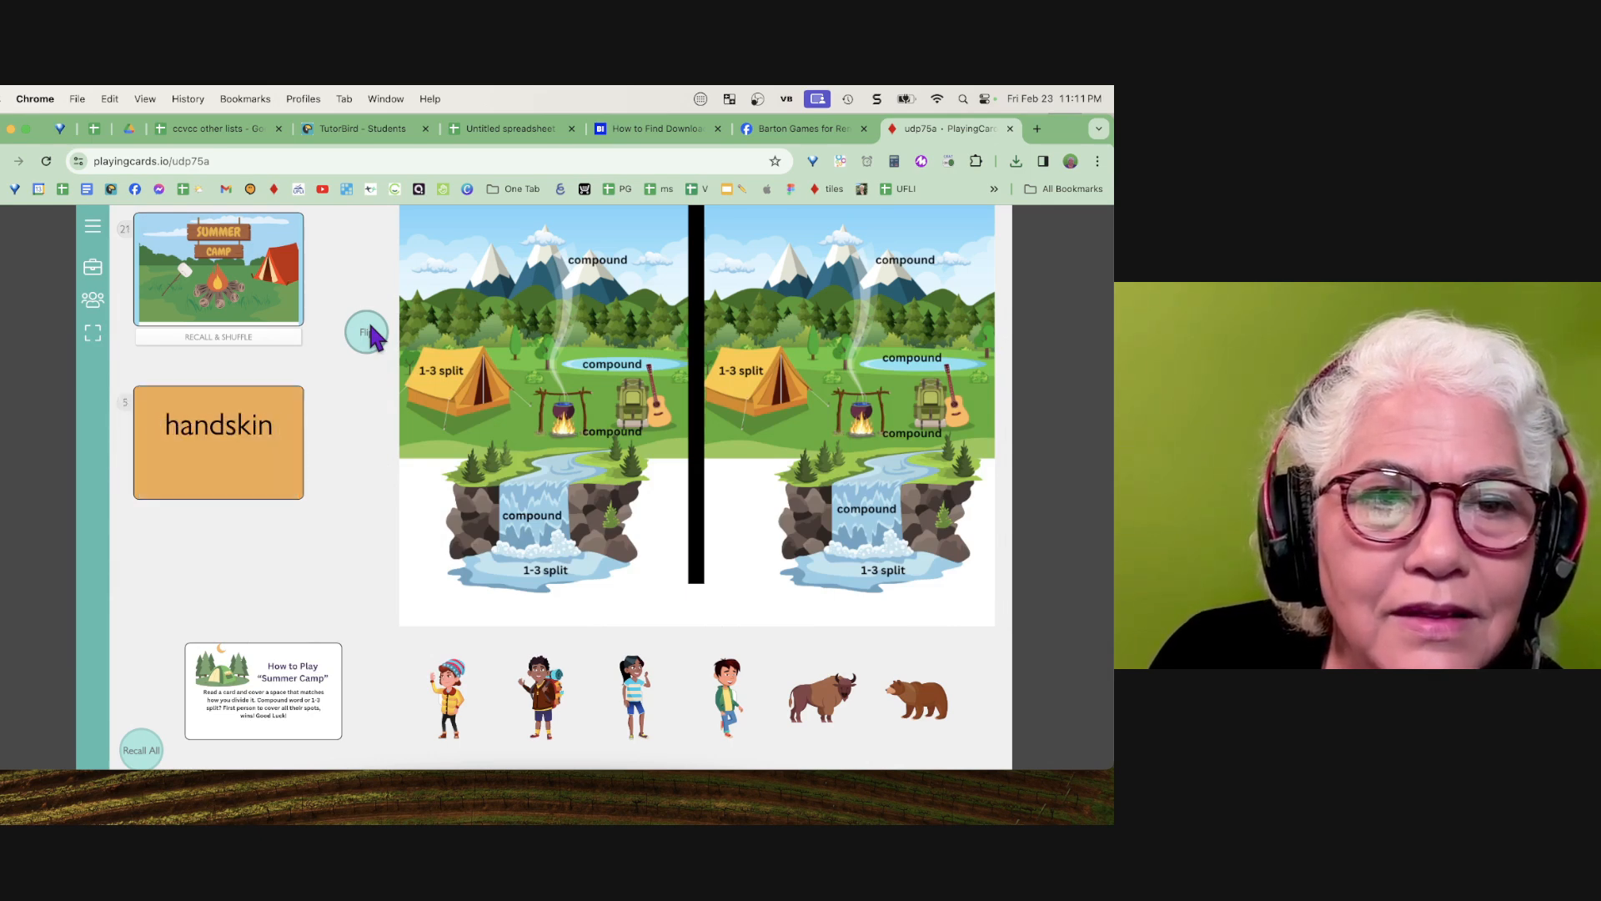
{"action": "left_click", "coordinate": [369, 334]}
{"action": "left_click", "coordinate": [369, 334]}
{"action": "left_click", "coordinate": [369, 334]}
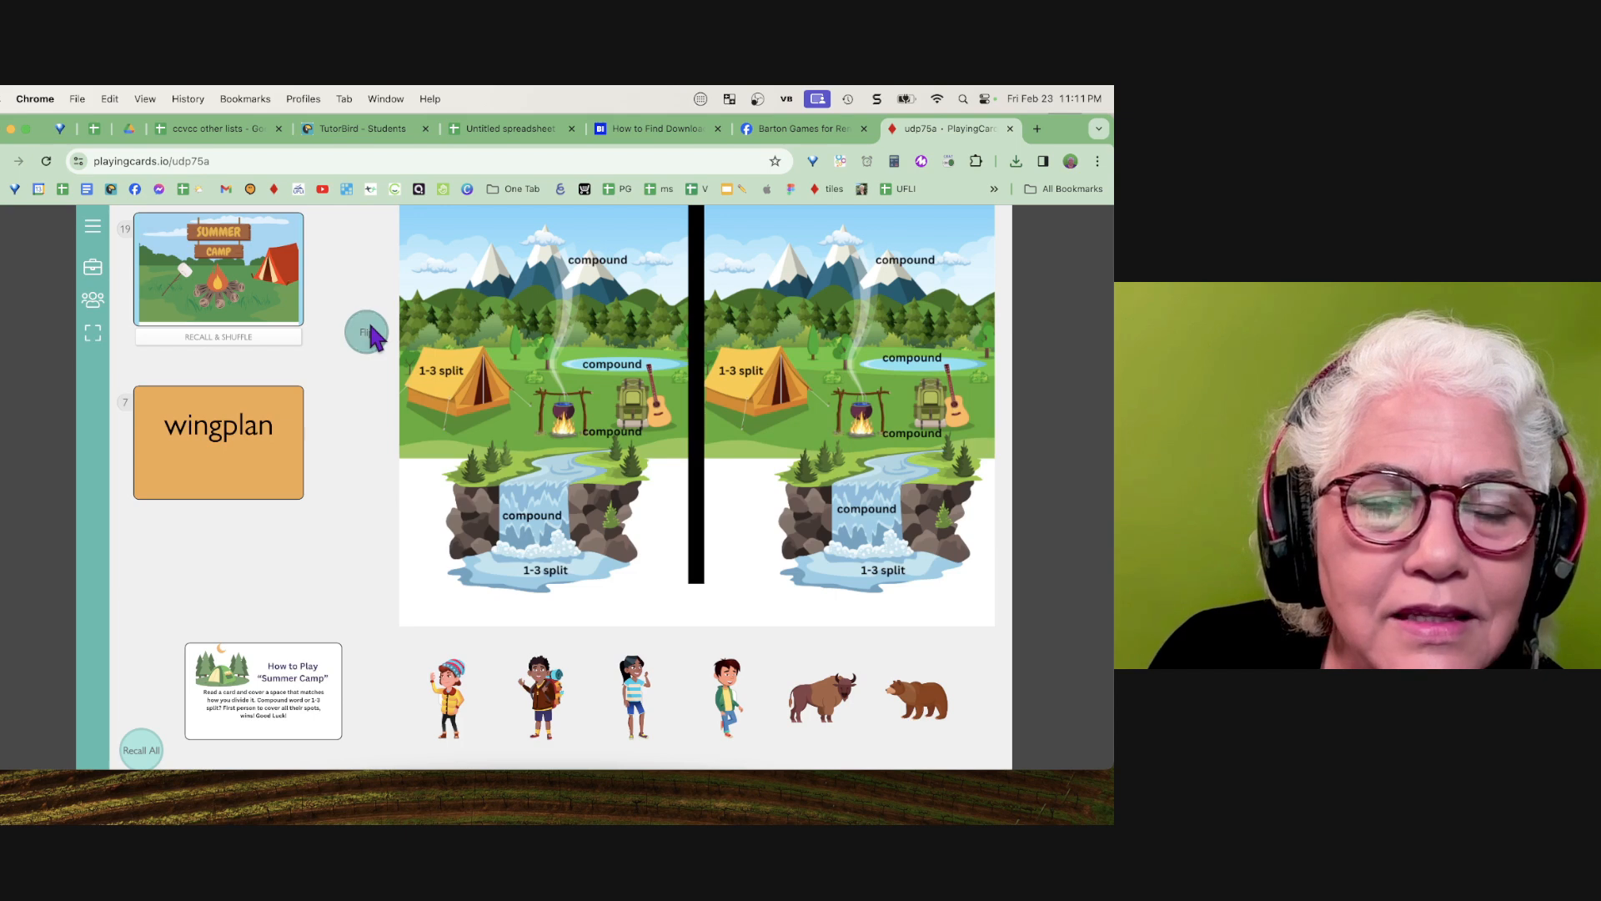
{"action": "left_click", "coordinate": [369, 334]}
{"action": "left_click", "coordinate": [369, 335]}
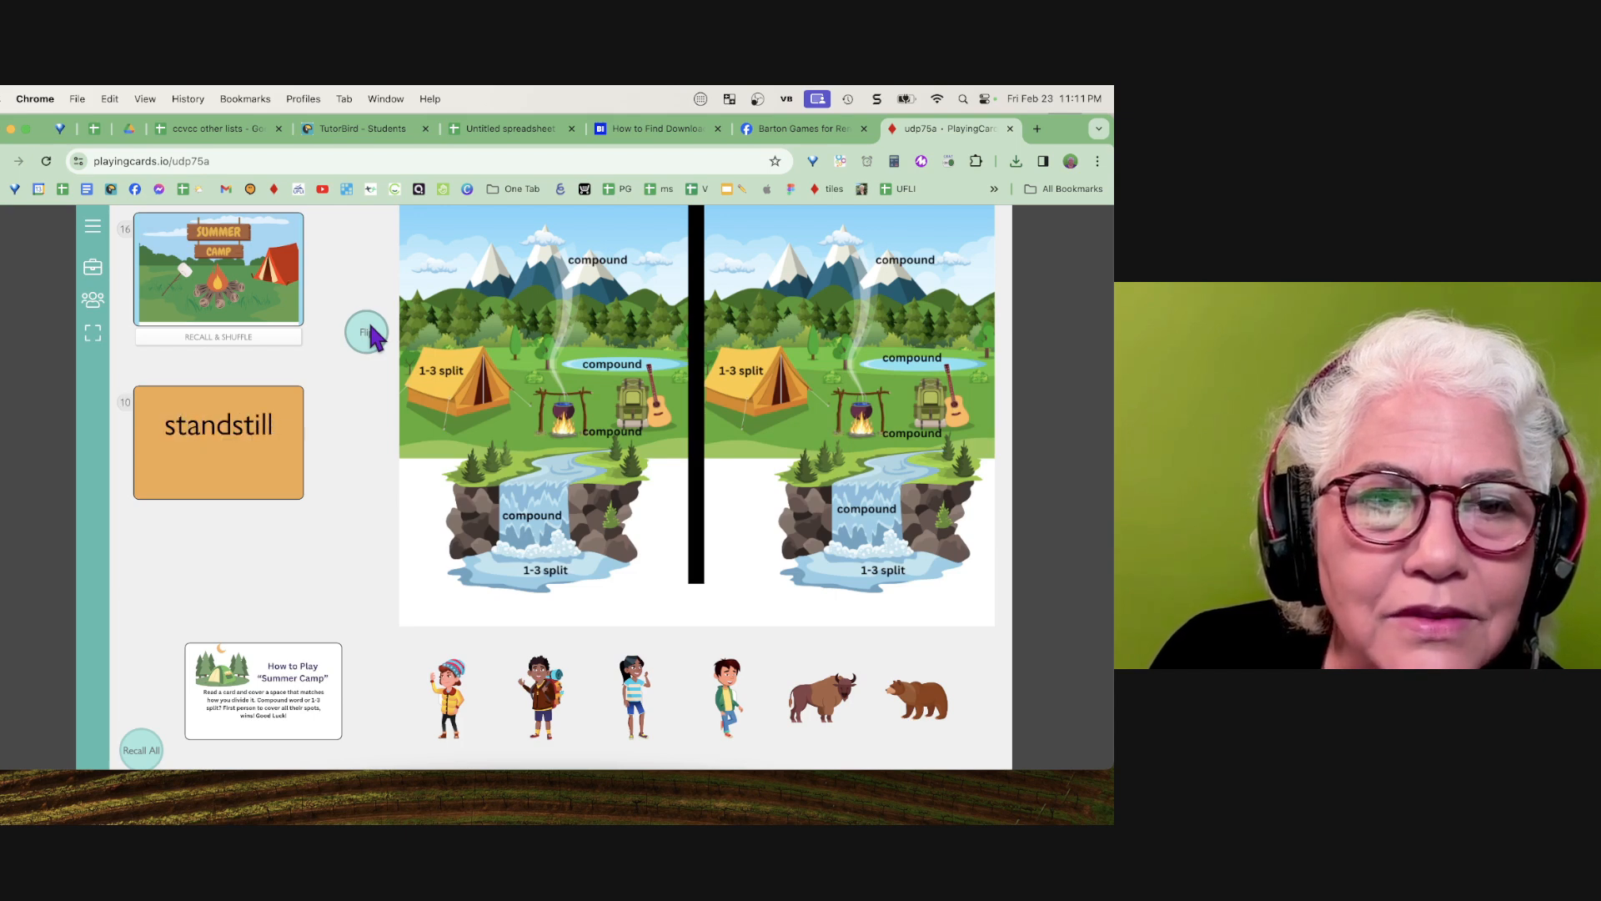
{"action": "left_click", "coordinate": [369, 335]}
{"action": "left_click", "coordinate": [370, 335]}
{"action": "left_click", "coordinate": [370, 334]}
{"action": "left_click", "coordinate": [369, 335]}
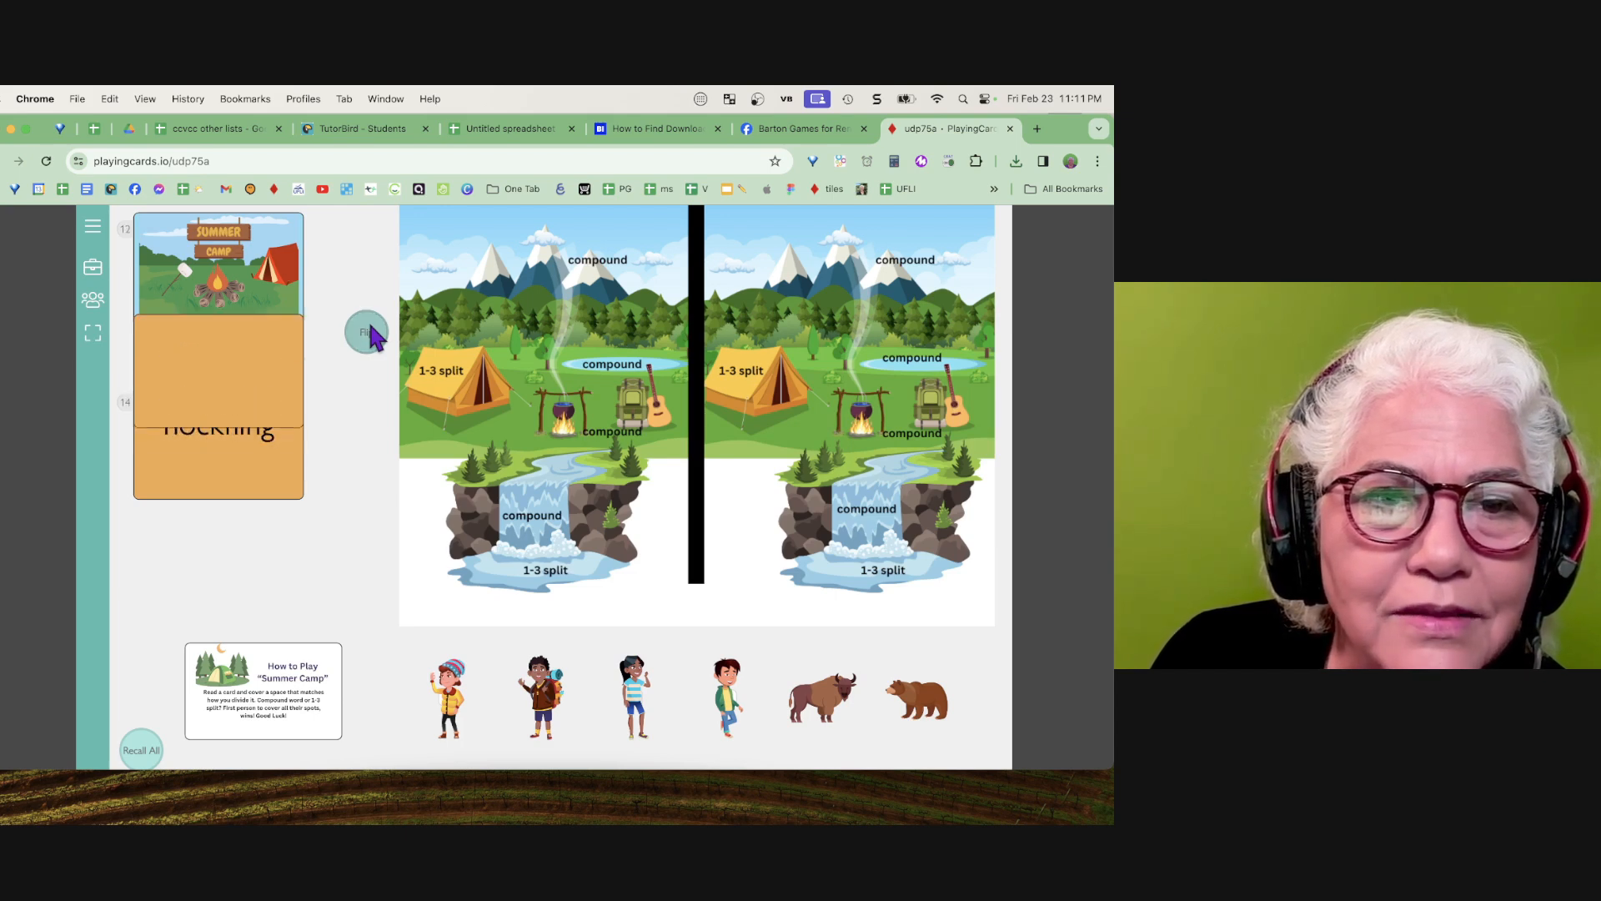
{"action": "left_click", "coordinate": [370, 335]}
{"action": "left_click", "coordinate": [369, 335]}
{"action": "left_click", "coordinate": [370, 334]}
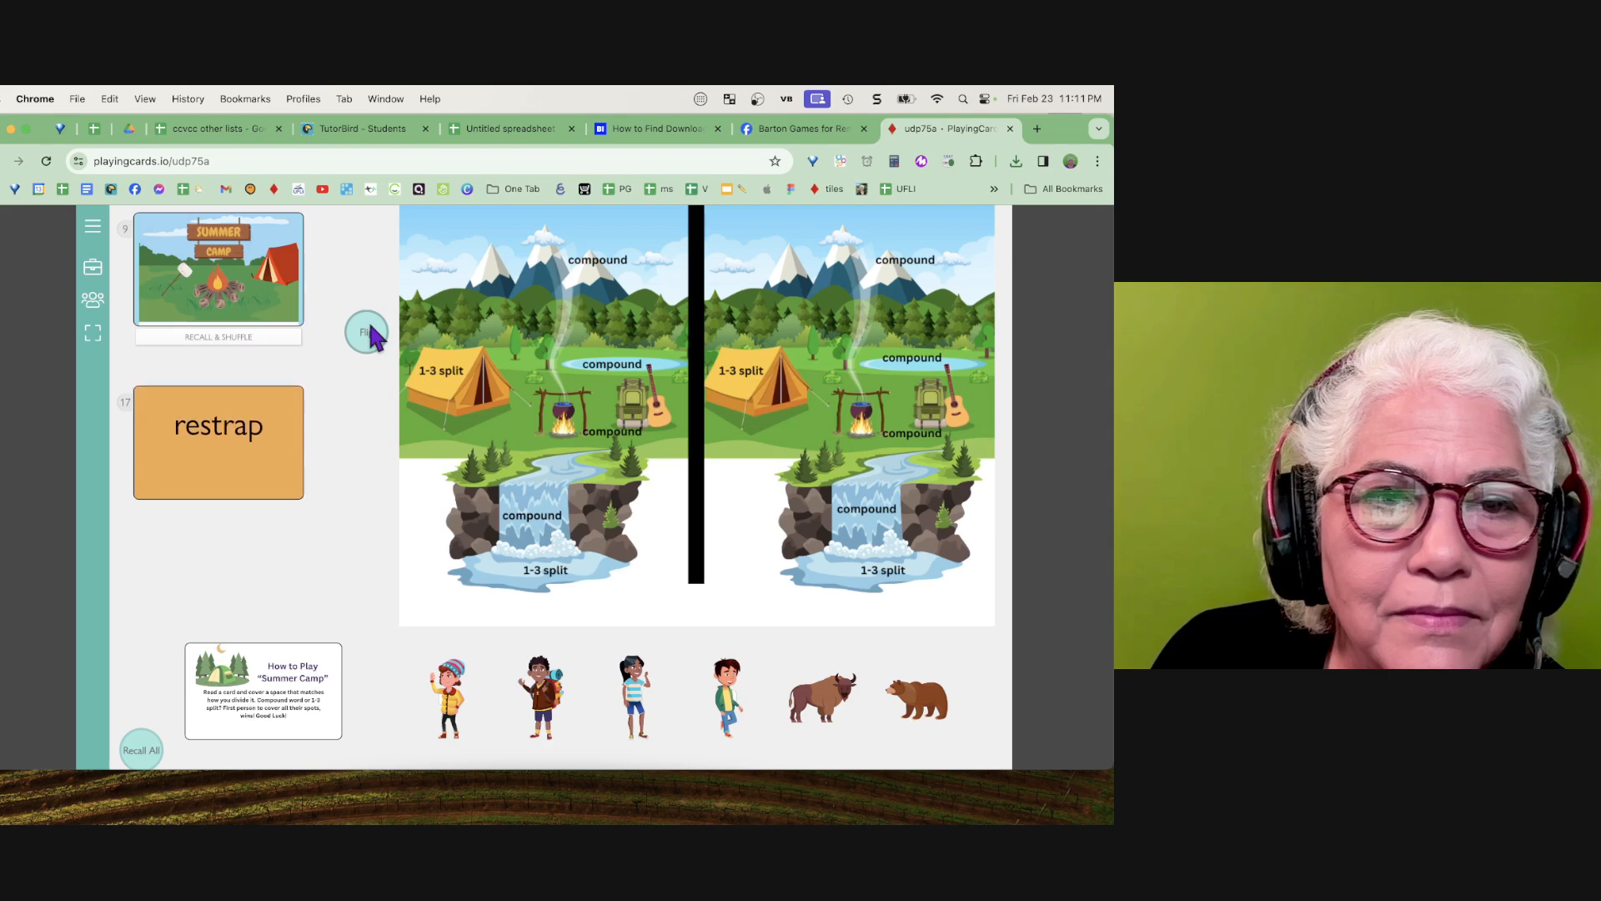
{"action": "left_click", "coordinate": [370, 334]}
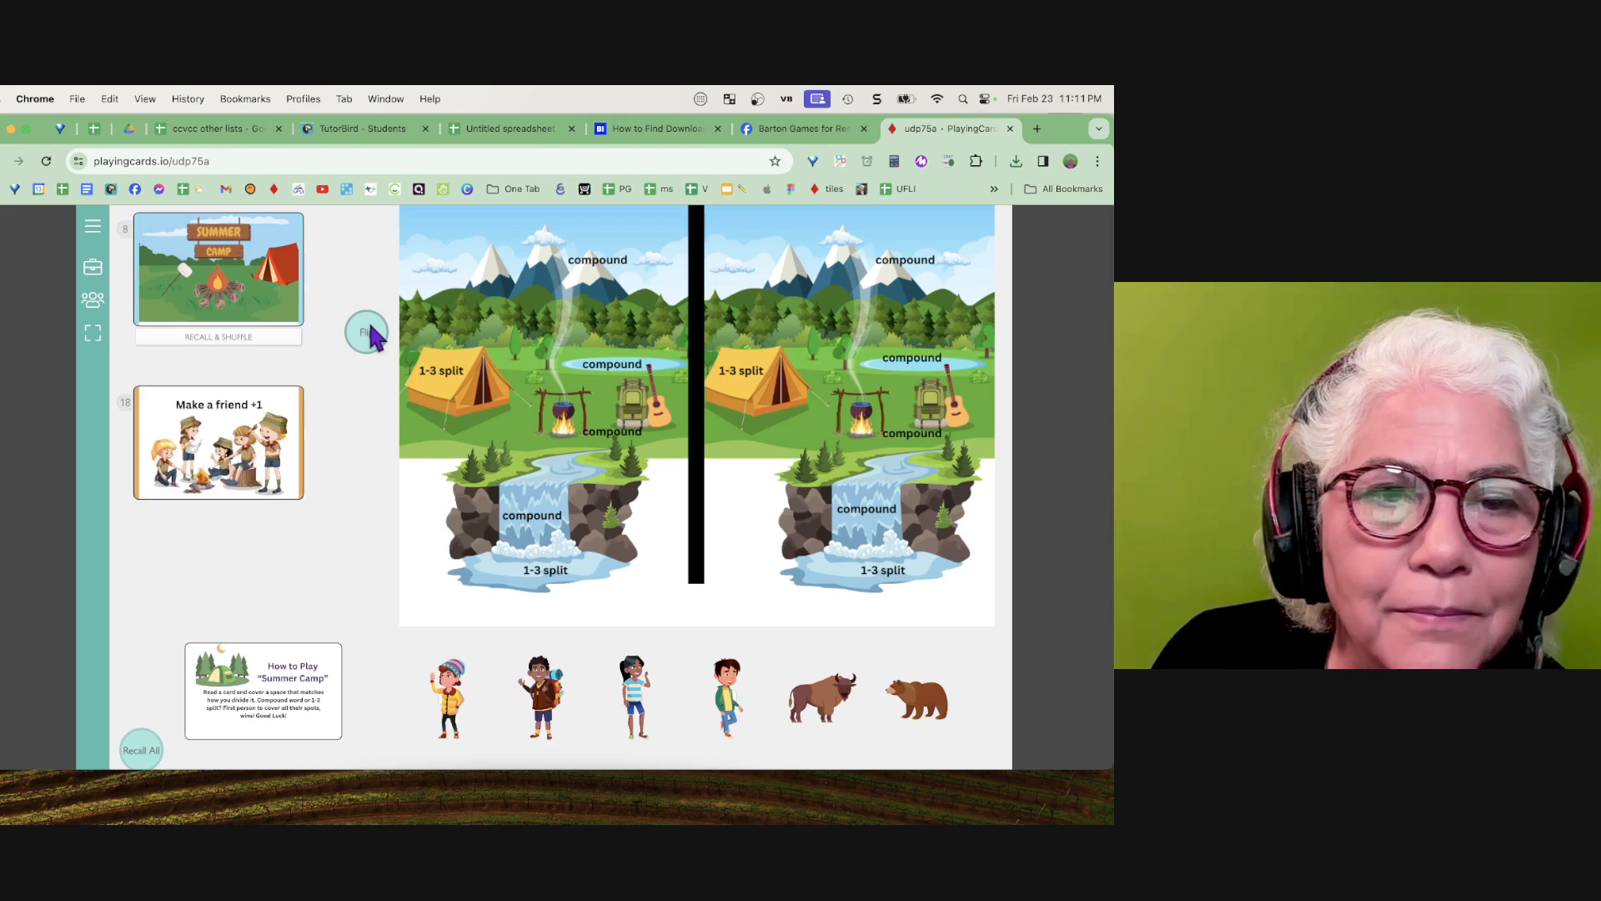
{"action": "left_click", "coordinate": [369, 335]}
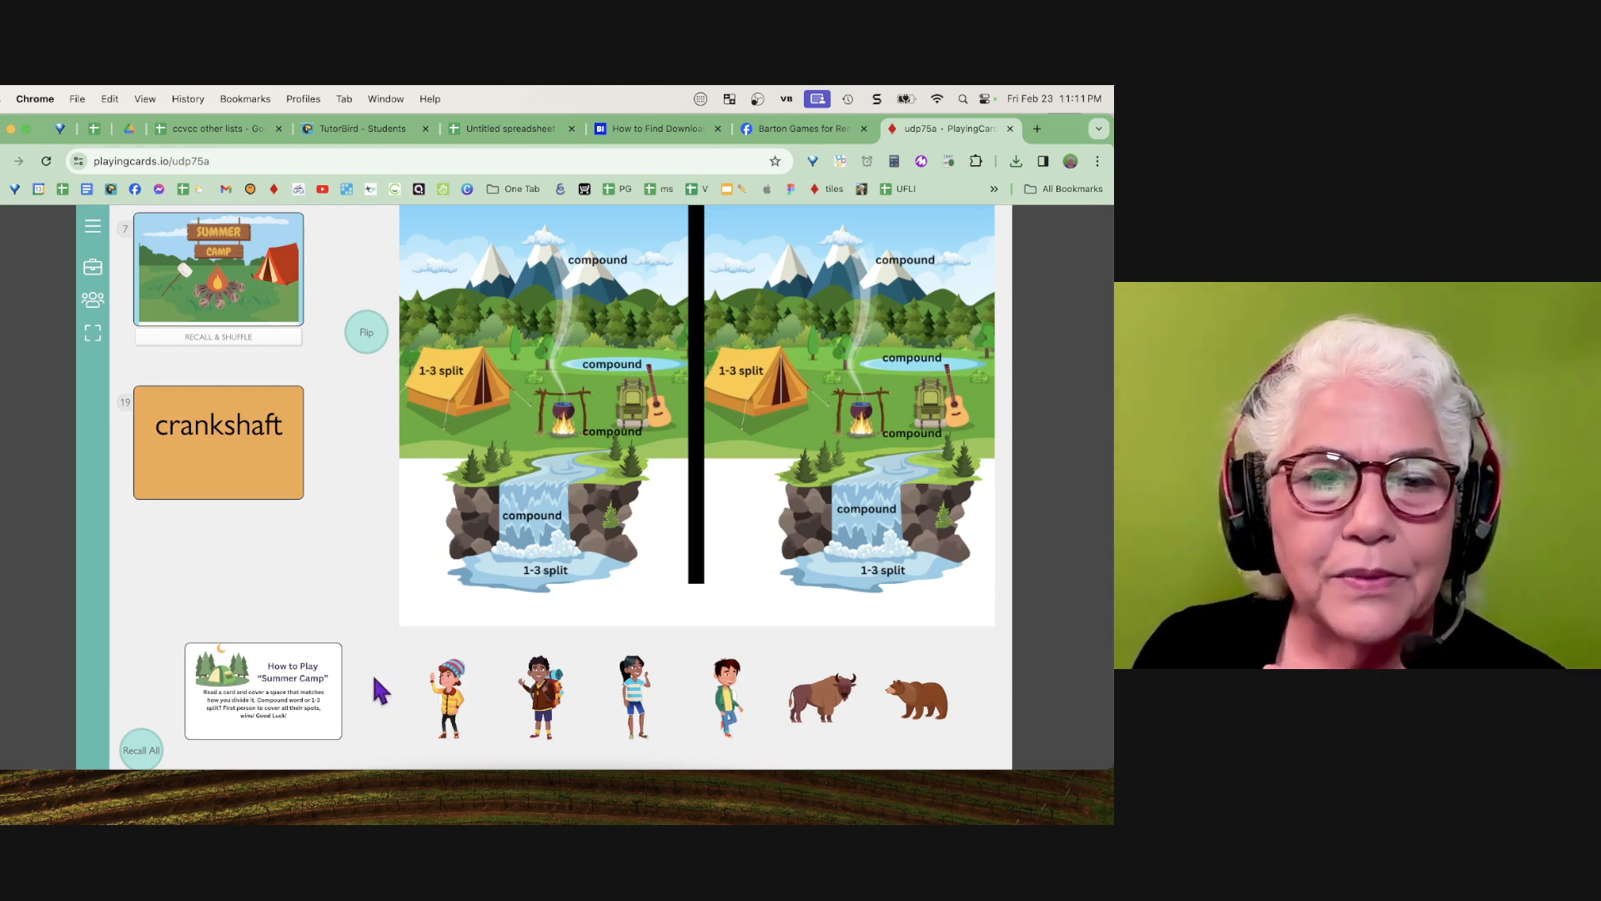
Return to room editing, open the game board's settings and enlarge its size to 1172
{"action": "left_click", "coordinate": [91, 269]}
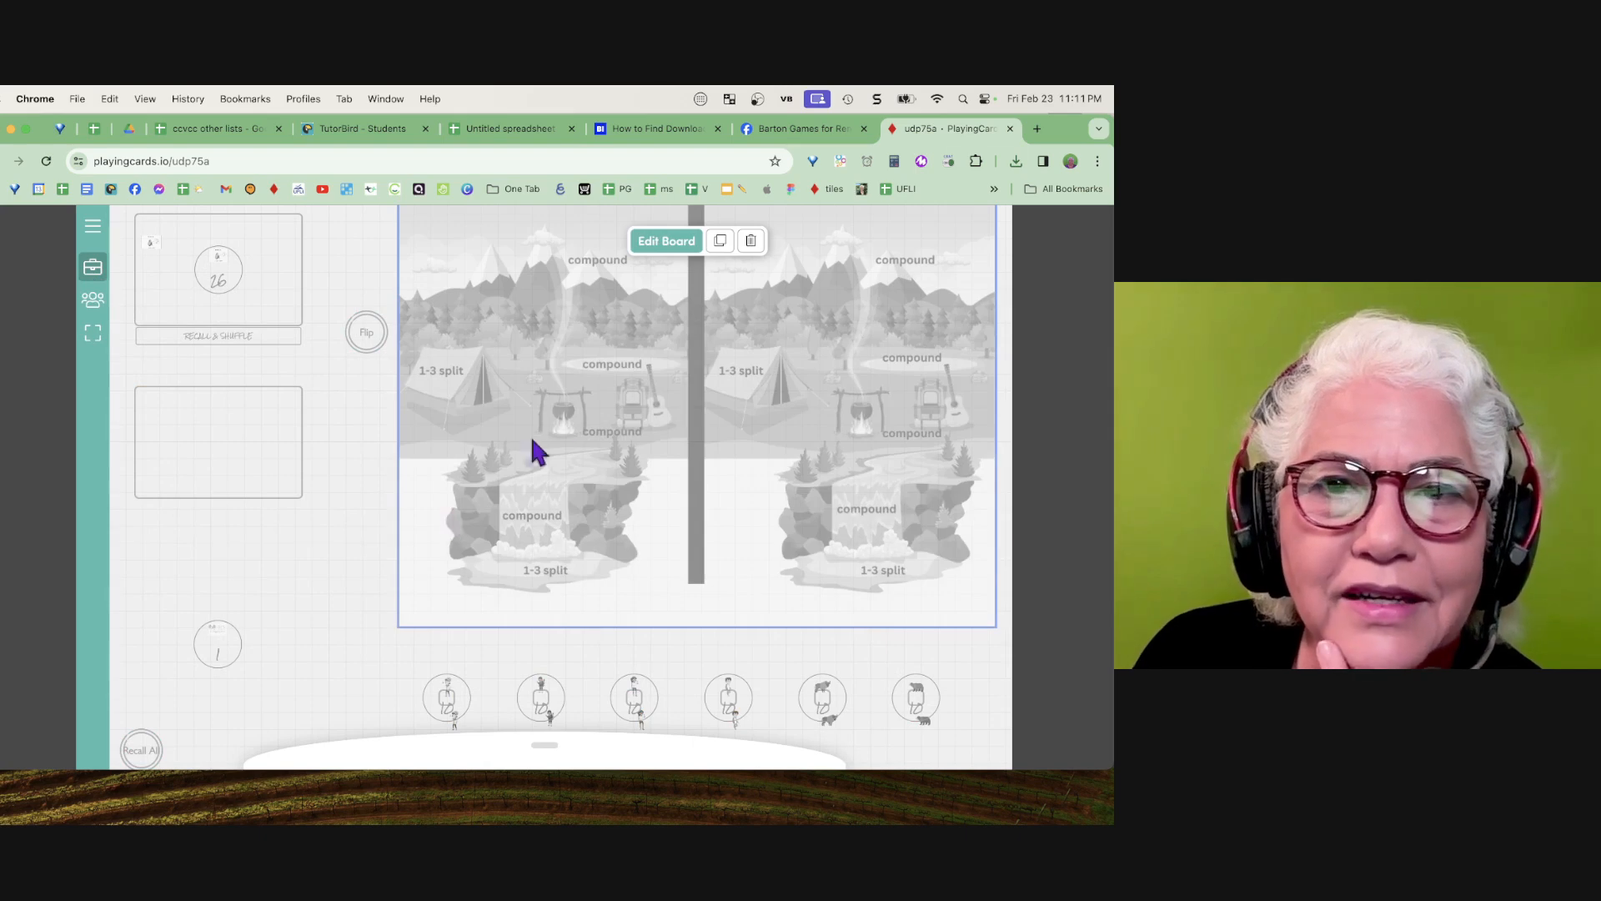
{"action": "left_click", "coordinate": [663, 241]}
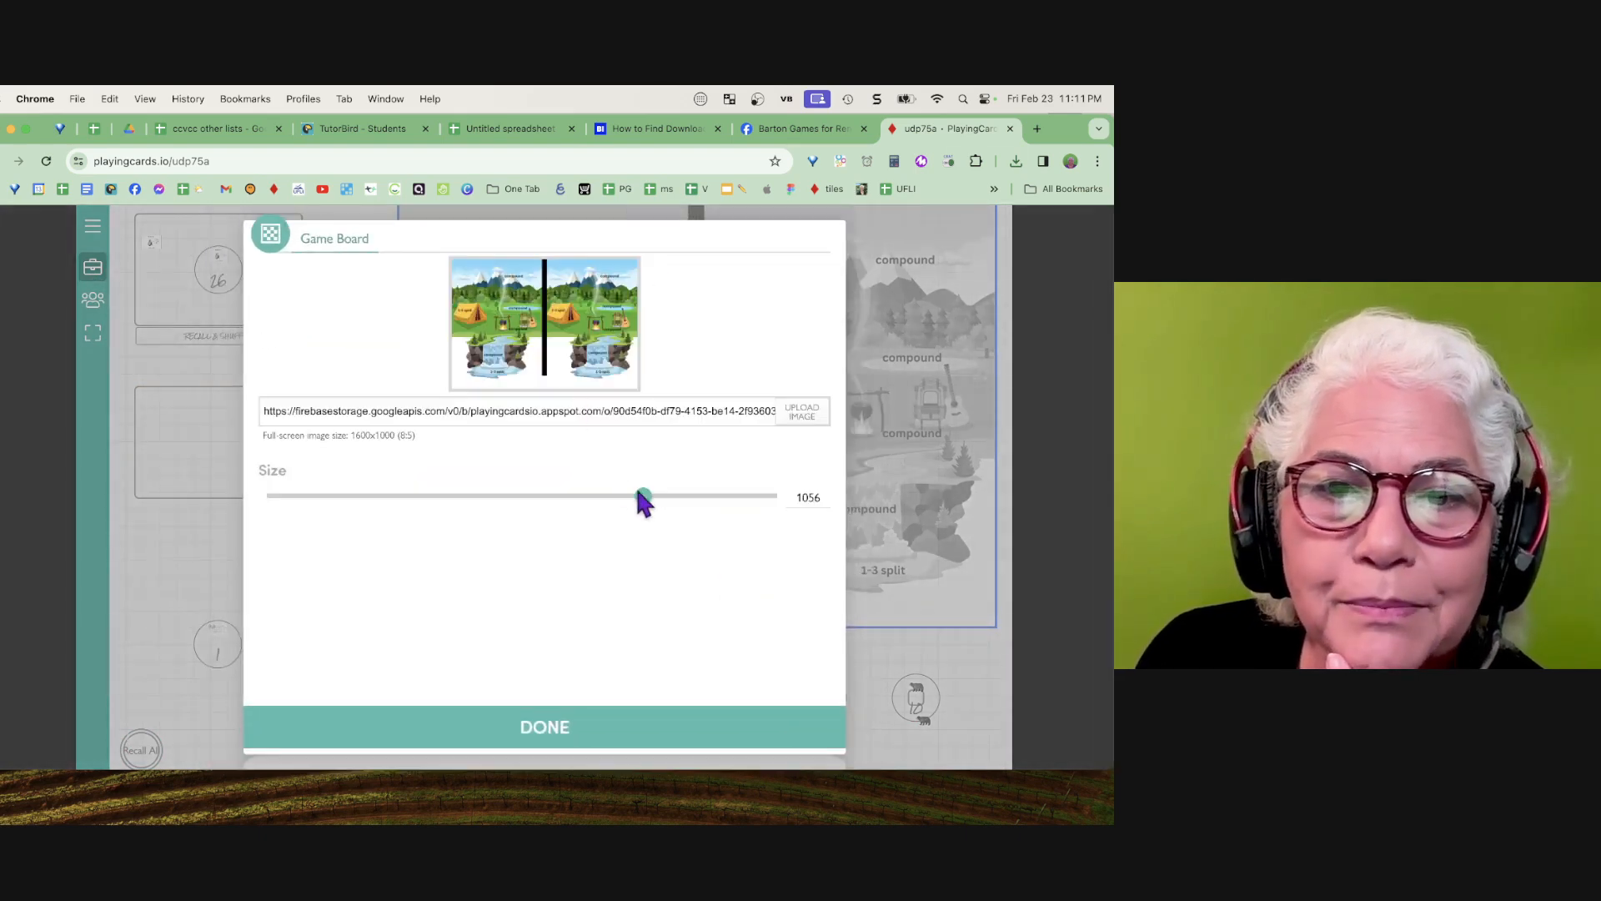
{"action": "left_click_drag", "start_coordinate": [644, 494], "coordinate": [690, 492]}
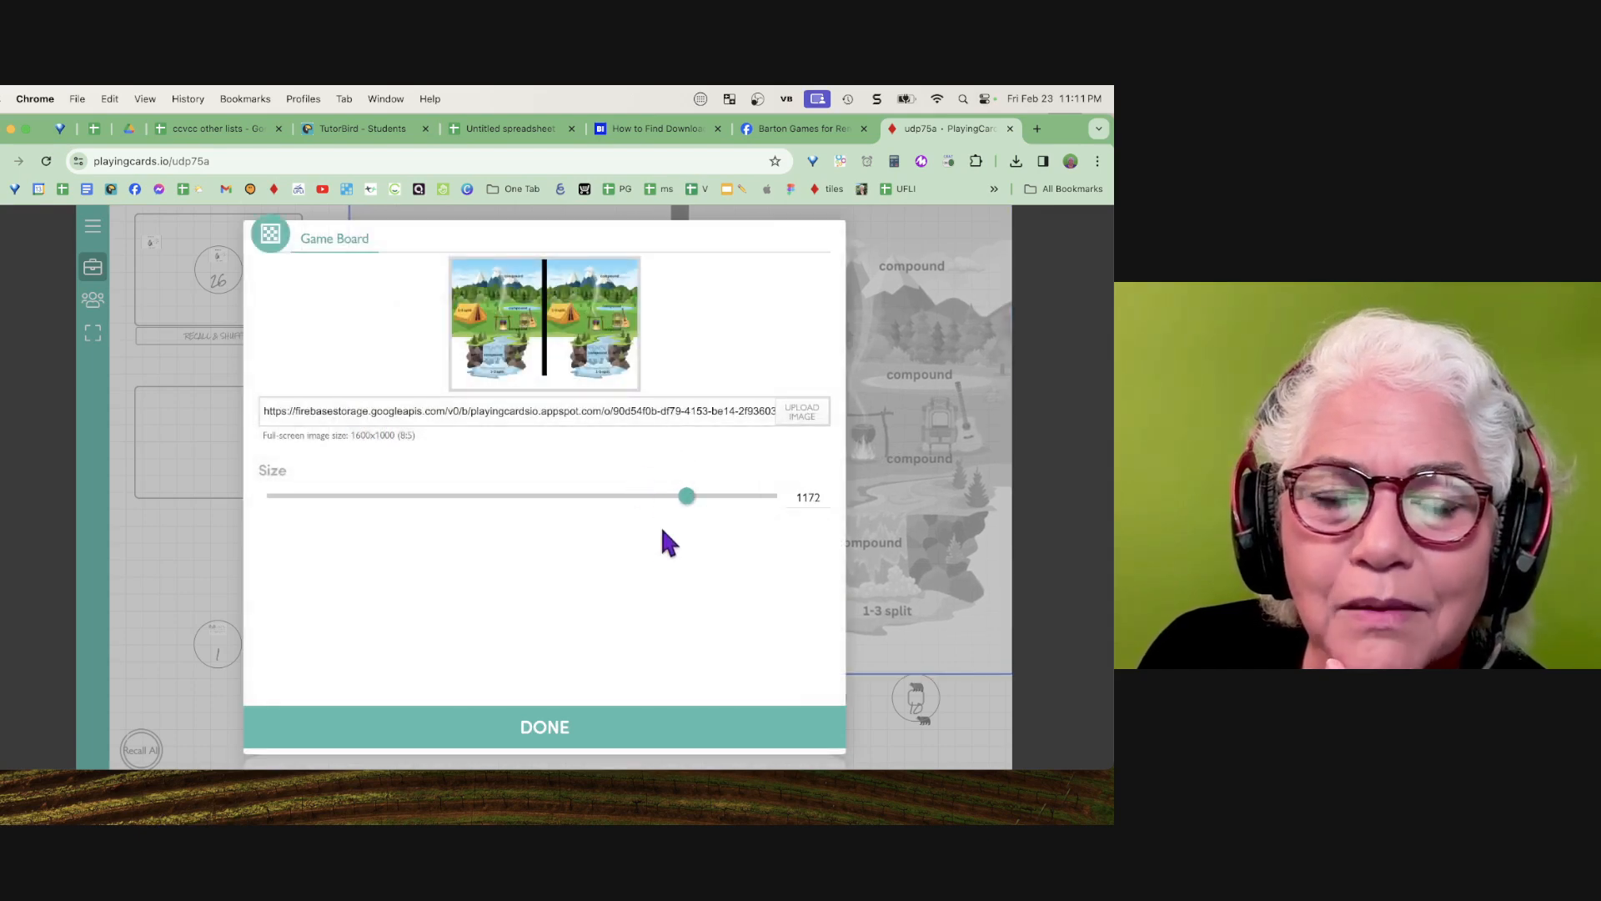
Finish the game board's settings, reposition the board between the card holders and the room's edge, and leave table editing
{"action": "left_click", "coordinate": [546, 728]}
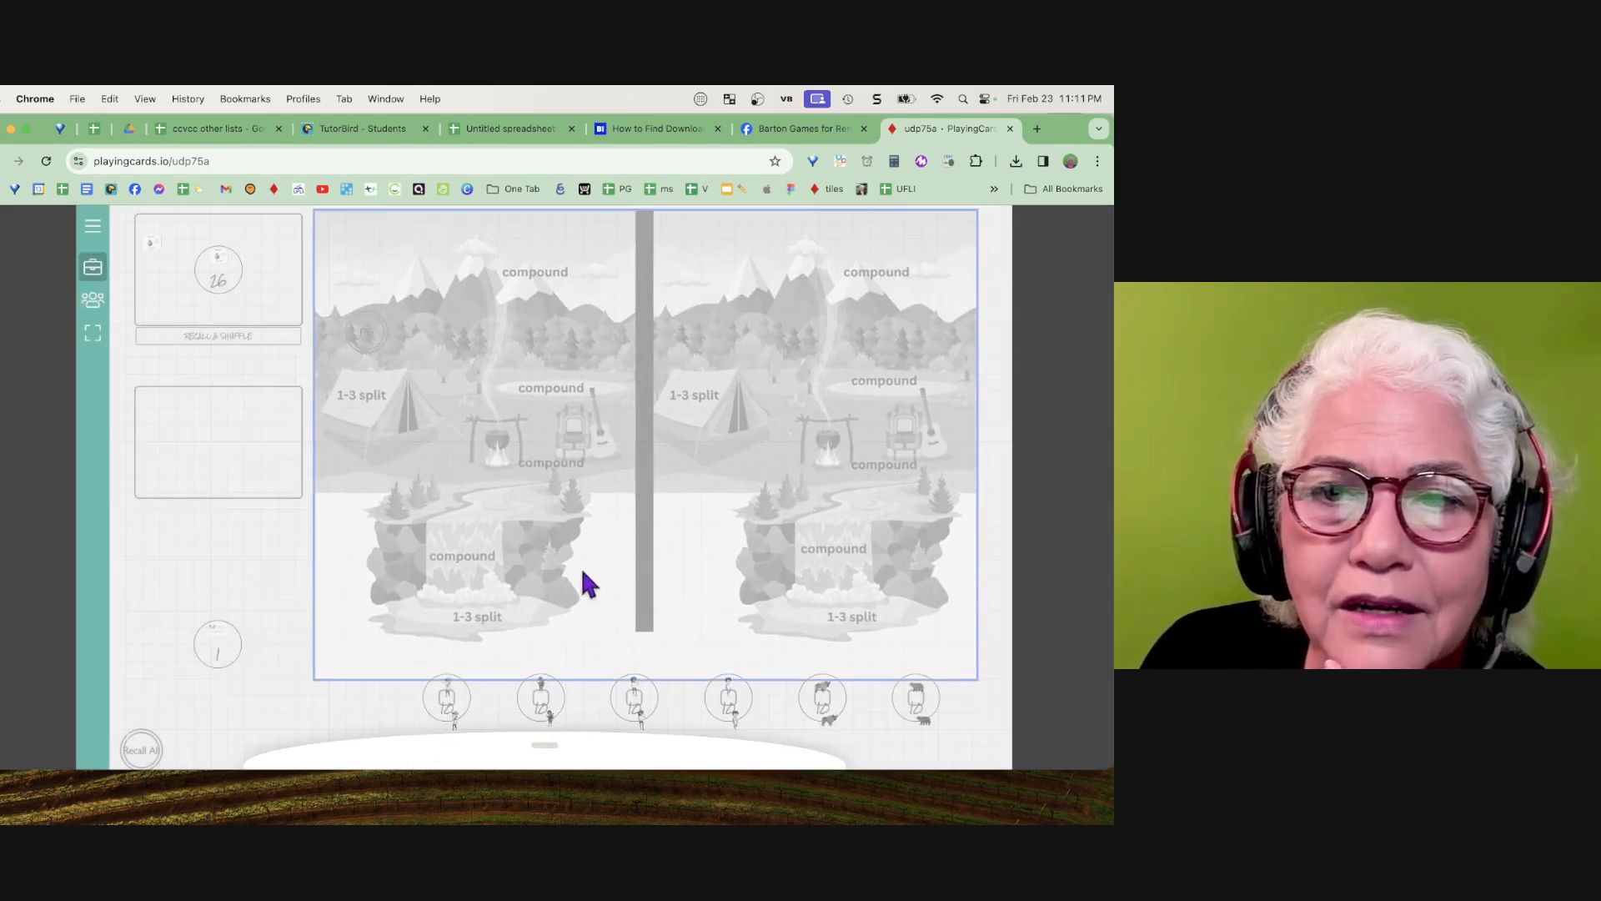
{"action": "left_click_drag", "start_coordinate": [602, 567], "coordinate": [608, 568]}
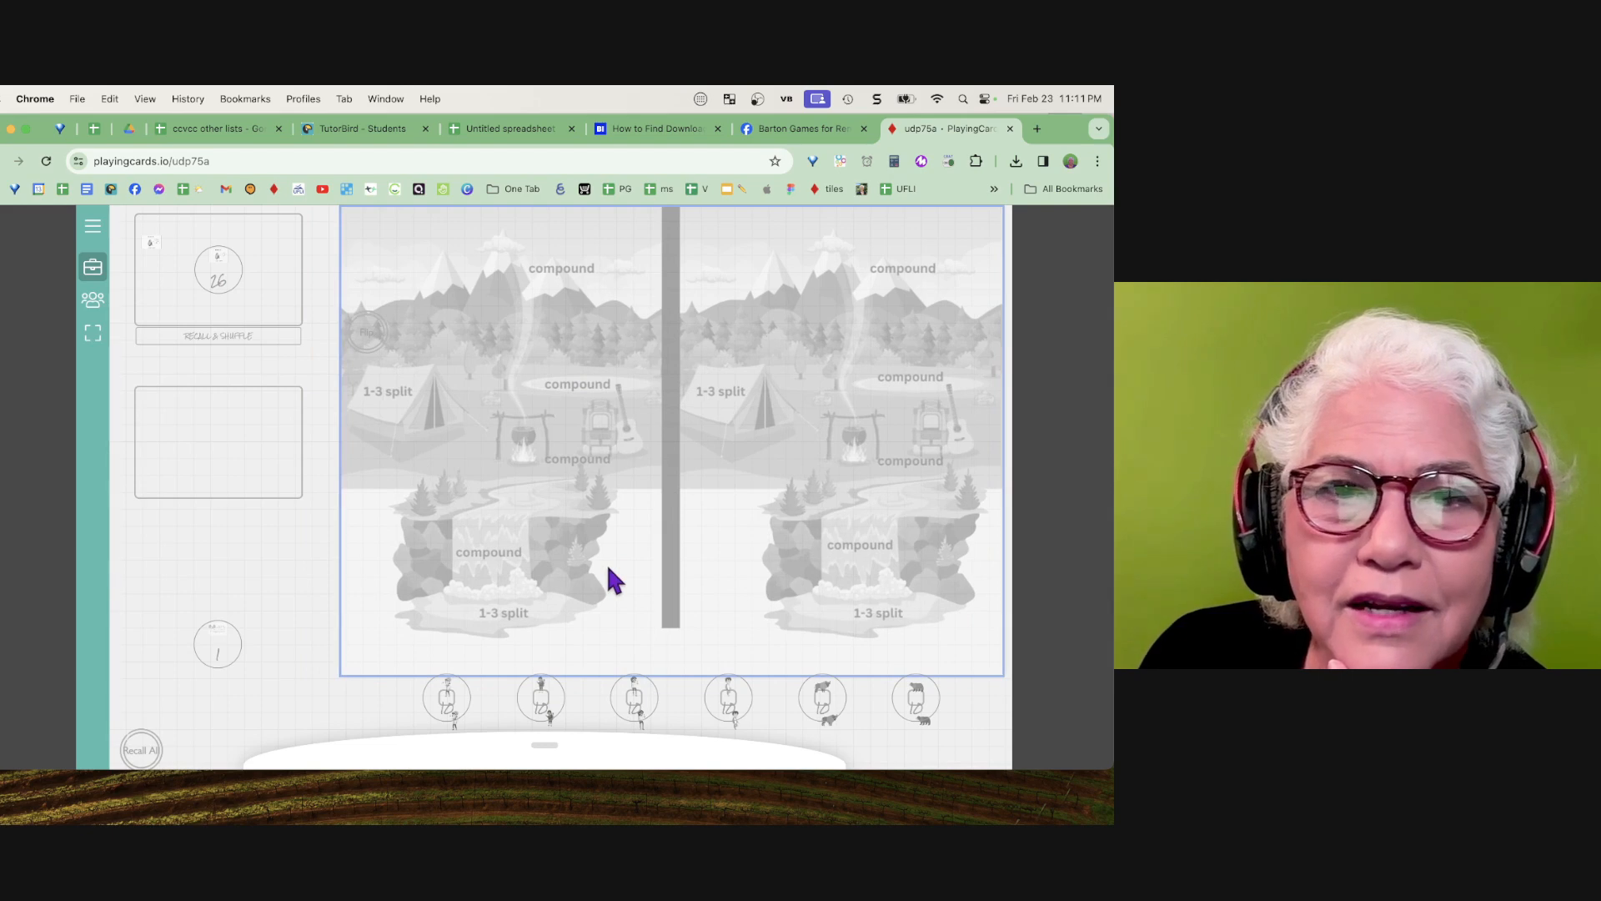
{"action": "left_click", "coordinate": [608, 568]}
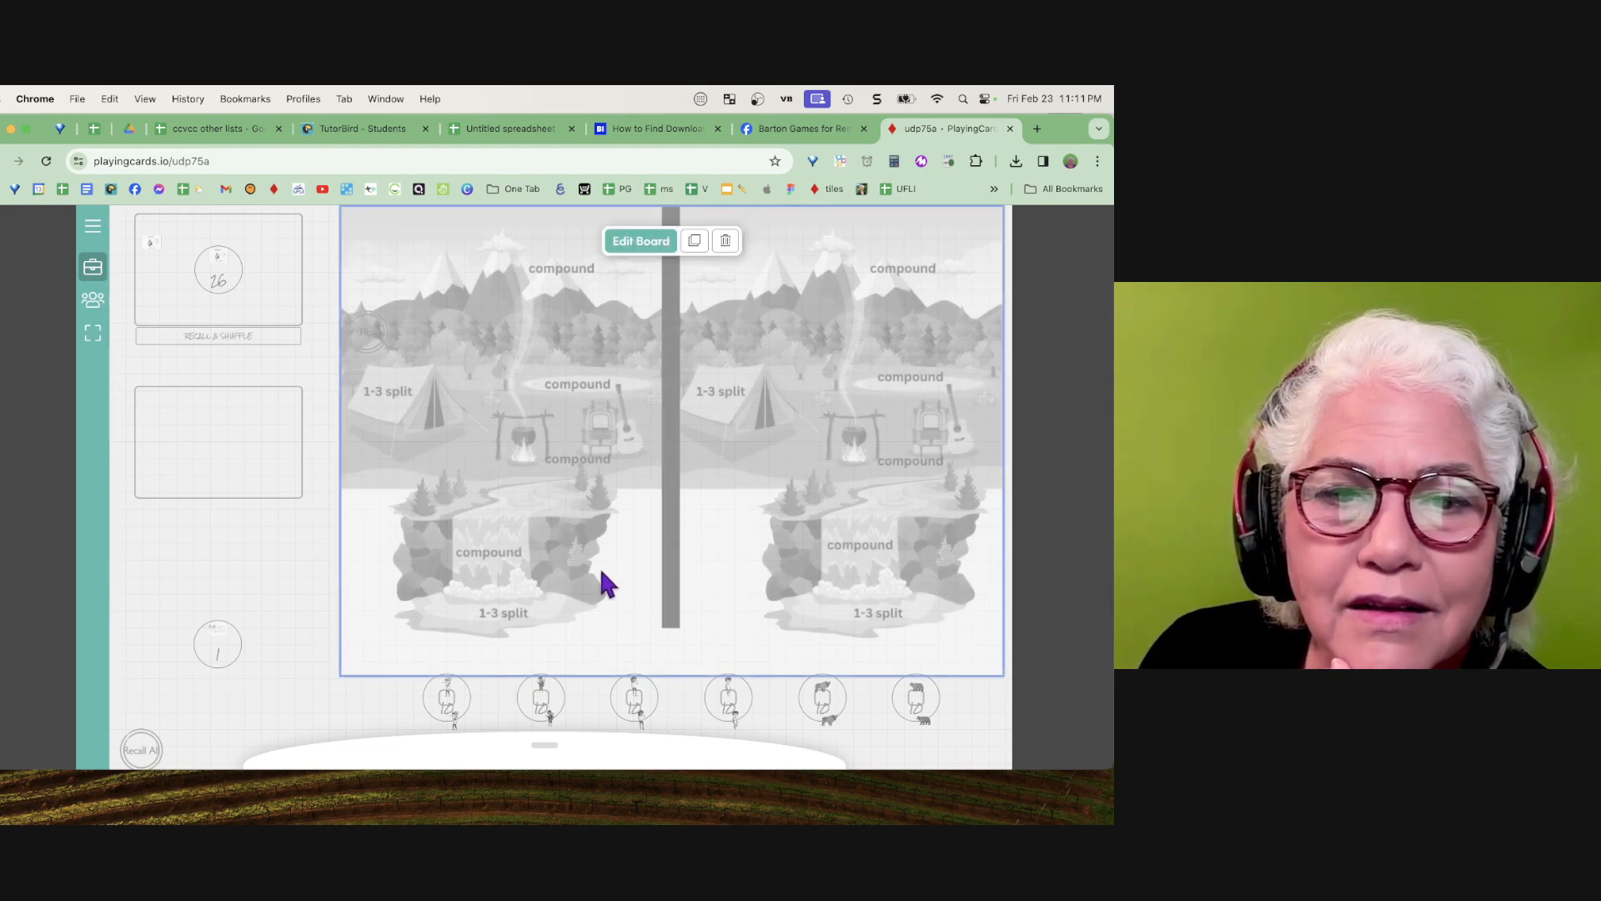
{"action": "left_click_drag", "start_coordinate": [602, 571], "coordinate": [595, 571]}
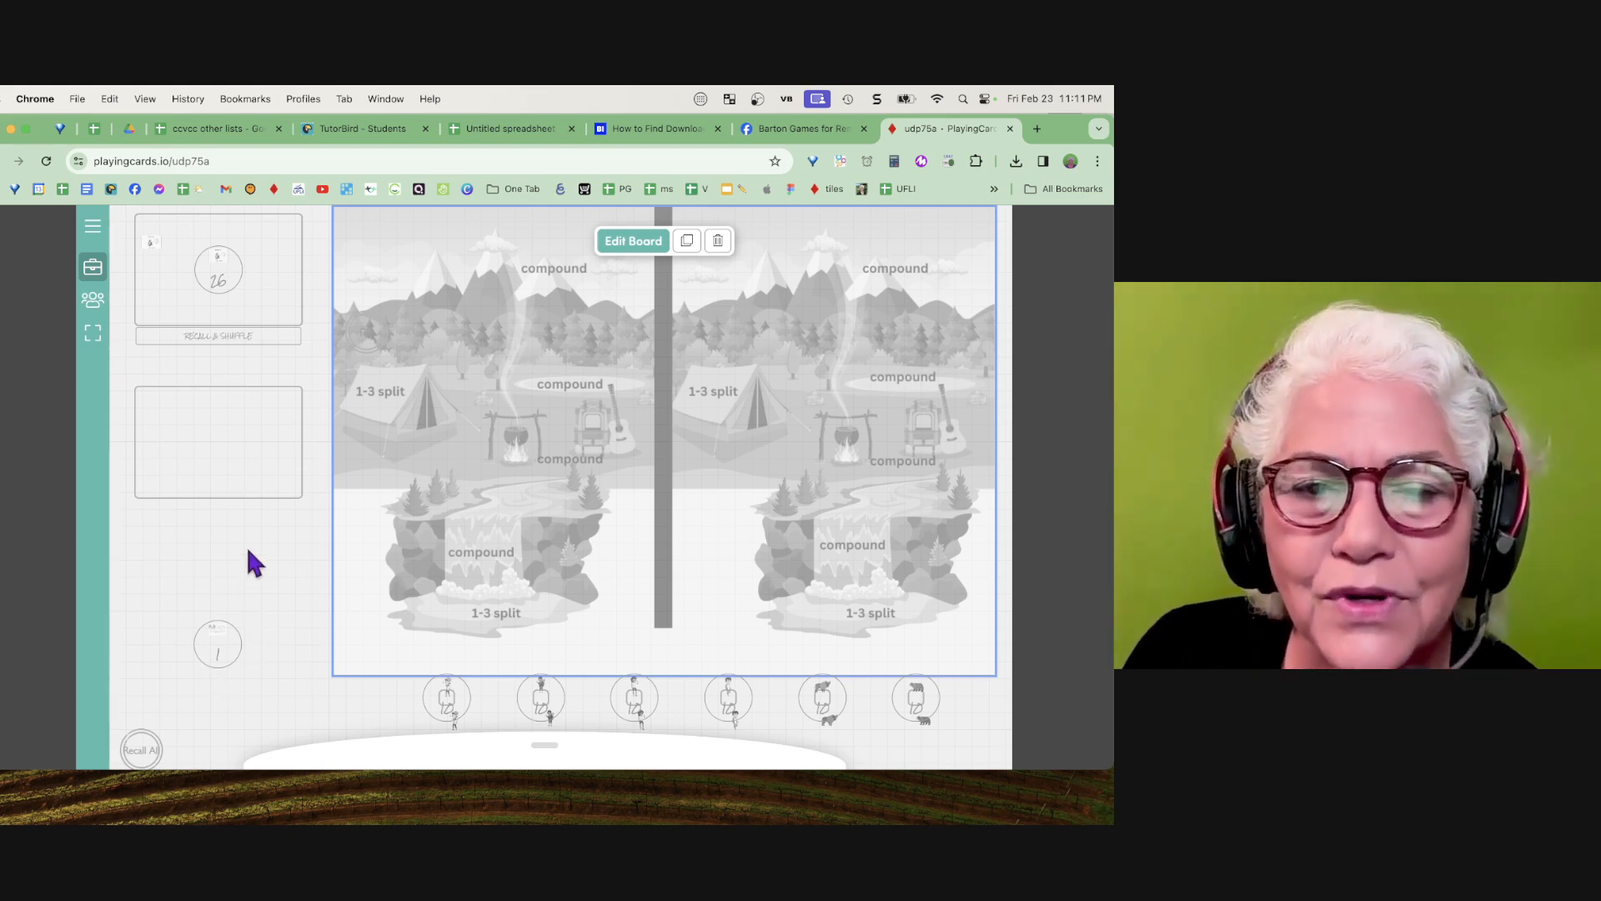
{"action": "left_click", "coordinate": [93, 268]}
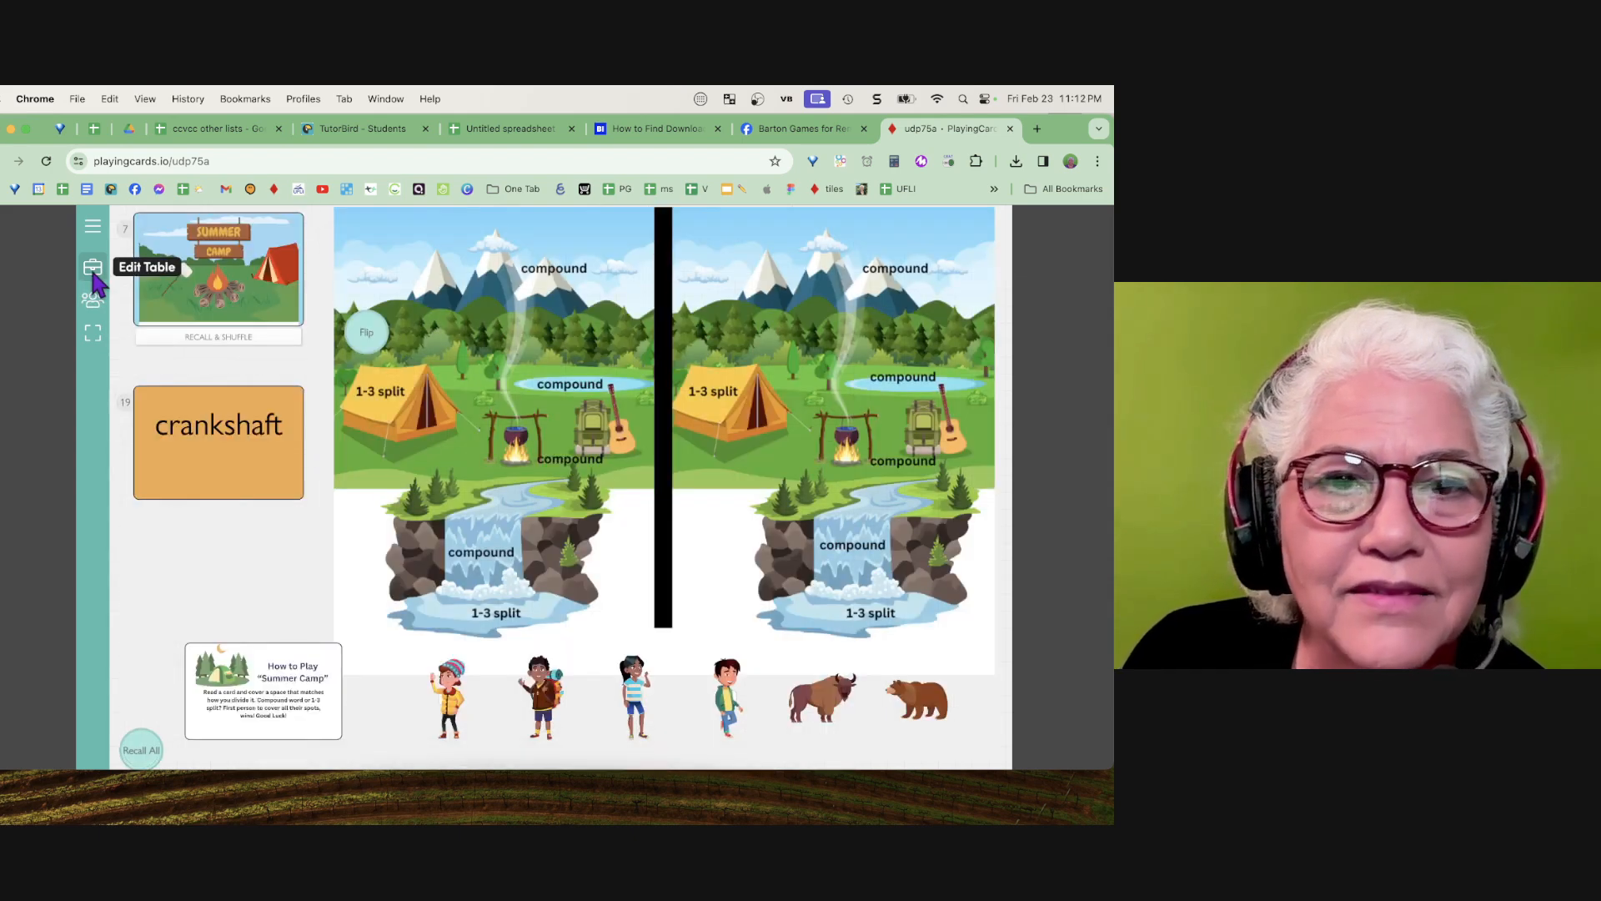
Test the pieces by placing three camper figures and the bison on the game board, and recall all pieces and cards
{"action": "mouse_move", "coordinate": [158, 465]}
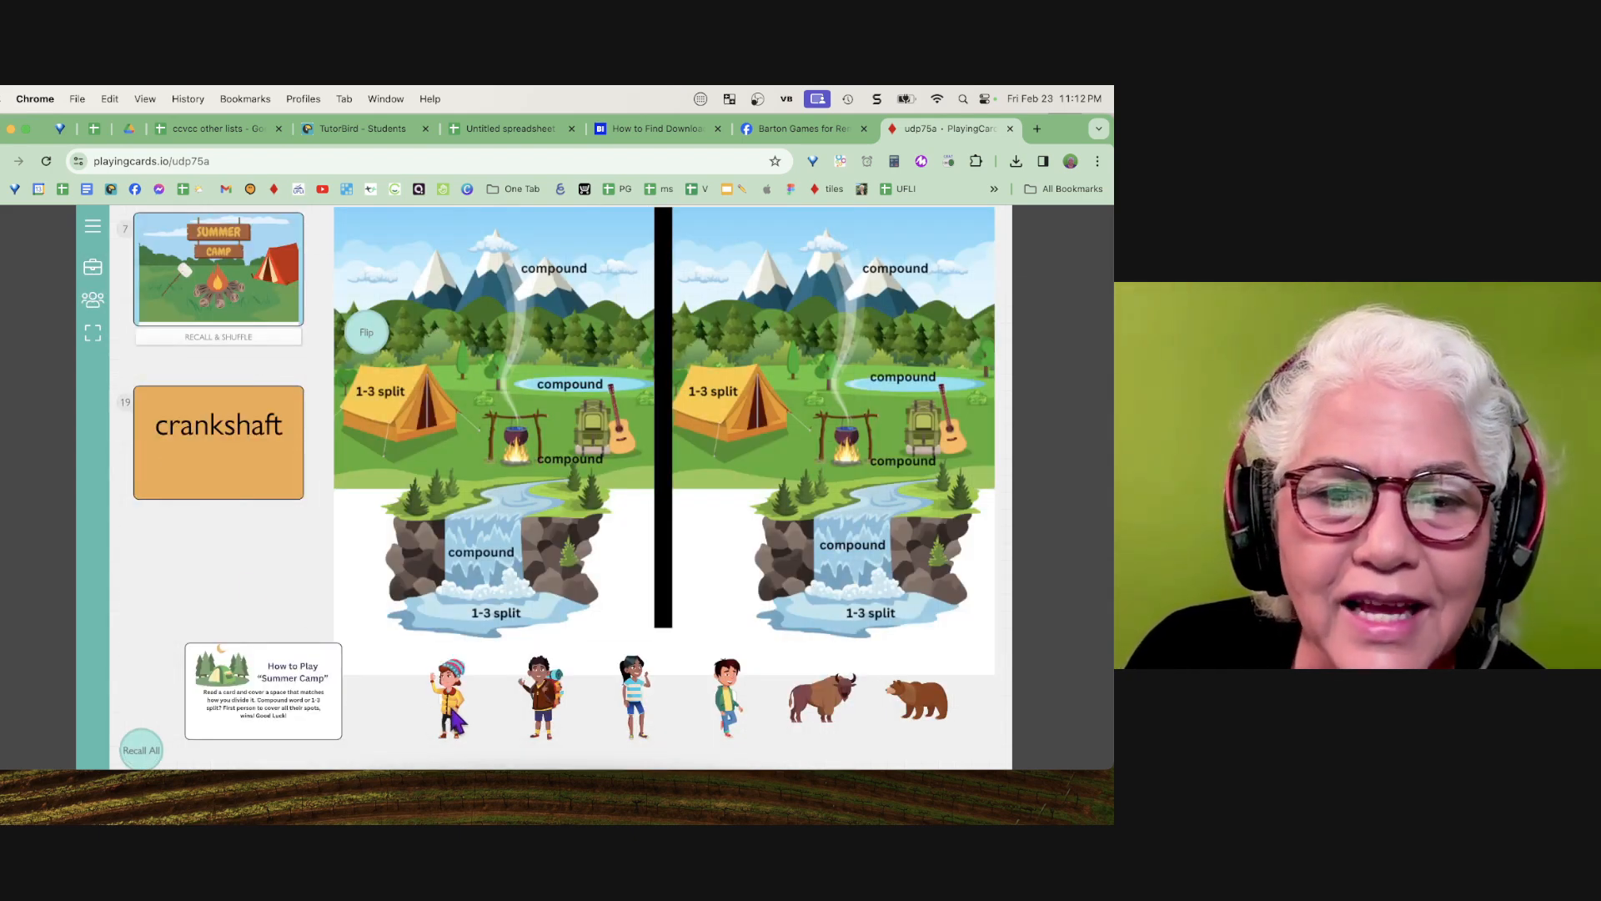
{"action": "mouse_move", "coordinate": [457, 726]}
{"action": "left_mouse_down"}
{"action": "mouse_move", "coordinate": [503, 567]}
{"action": "mouse_move", "coordinate": [599, 571]}
{"action": "mouse_move", "coordinate": [540, 689]}
{"action": "mouse_move", "coordinate": [451, 736]}
{"action": "left_mouse_up"}
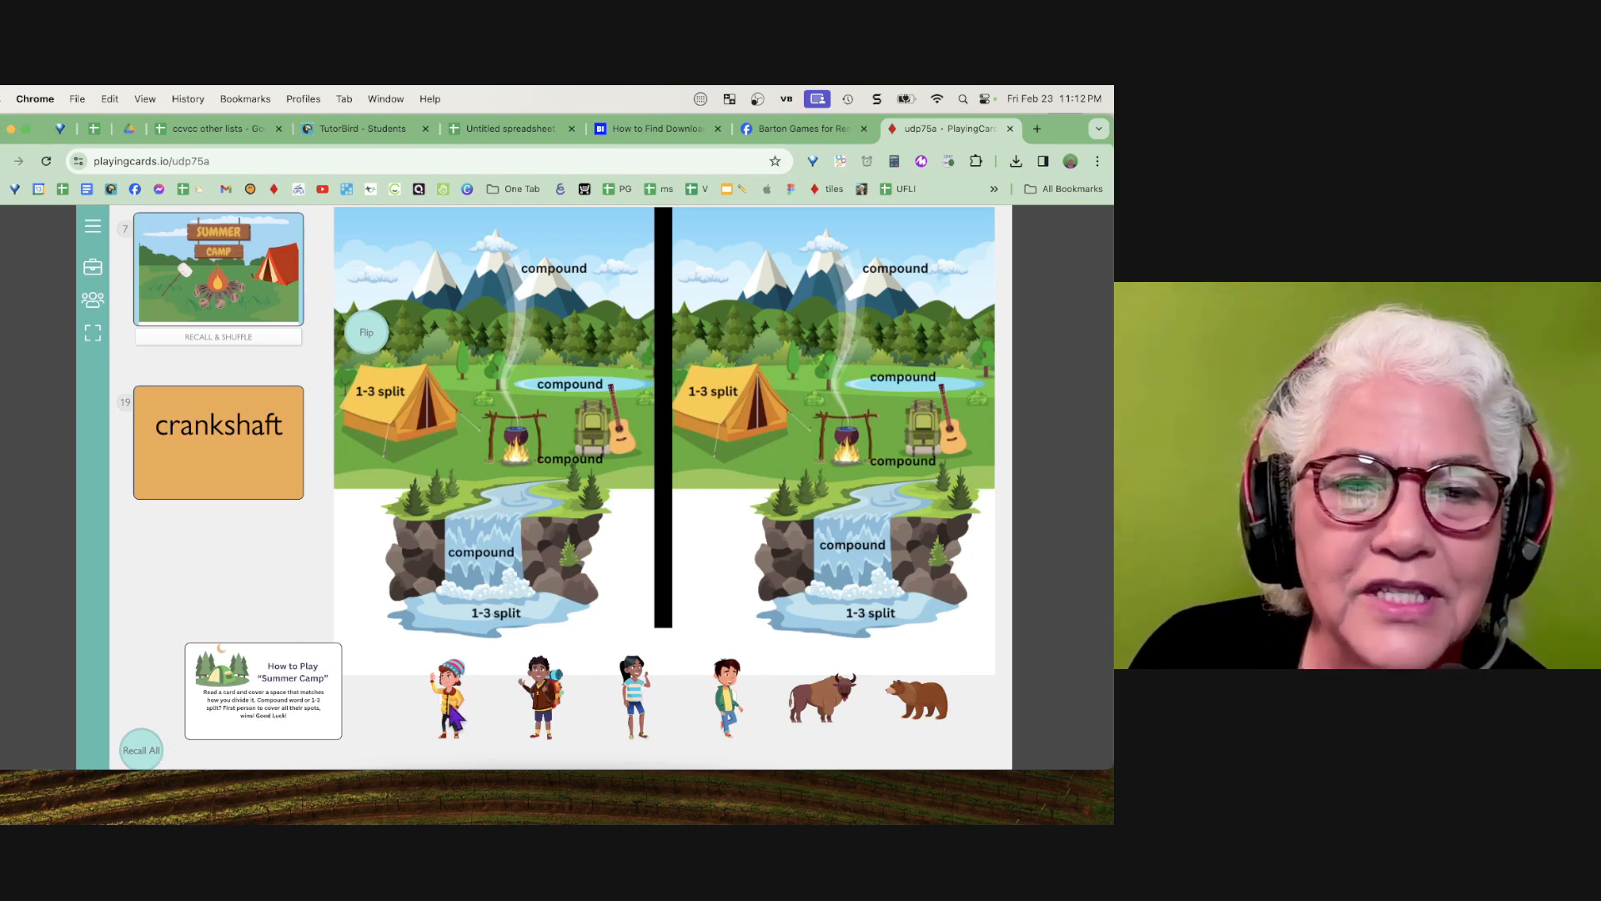
{"action": "left_click_drag", "start_coordinate": [456, 715], "coordinate": [440, 535]}
{"action": "left_click_drag", "start_coordinate": [547, 714], "coordinate": [638, 450]}
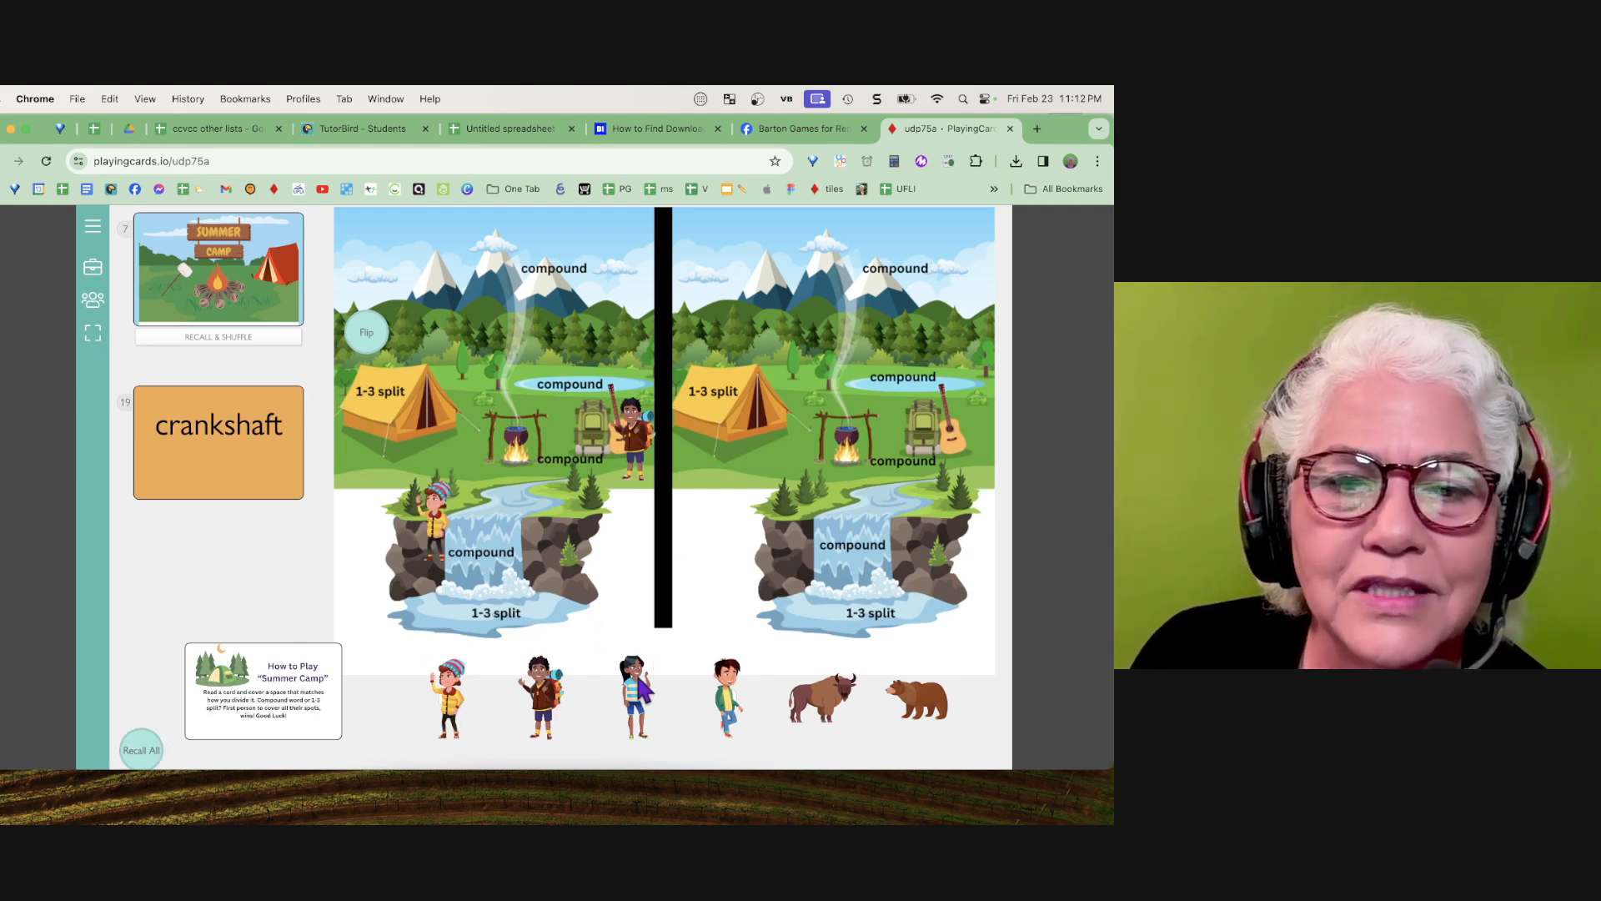
{"action": "left_click_drag", "start_coordinate": [642, 688], "coordinate": [798, 513]}
{"action": "left_click_drag", "start_coordinate": [813, 704], "coordinate": [665, 530]}
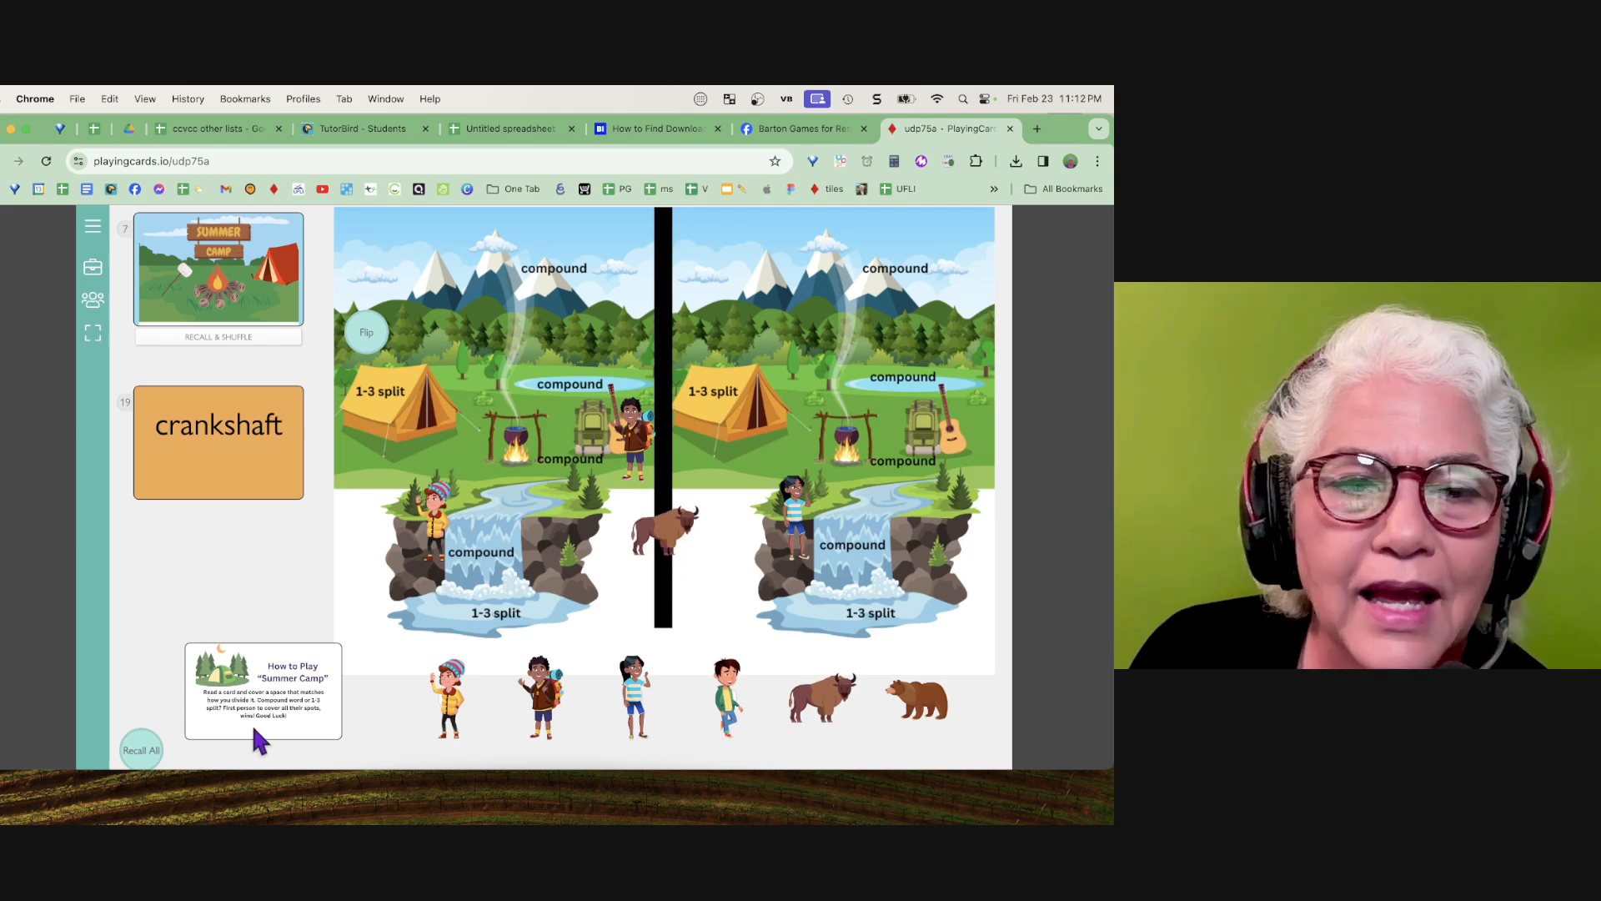
{"action": "left_click", "coordinate": [139, 751]}
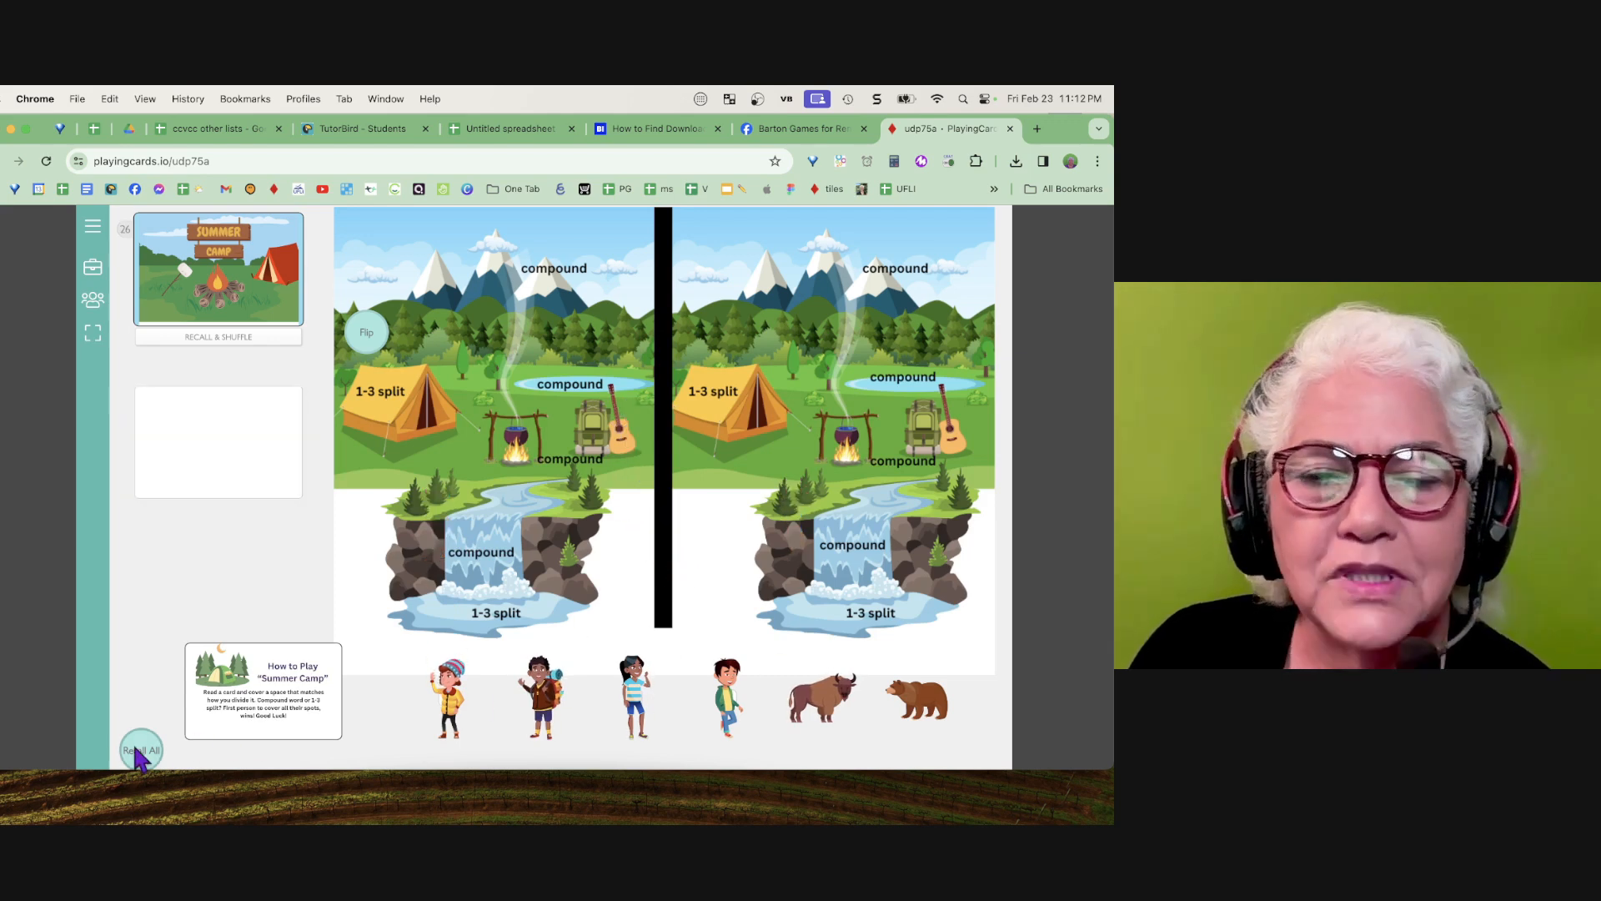